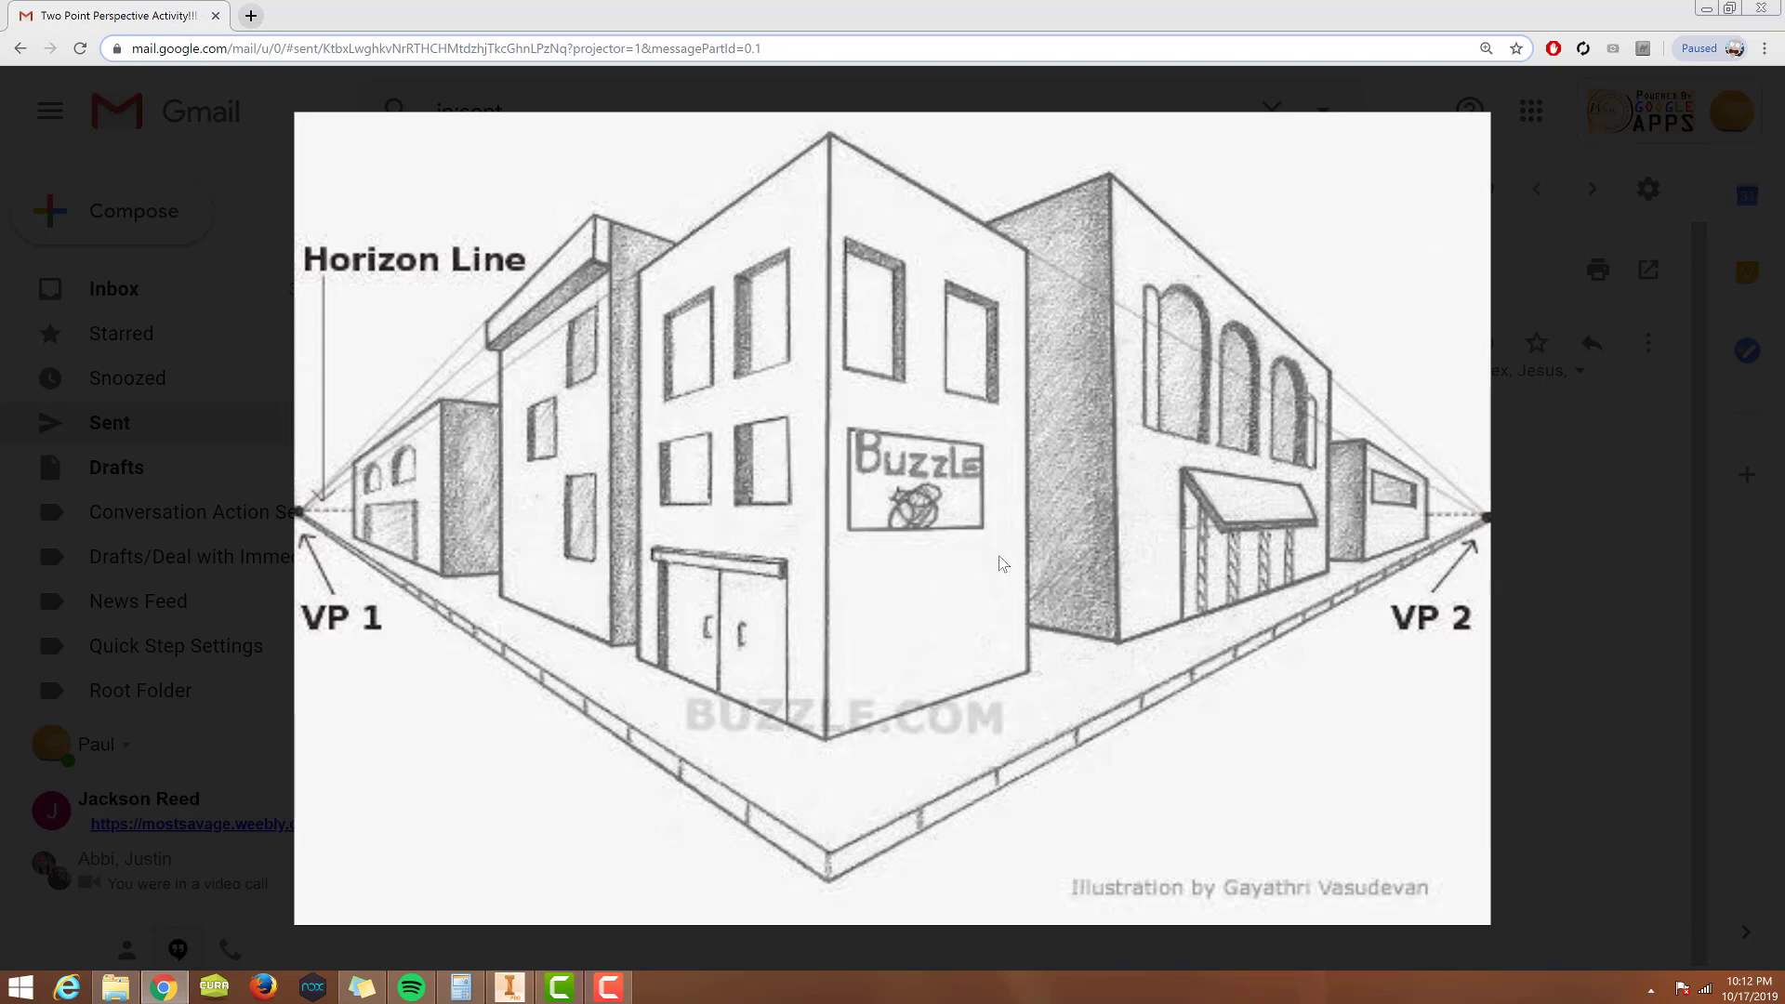
Switch to Autodesk Inventor and start a 2D sketch on the front (XY) origin plane of Part2.
{"action": "left_click", "coordinate": [508, 989]}
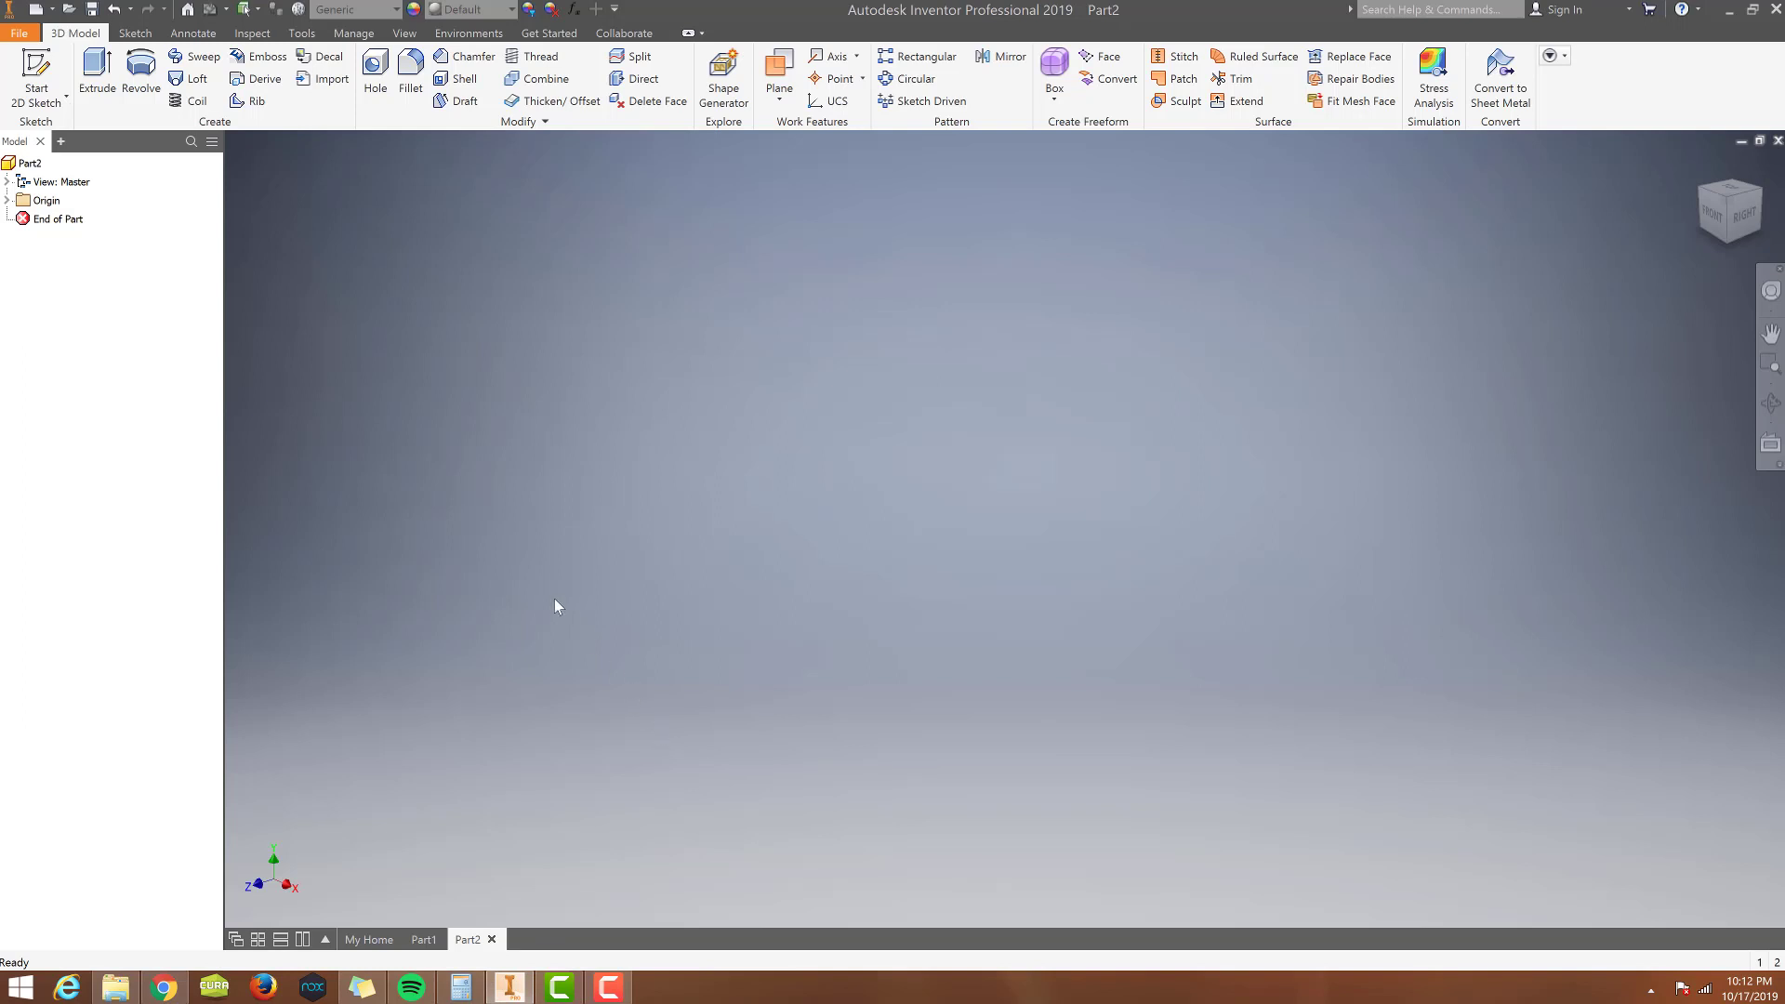
{"action": "left_click", "coordinate": [54, 71]}
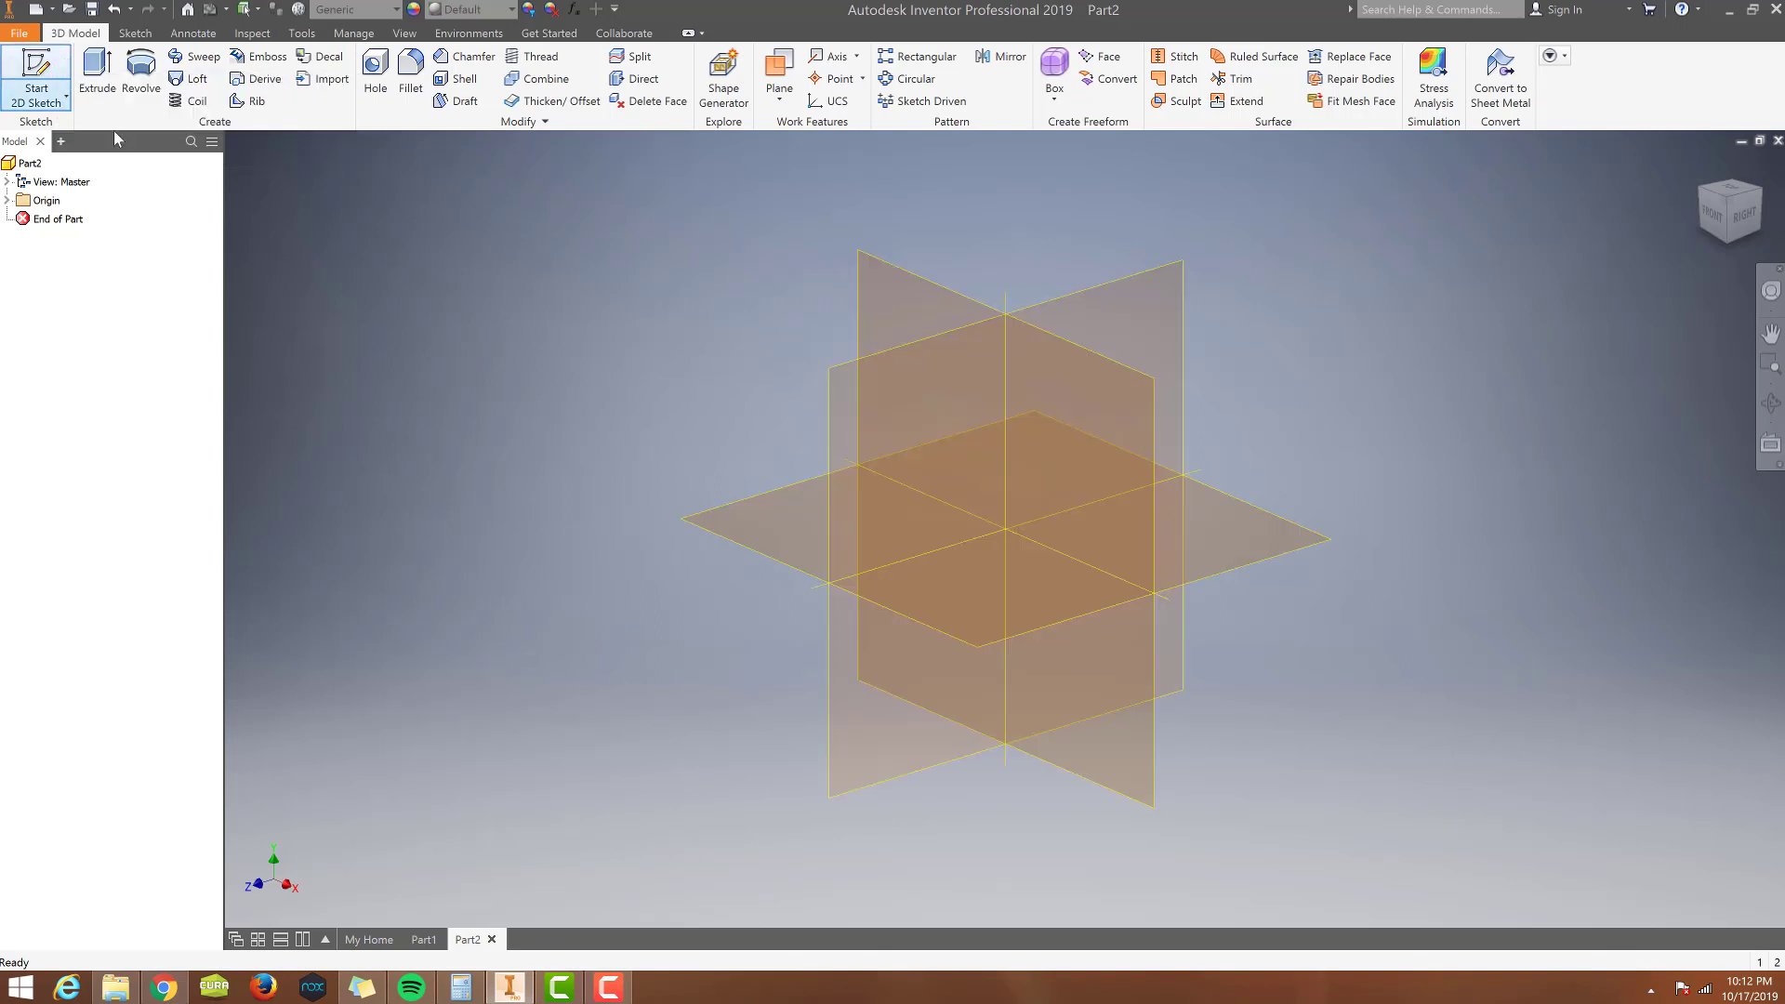
{"action": "left_click", "coordinate": [880, 300]}
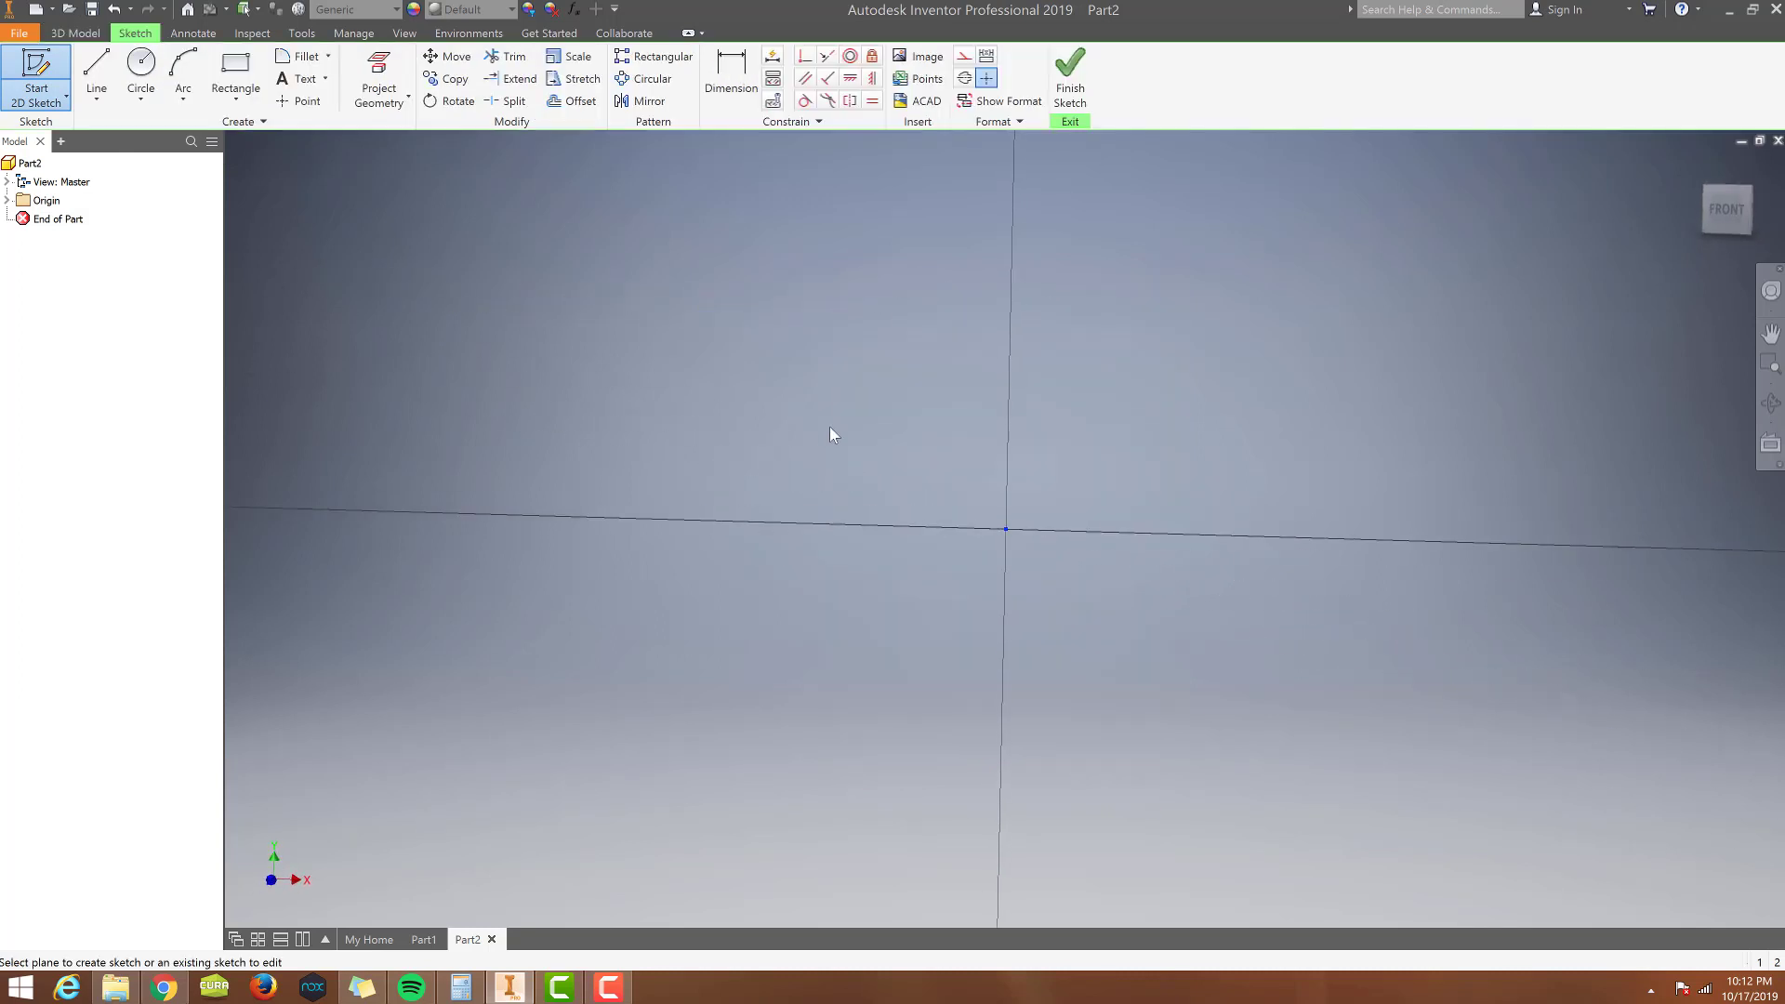
Draw two separate vertical lines of nearly equal length, about 1.2 in to either side of the origin and crossing the horizontal axis.
{"action": "key", "text": "l"}
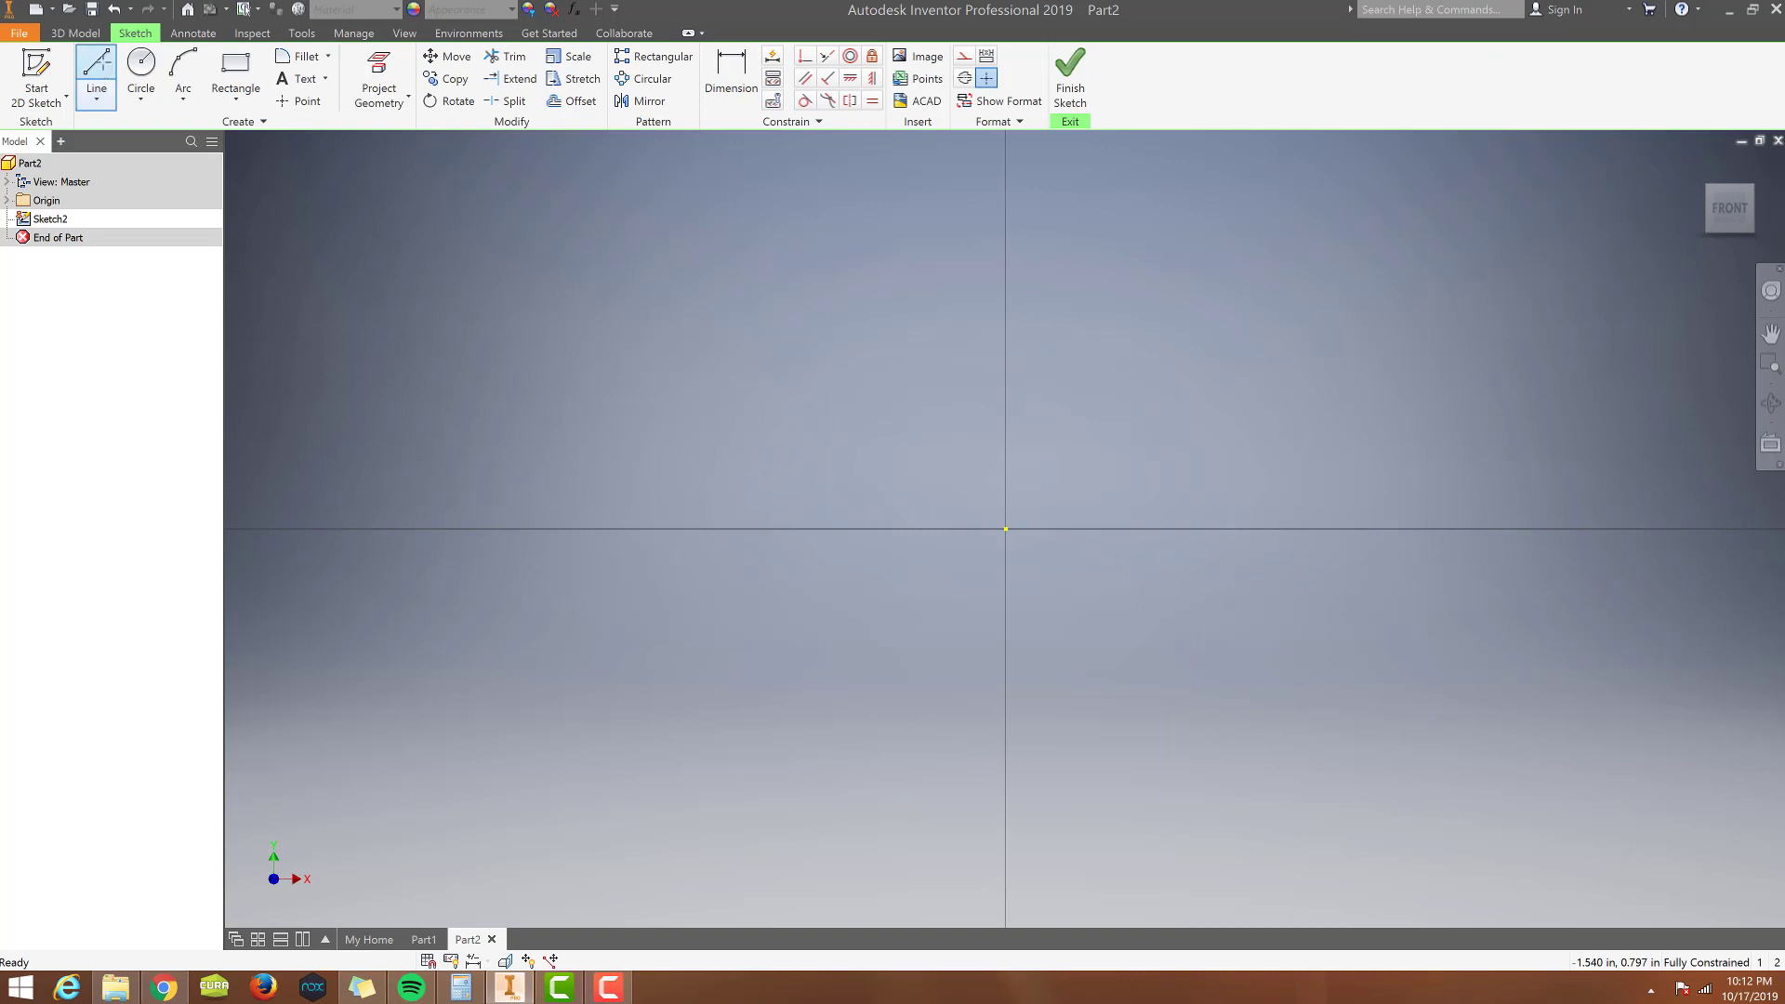
{"action": "left_click", "coordinate": [298, 350]}
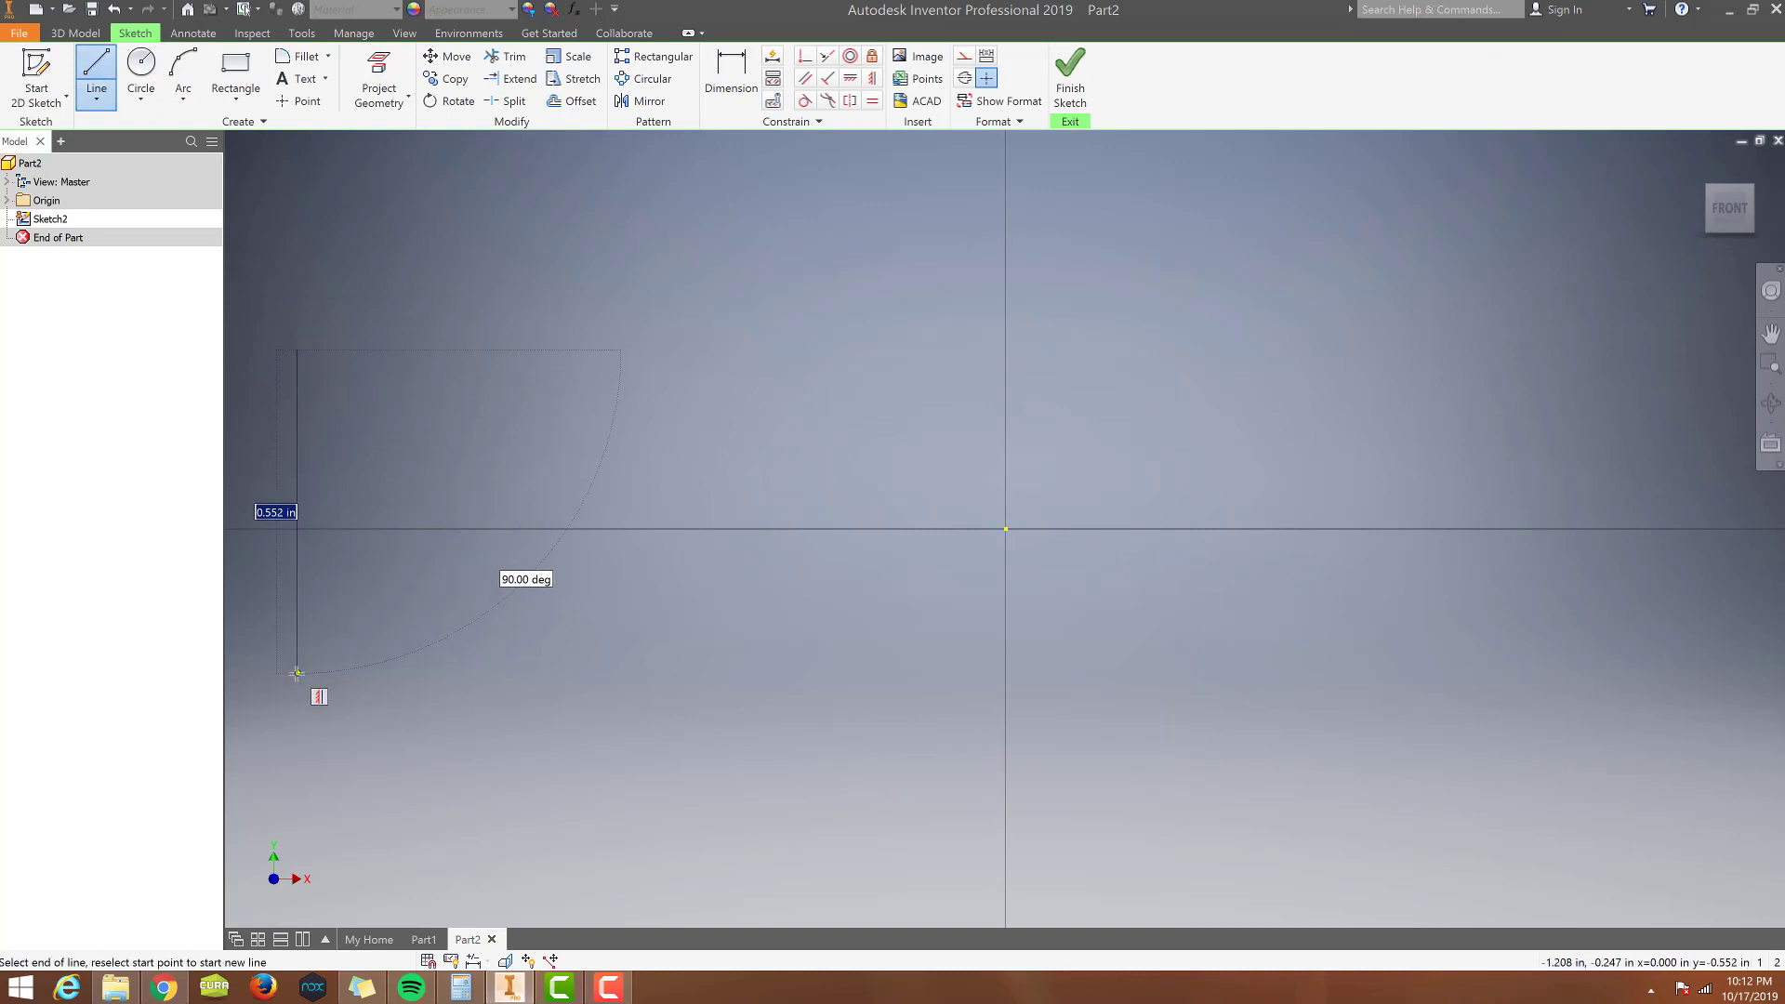
{"action": "double_click", "coordinate": [297, 682]}
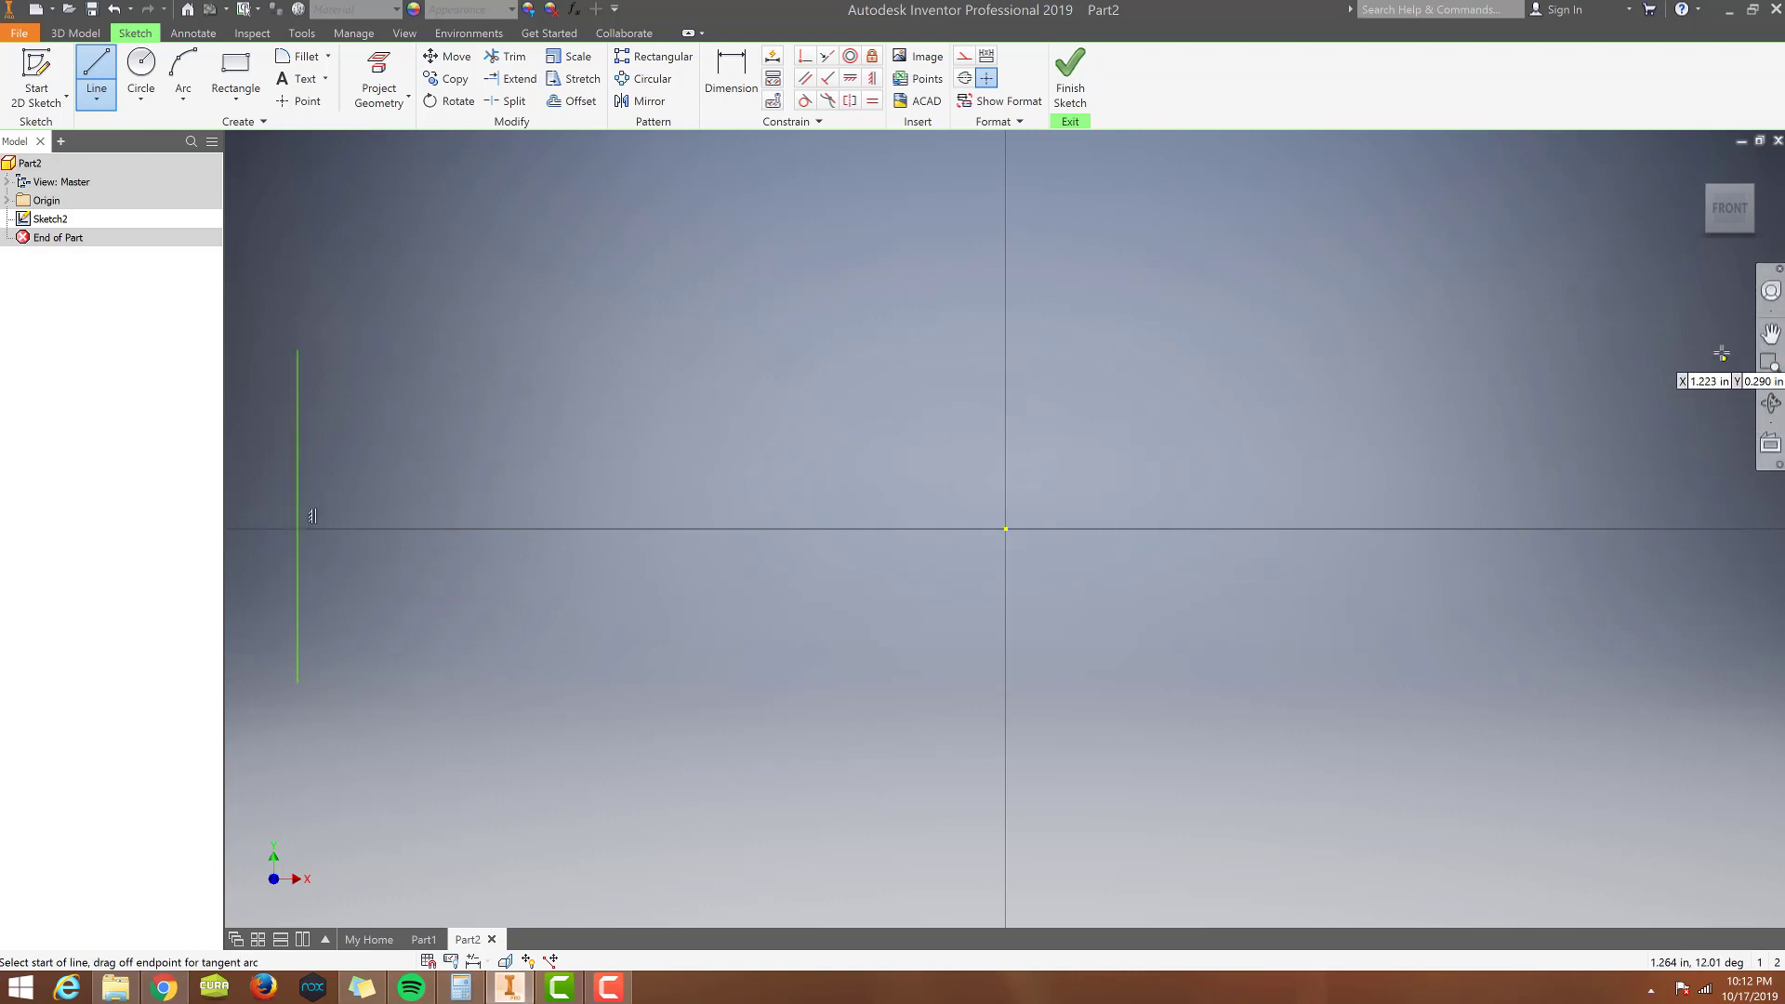
{"action": "left_click", "coordinate": [1707, 693]}
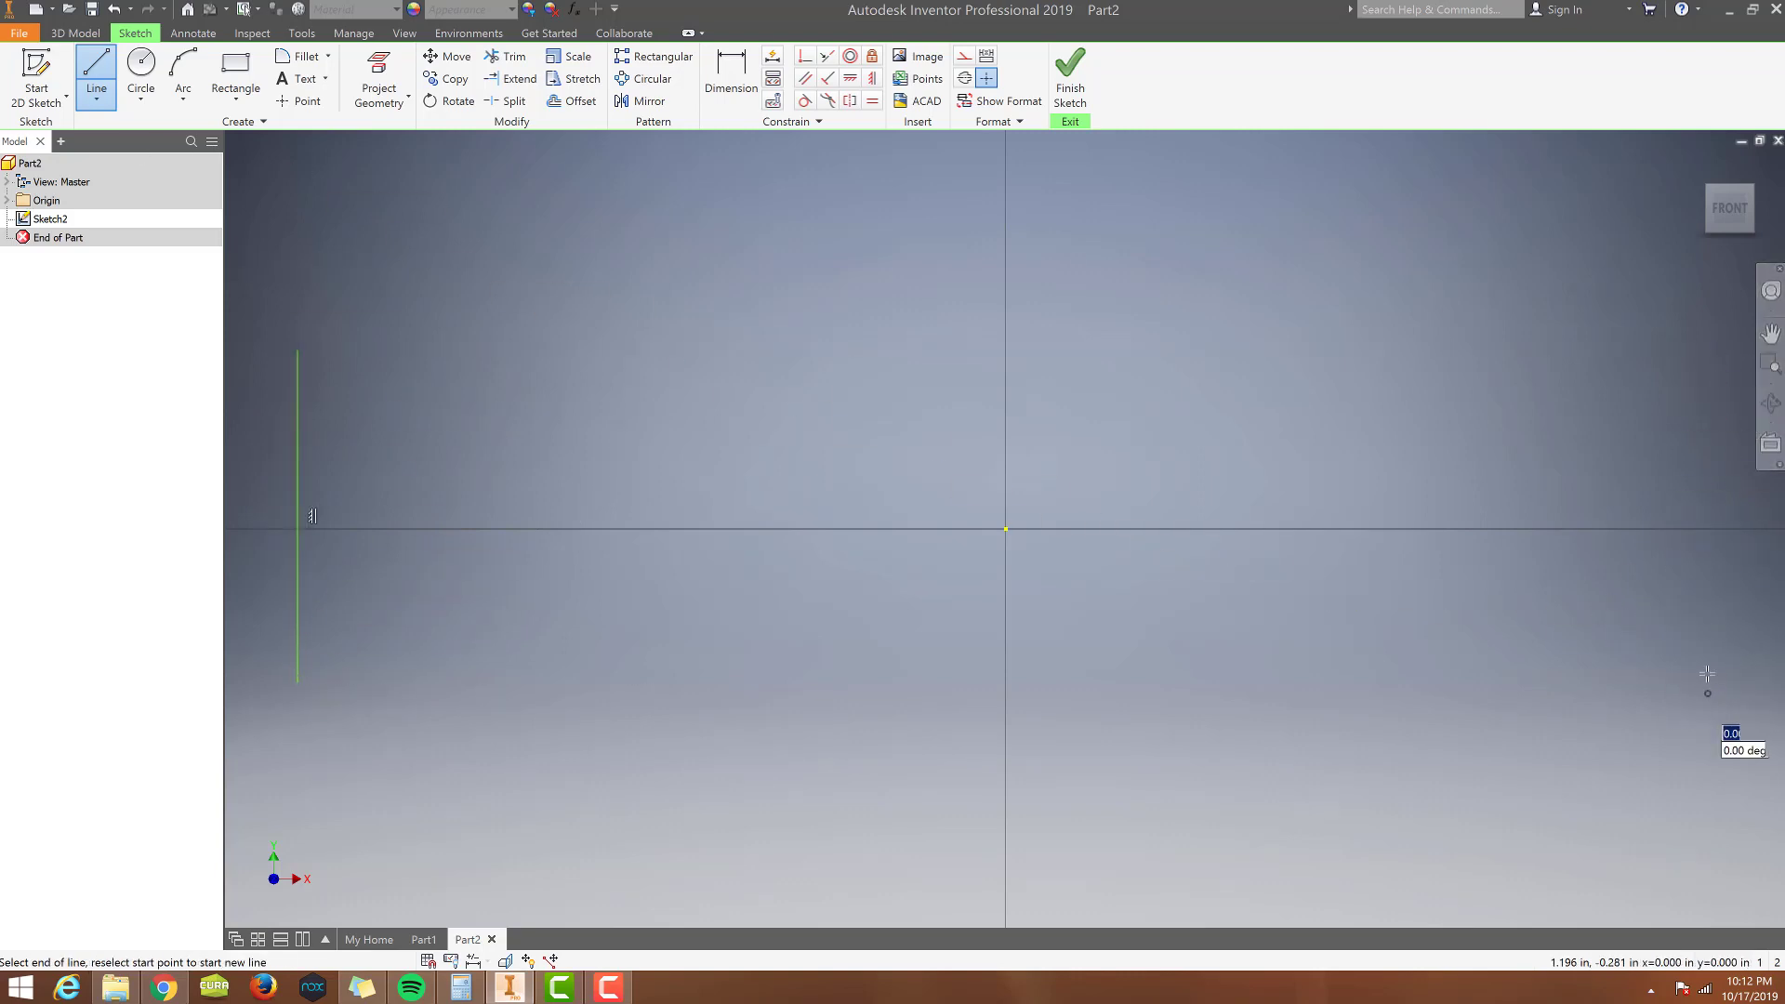
{"action": "left_click", "coordinate": [1705, 354]}
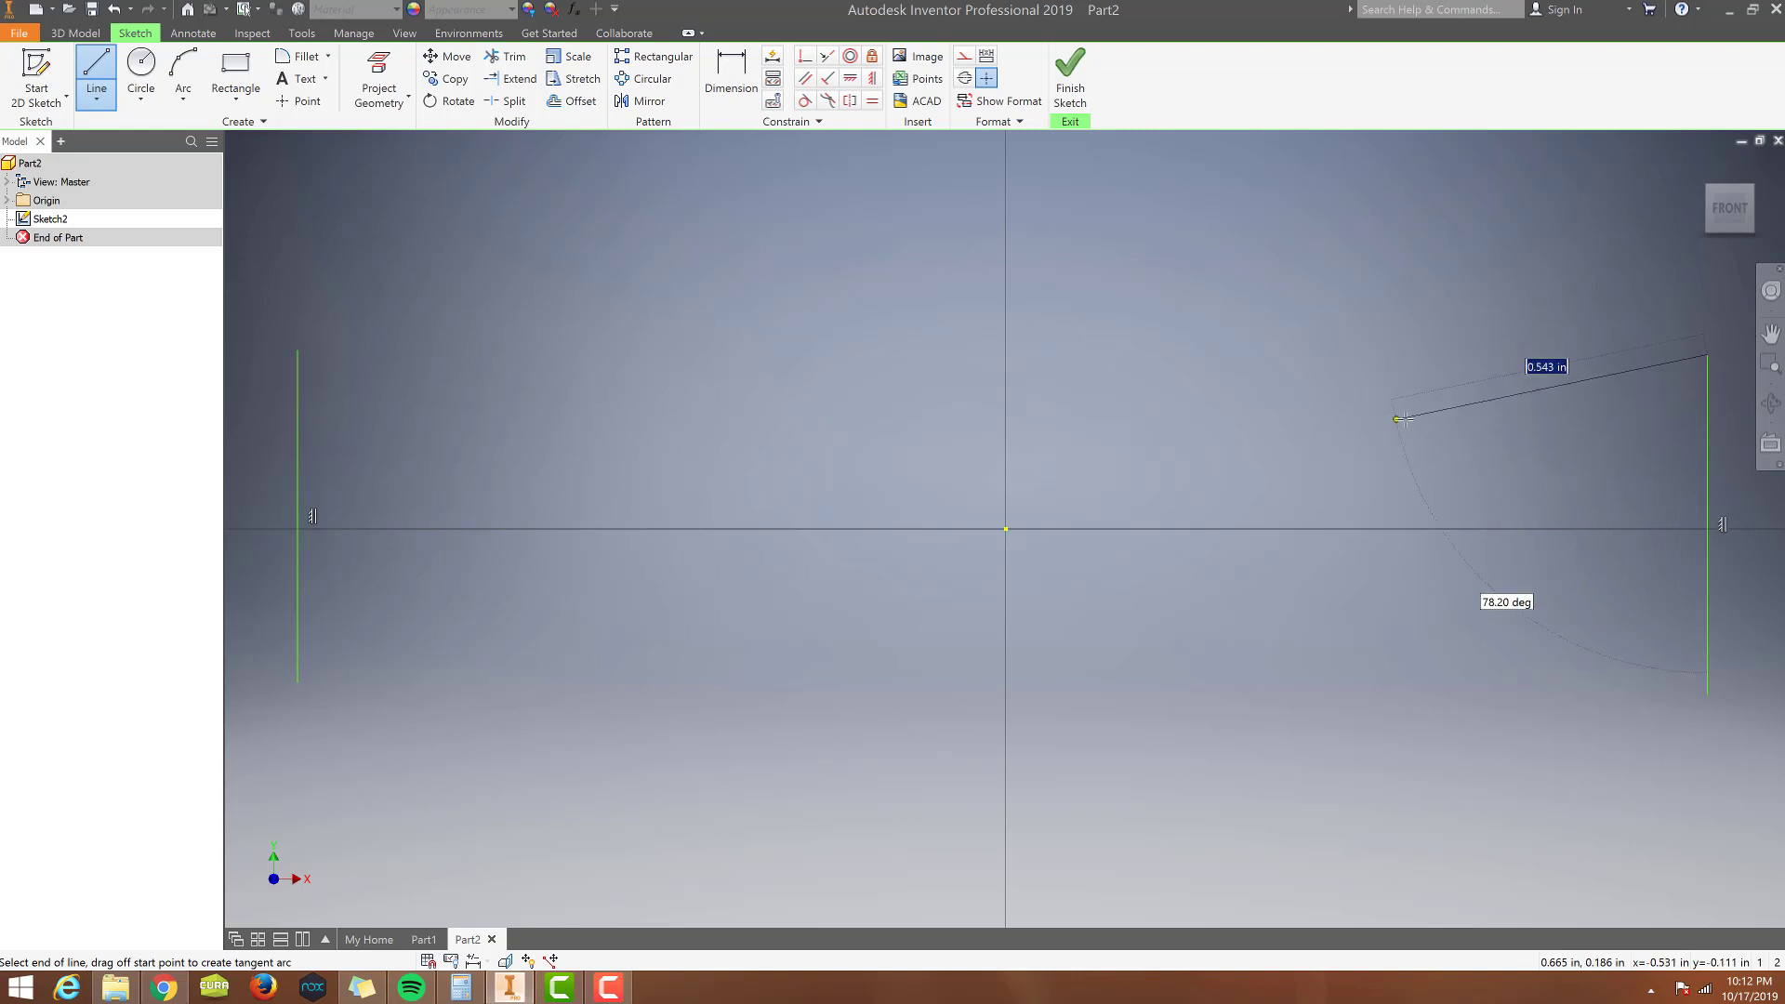
{"action": "key", "text": "Escape"}
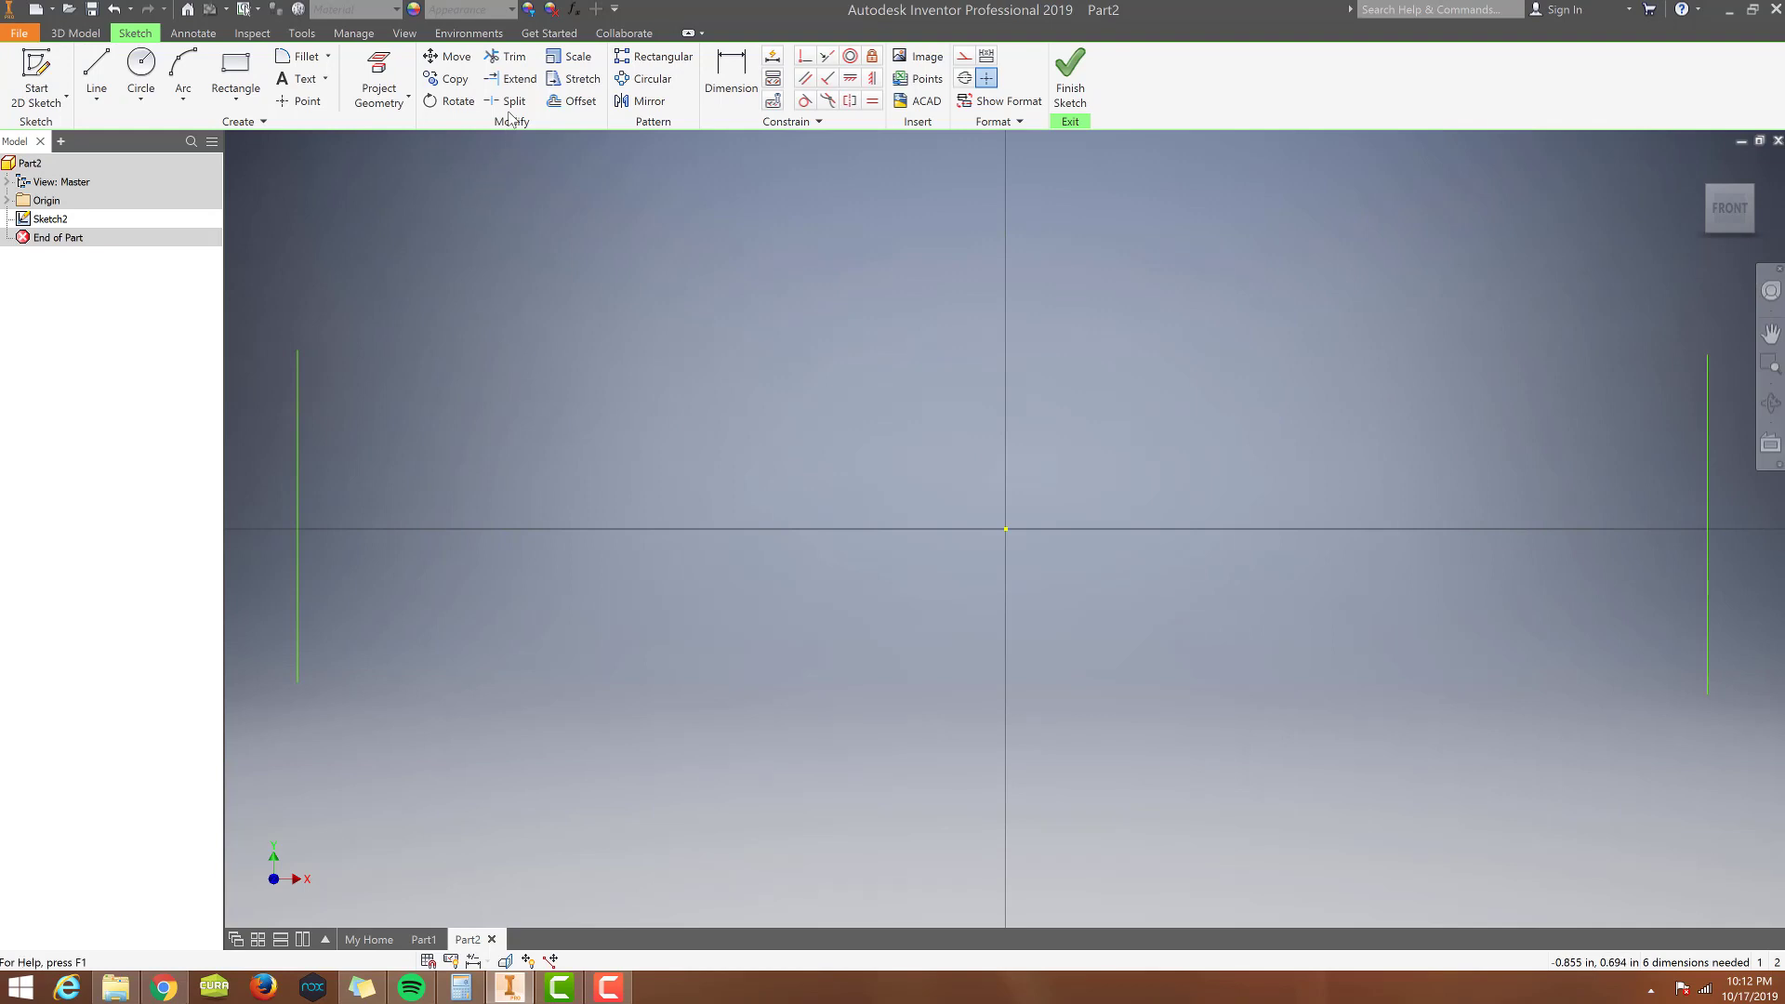
Place a sketch point at the middle of each of the two outer vertical lines as vanishing points.
{"action": "left_click", "coordinate": [304, 107]}
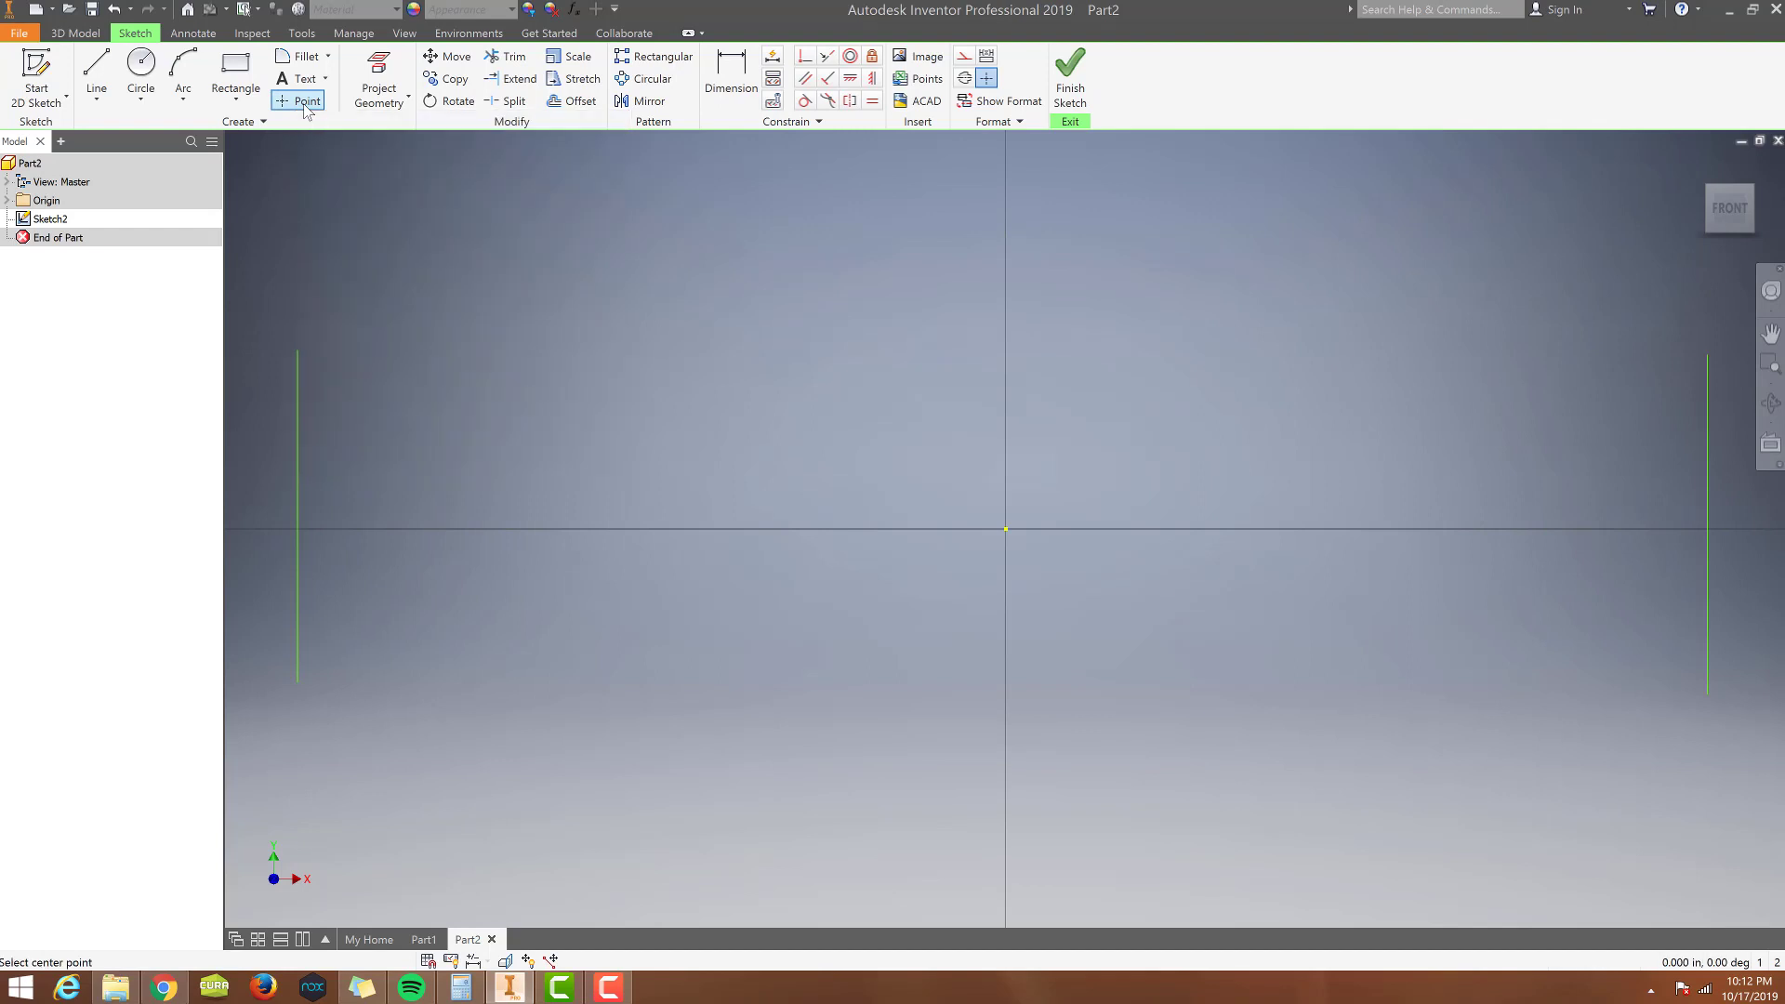
{"action": "left_click", "coordinate": [297, 515]}
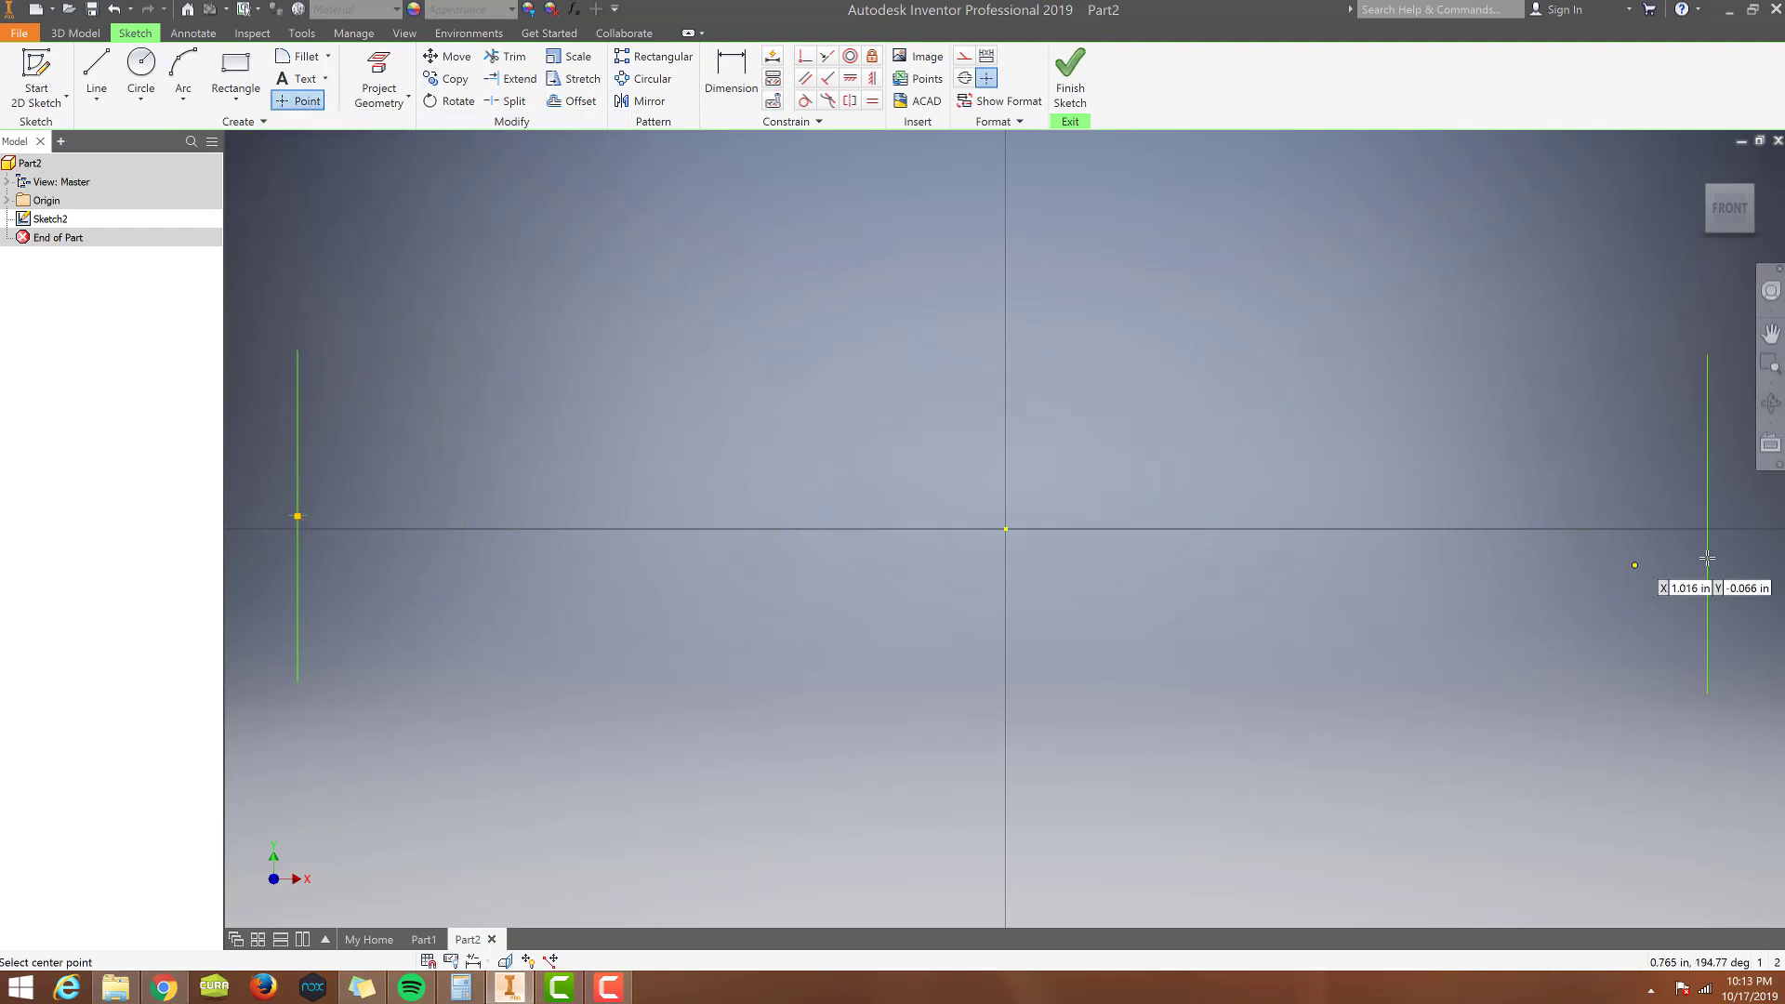
{"action": "left_click", "coordinate": [1705, 510]}
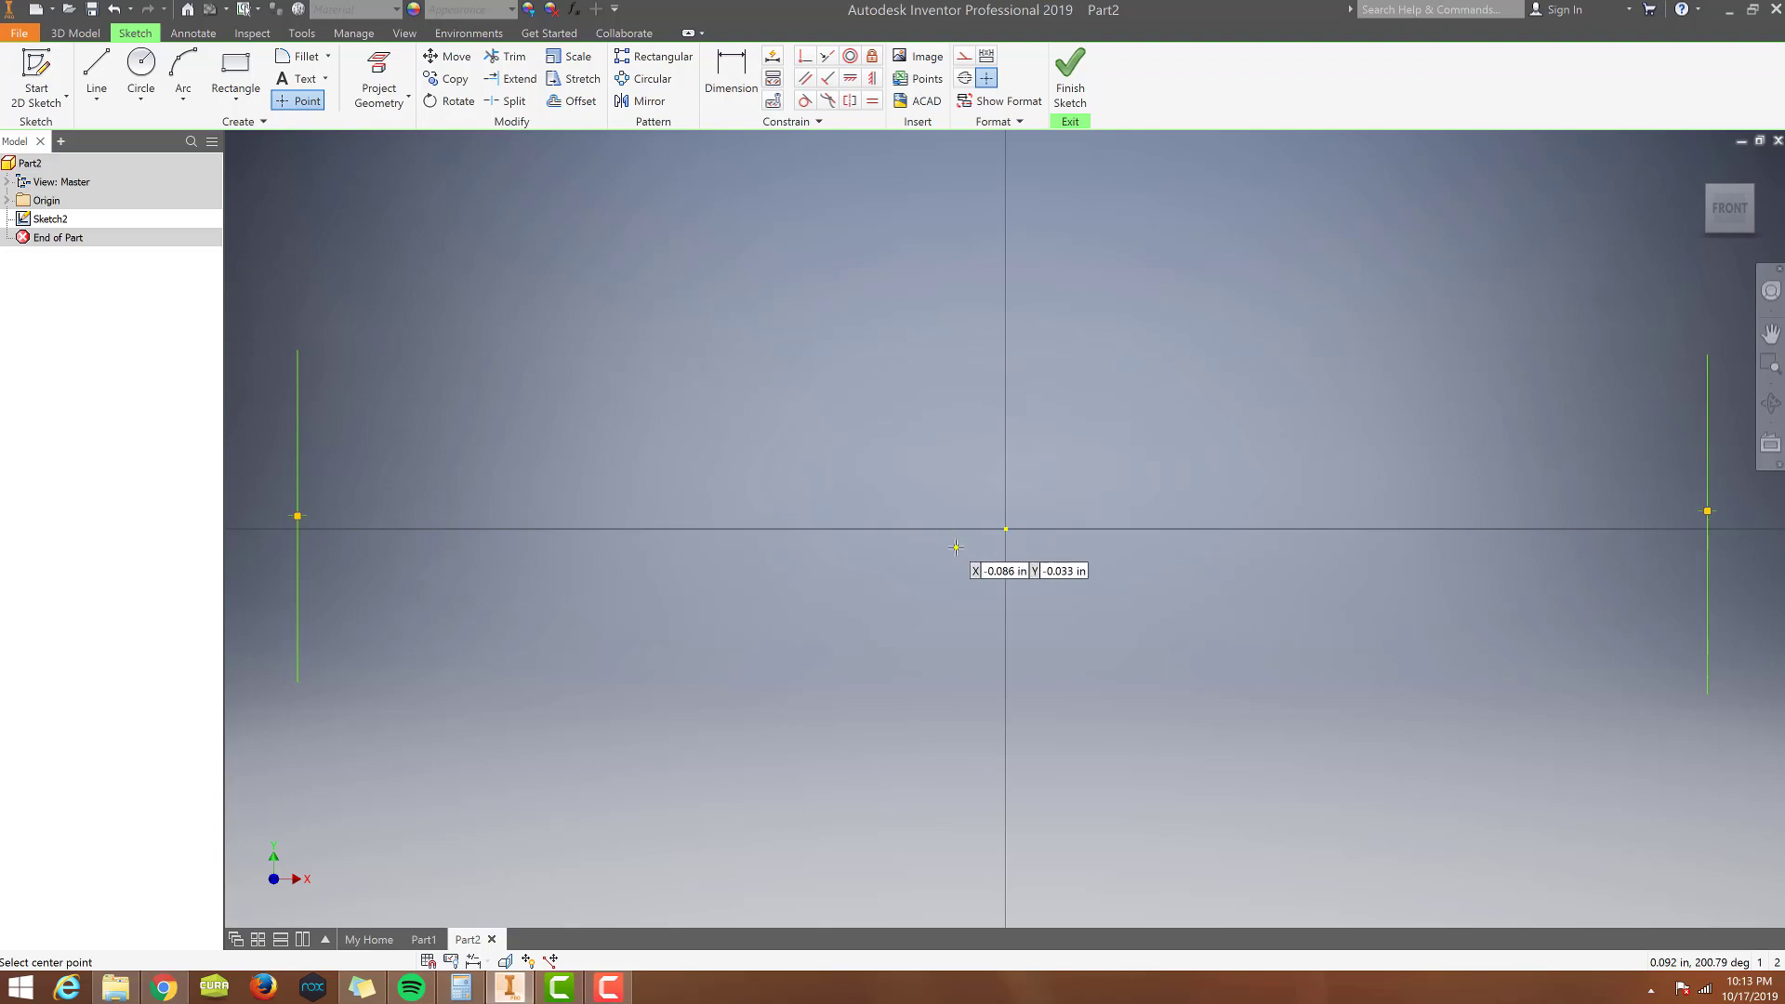
Check the two-point perspective reference image and draw a vertical line about 0.9 in tall just left of the origin as the building's corner.
{"action": "key", "text": "alt+Tab"}
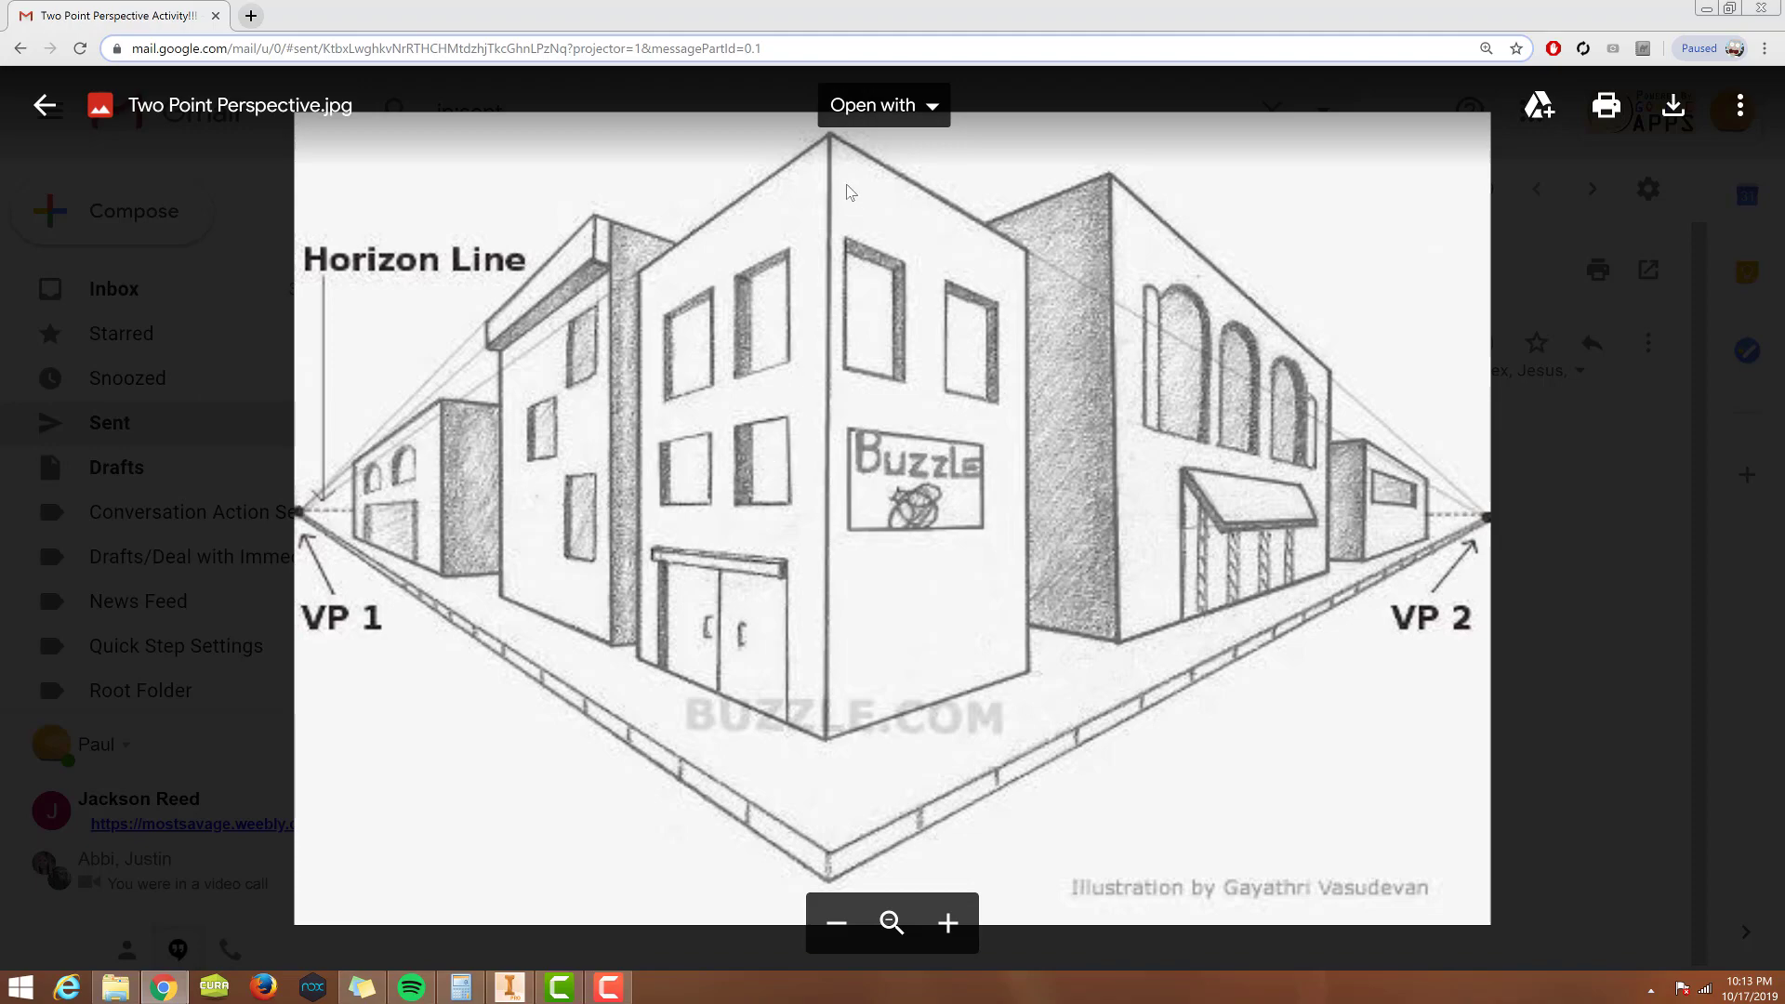
{"action": "key", "text": "alt+Tab"}
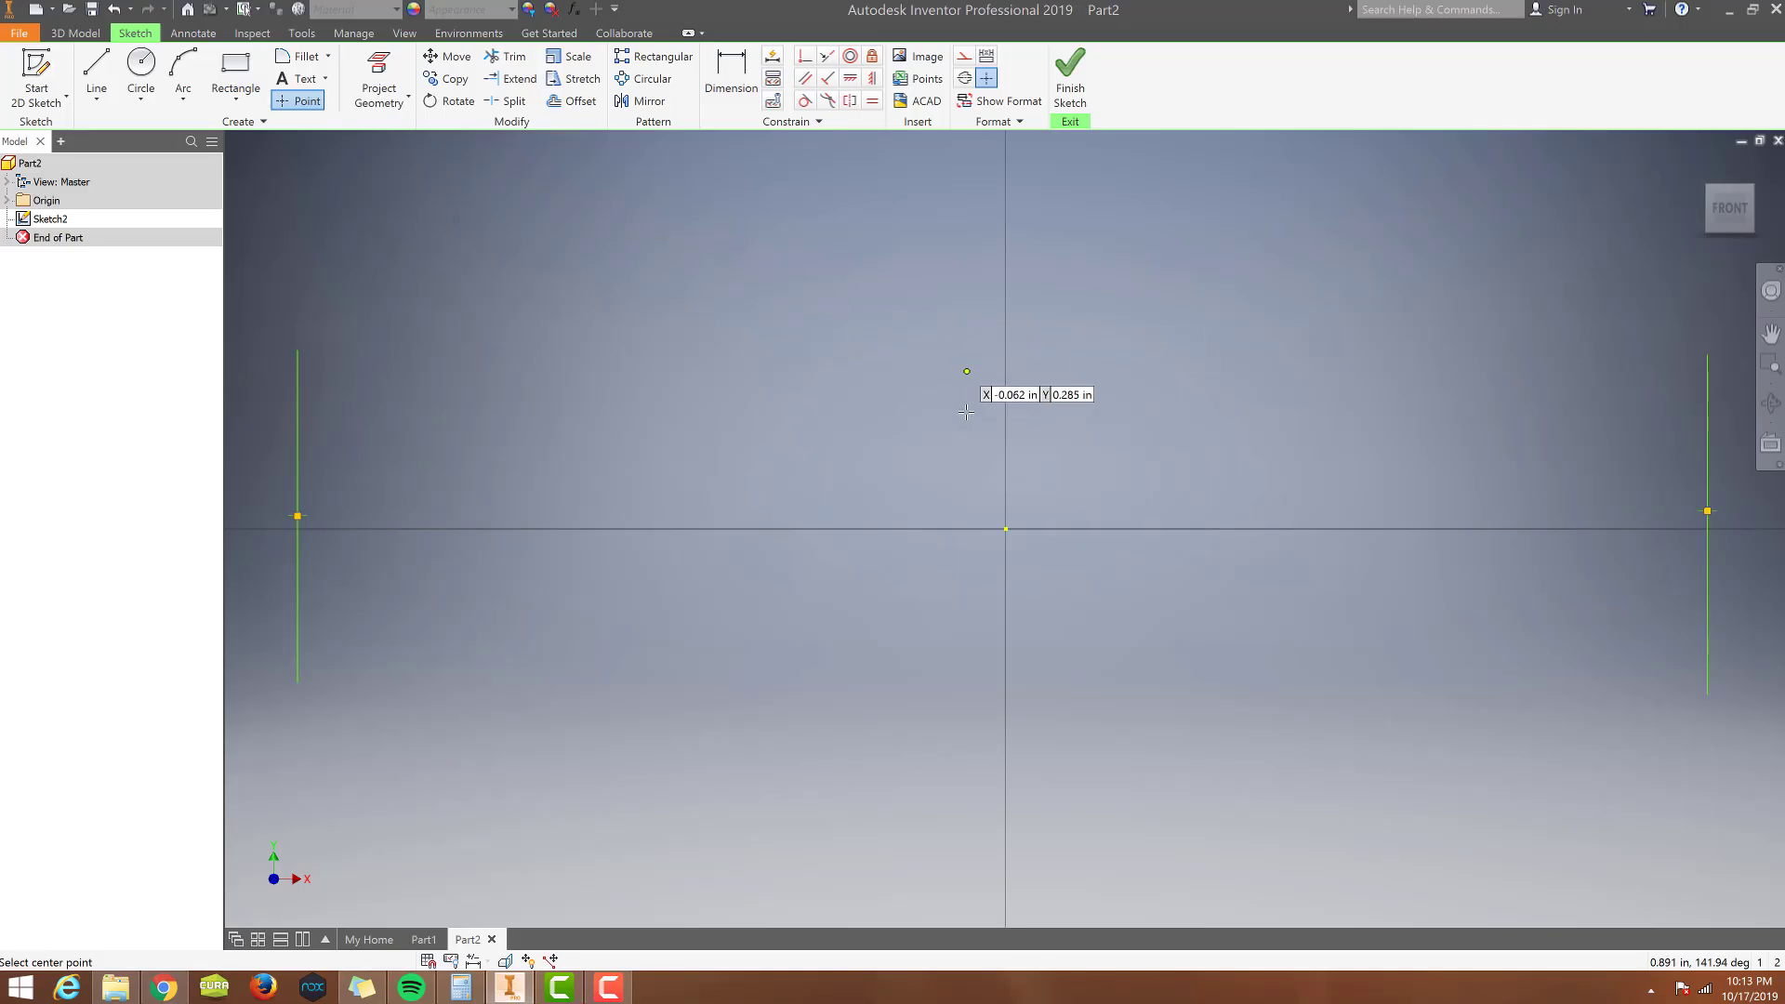
{"action": "scroll", "coordinate": [990, 427], "scroll_direction": "down", "scroll_amount": 3}
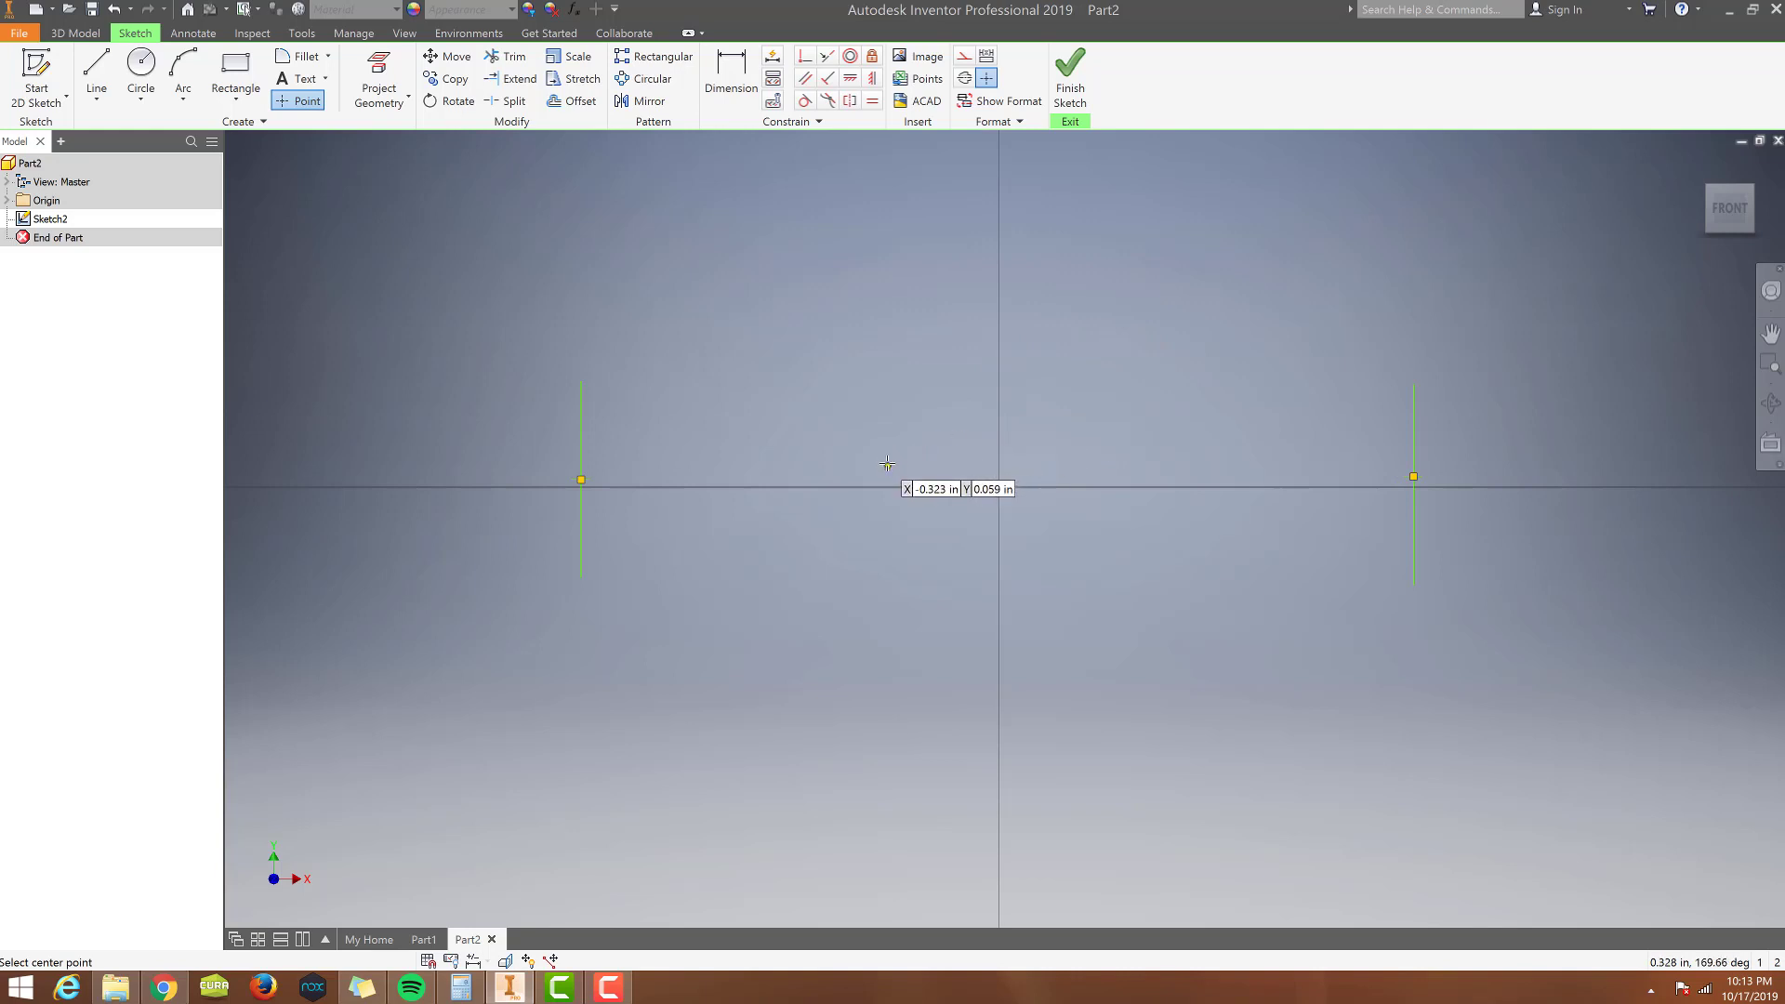
{"action": "key", "text": "Escape"}
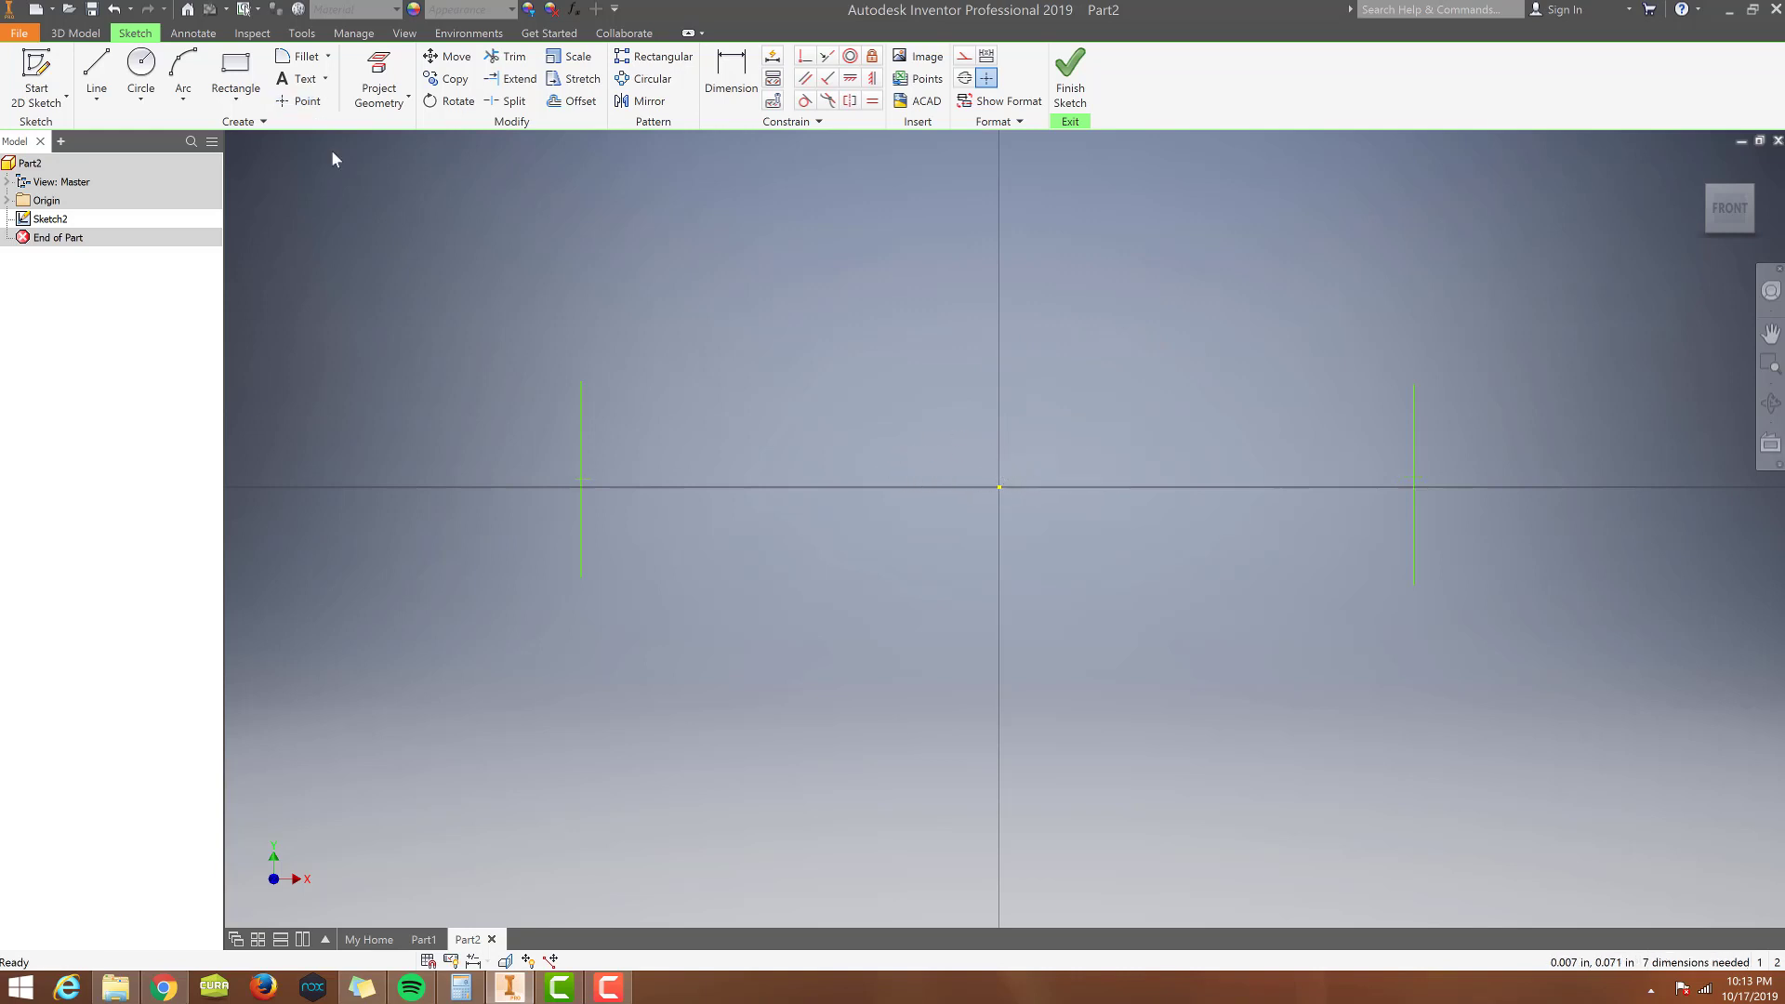
{"action": "left_click", "coordinate": [96, 70]}
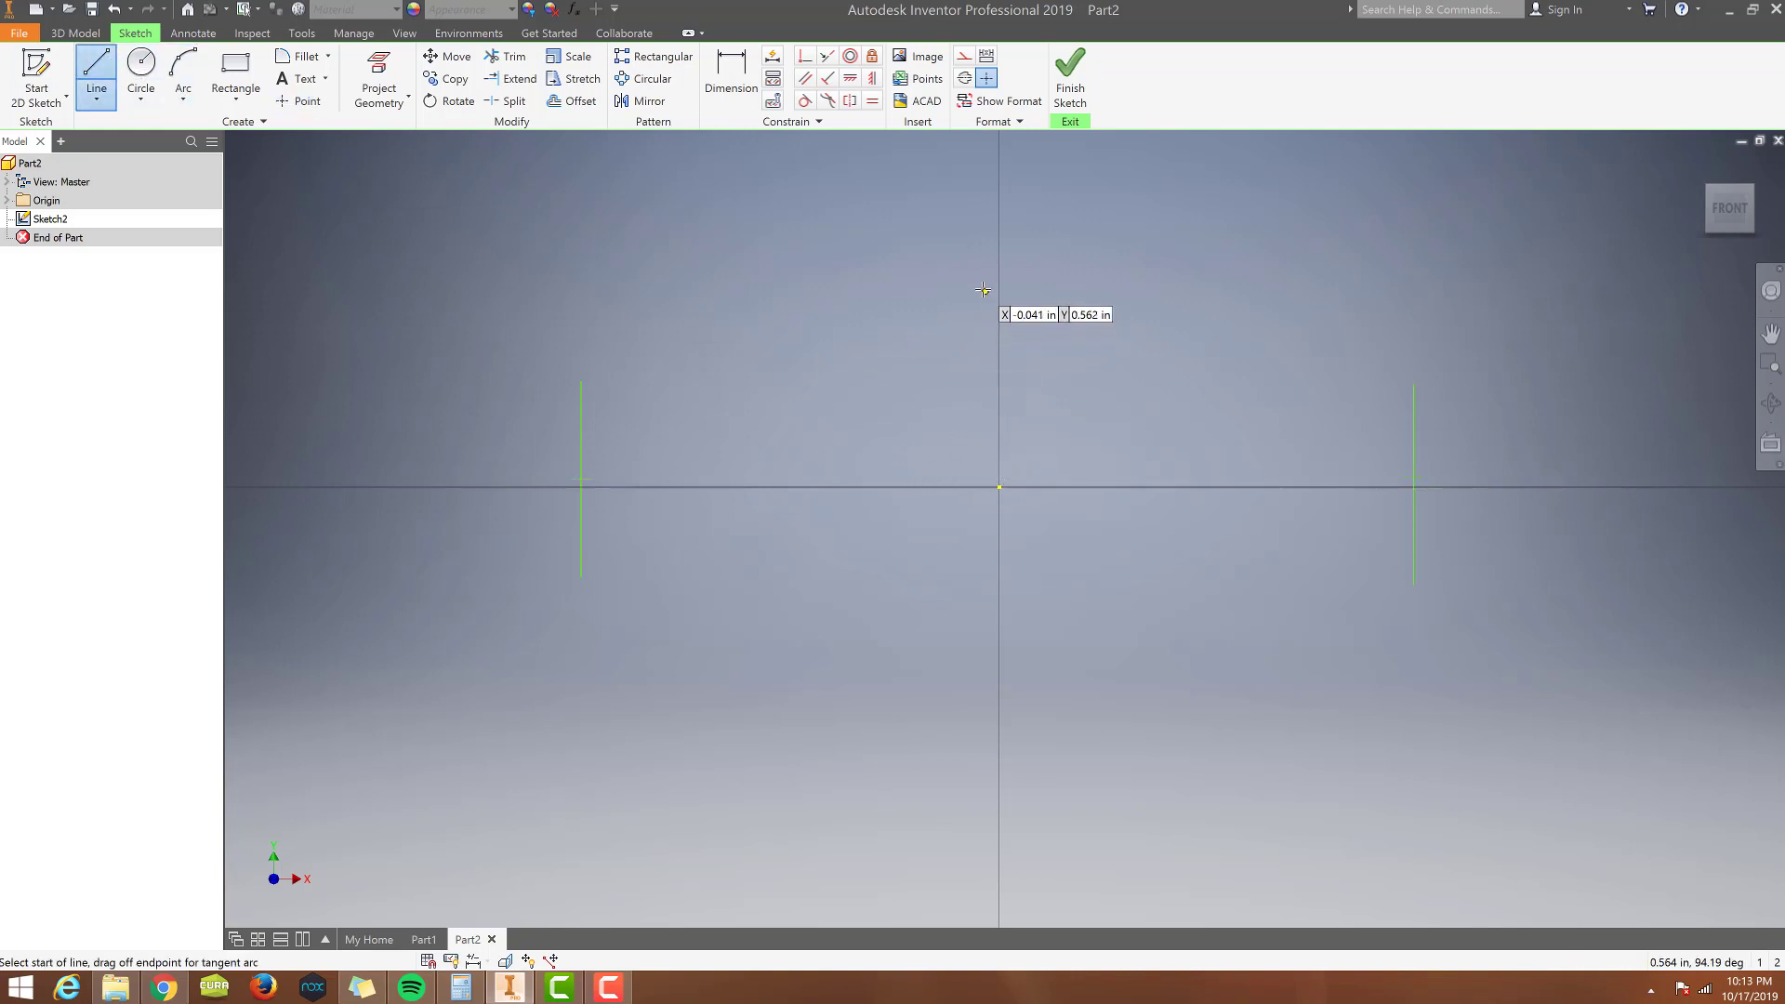
{"action": "left_click", "coordinate": [981, 318]}
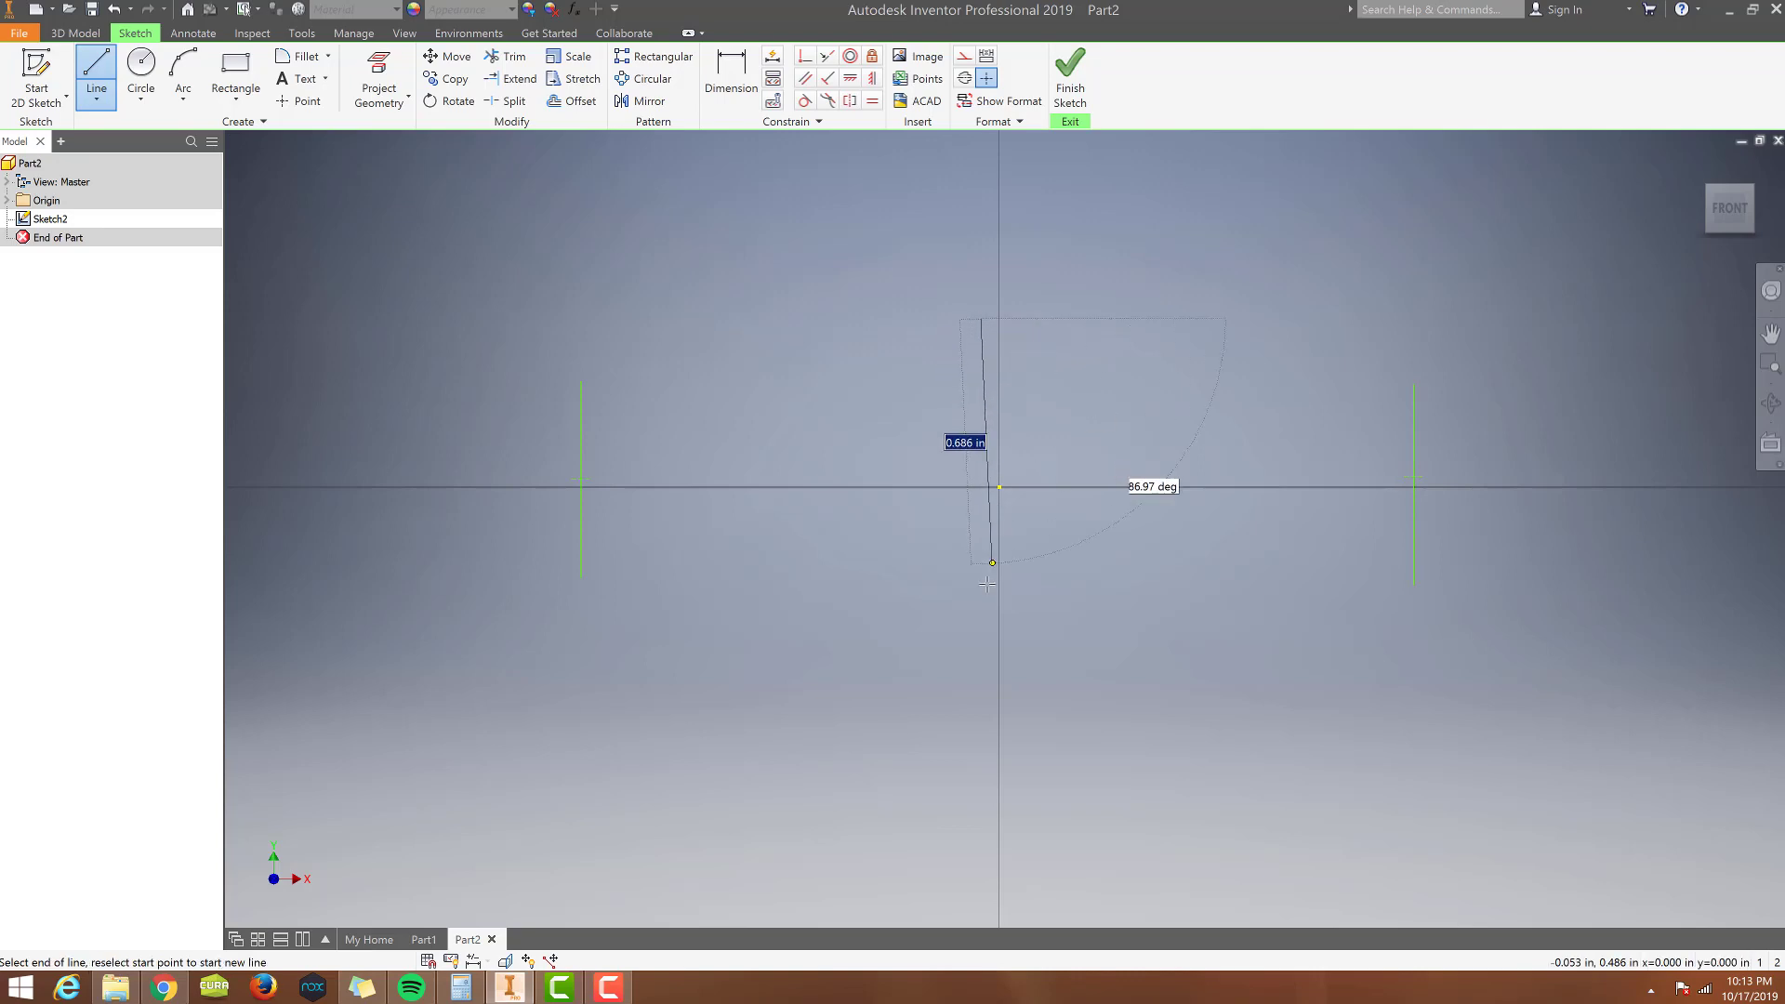
{"action": "double_click", "coordinate": [981, 636]}
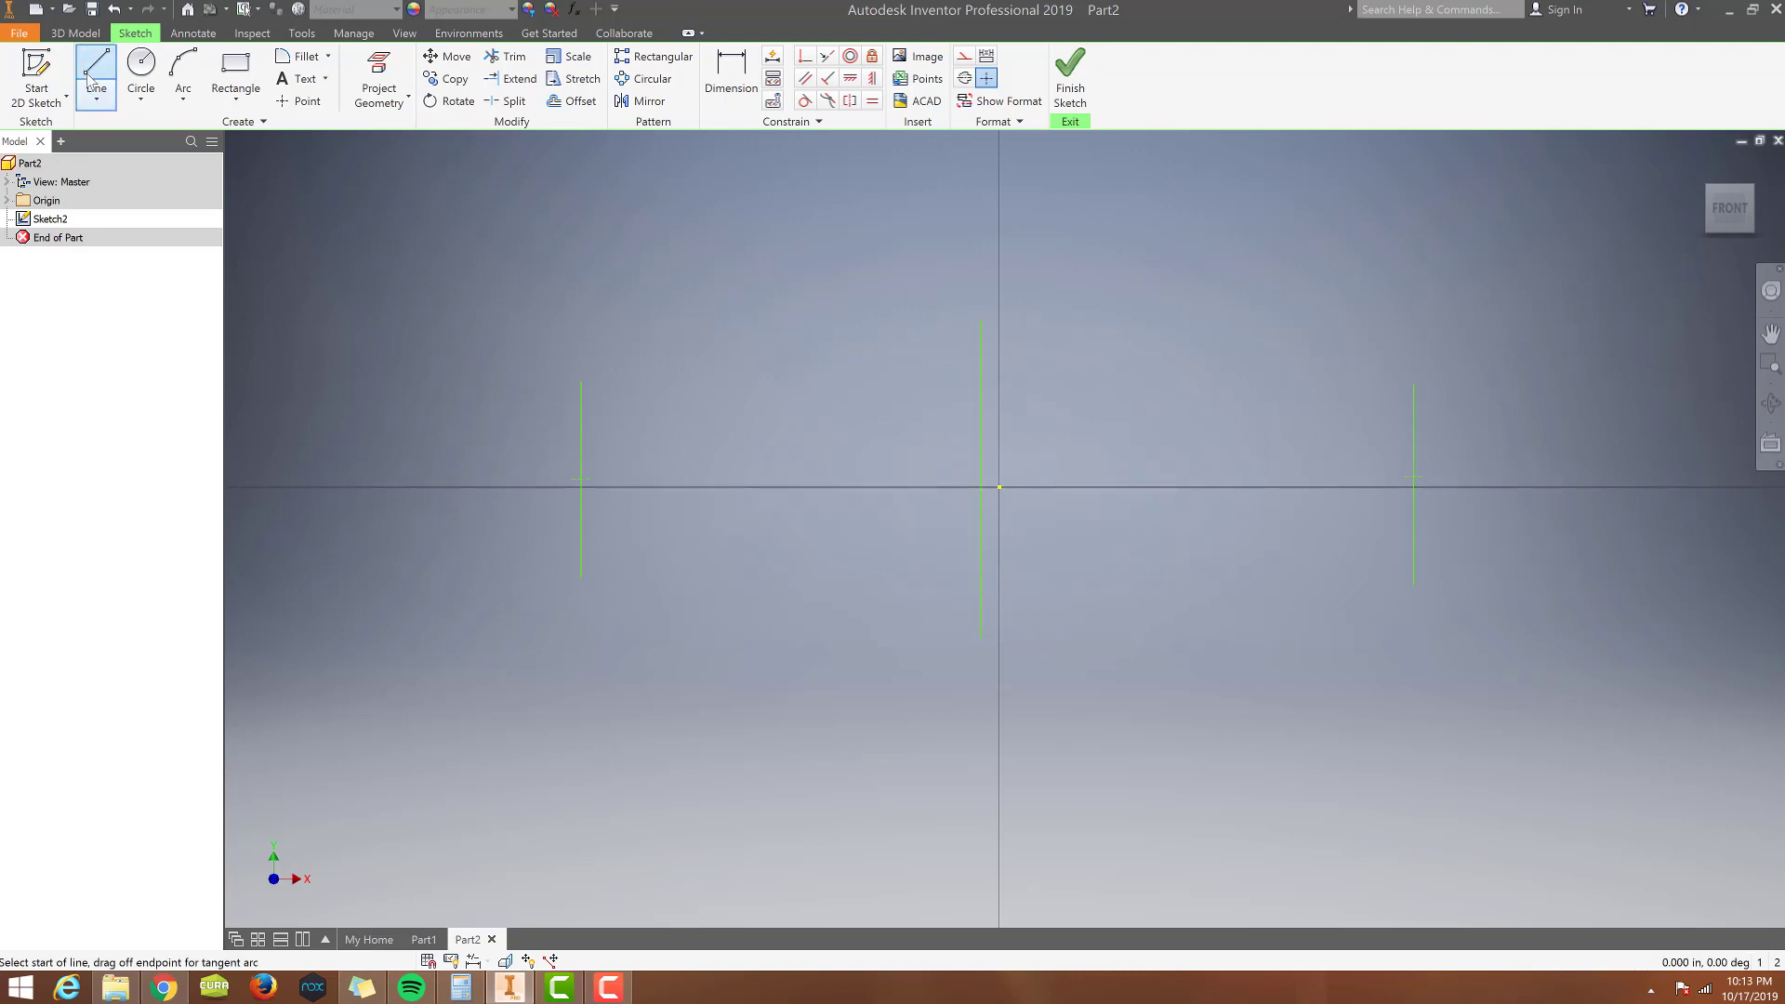
Draw construction lines from the top and bottom ends of the middle vertical line to the right vanishing point.
{"action": "left_click", "coordinate": [970, 63]}
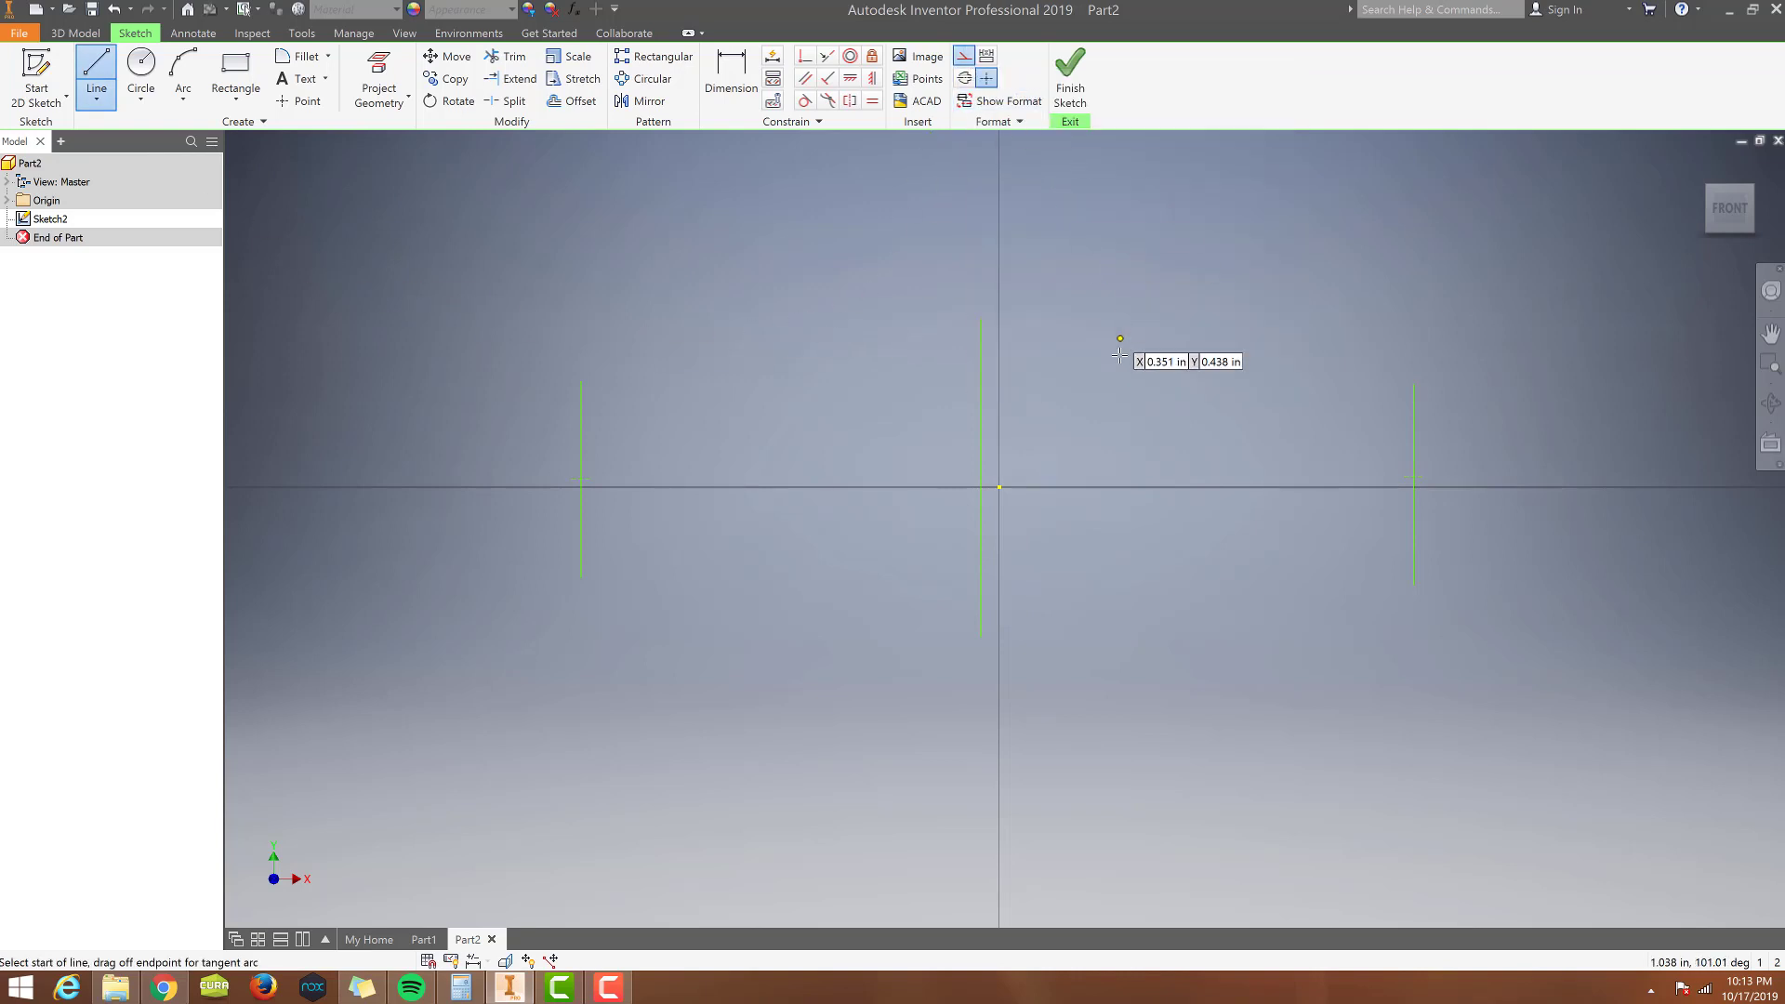
{"action": "left_click", "coordinate": [981, 319]}
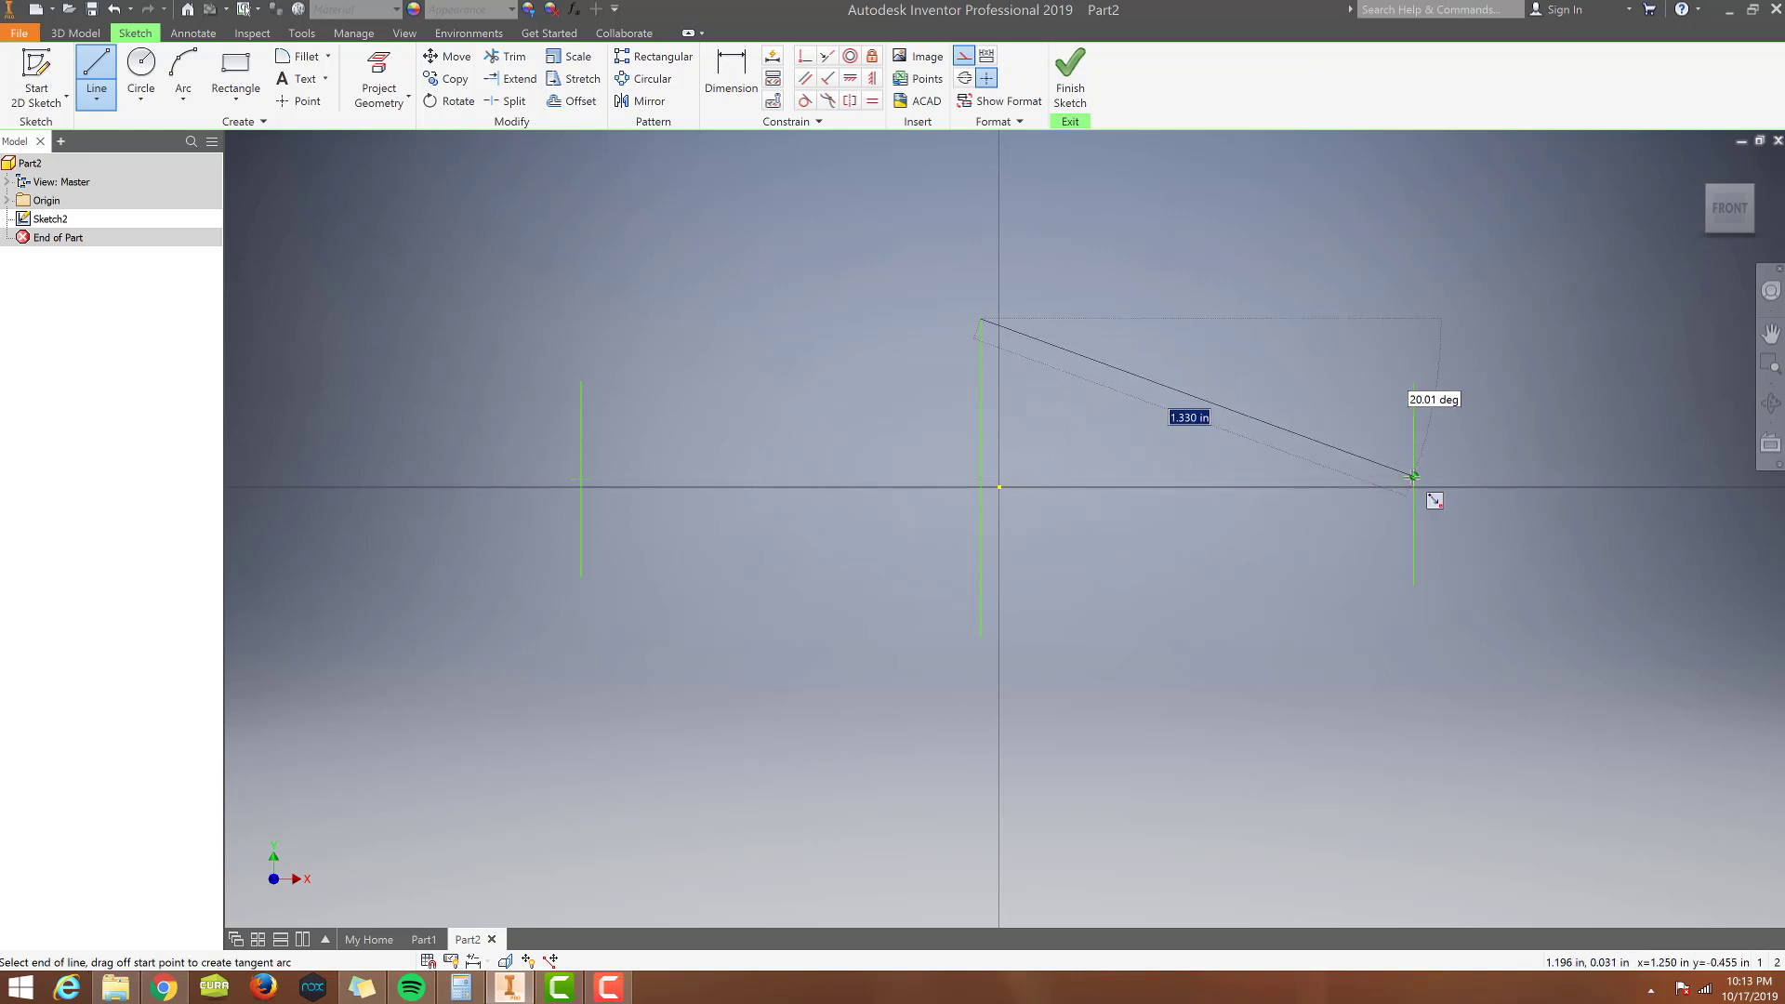
{"action": "double_click", "coordinate": [1413, 476]}
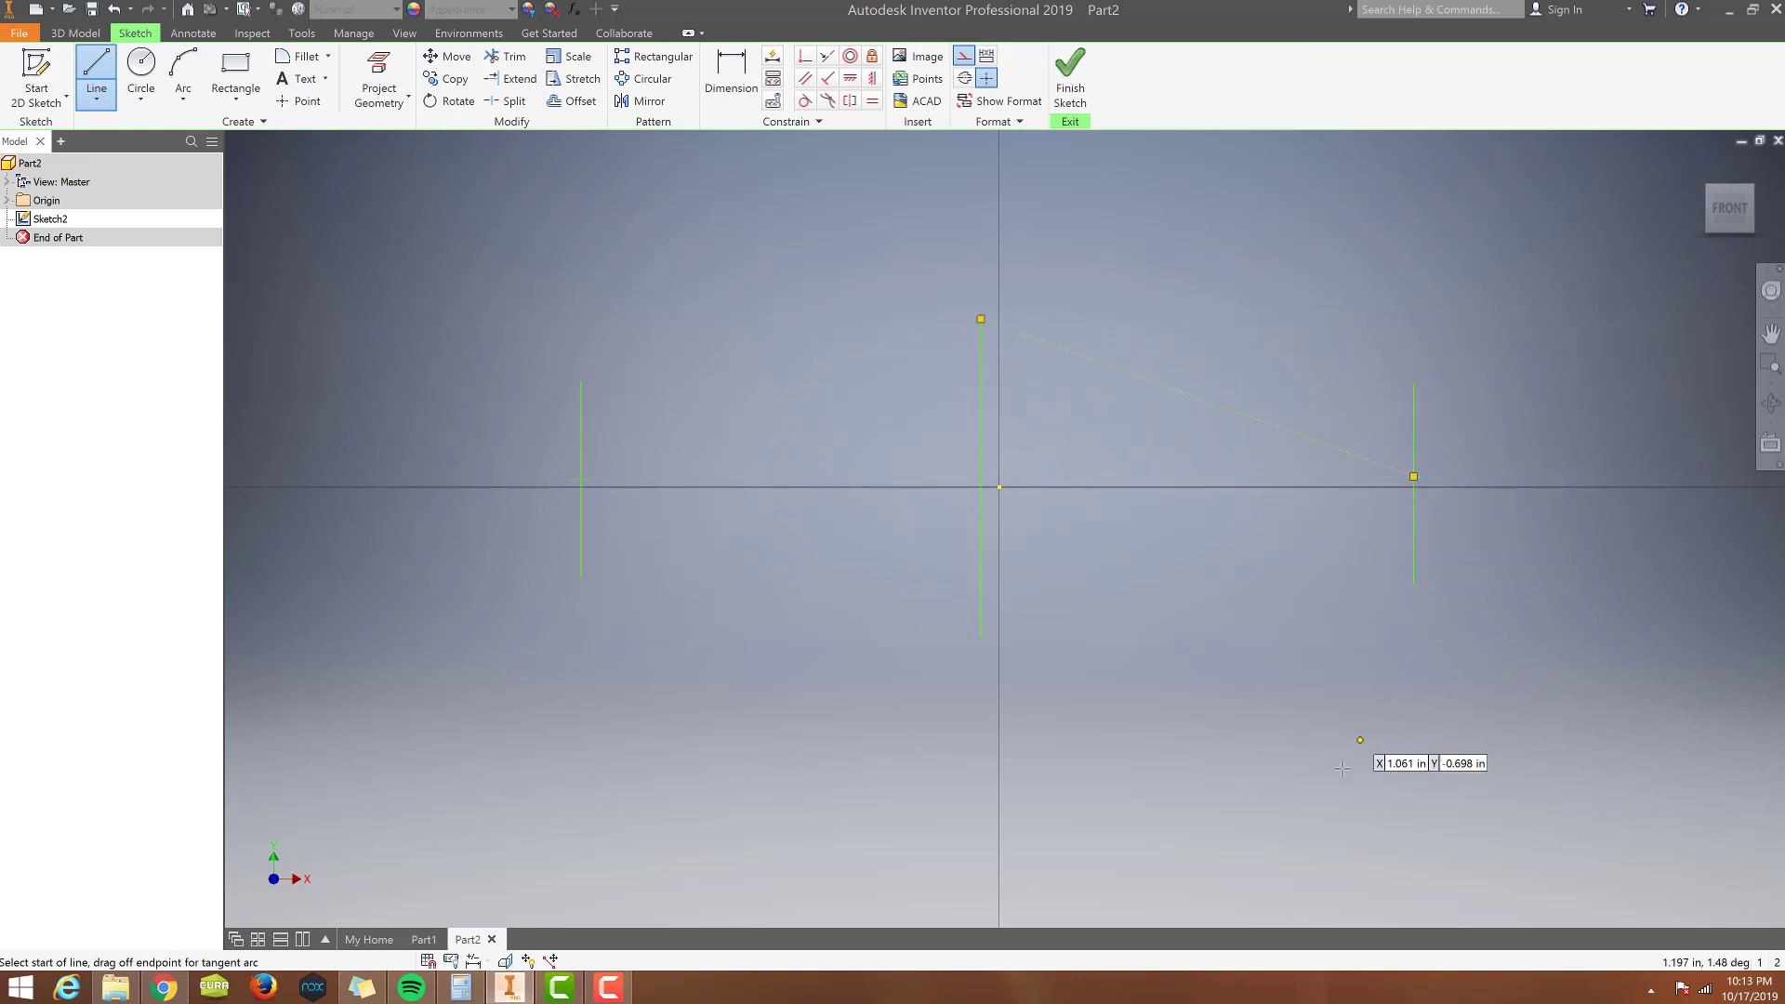
{"action": "left_click", "coordinate": [981, 636]}
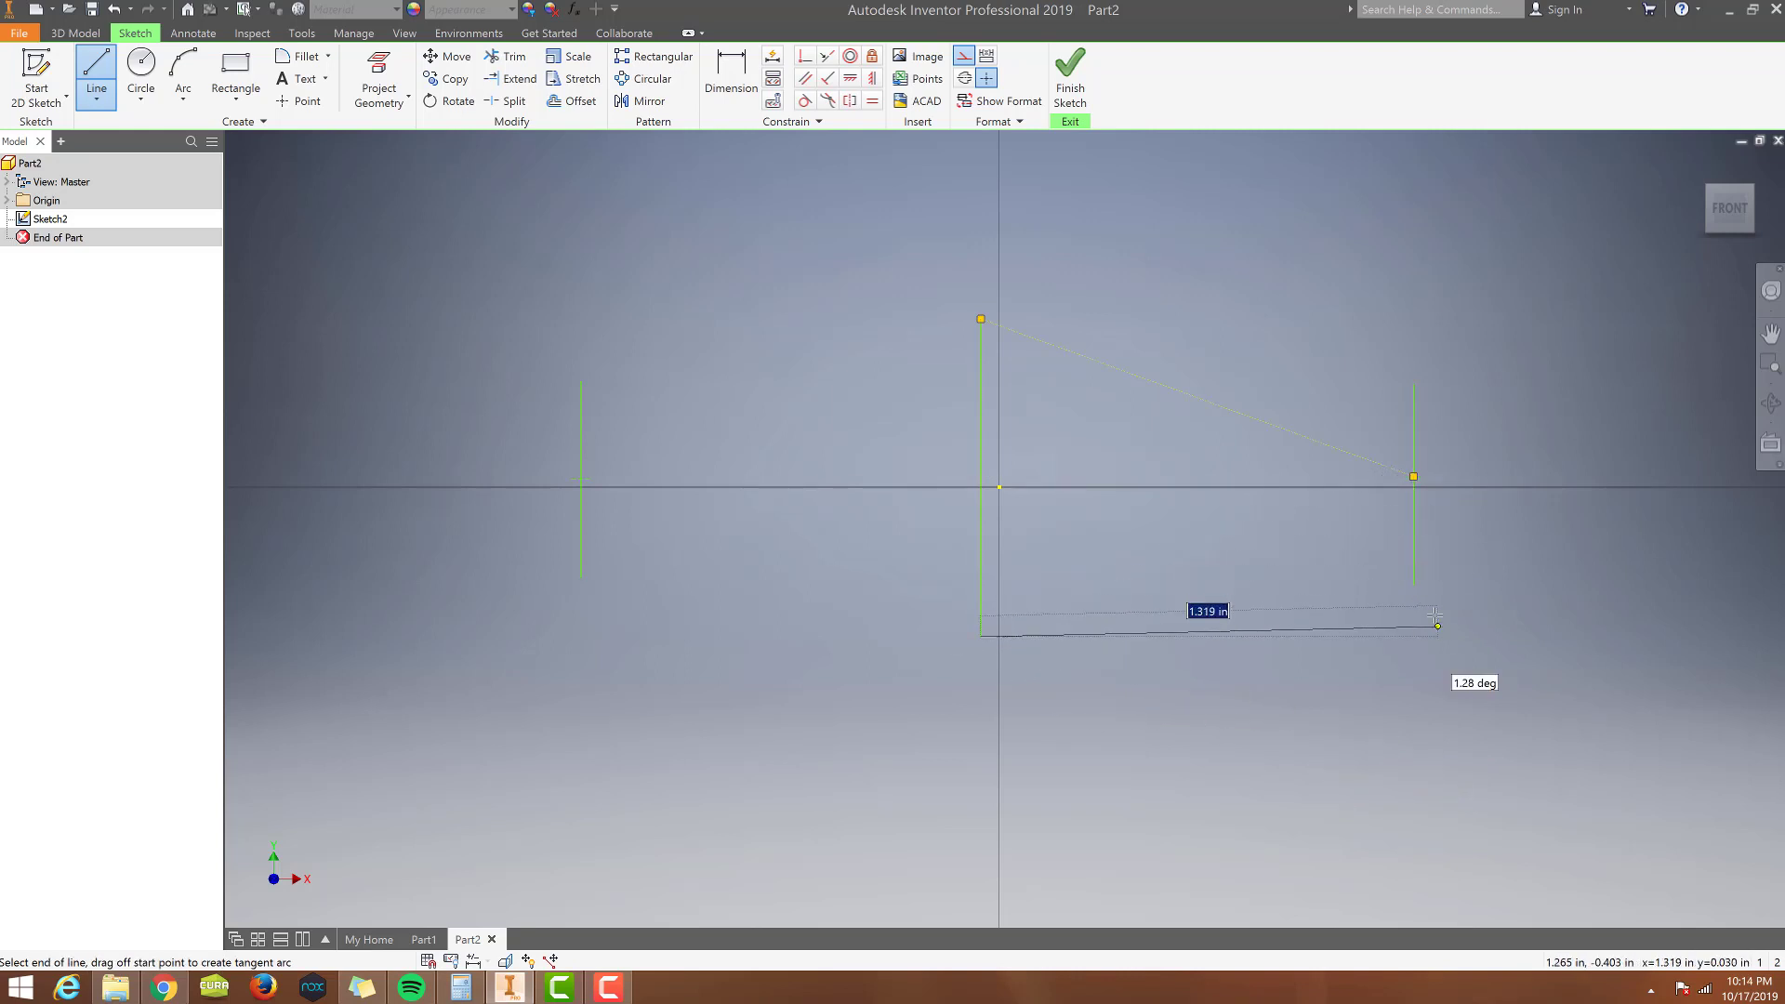
{"action": "double_click", "coordinate": [1413, 476]}
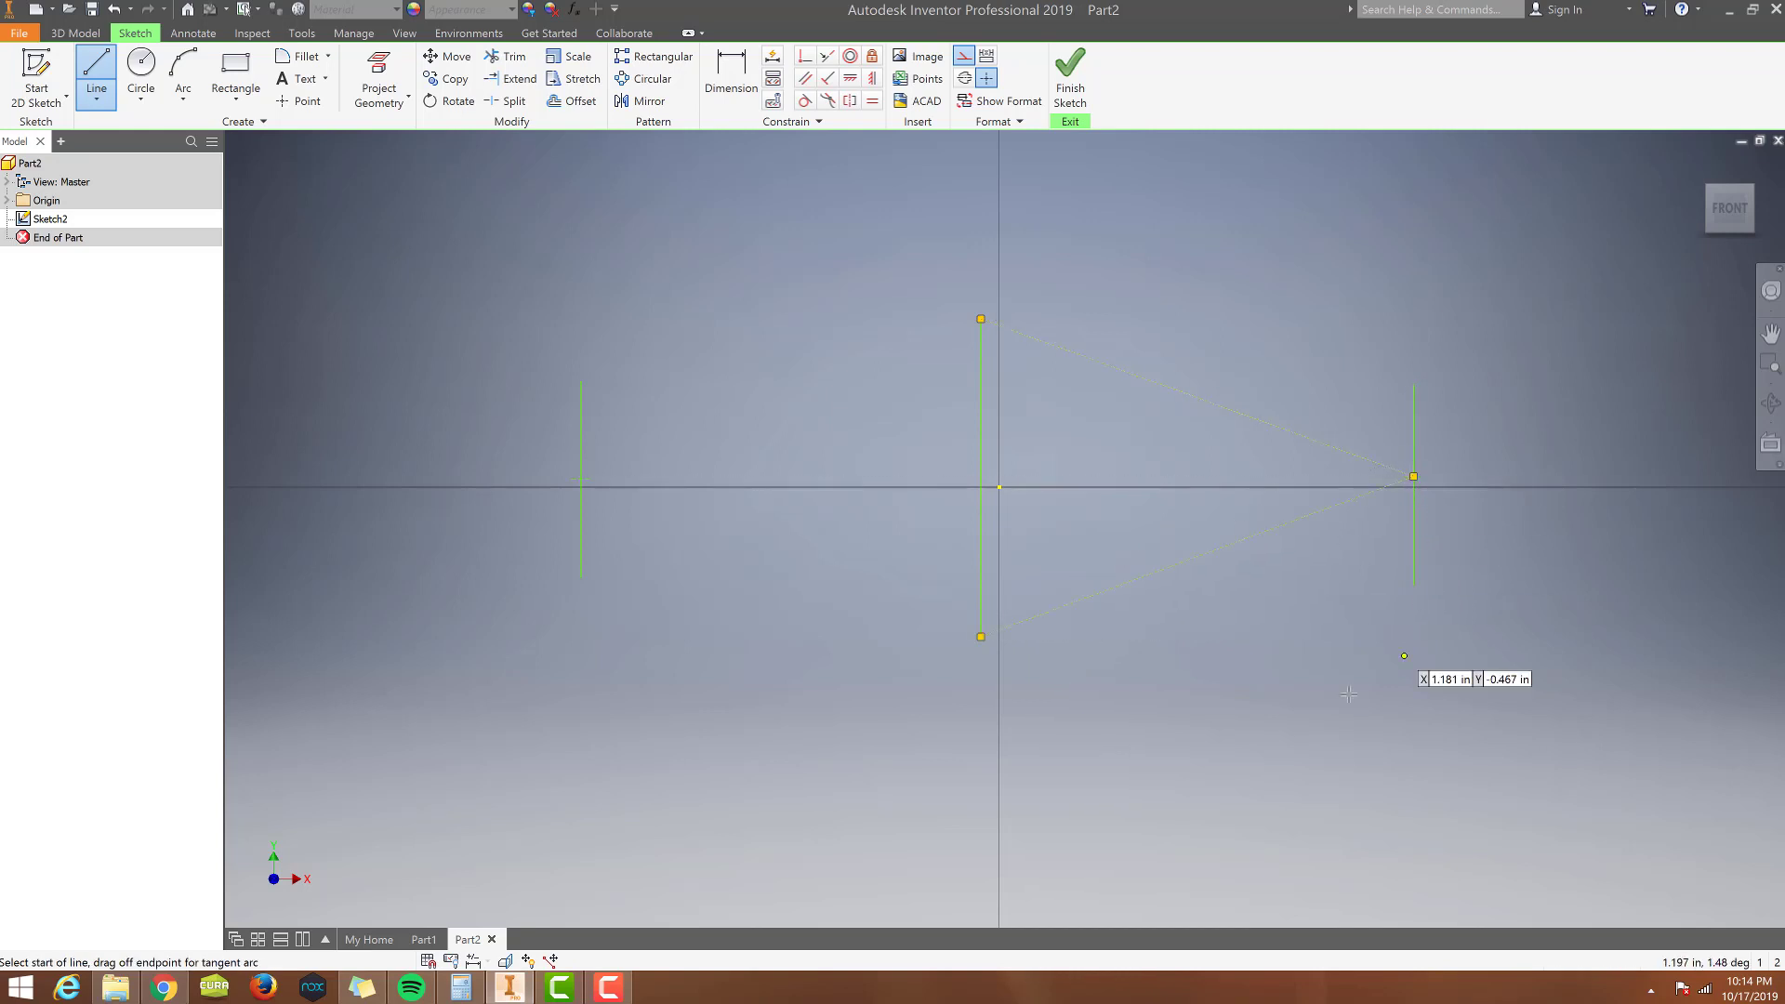
Draw construction lines from the top and bottom ends of the middle vertical line to the left vanishing point.
{"action": "left_click", "coordinate": [982, 319]}
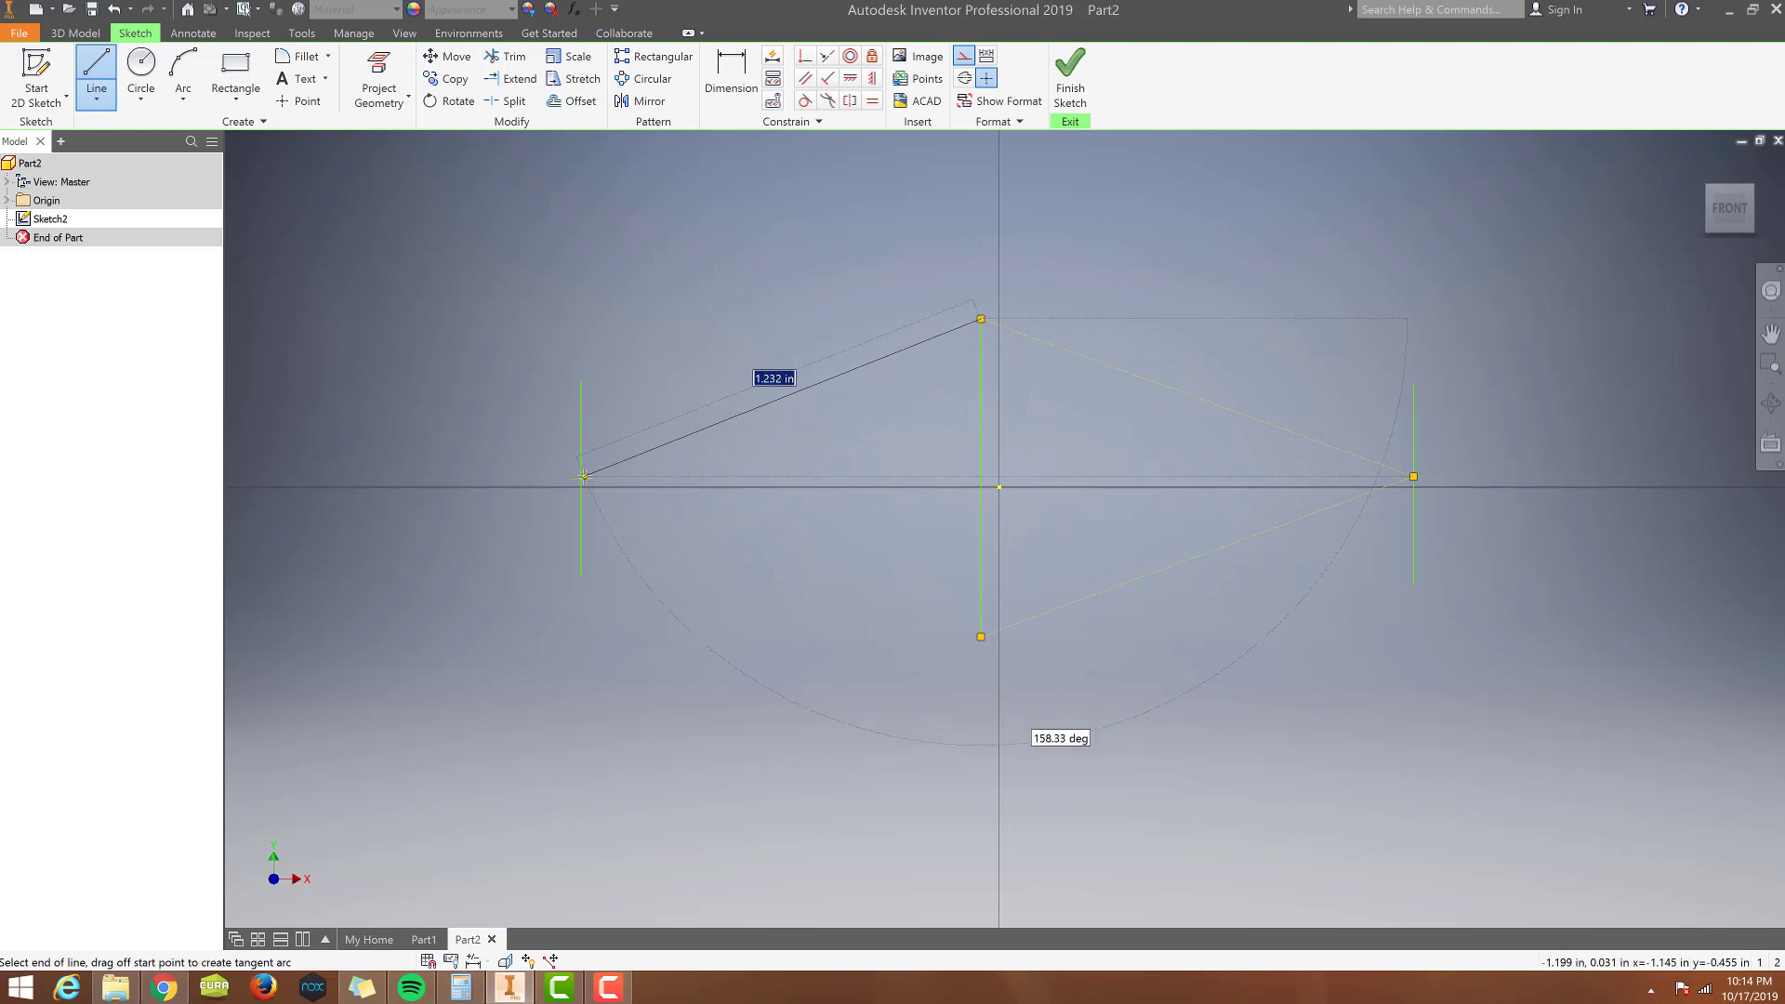
{"action": "double_click", "coordinate": [582, 479]}
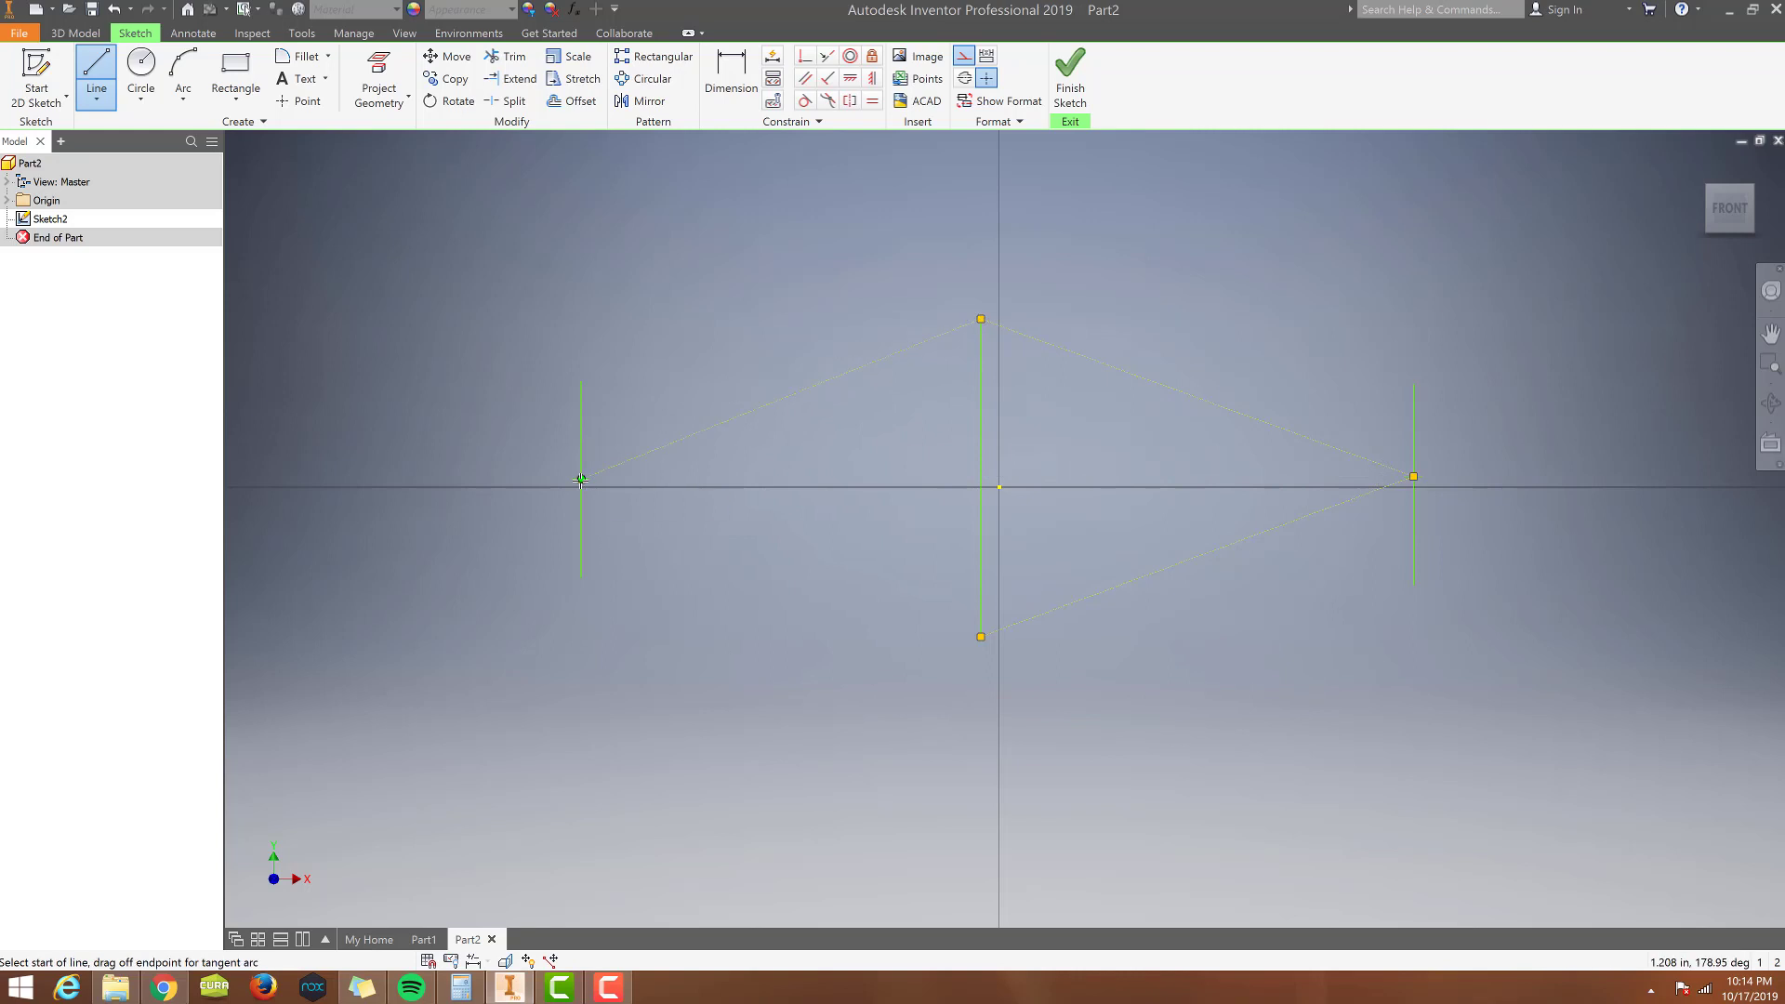
{"action": "left_click", "coordinate": [982, 637]}
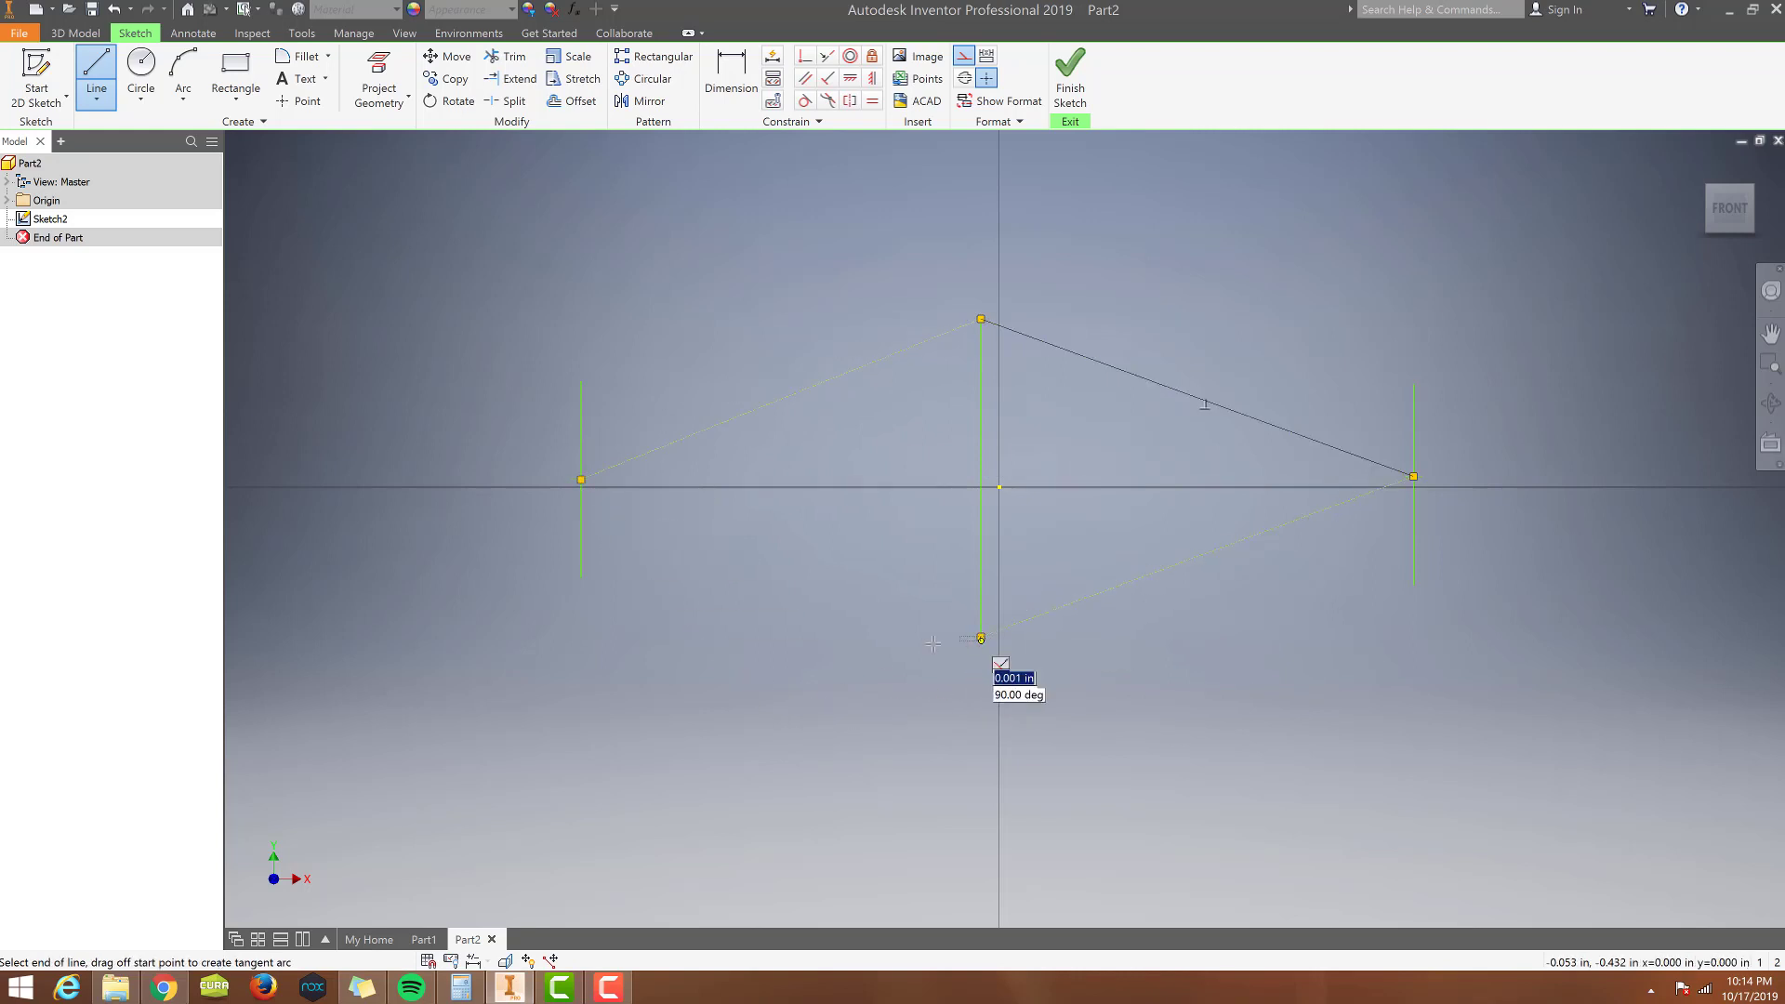
{"action": "double_click", "coordinate": [582, 478]}
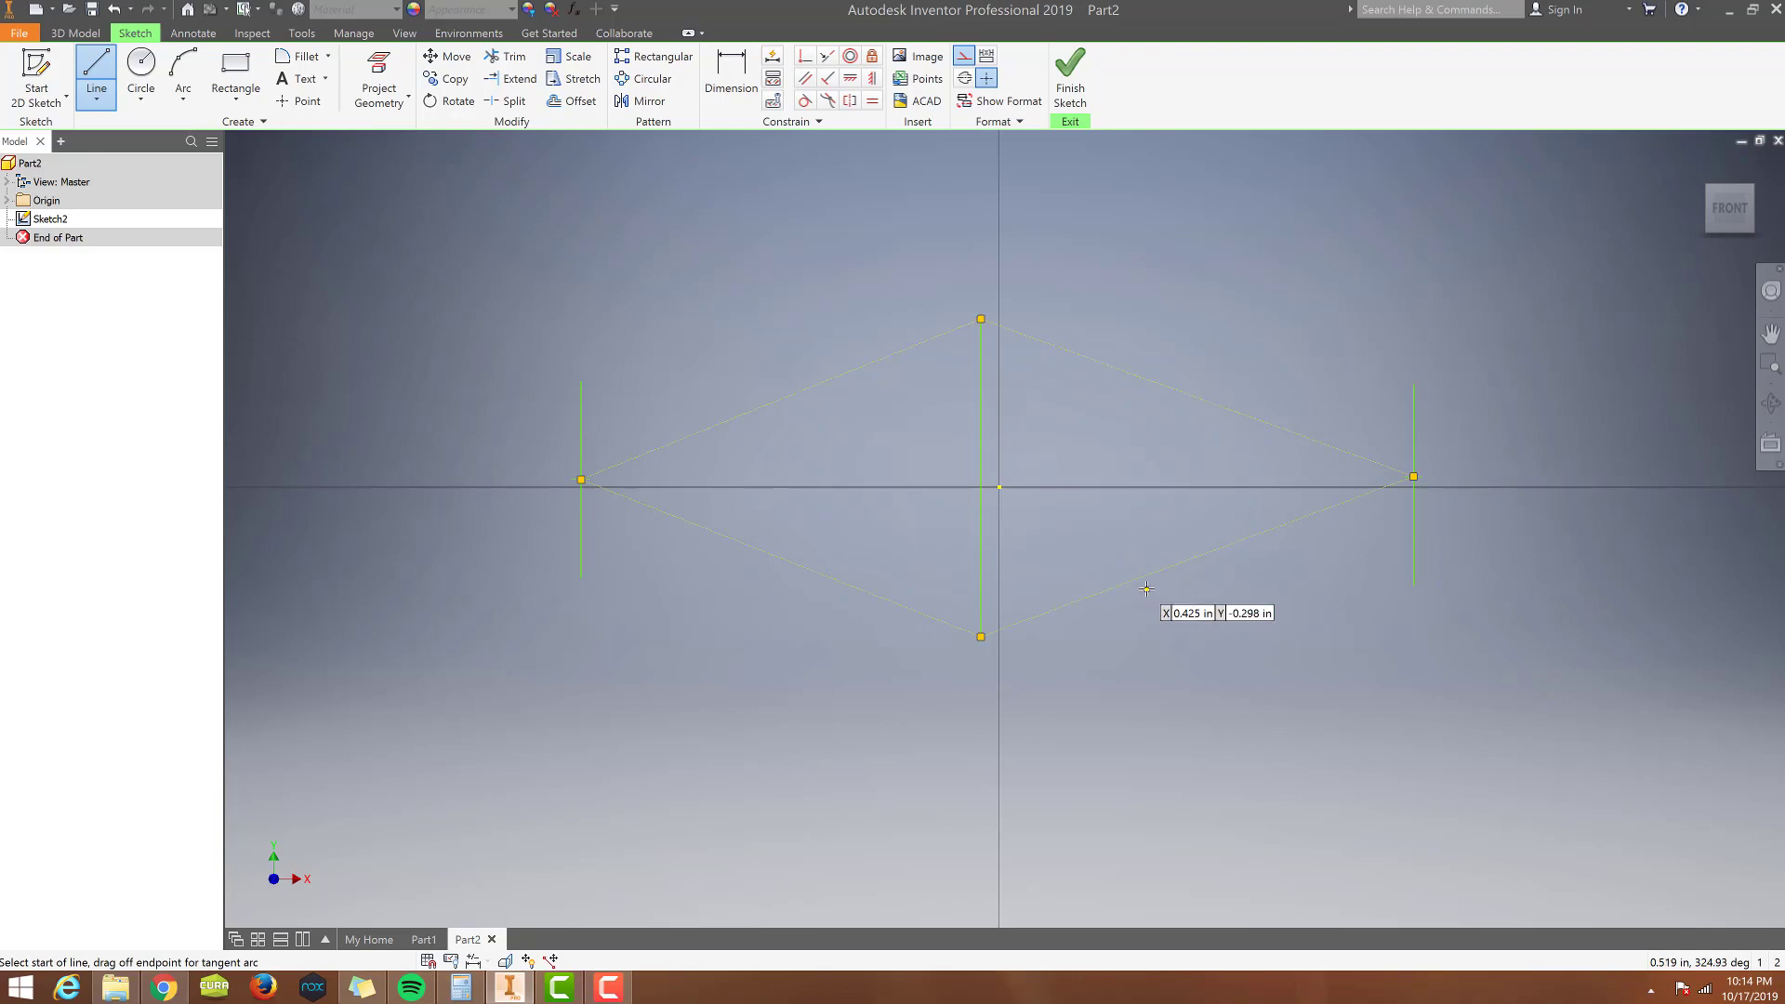
Try a vertical construction line about 0.68 in long between the two right-hand perspective lines, and delete it.
{"action": "key", "text": "alt+Tab"}
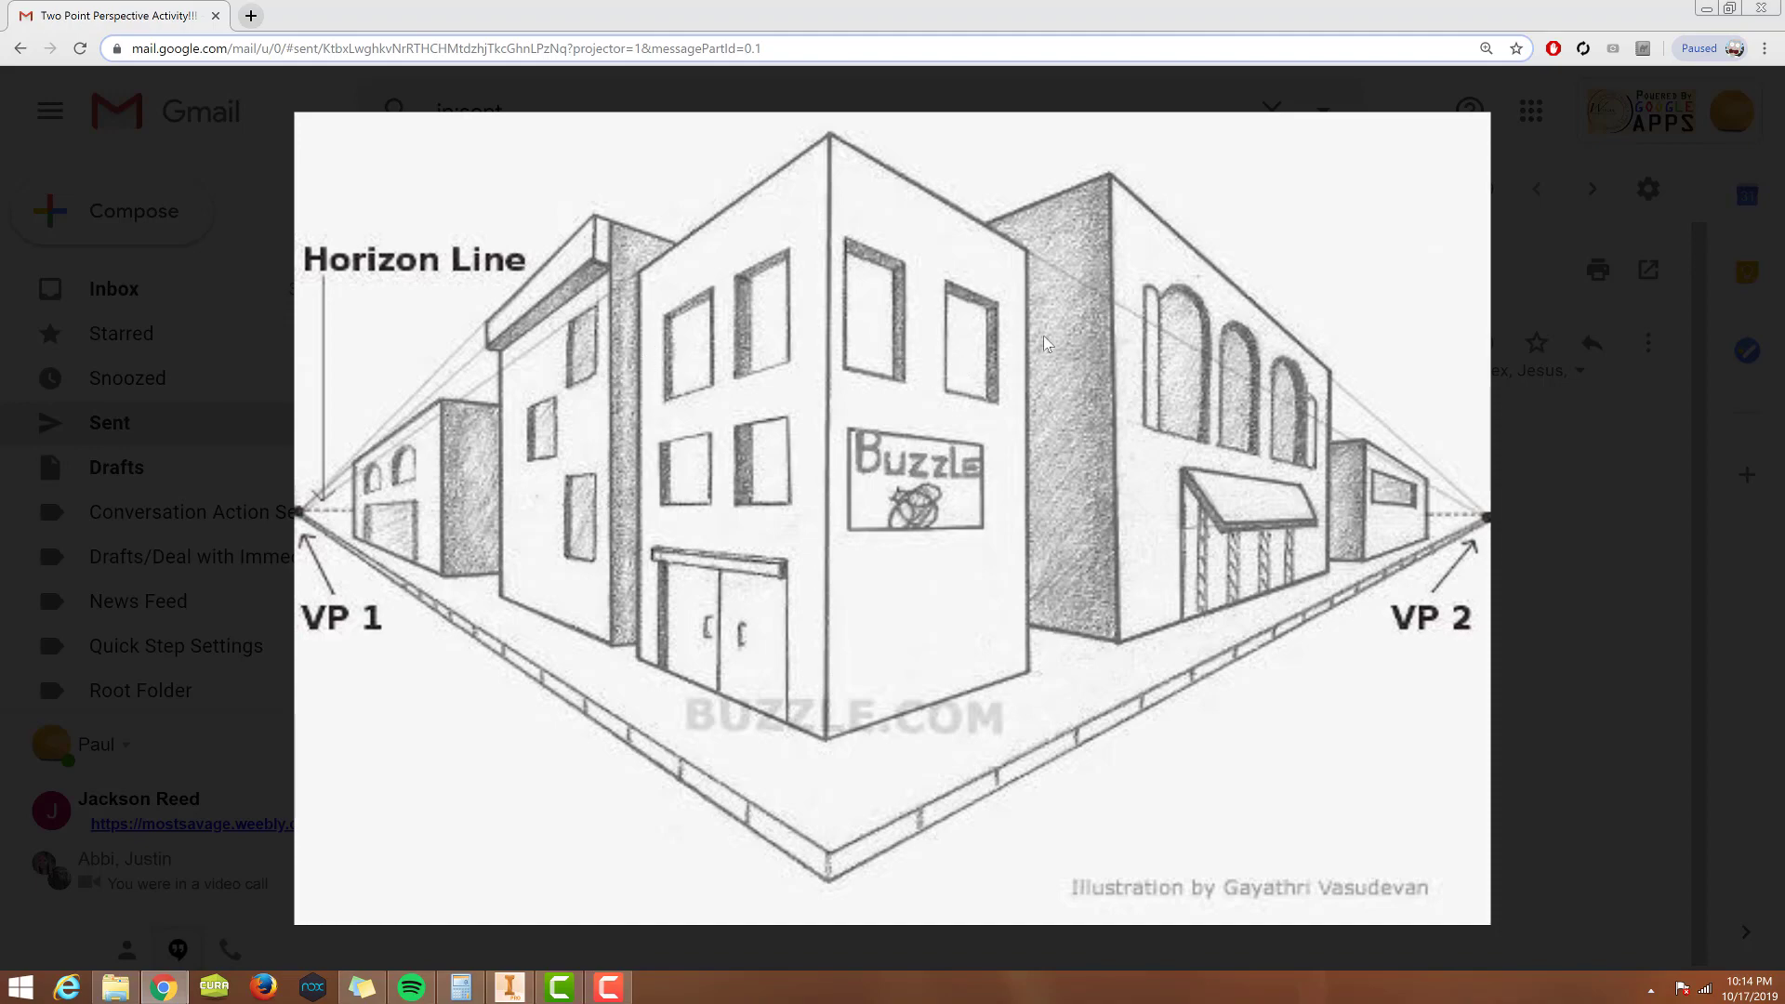
{"action": "key", "text": "alt+Tab"}
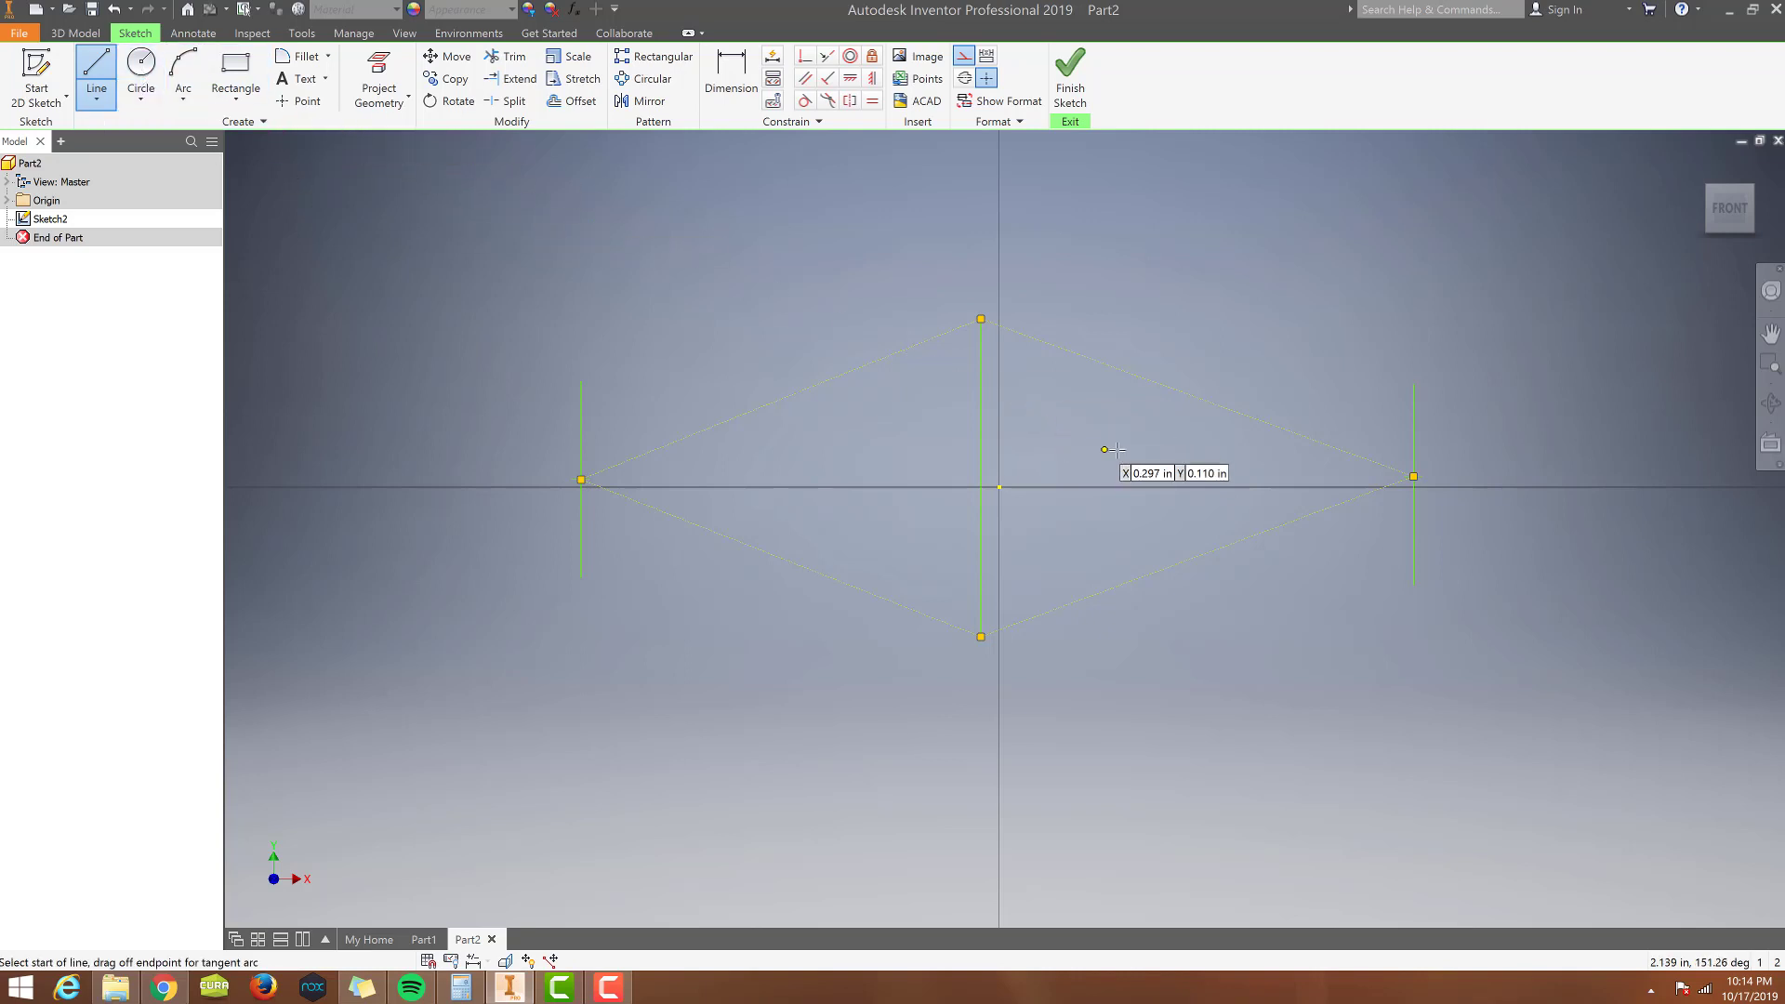
{"action": "left_click", "coordinate": [1094, 361]}
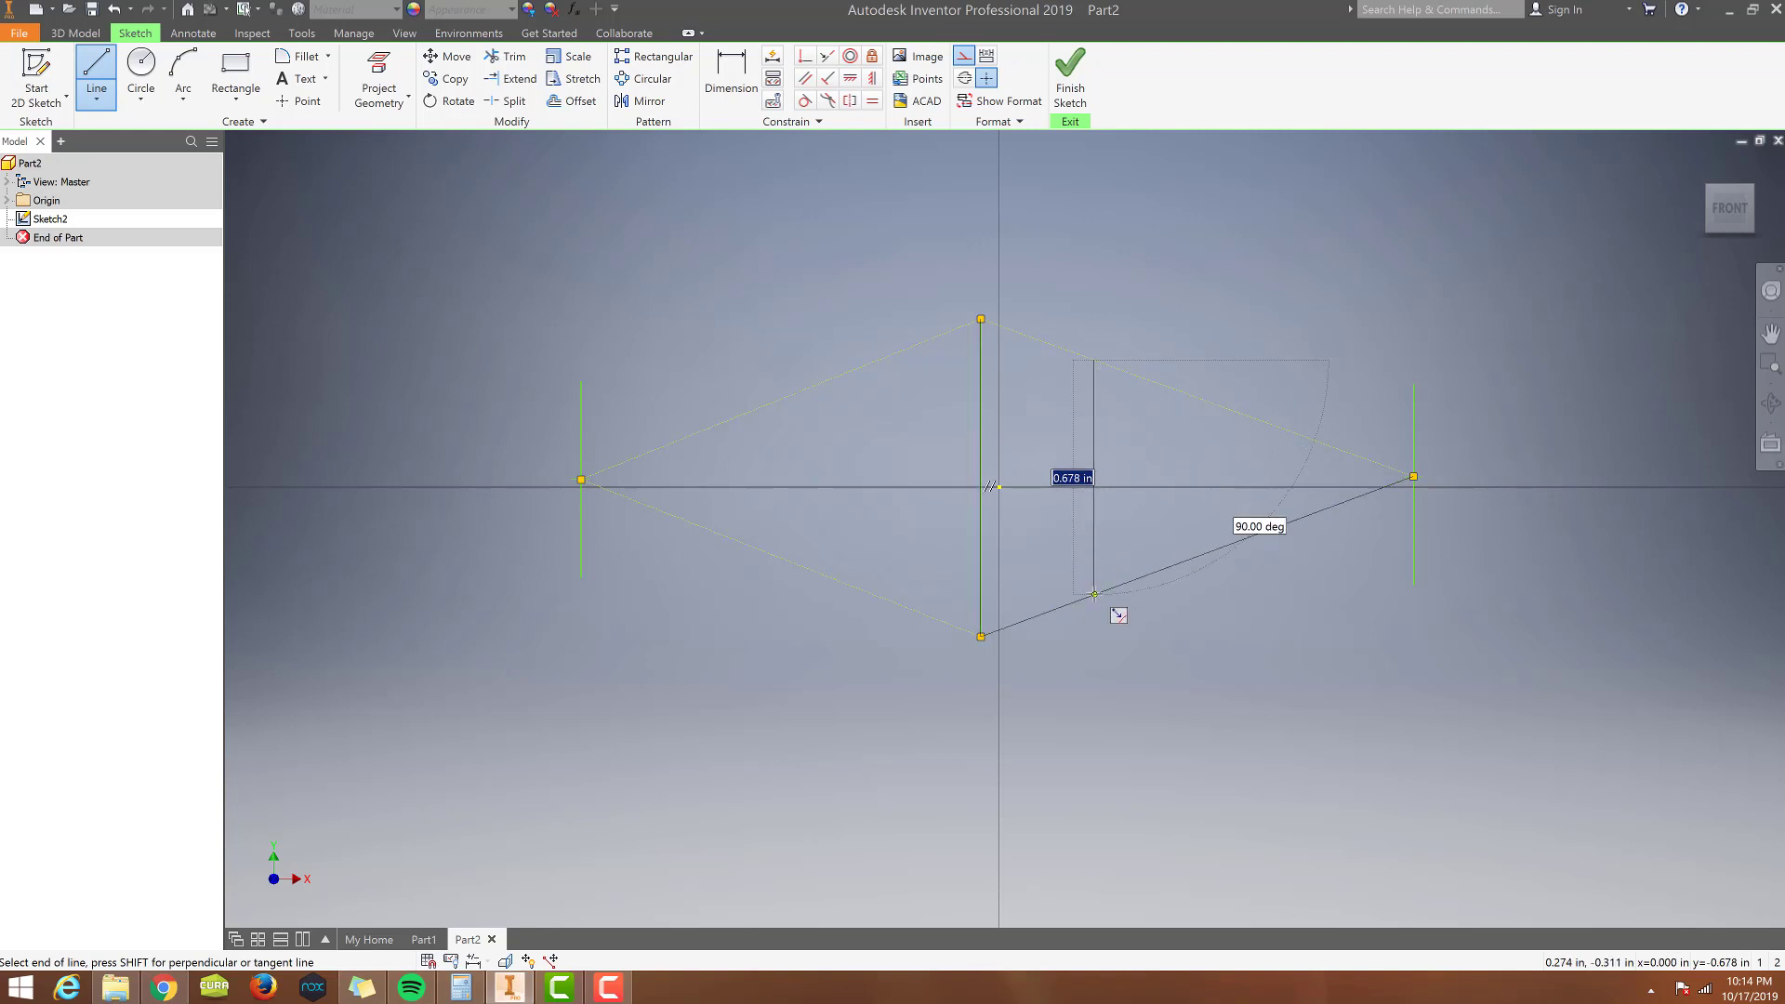
{"action": "left_click", "coordinate": [1094, 594]}
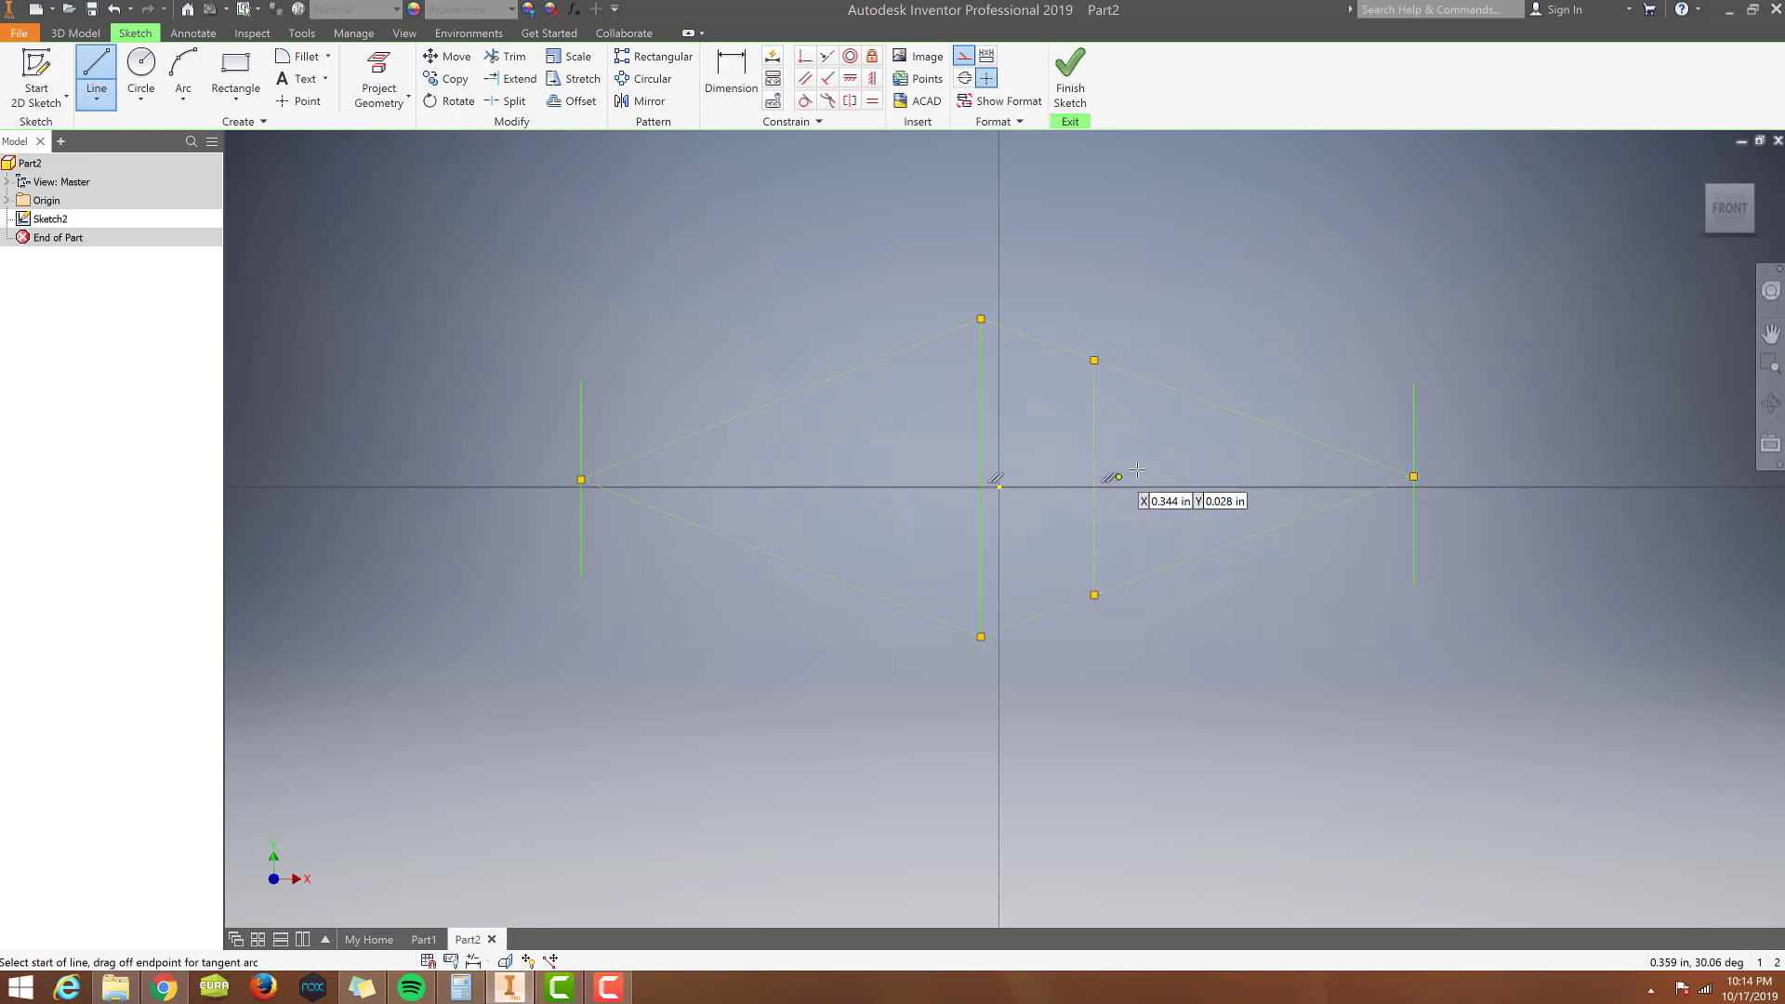
{"action": "key", "text": "Escape"}
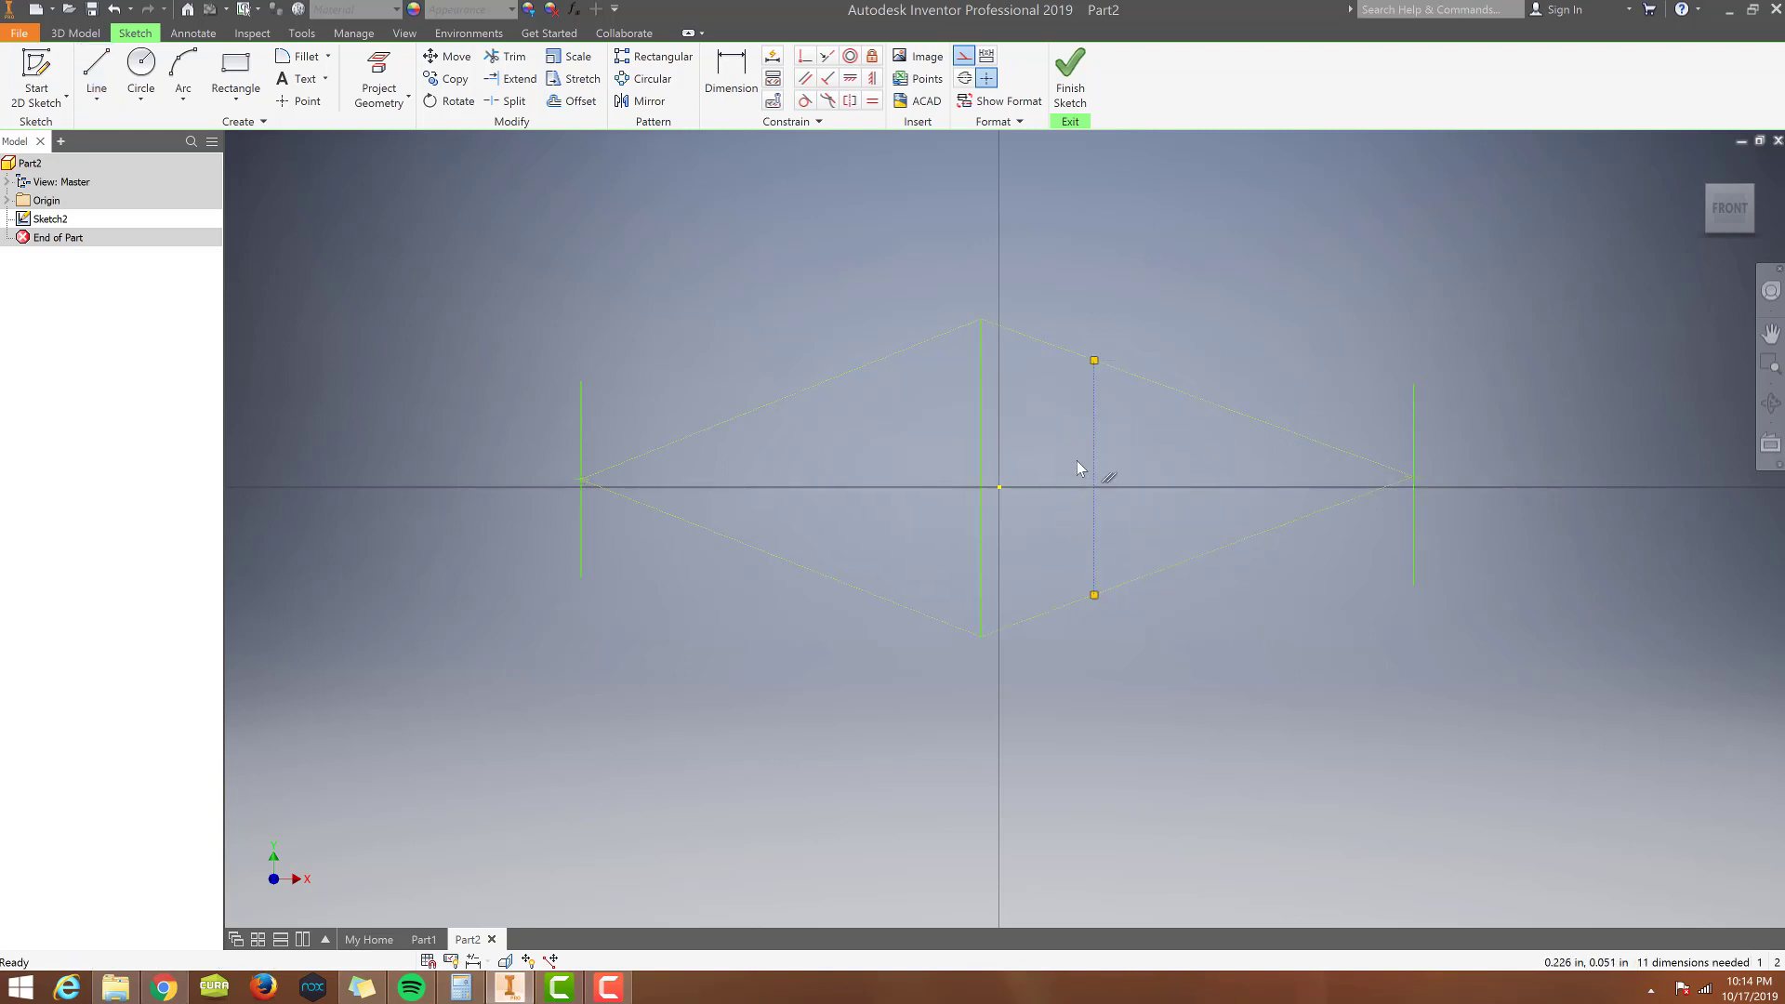
{"action": "key", "text": "Delete"}
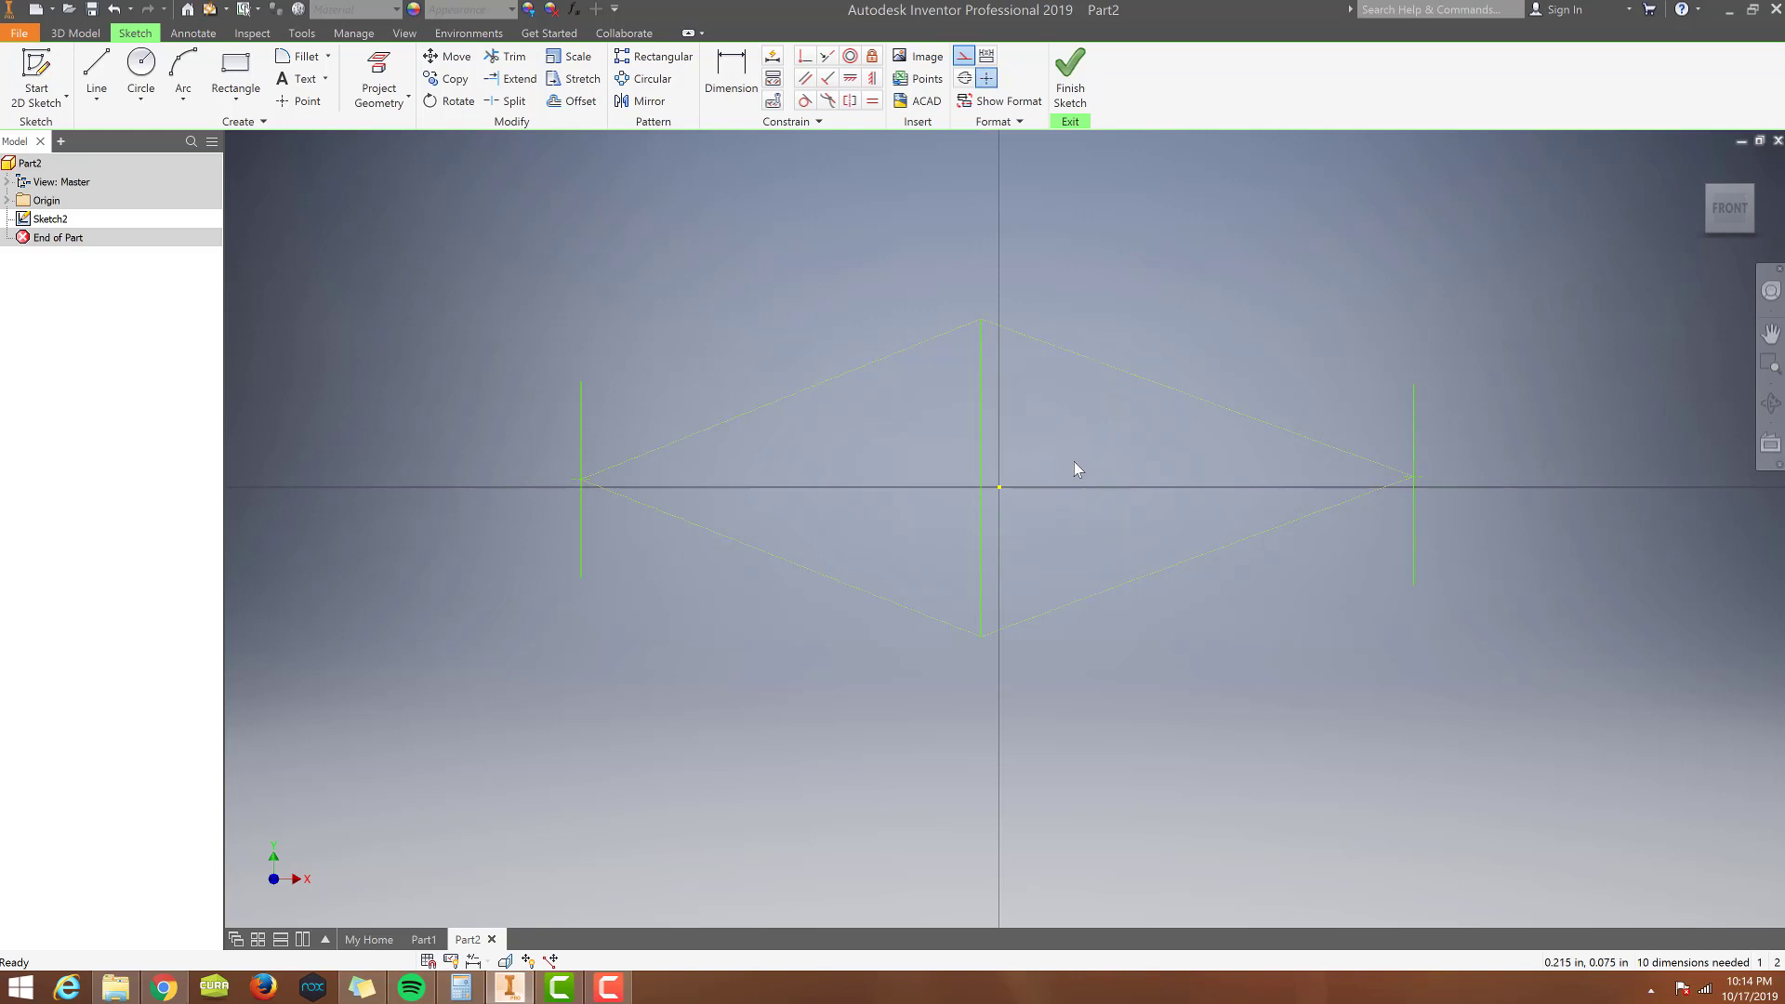
Draw the building's outer vertical edges between the upper and lower perspective lines, about 0.64 in tall on the right face and similar on the left.
{"action": "left_click", "coordinate": [109, 67]}
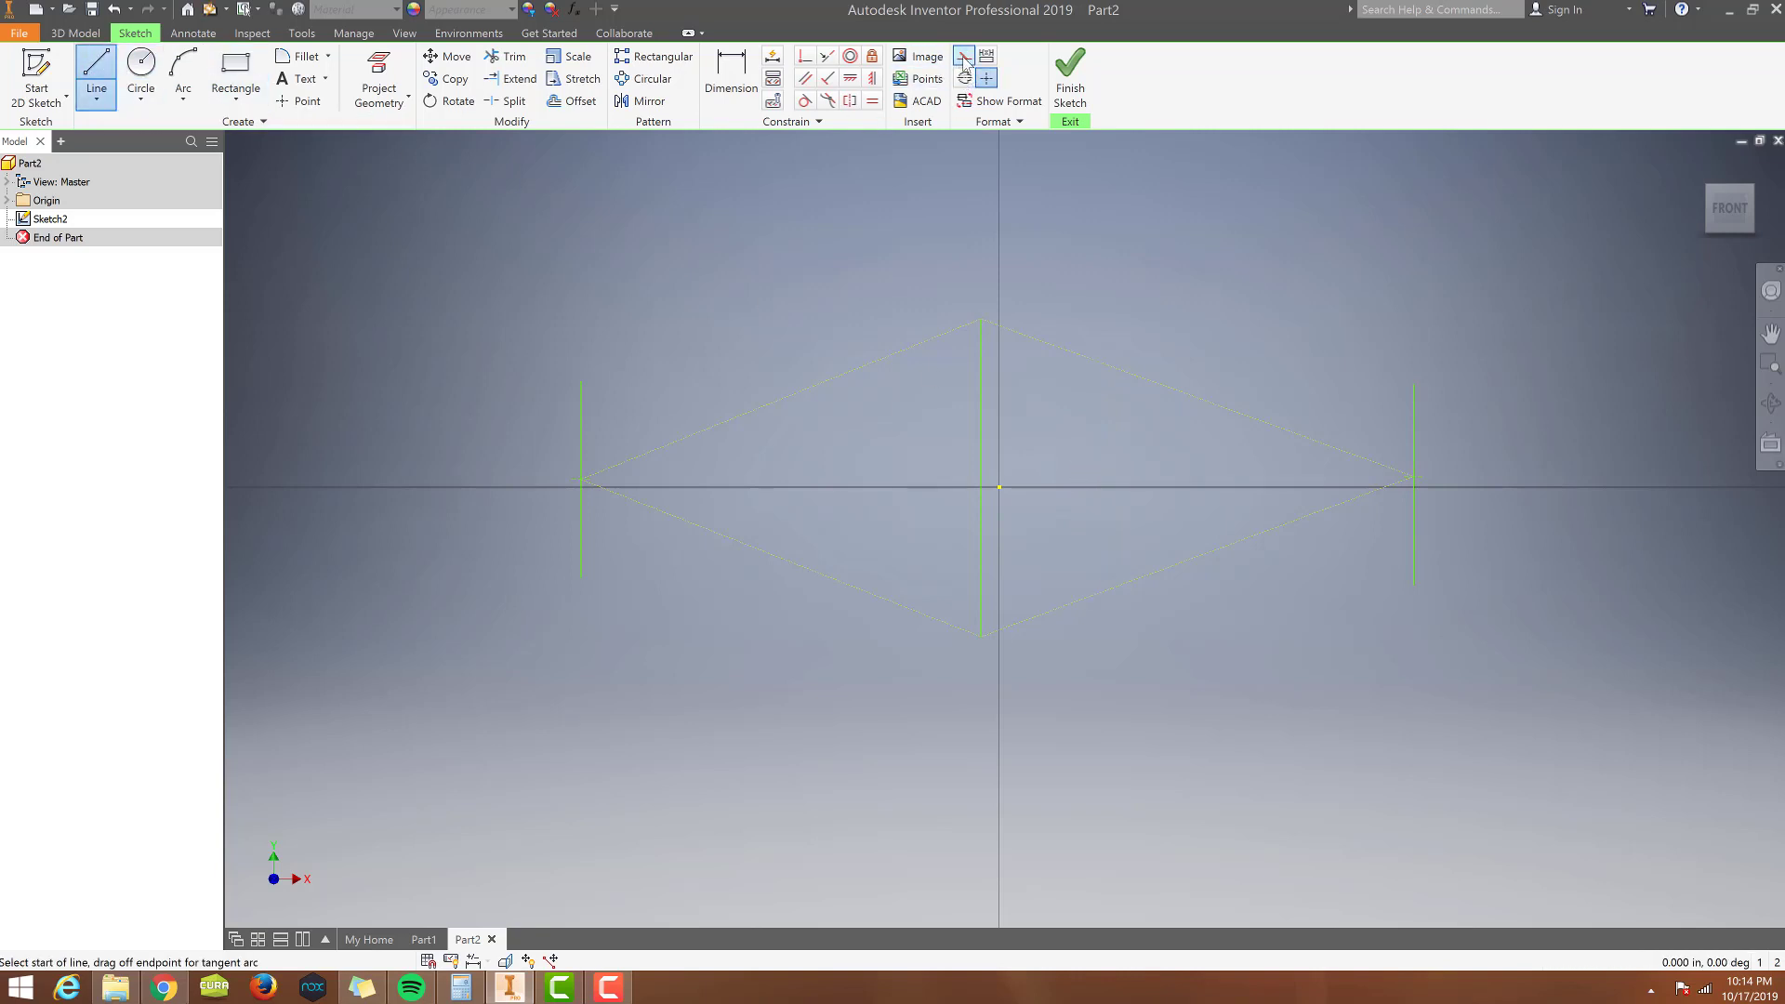
{"action": "left_click", "coordinate": [1109, 367]}
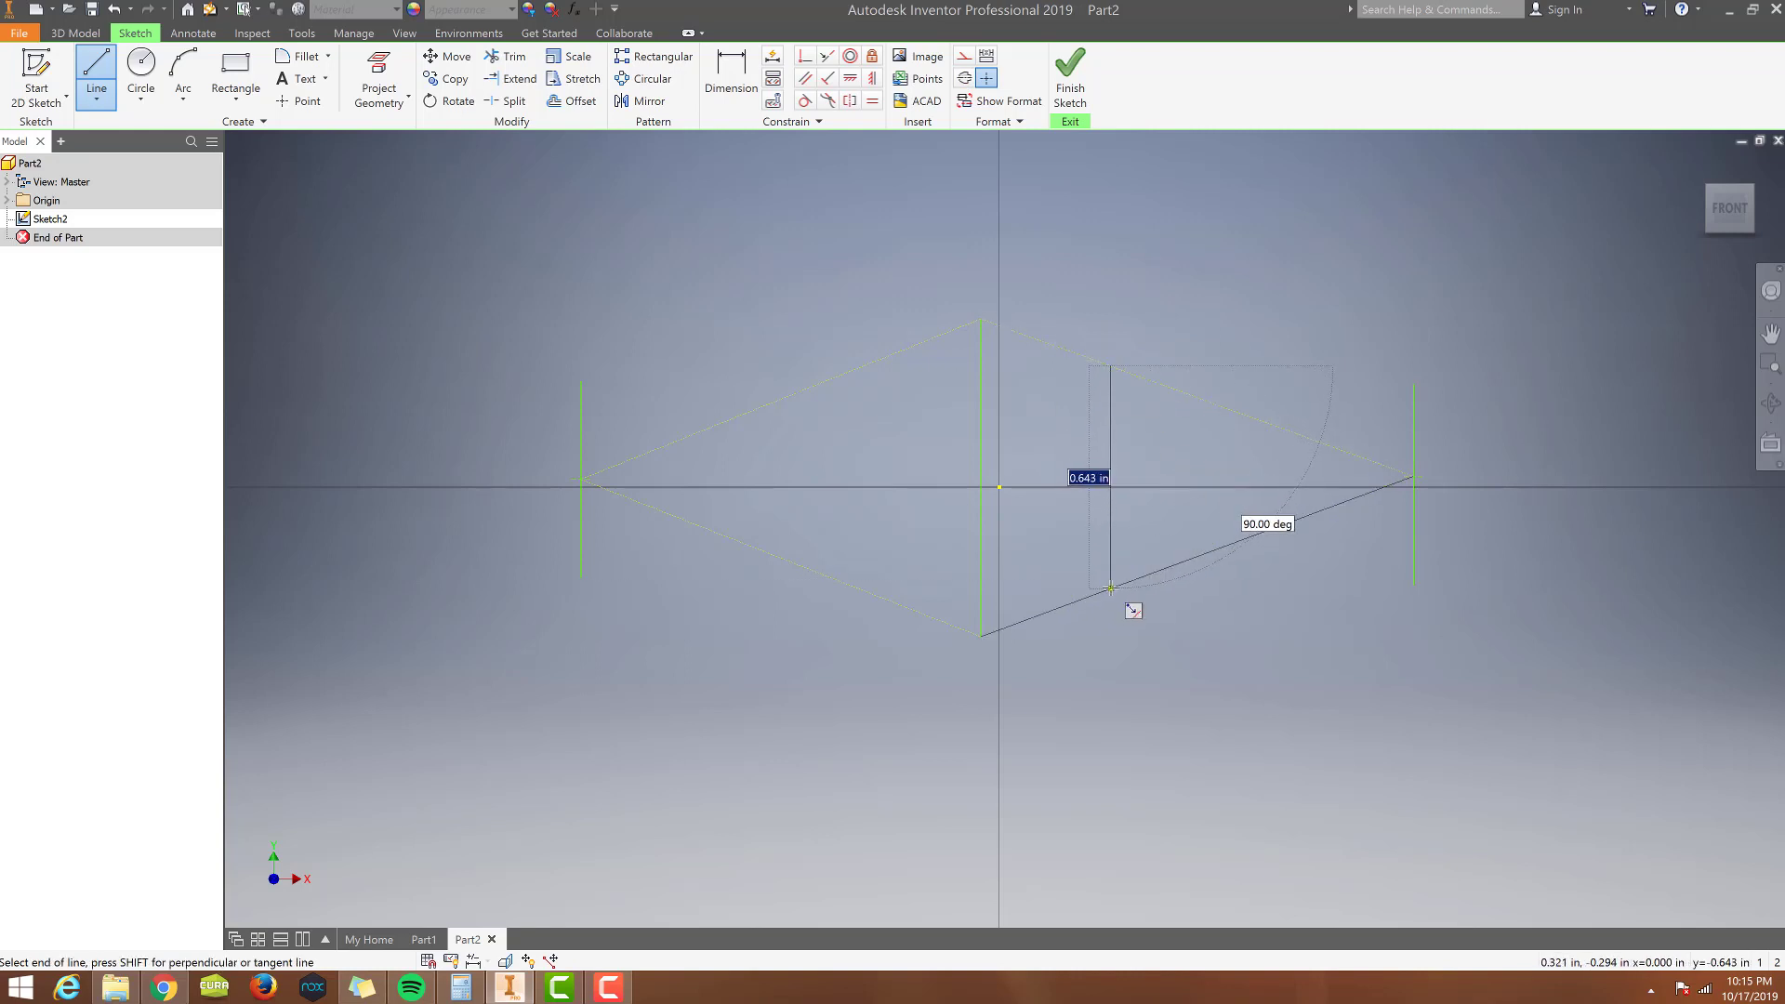
{"action": "double_click", "coordinate": [1109, 588]}
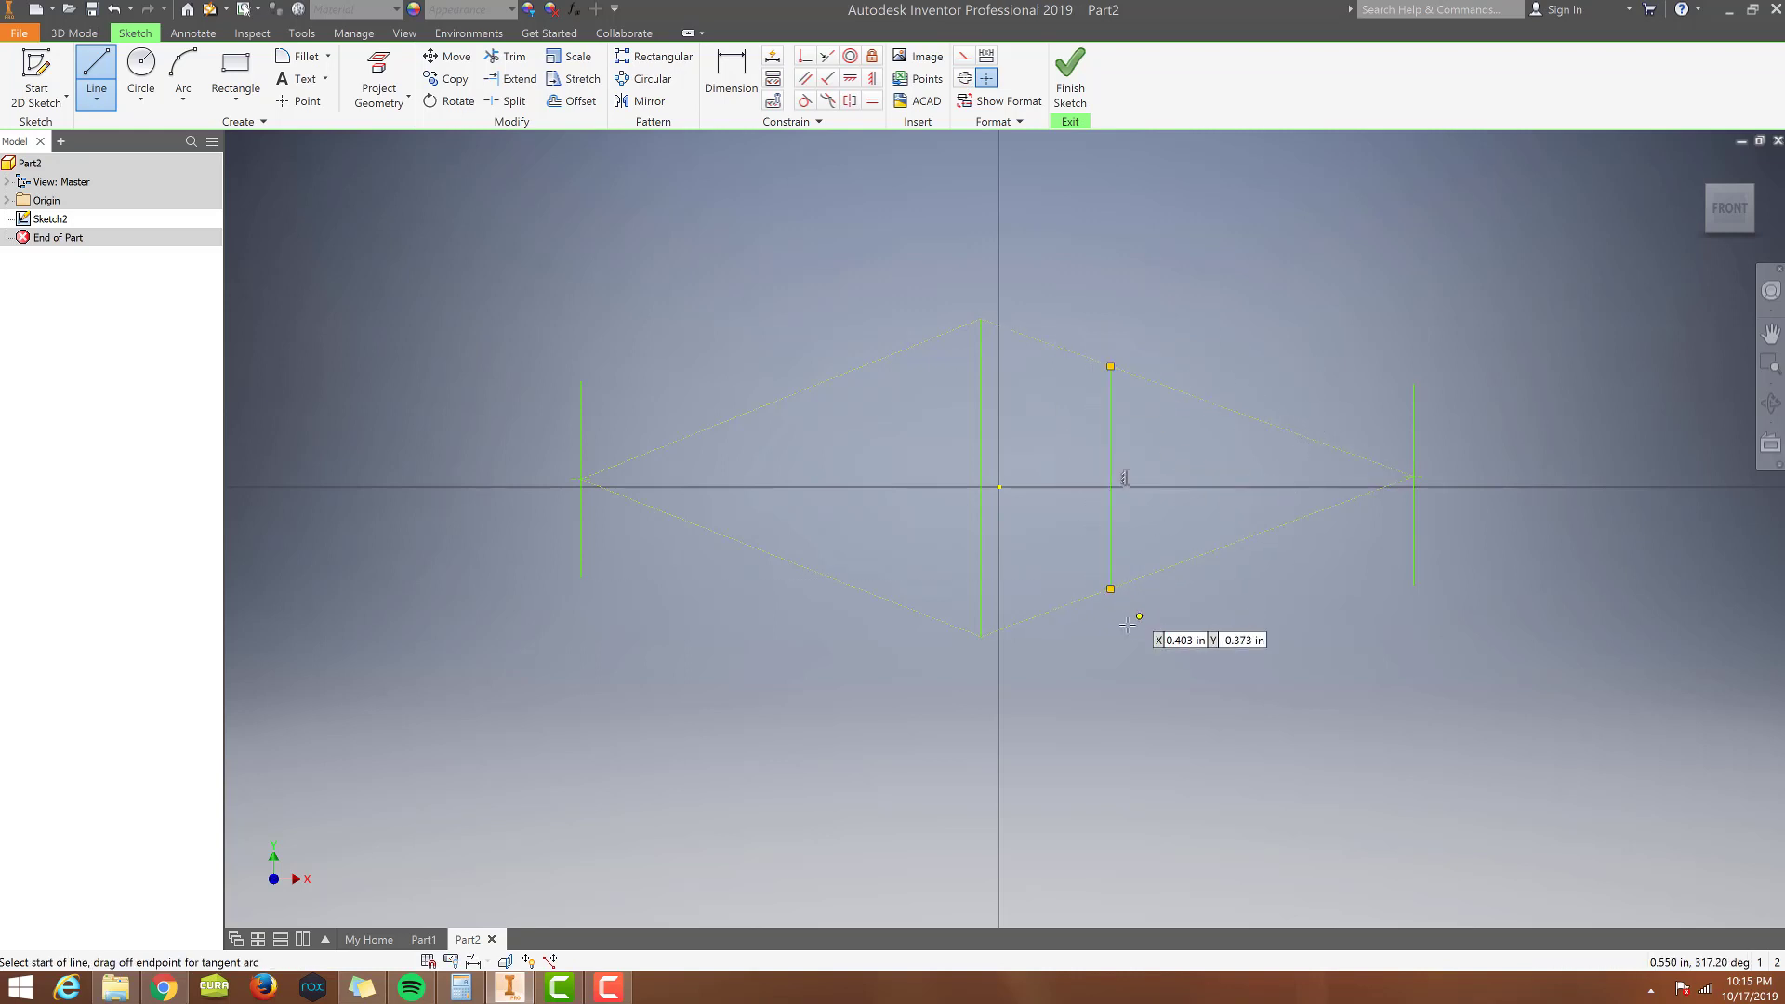
{"action": "left_click", "coordinate": [864, 366]}
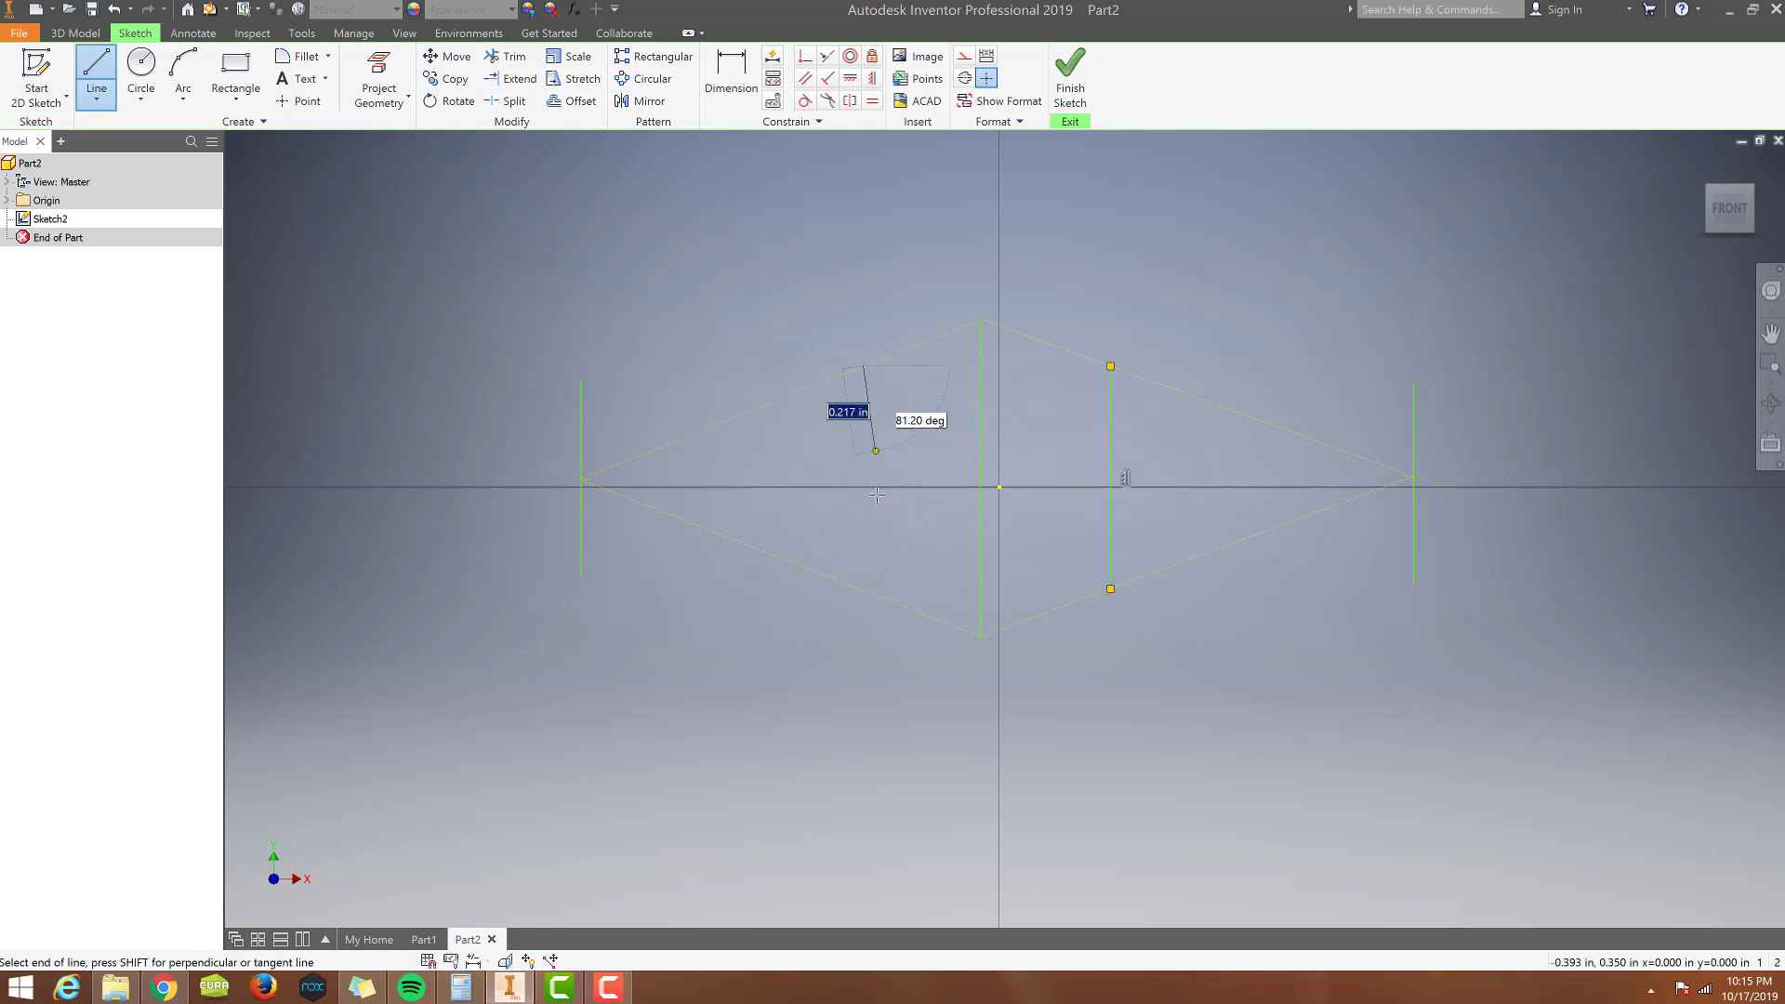
{"action": "double_click", "coordinate": [863, 589]}
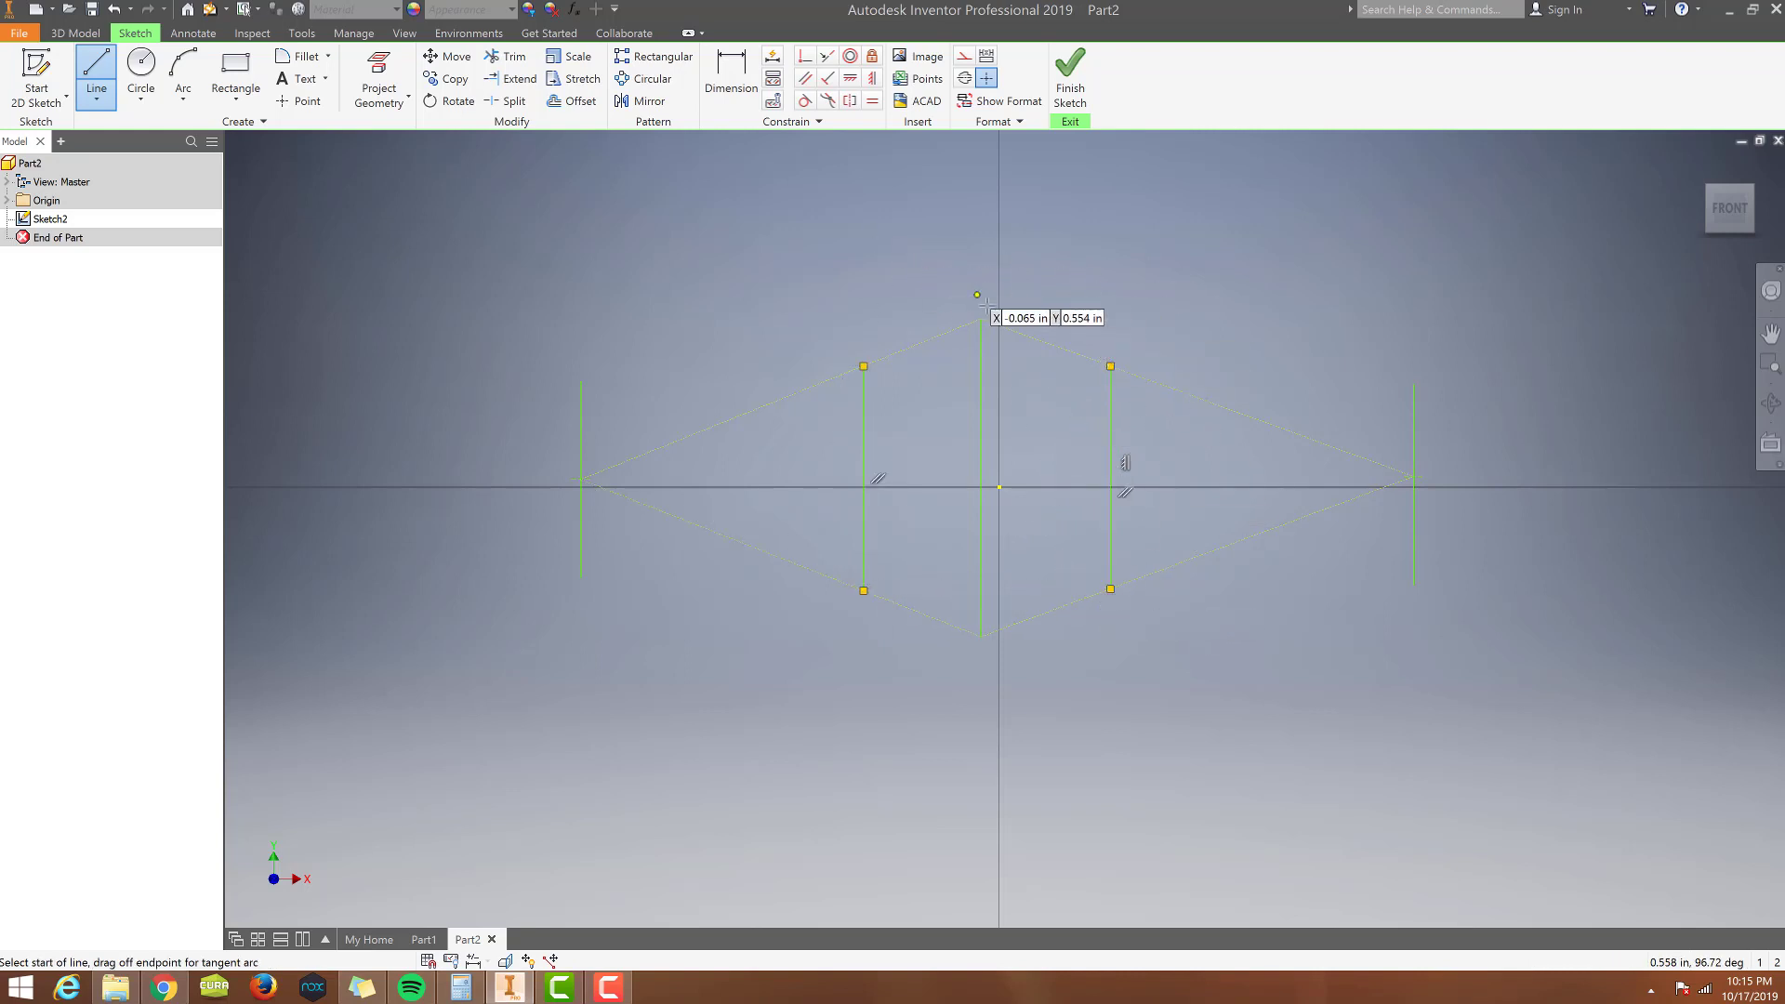
Draw solid top and bottom edges of both building faces along the perspective lines, joining the outer verticals to the middle corner line.
{"action": "left_click", "coordinate": [1110, 364]}
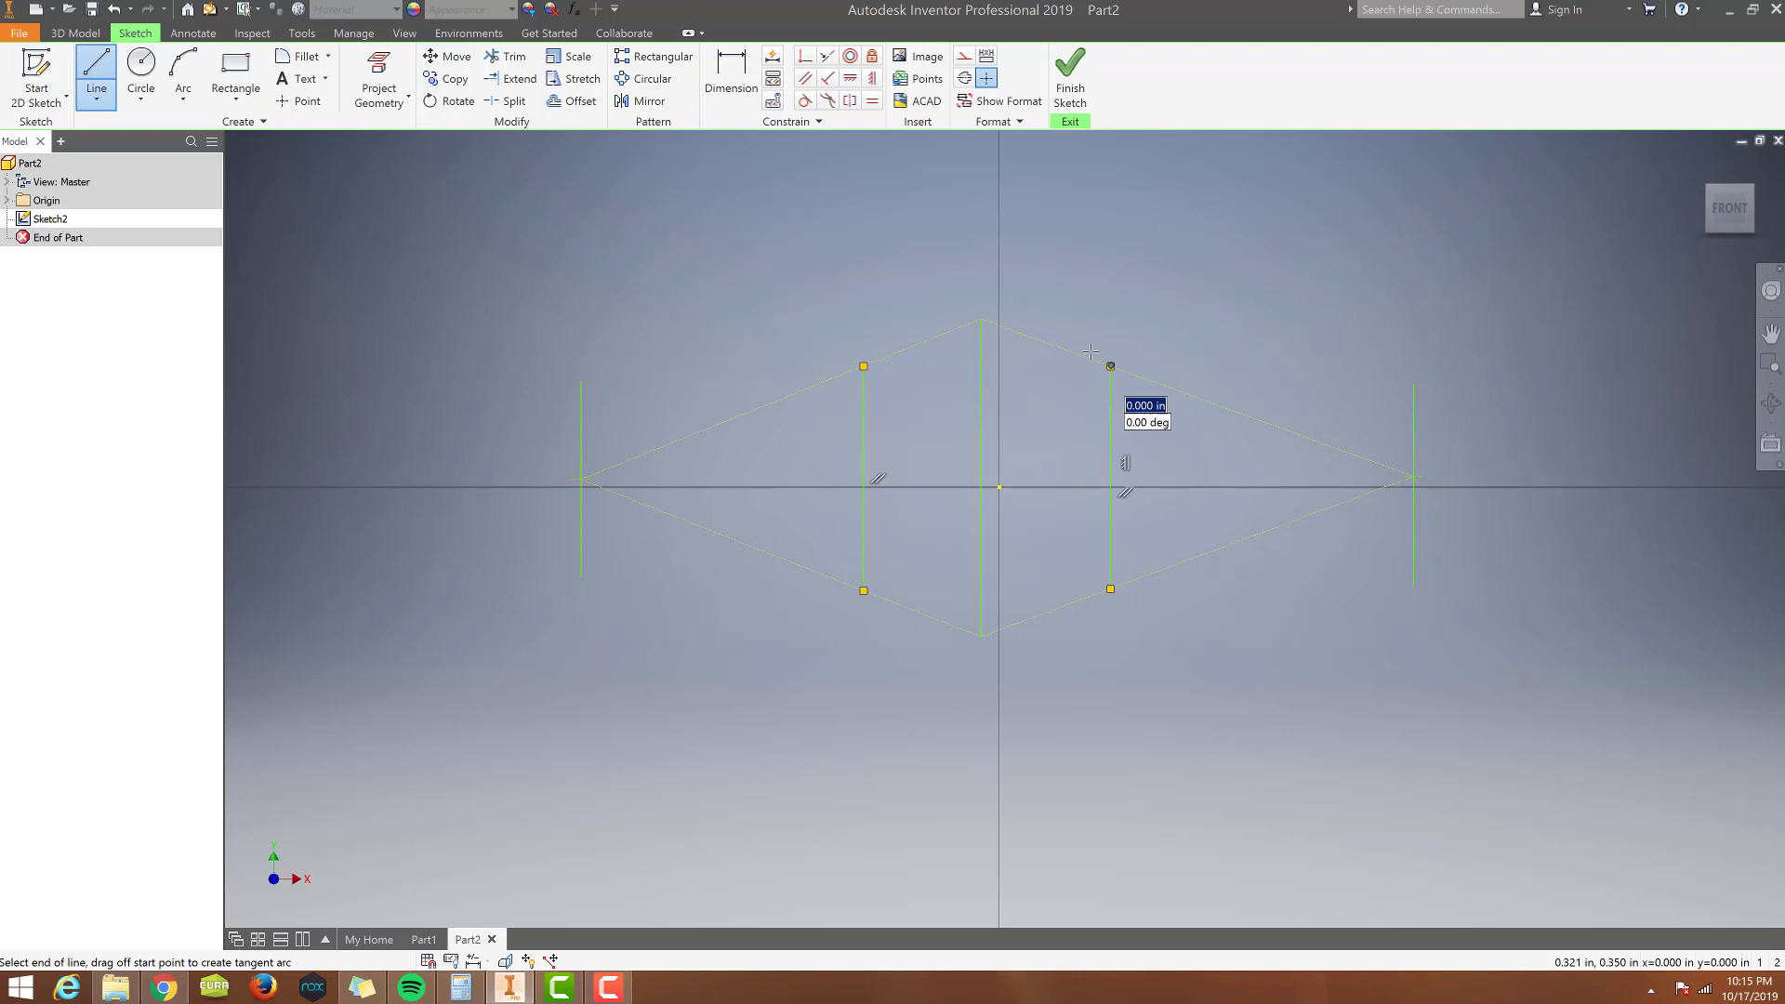
{"action": "left_click", "coordinate": [981, 319]}
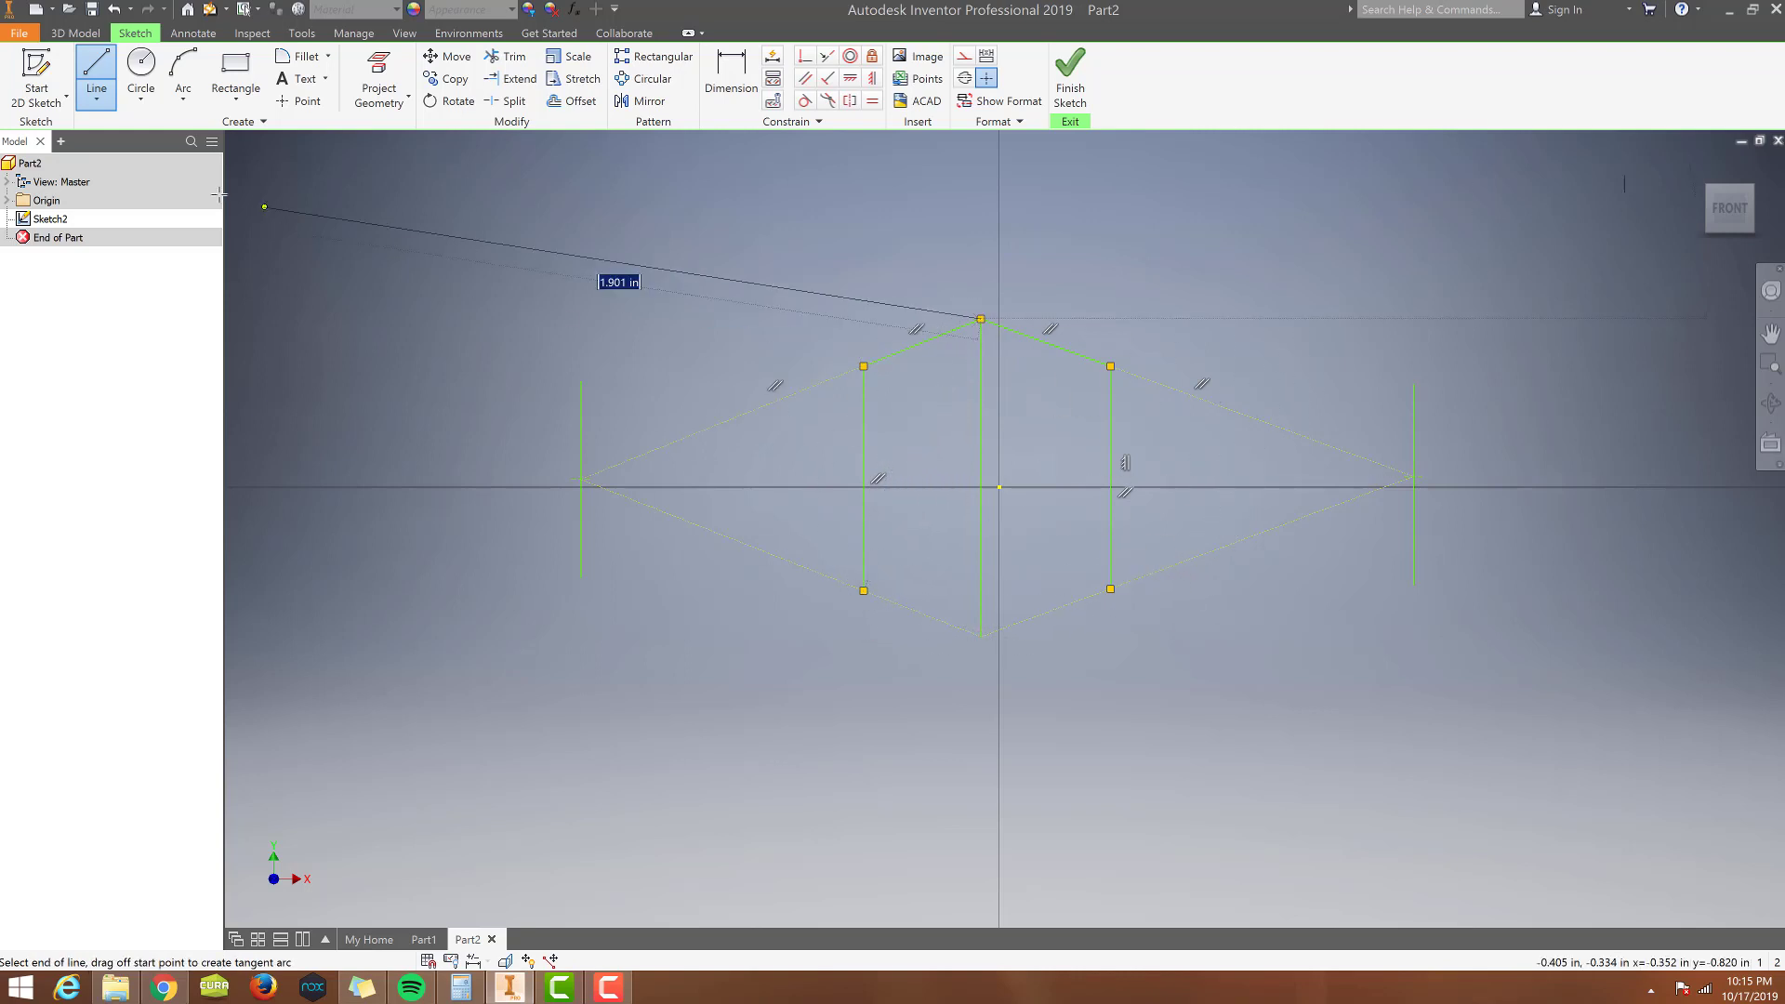
{"action": "left_click", "coordinate": [863, 590]}
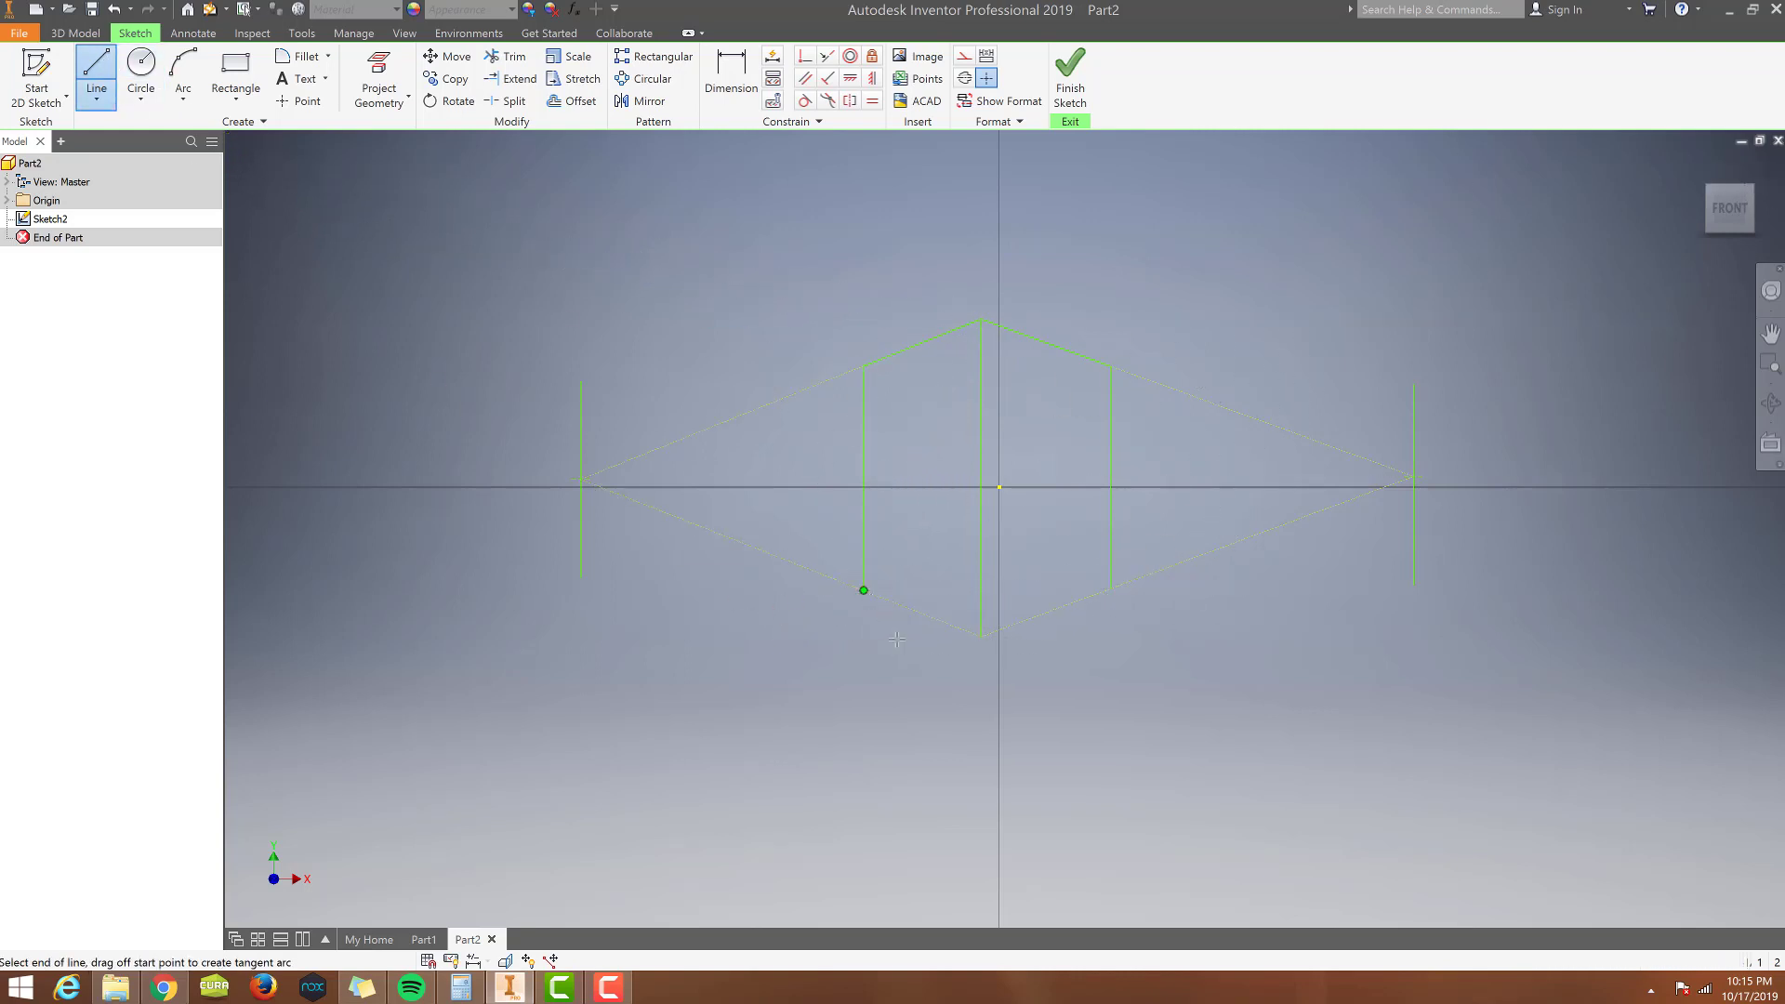
{"action": "double_click", "coordinate": [982, 636]}
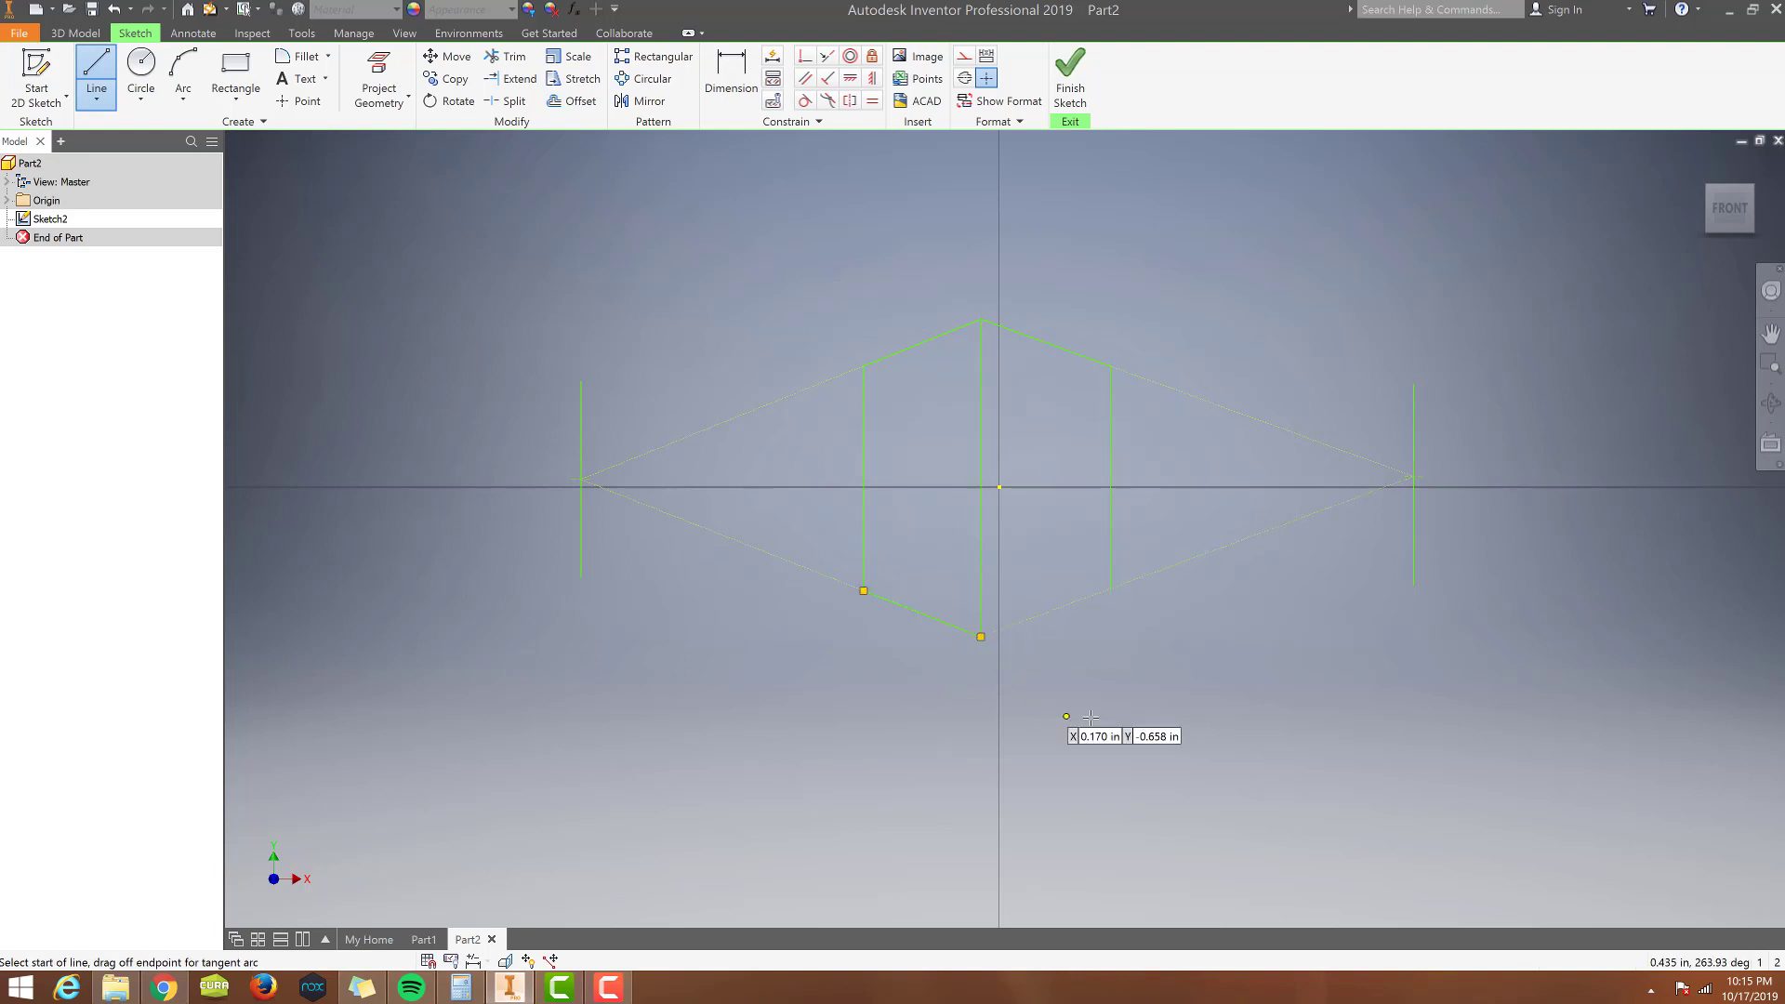
{"action": "left_click", "coordinate": [1110, 588]}
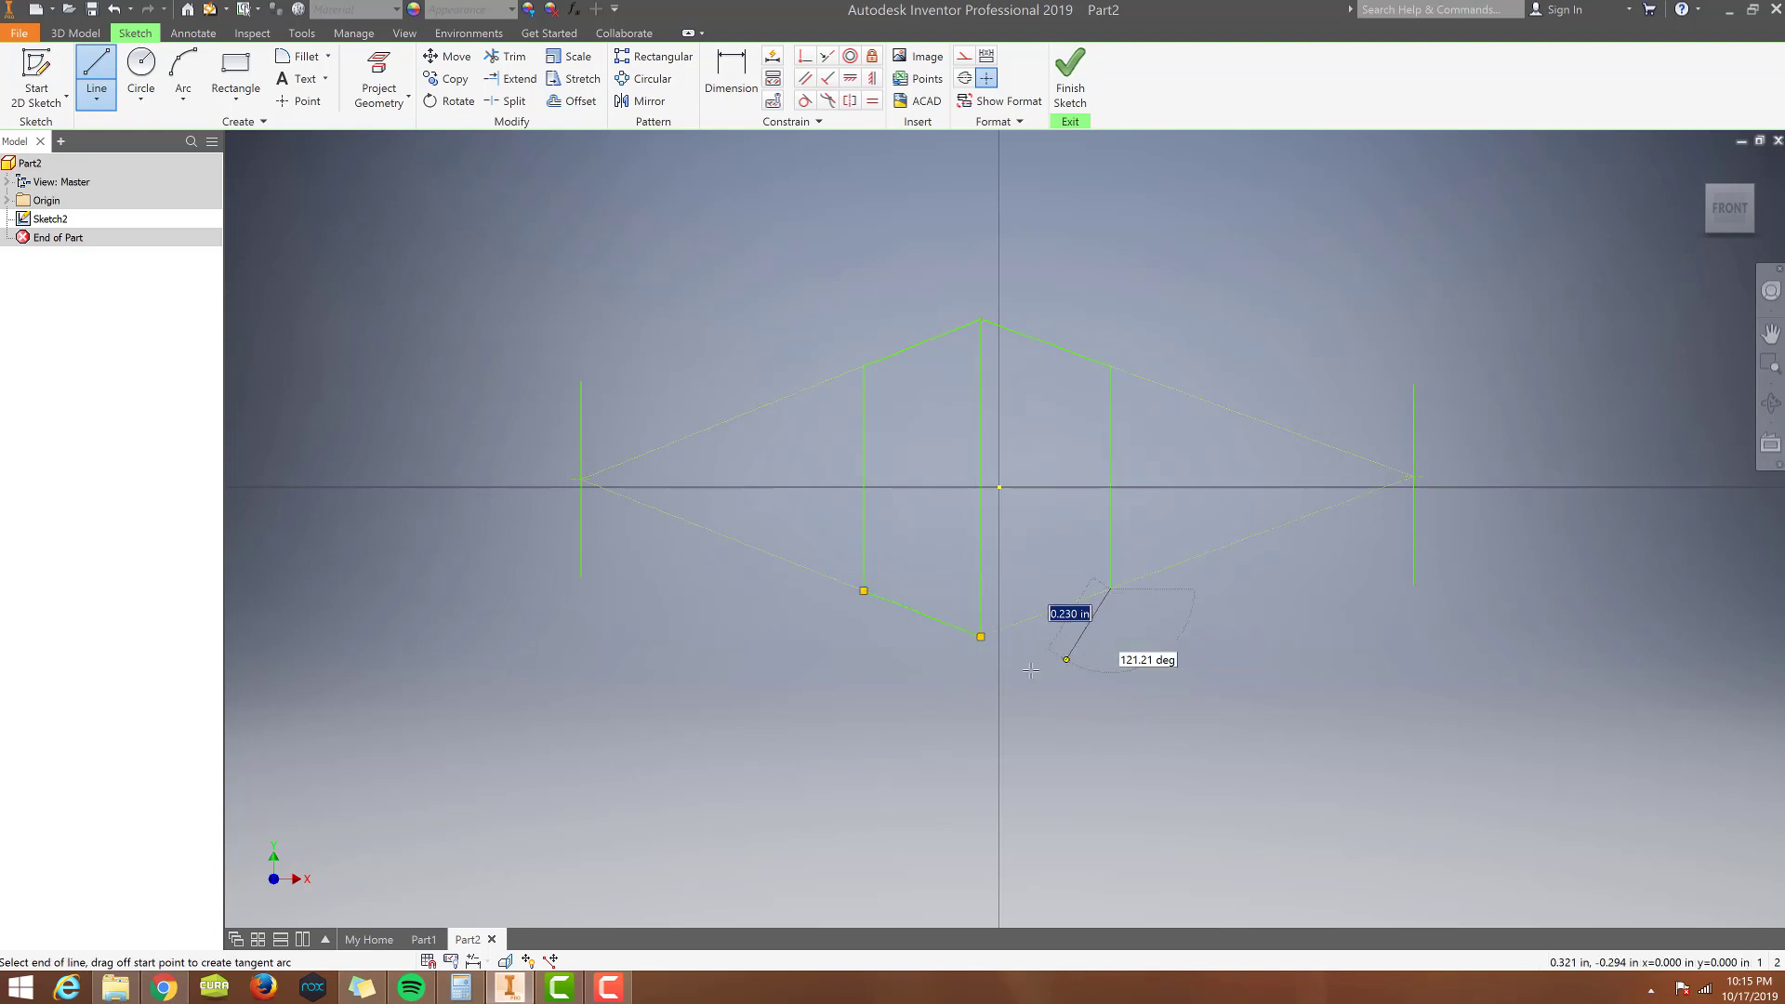
{"action": "double_click", "coordinate": [981, 637]}
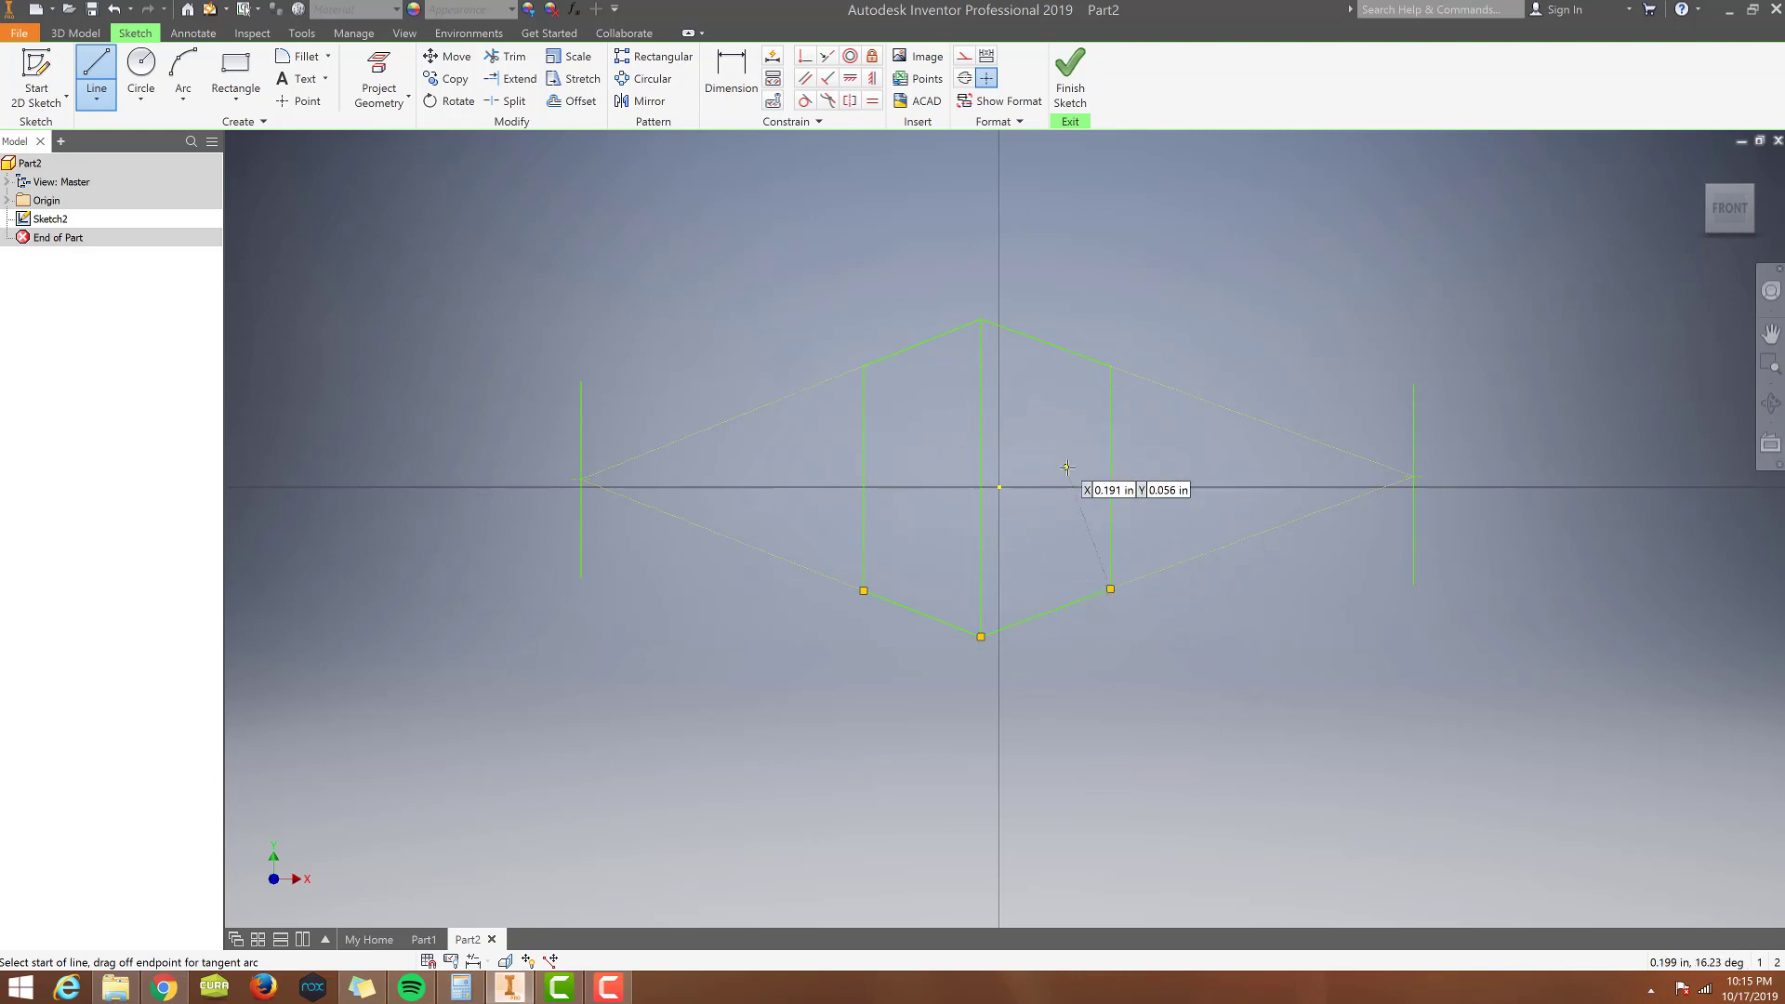
Check the windows in the reference drawing and draw a vertical window edge about 0.15 in tall on each side of the building's corner.
{"action": "key", "text": "alt+Tab"}
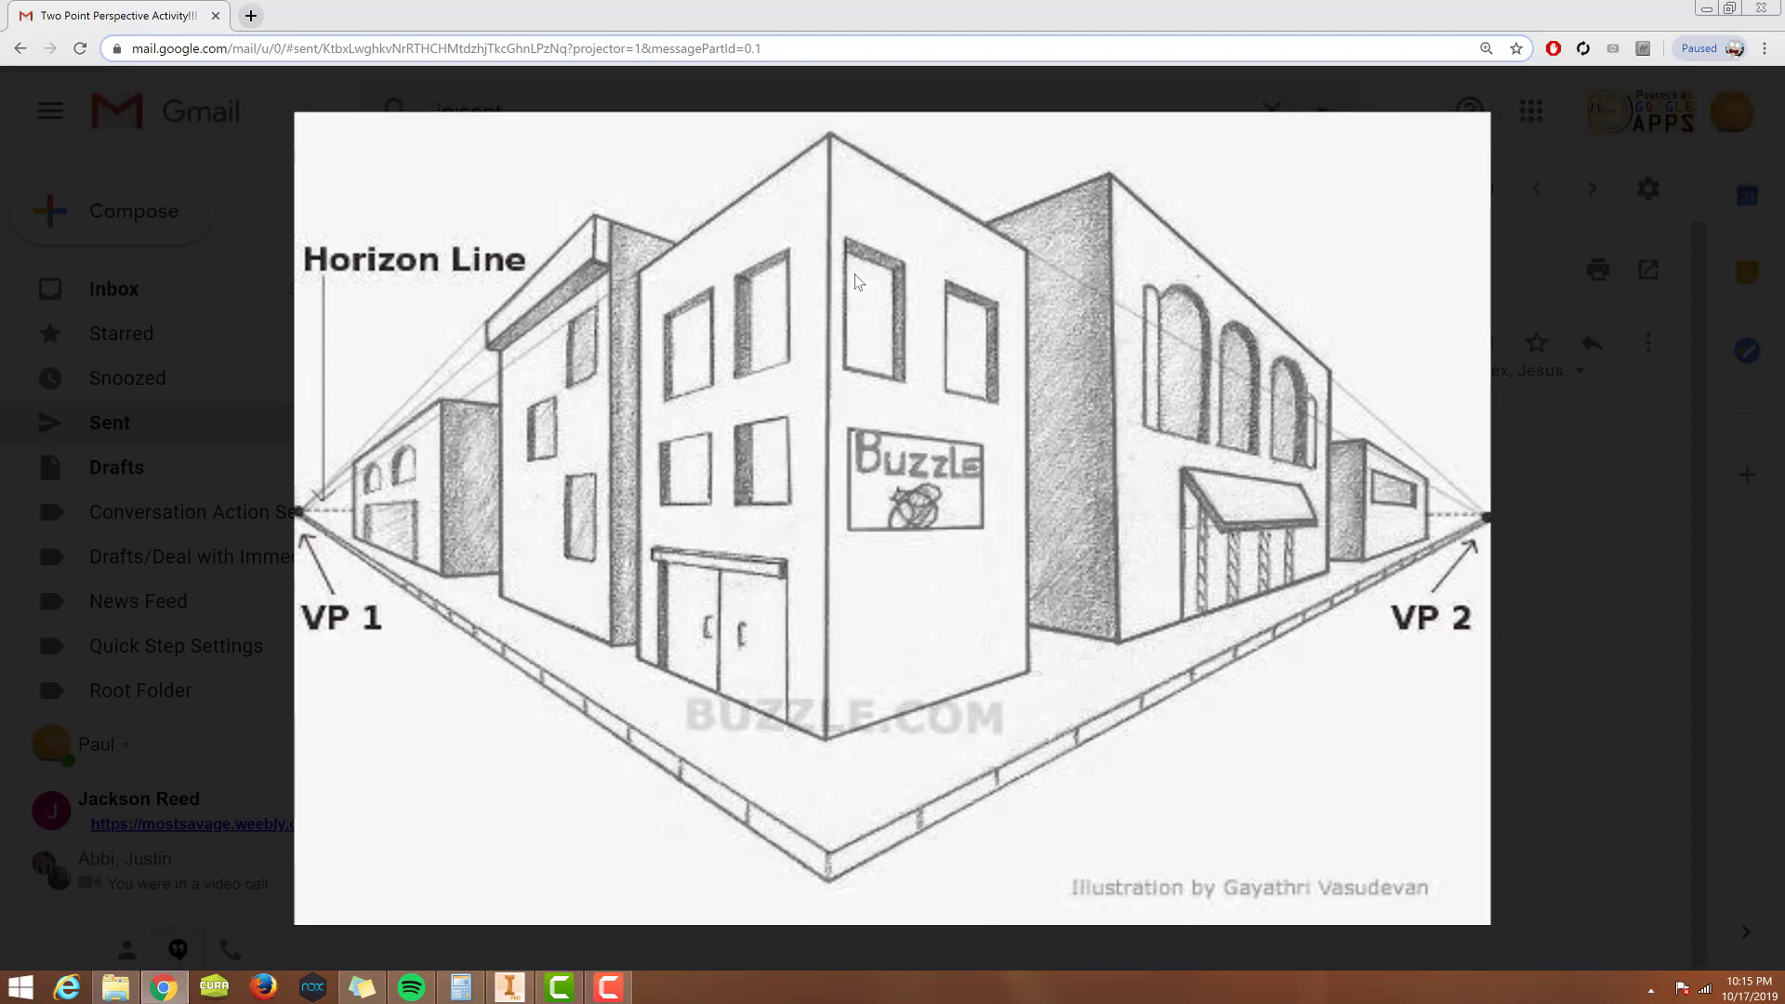
{"action": "key", "text": "alt+Tab"}
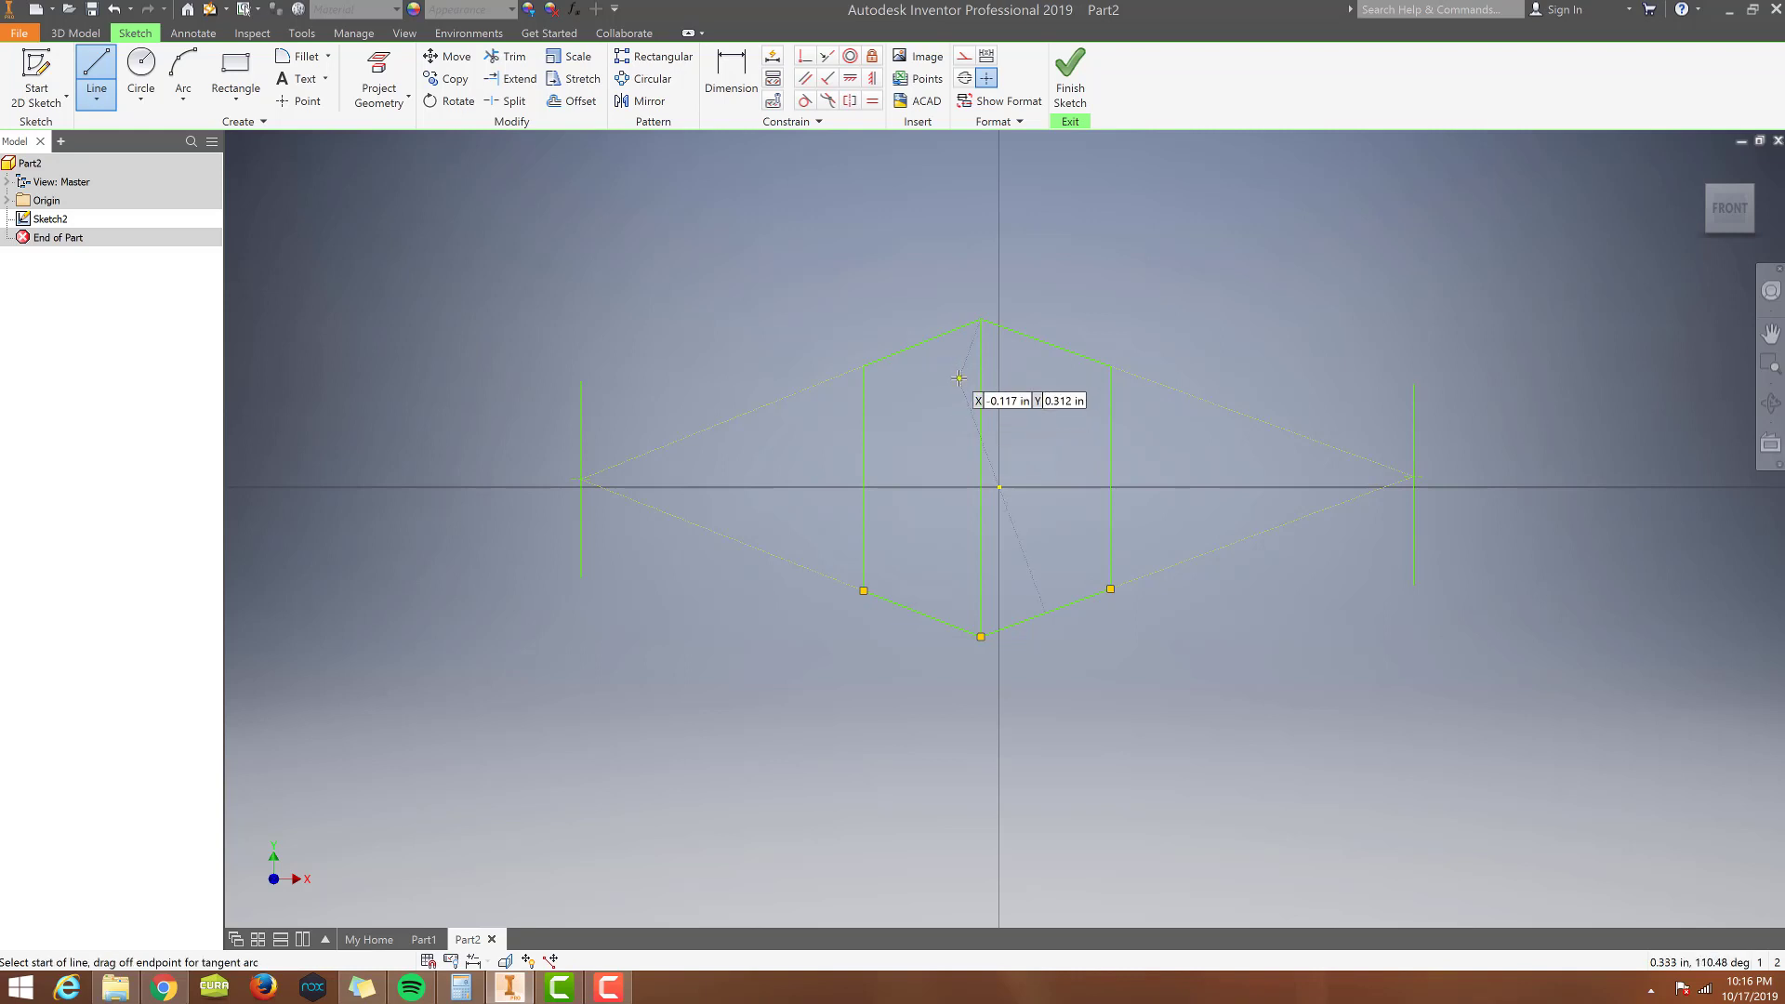
{"action": "left_click", "coordinate": [960, 415]}
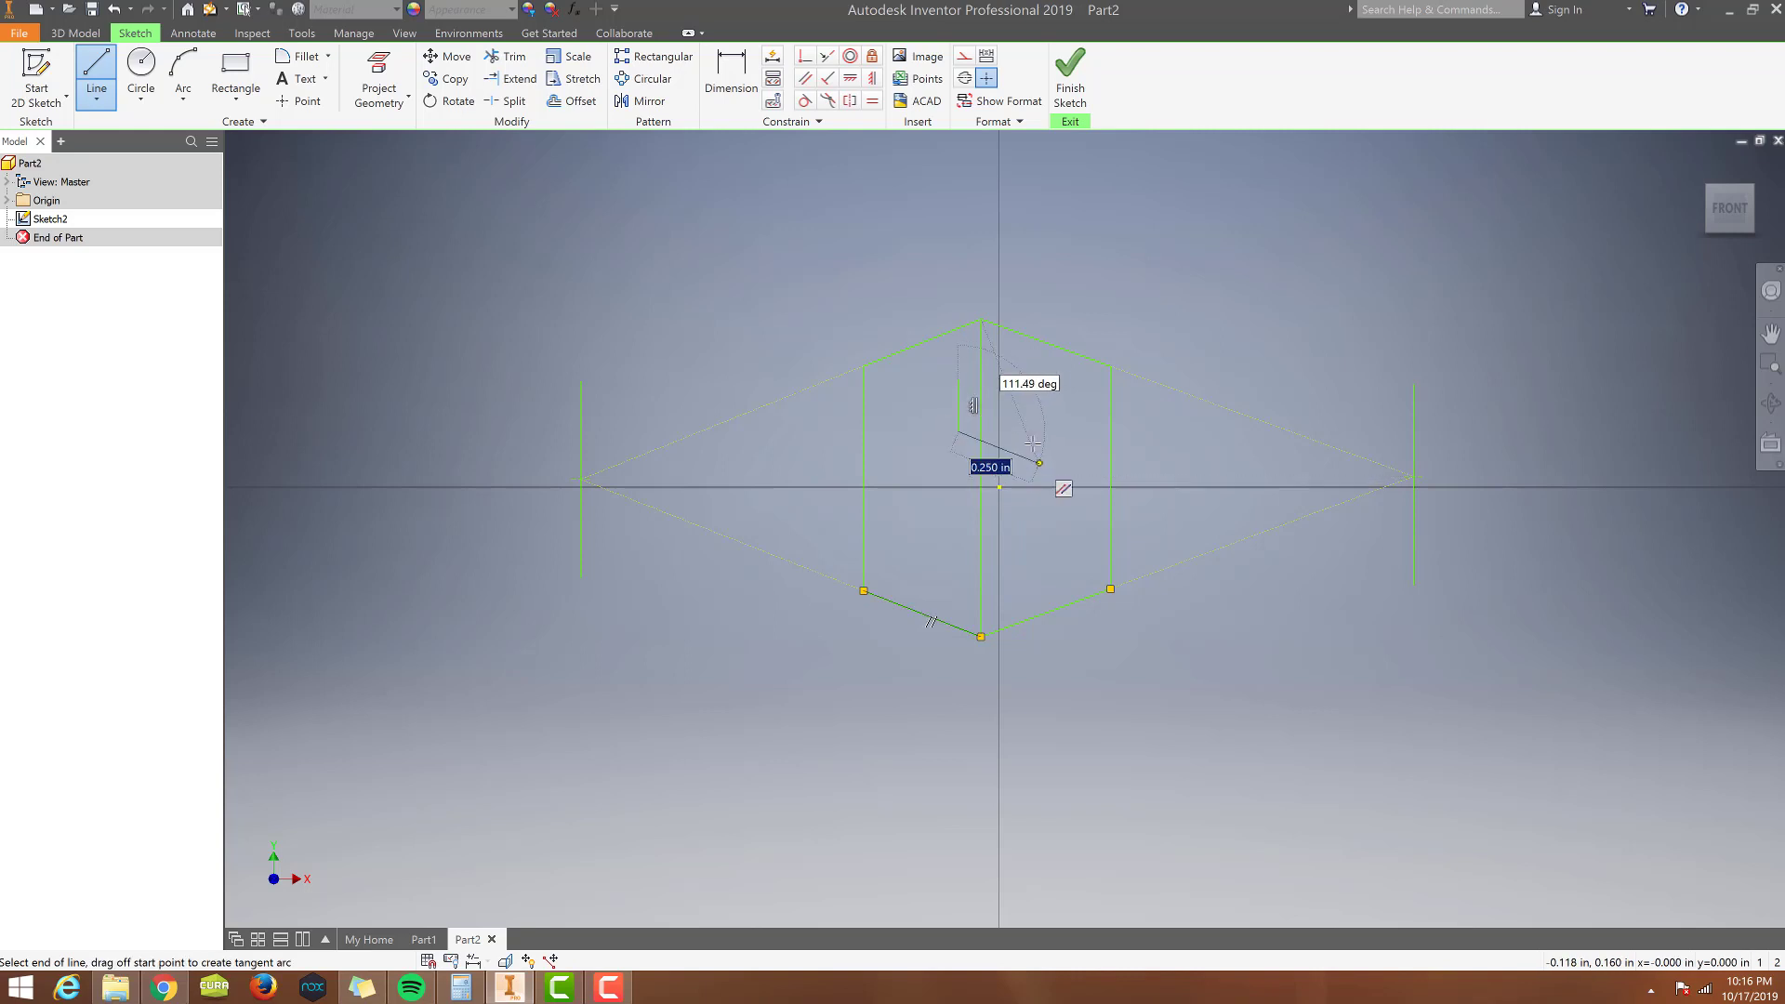
{"action": "left_click", "coordinate": [94, 75]}
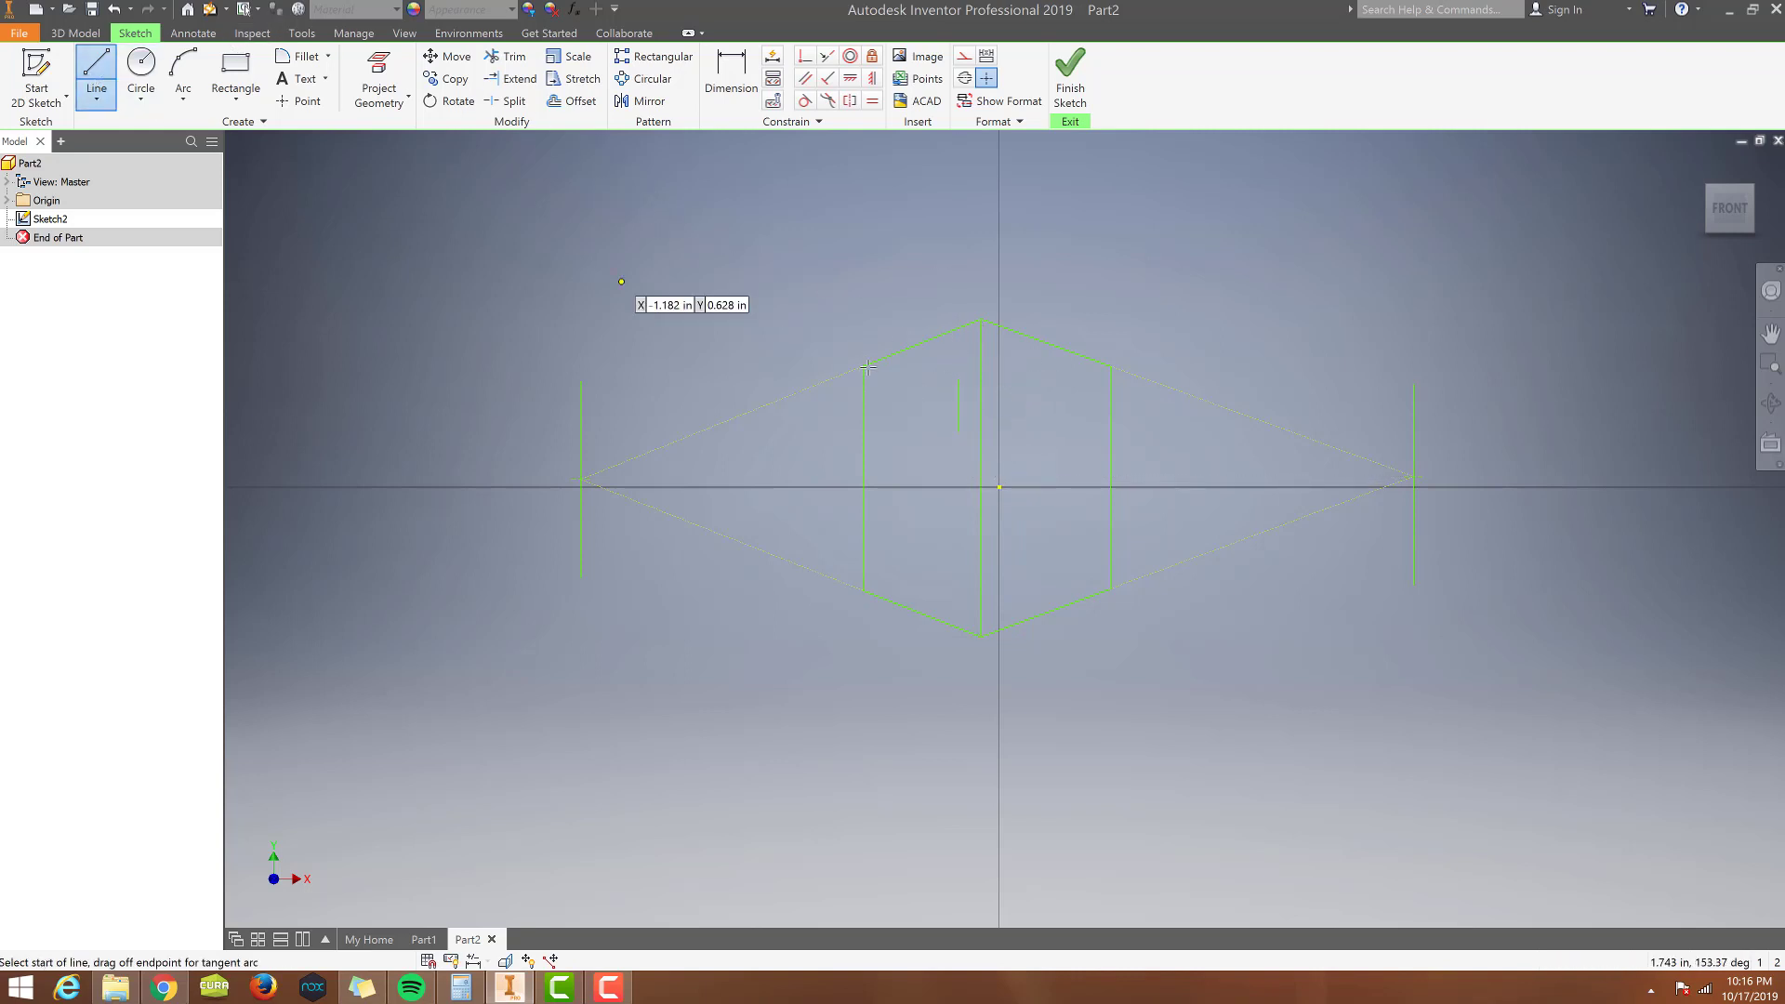
{"action": "left_click", "coordinate": [992, 378]}
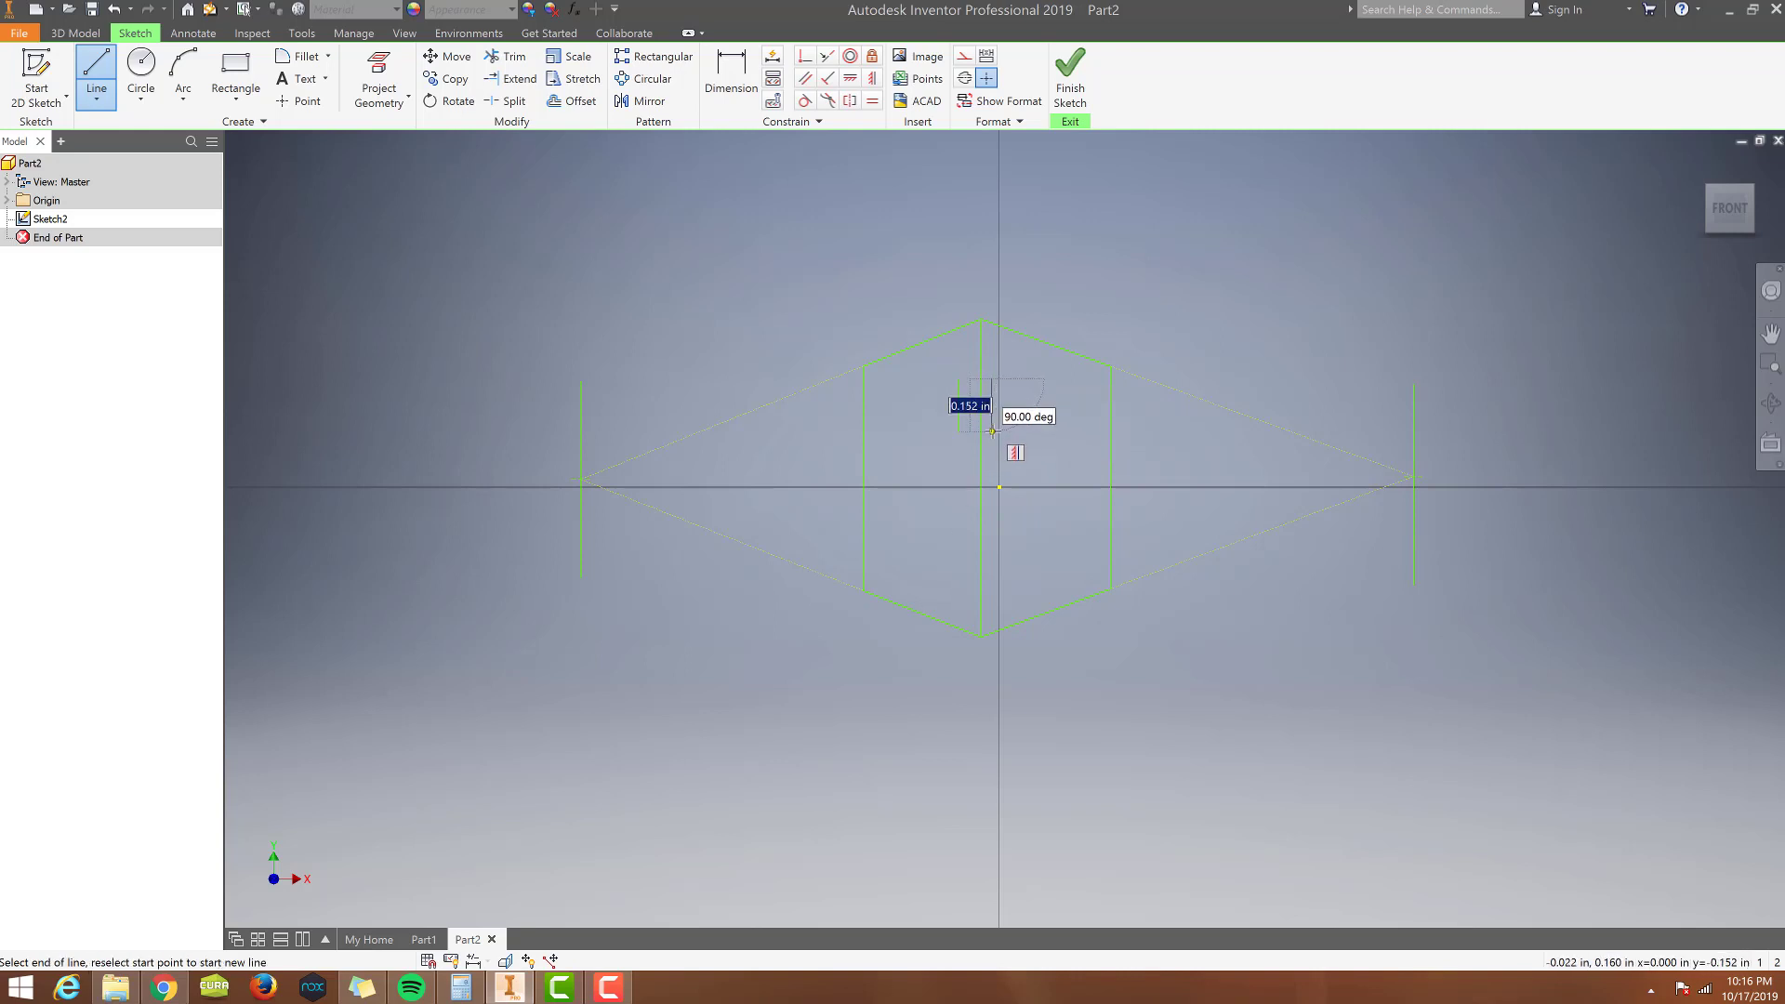
{"action": "double_click", "coordinate": [992, 431]}
{"action": "key", "text": "Escape"}
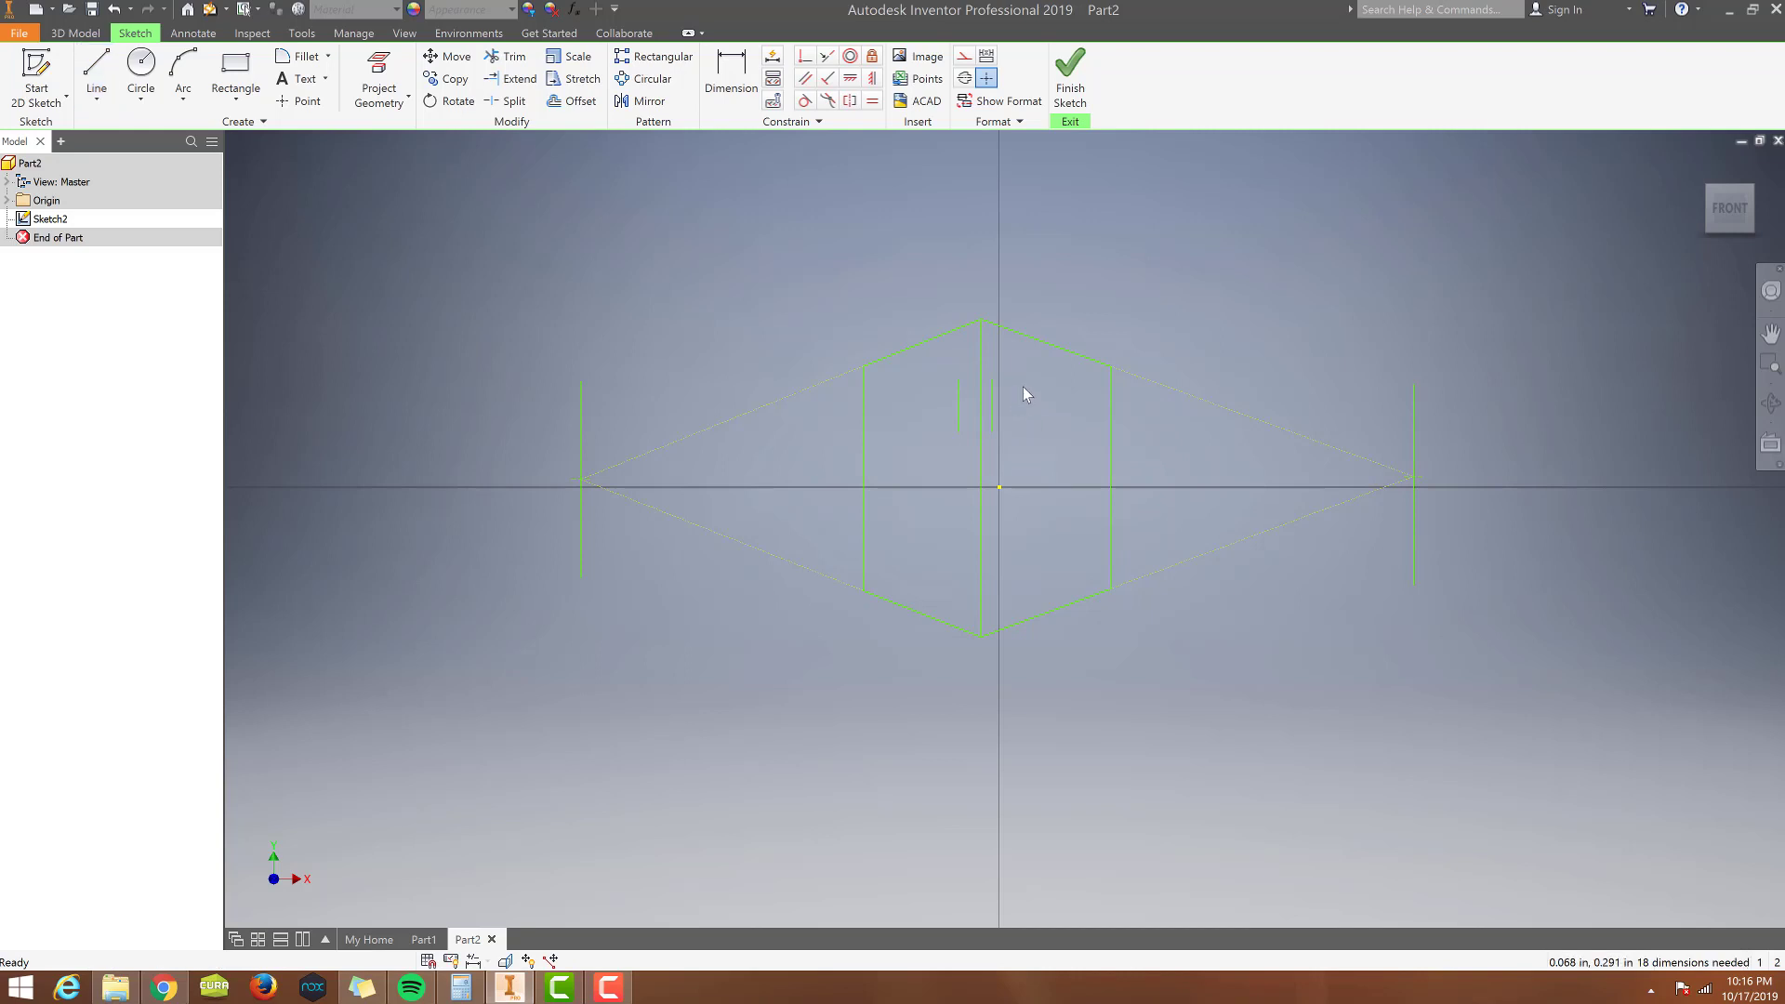
Draw construction lines from the top and bottom of the left face's window edge to the left vanishing point.
{"action": "left_click", "coordinate": [96, 72]}
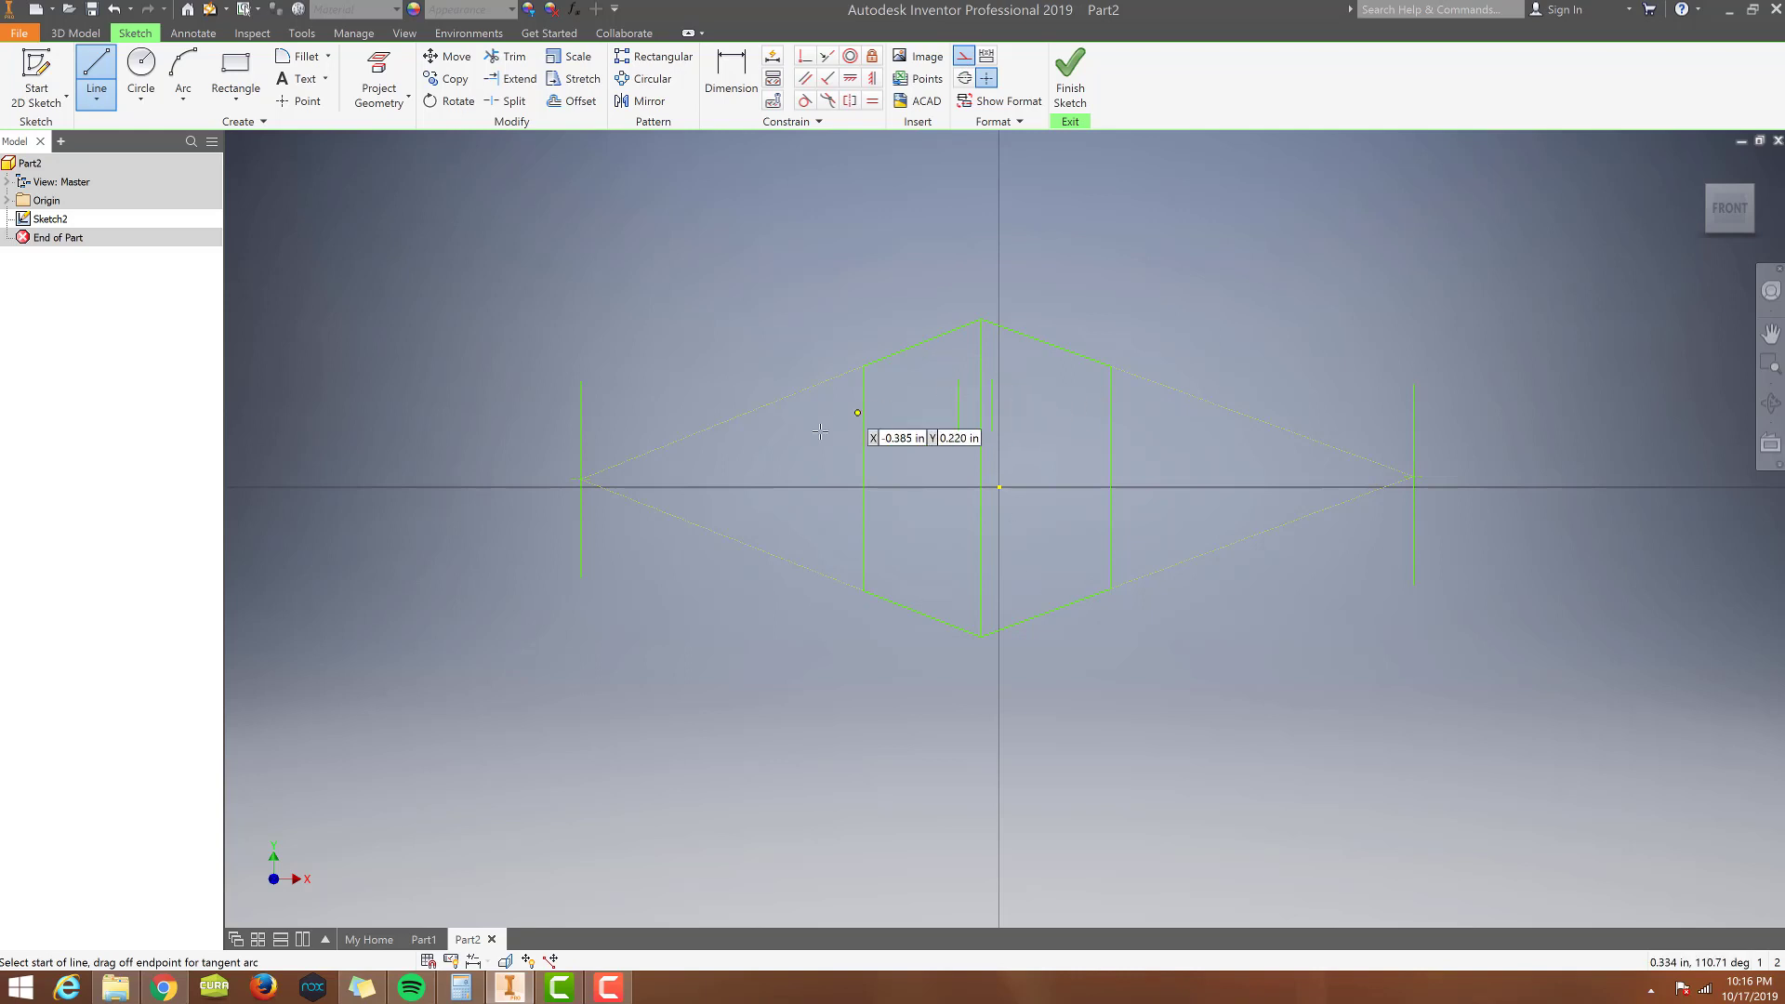
{"action": "left_click", "coordinate": [958, 379]}
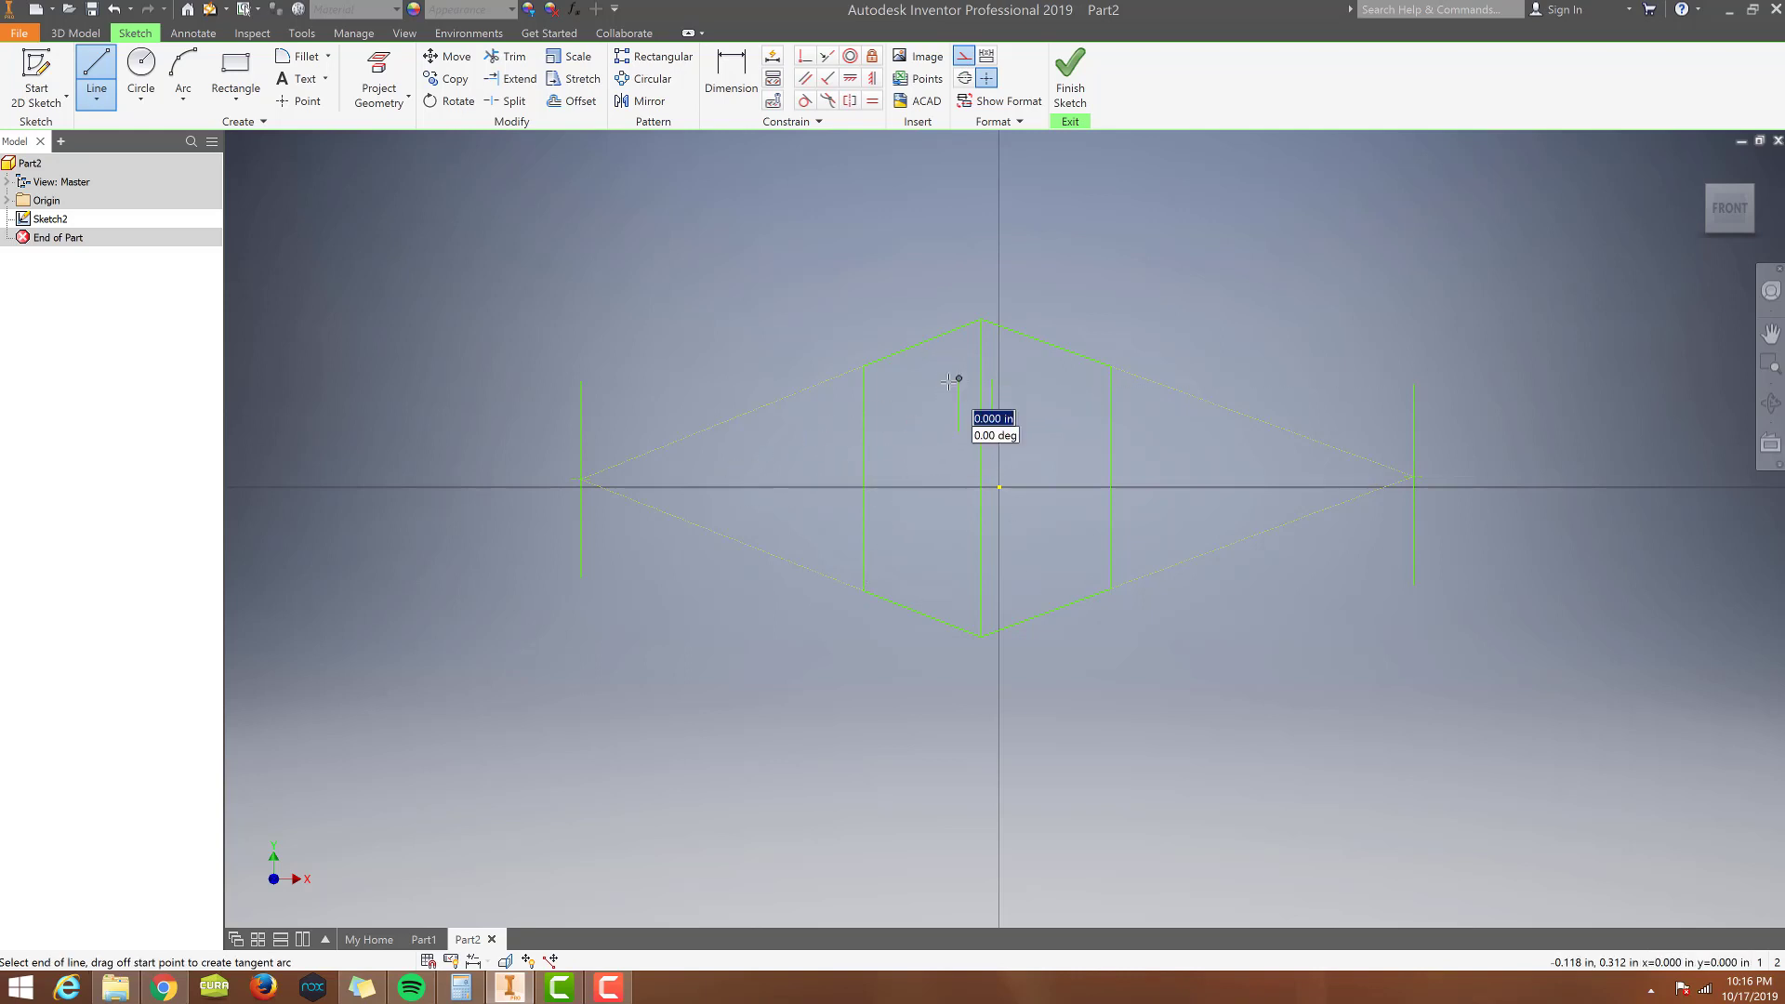
{"action": "double_click", "coordinate": [580, 479]}
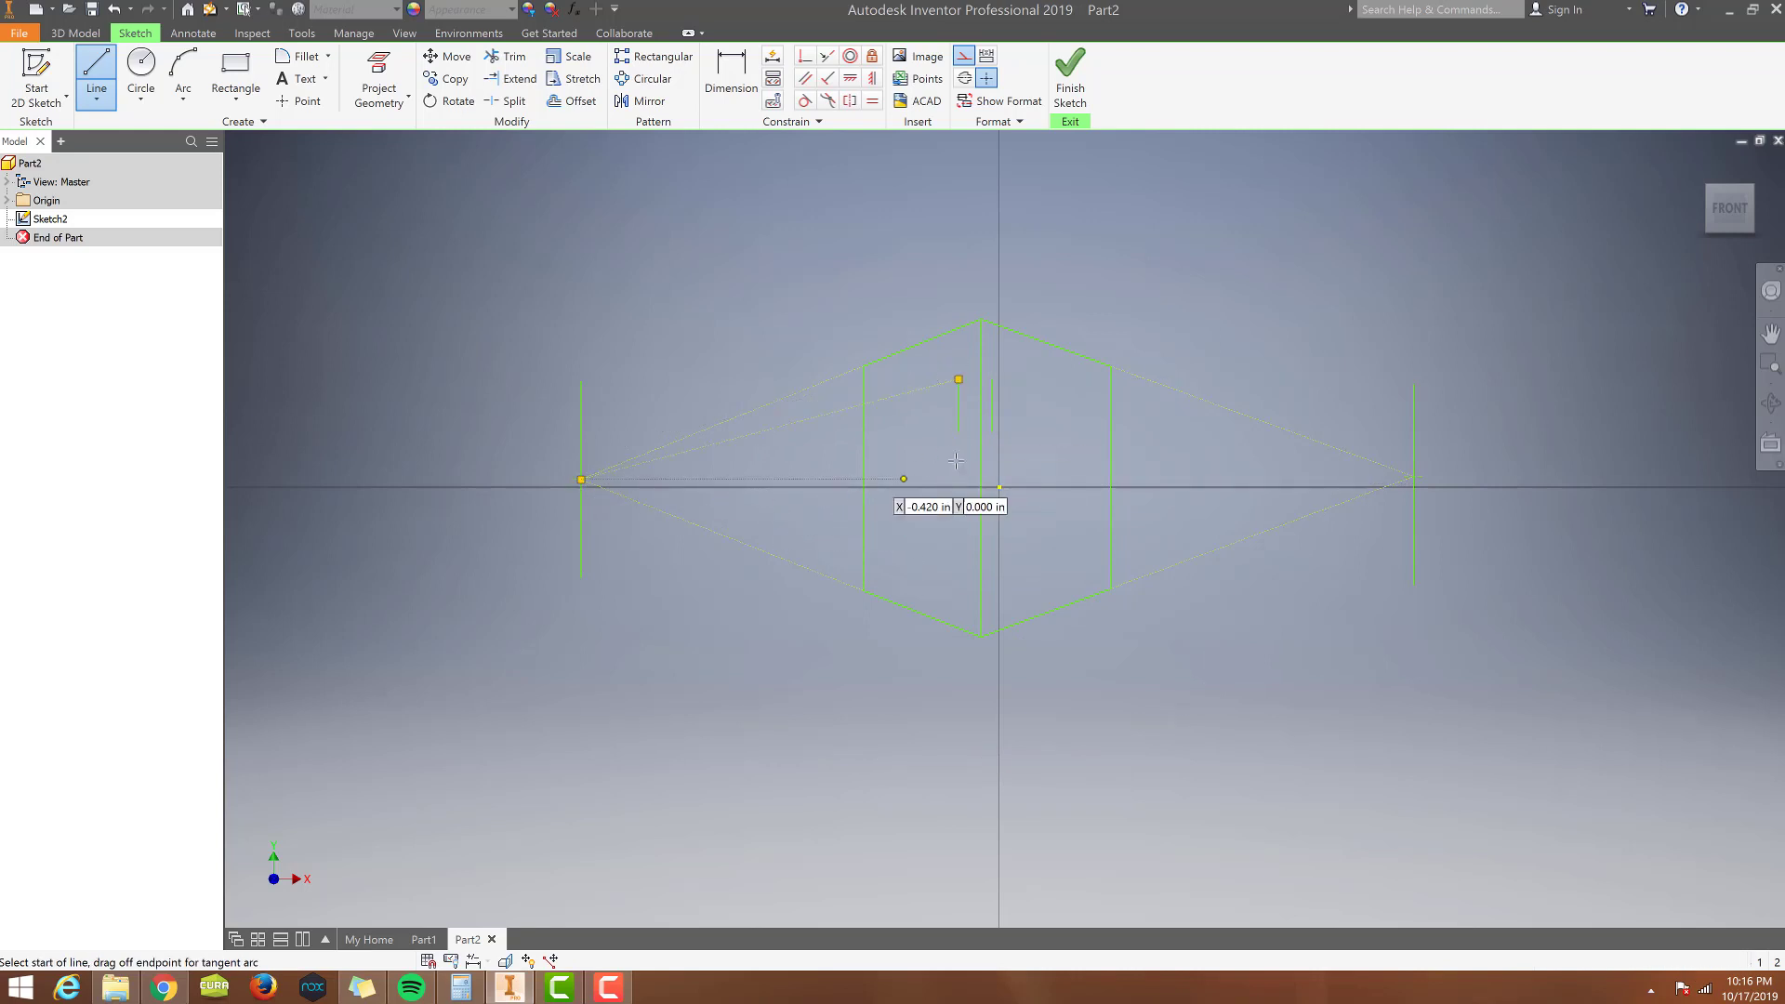
{"action": "left_click", "coordinate": [958, 431]}
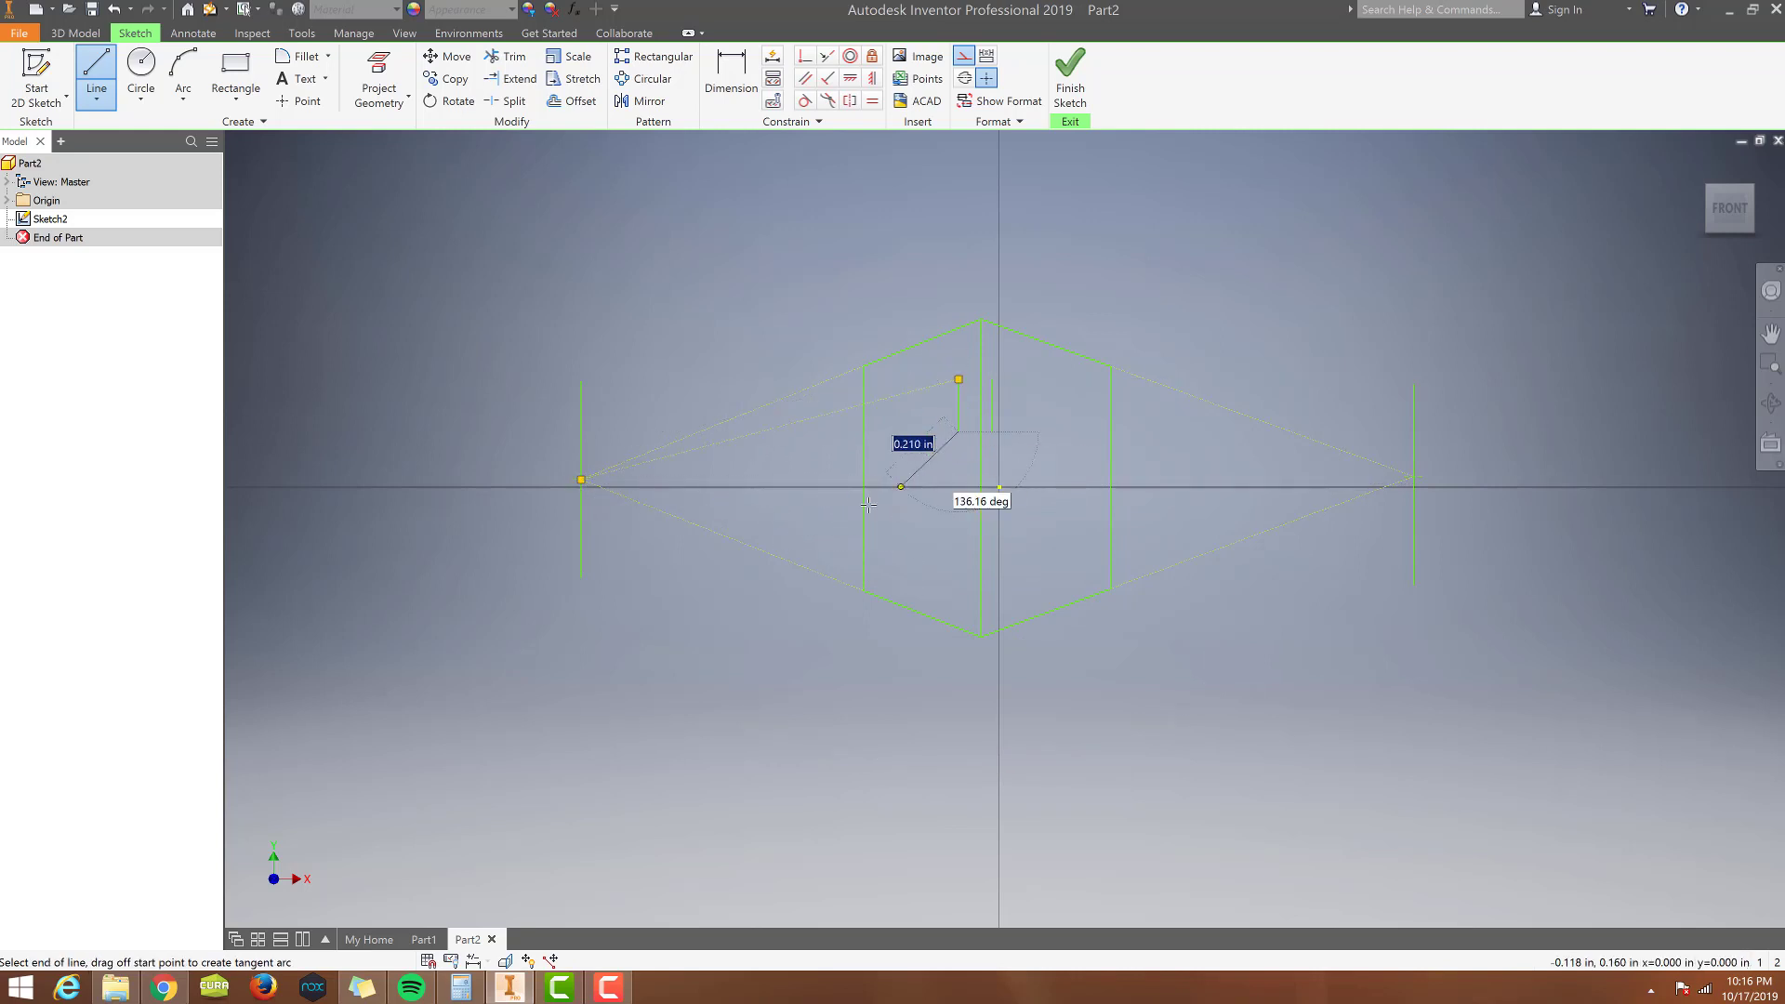
{"action": "double_click", "coordinate": [581, 480]}
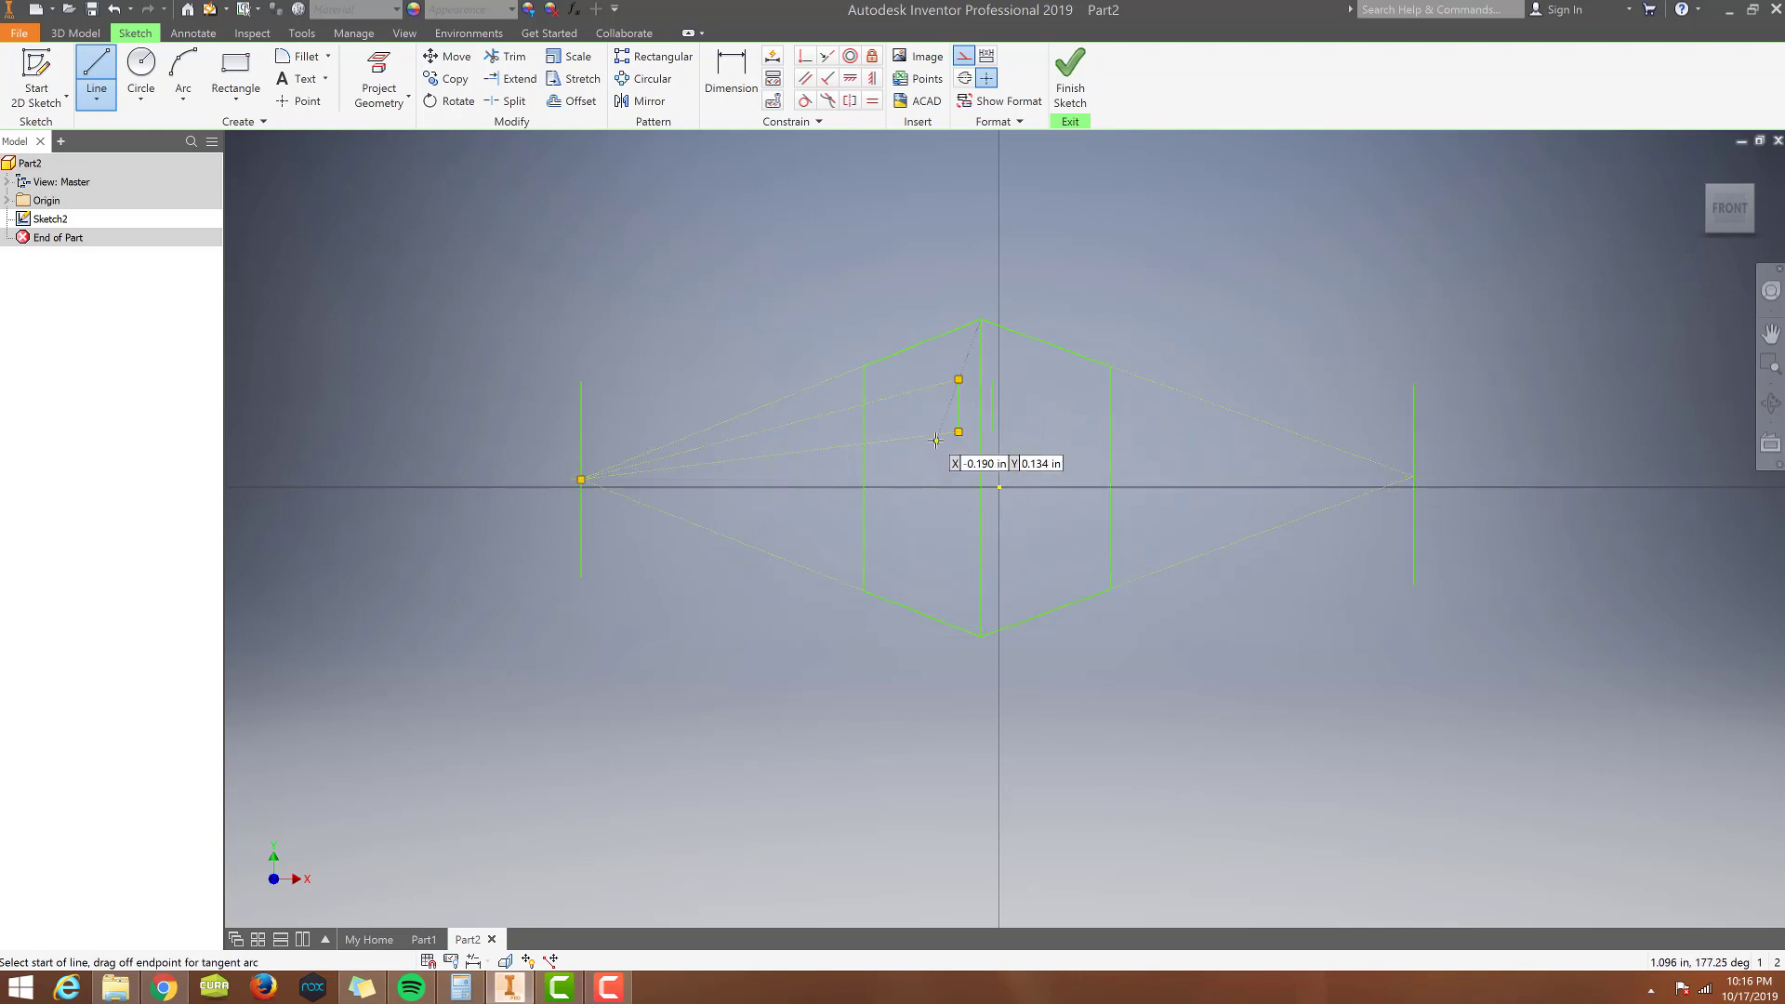
Draw construction lines from the top and bottom of the right face's window edge to the right vanishing point.
{"action": "left_click", "coordinate": [991, 379]}
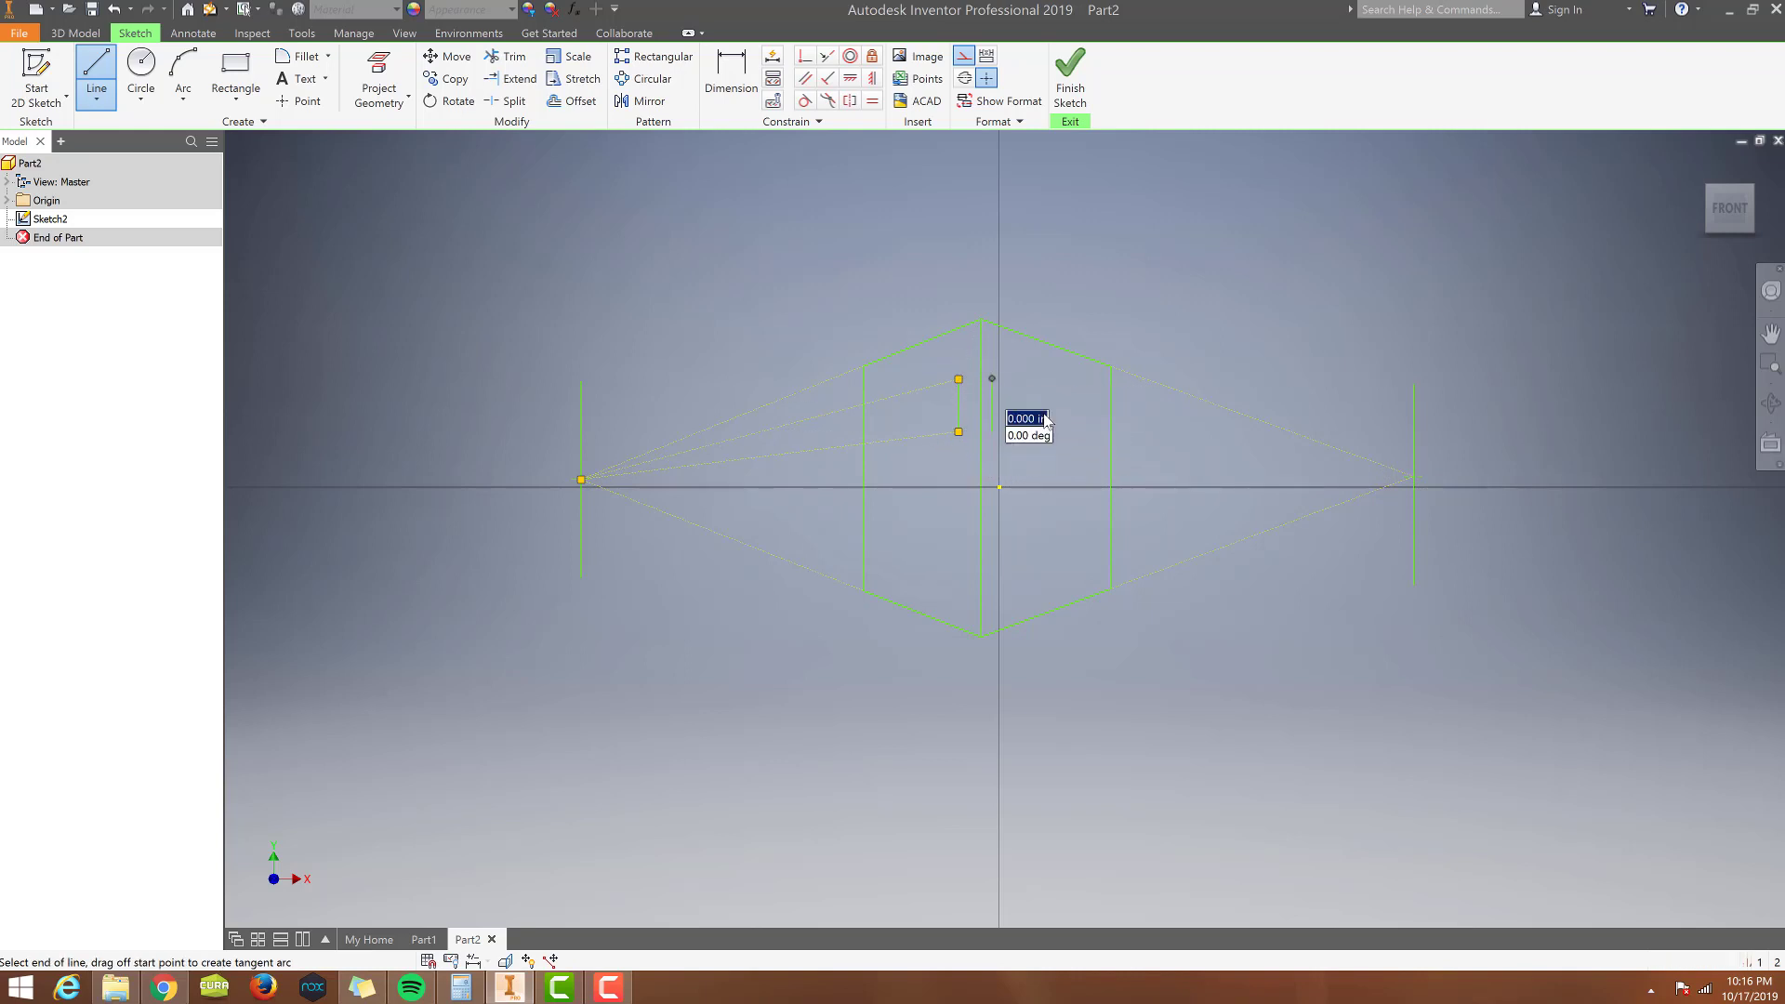
{"action": "left_click", "coordinate": [1414, 476]}
{"action": "left_click", "coordinate": [990, 432]}
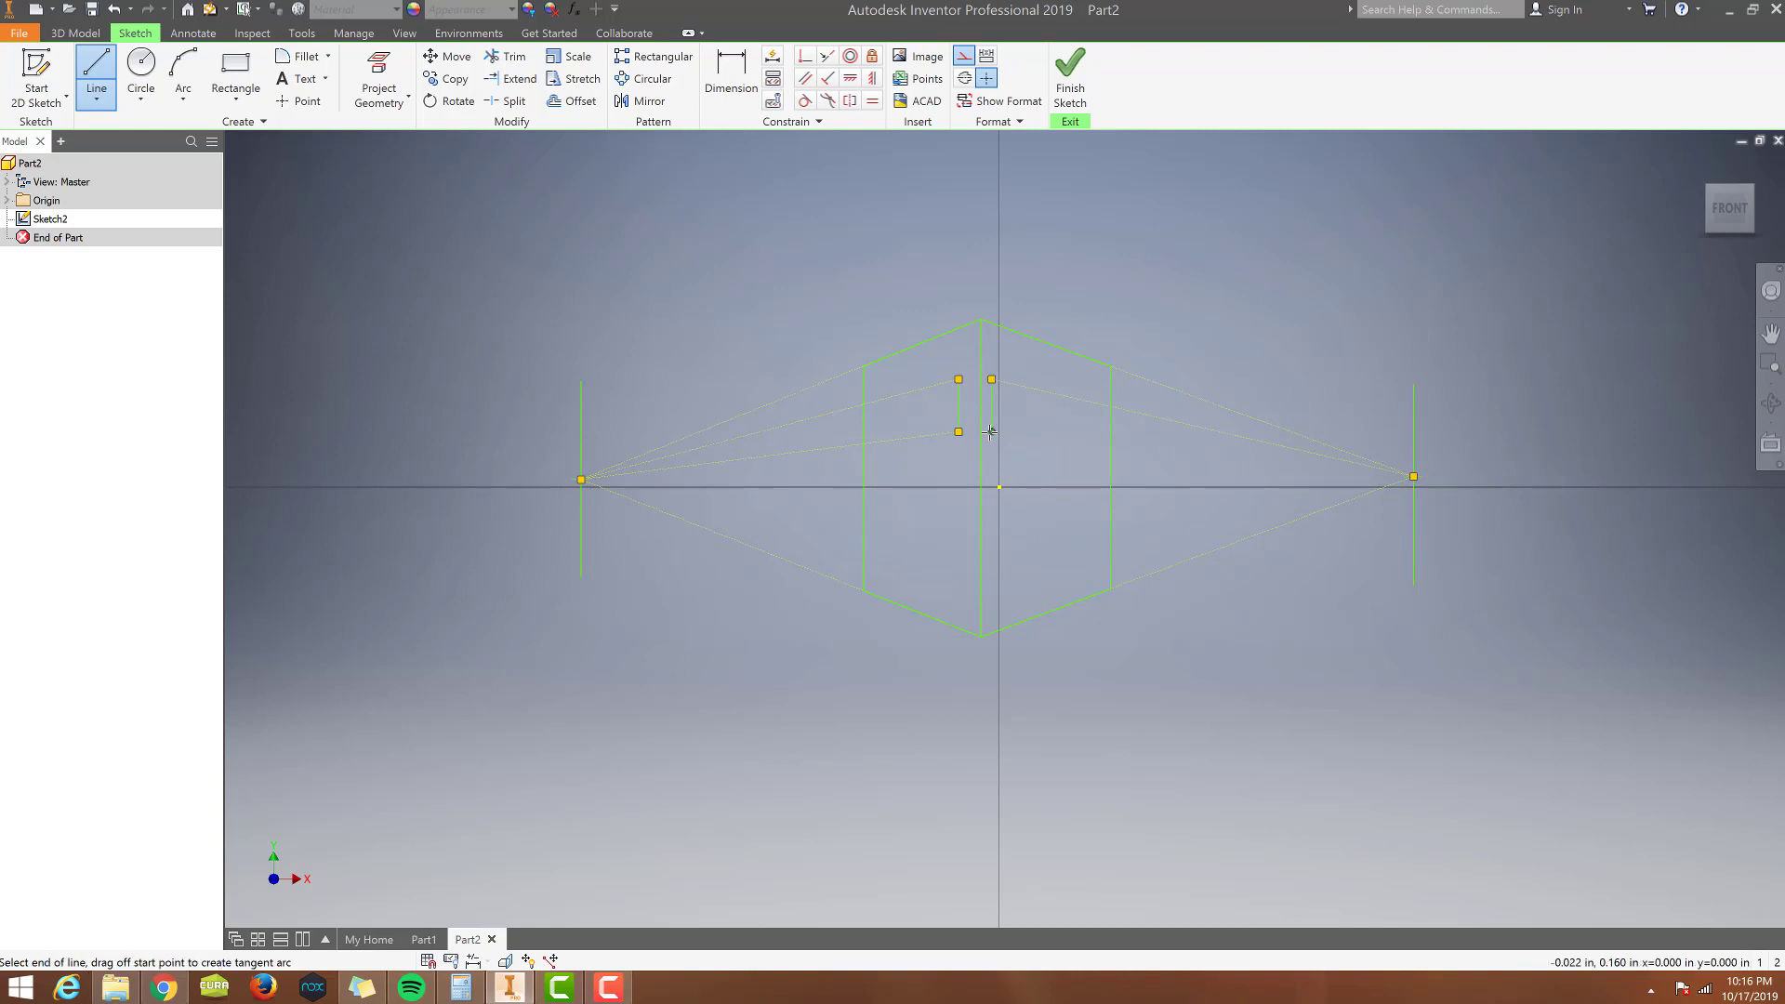
{"action": "left_click", "coordinate": [991, 432]}
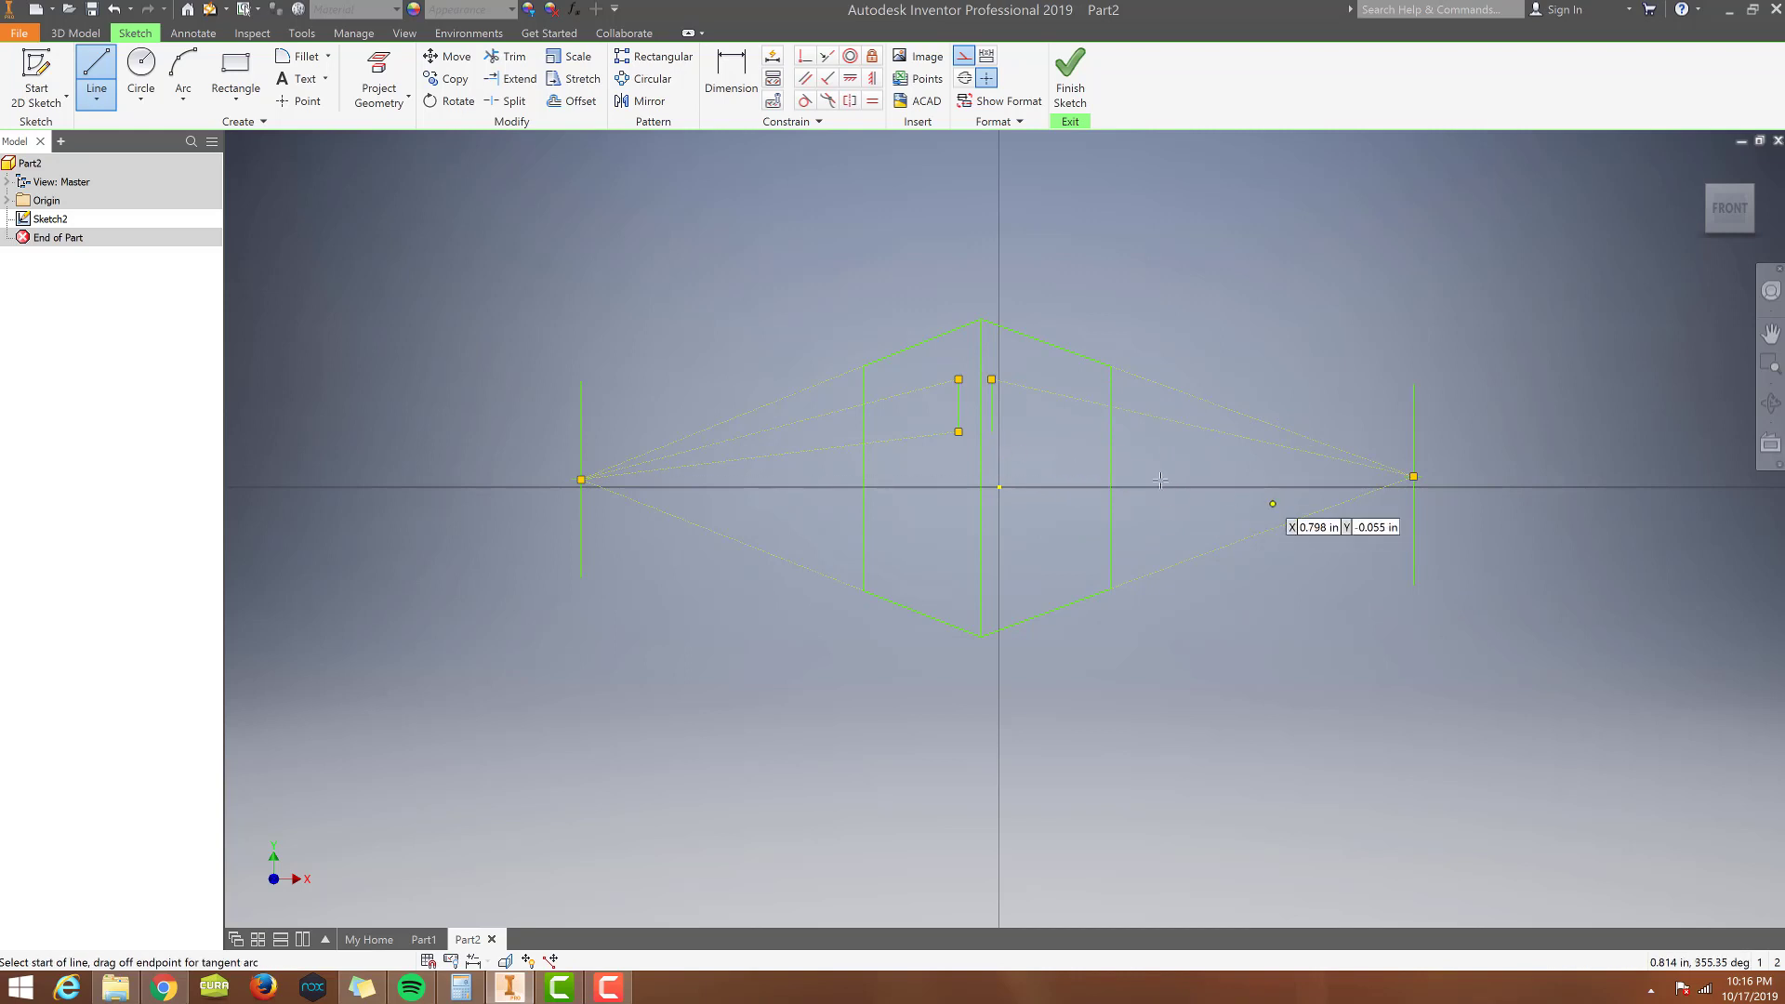
{"action": "left_click", "coordinate": [992, 431]}
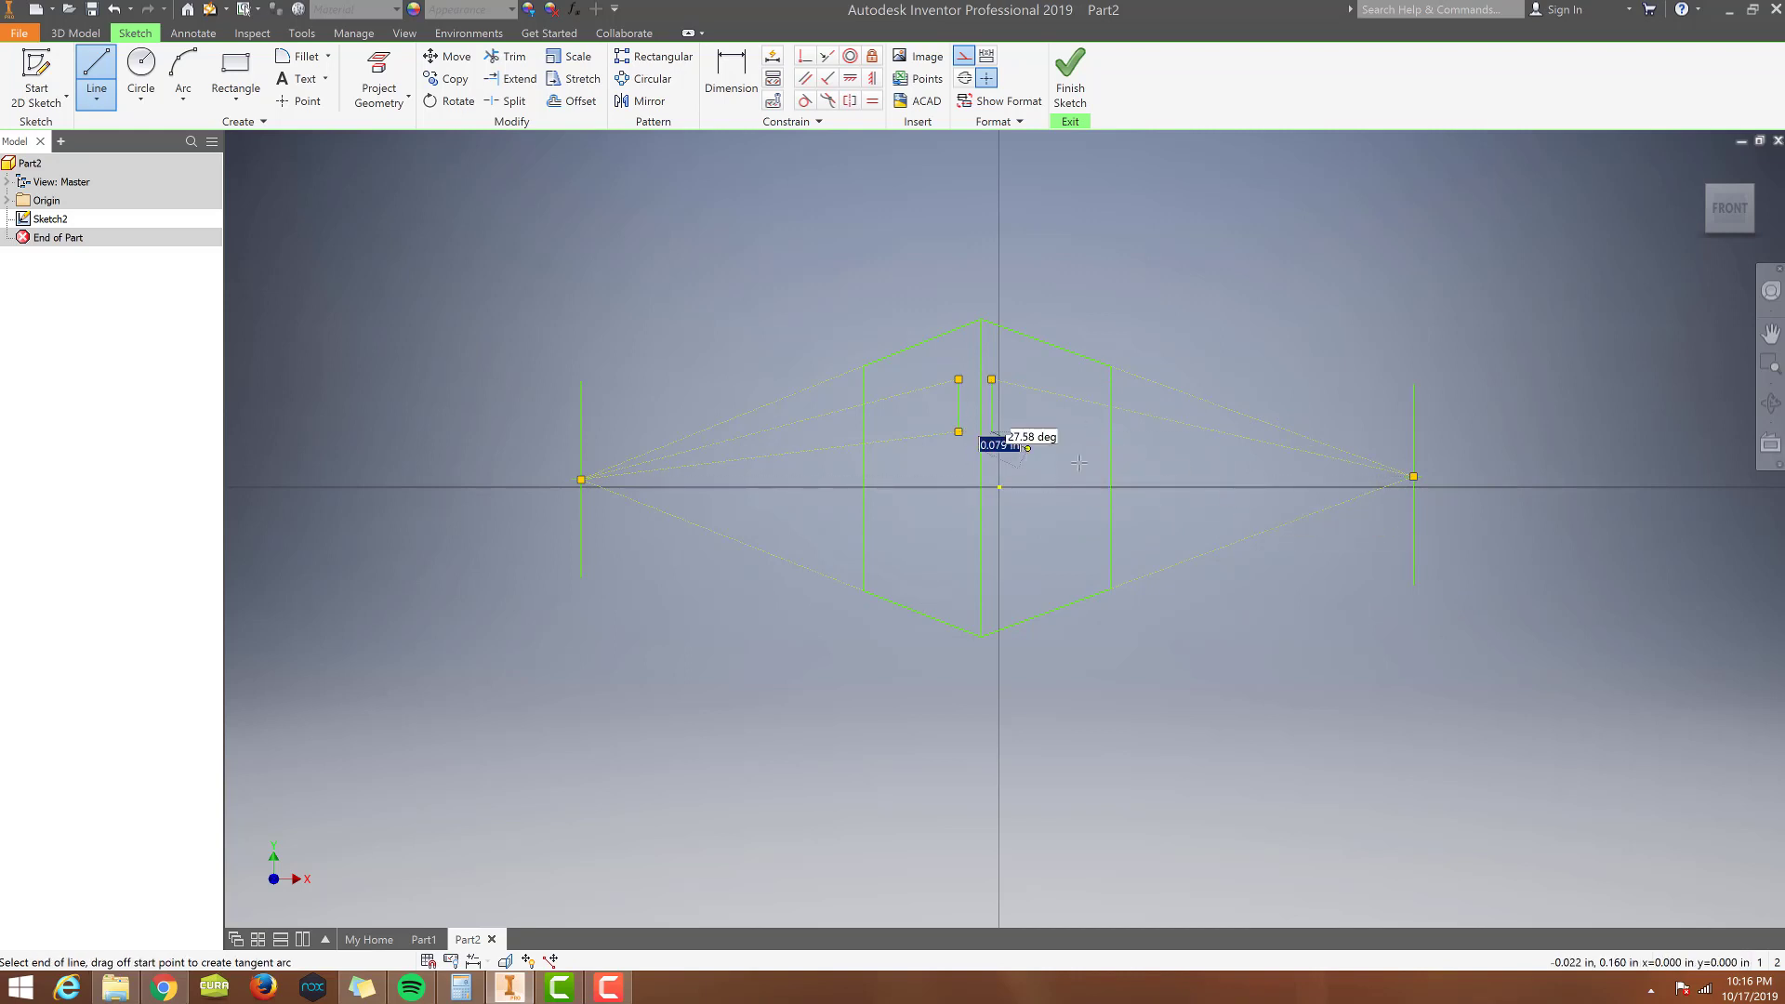
{"action": "left_click", "coordinate": [1414, 476]}
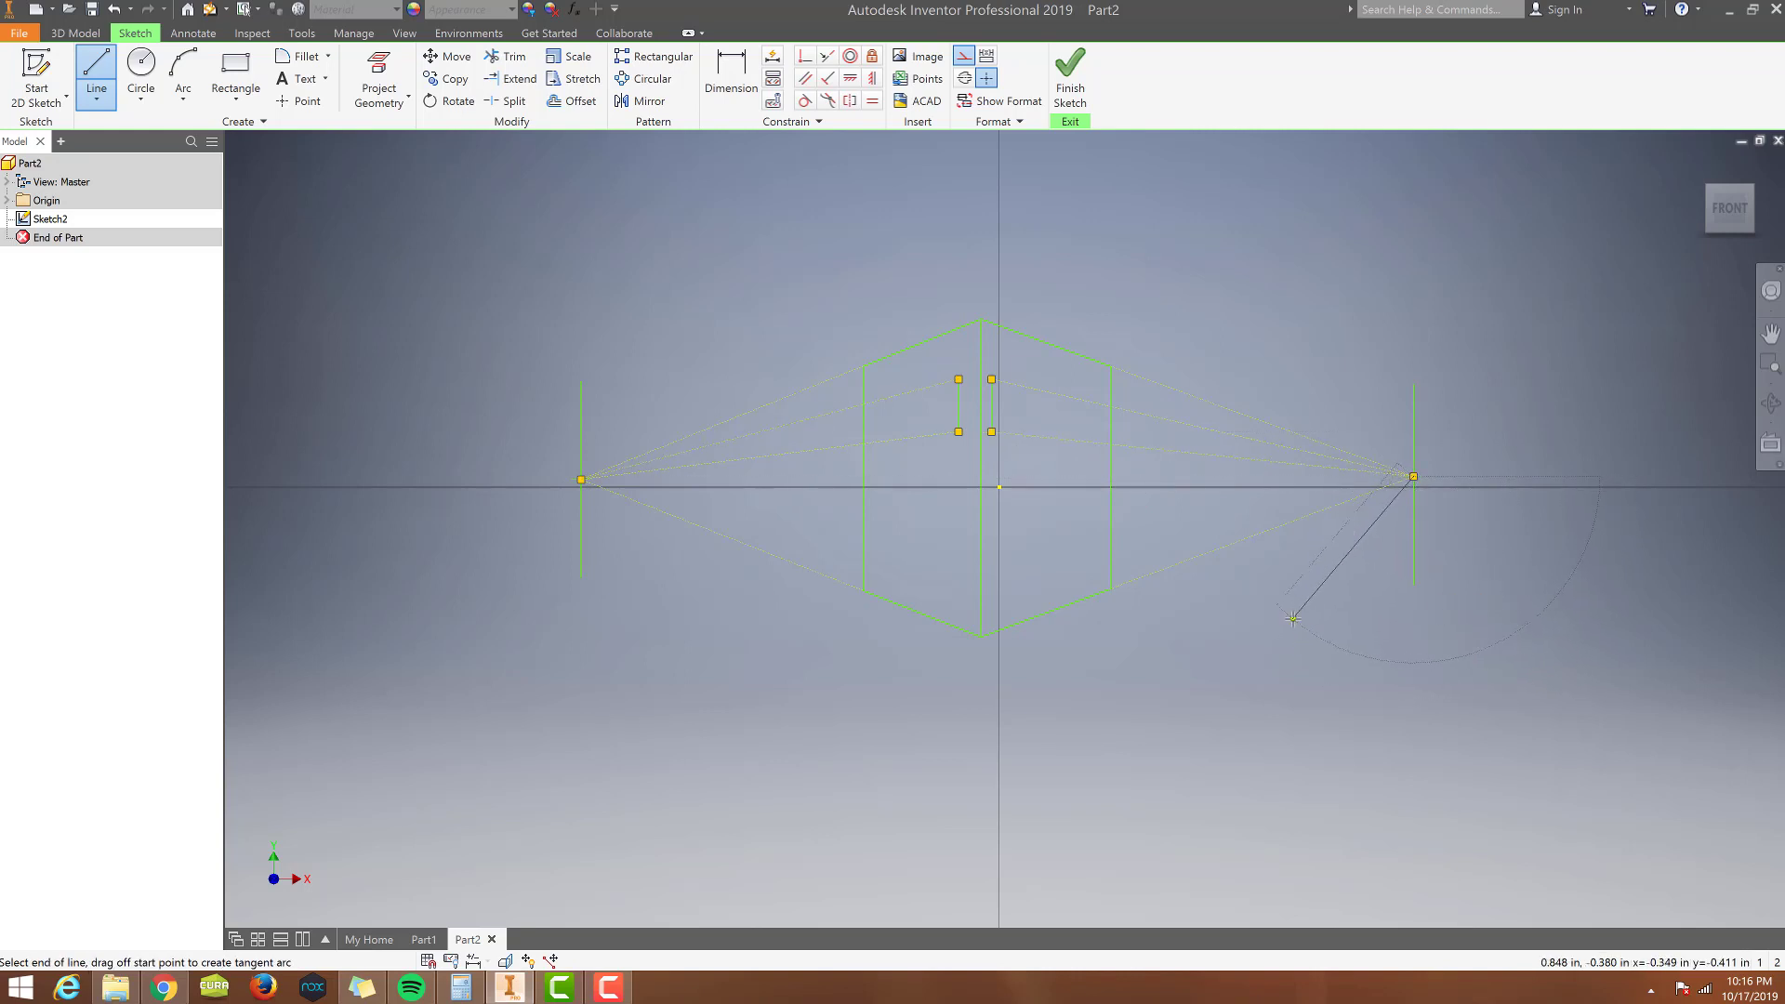
{"action": "key", "text": "Escape"}
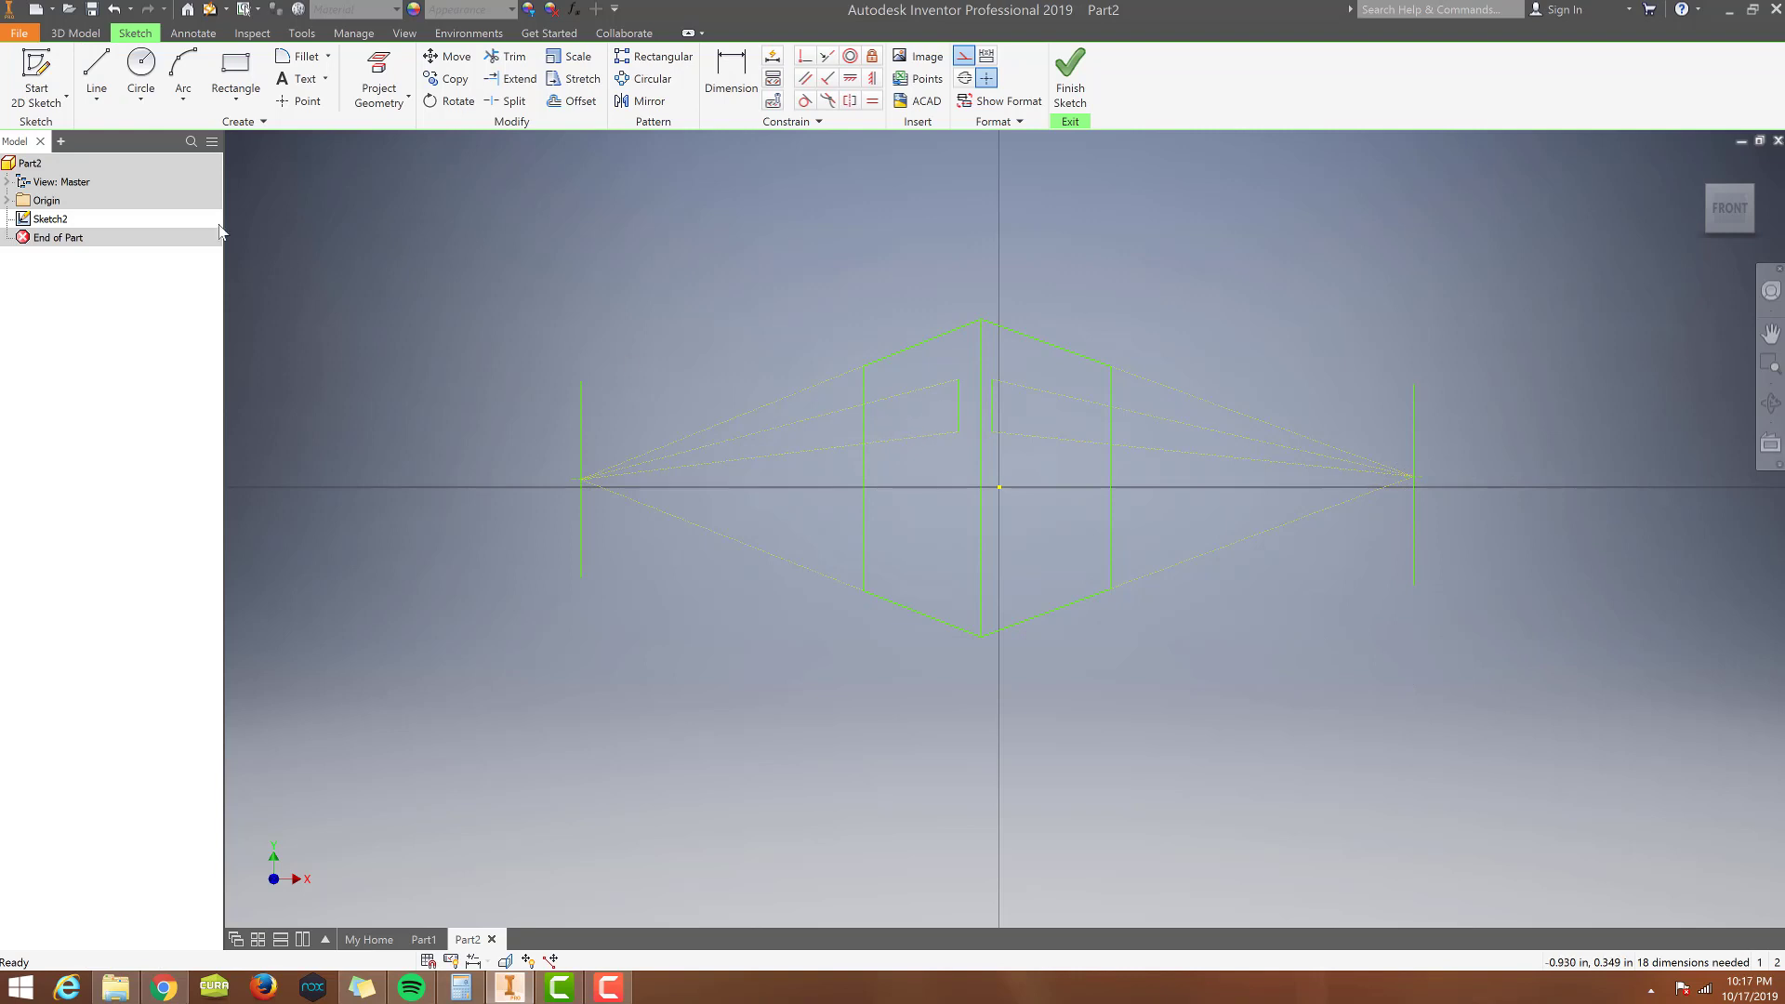
With construction mode off, draw the far vertical edge of the left face's first window and extend it down to the lower guide line.
{"action": "left_click", "coordinate": [94, 77]}
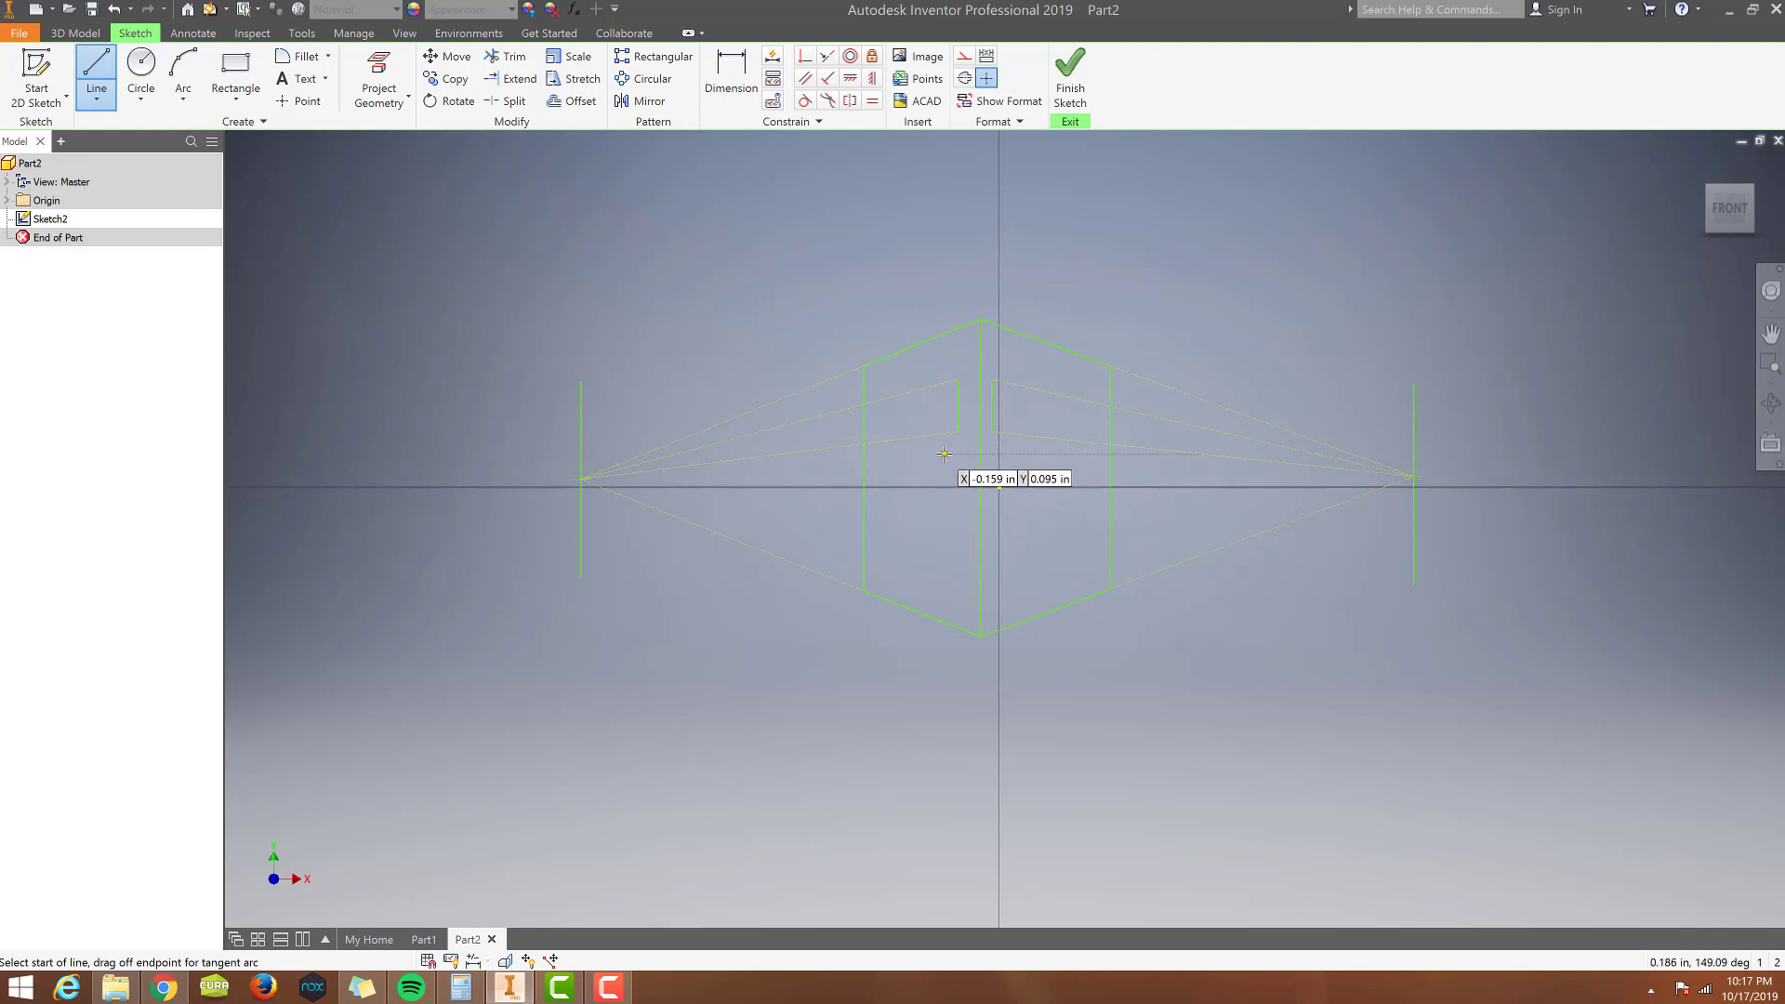
{"action": "left_click", "coordinate": [930, 400]}
{"action": "double_click", "coordinate": [927, 434]}
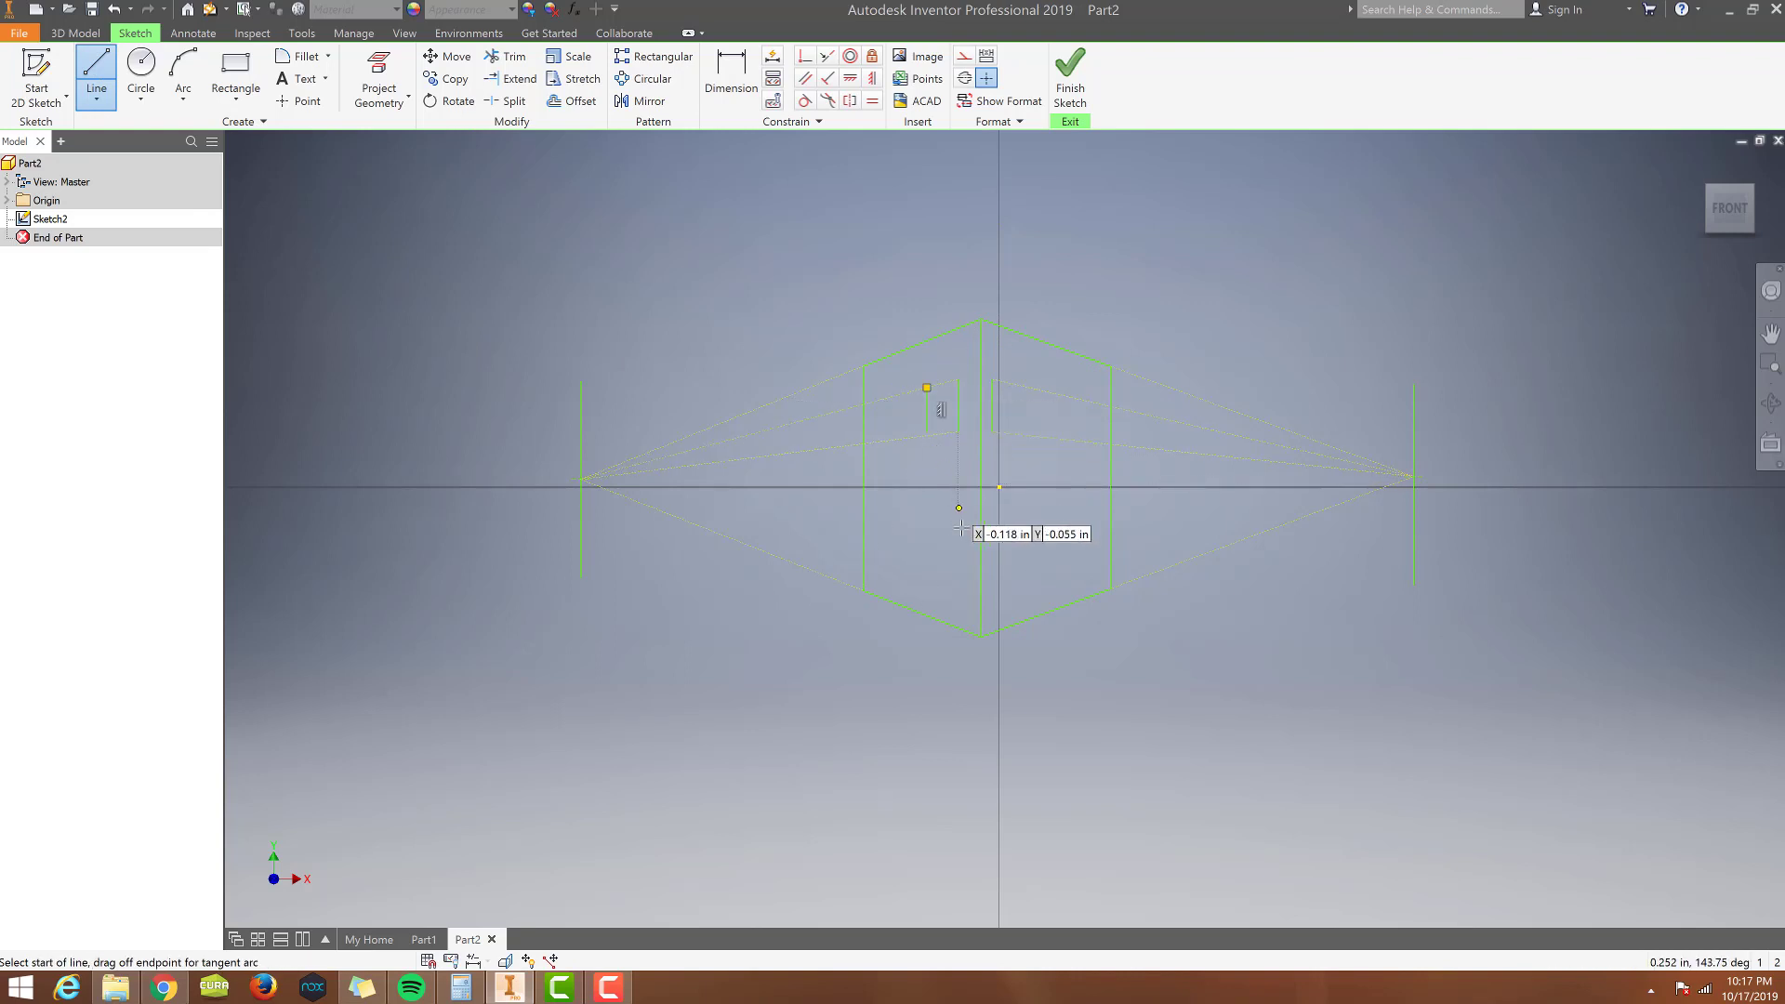
{"action": "scroll", "coordinate": [927, 433], "scroll_direction": "down", "scroll_amount": 7}
{"action": "left_click", "coordinate": [919, 440]}
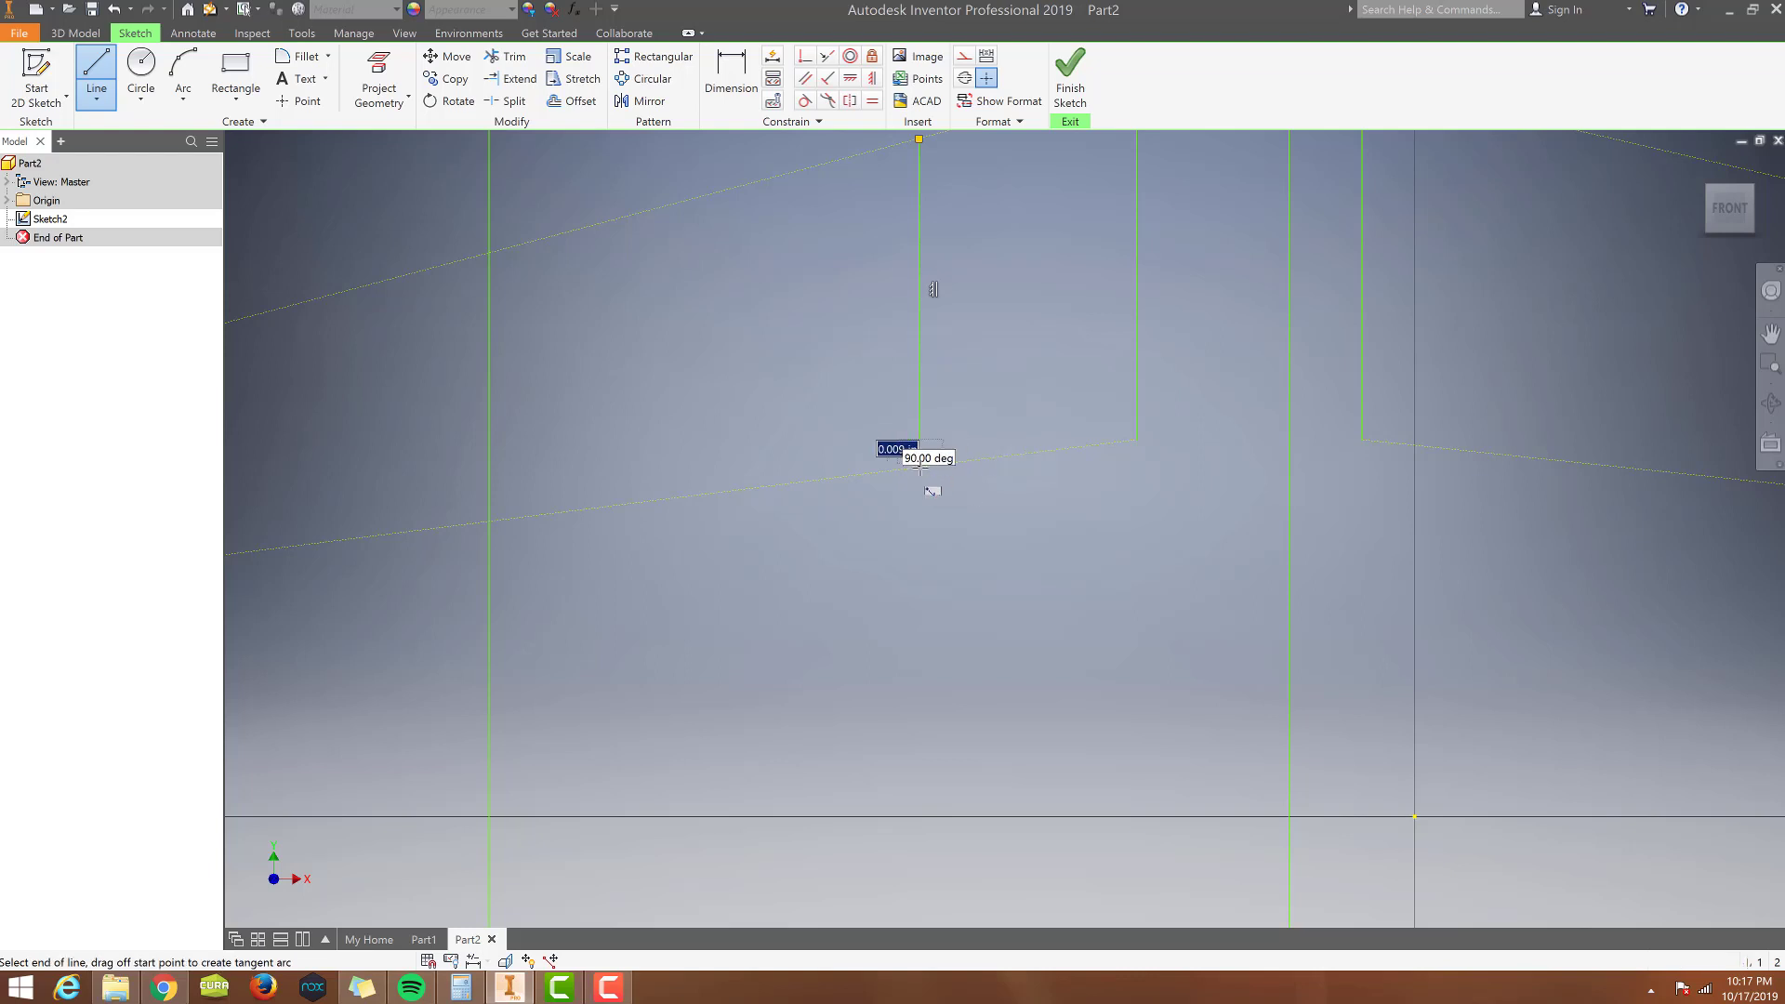
{"action": "double_click", "coordinate": [920, 467]}
Draw another vertical line between the left face's two window guide lines, farther from the corner, as the second window's near edge.
{"action": "scroll", "coordinate": [932, 269], "scroll_direction": "up", "scroll_amount": 3}
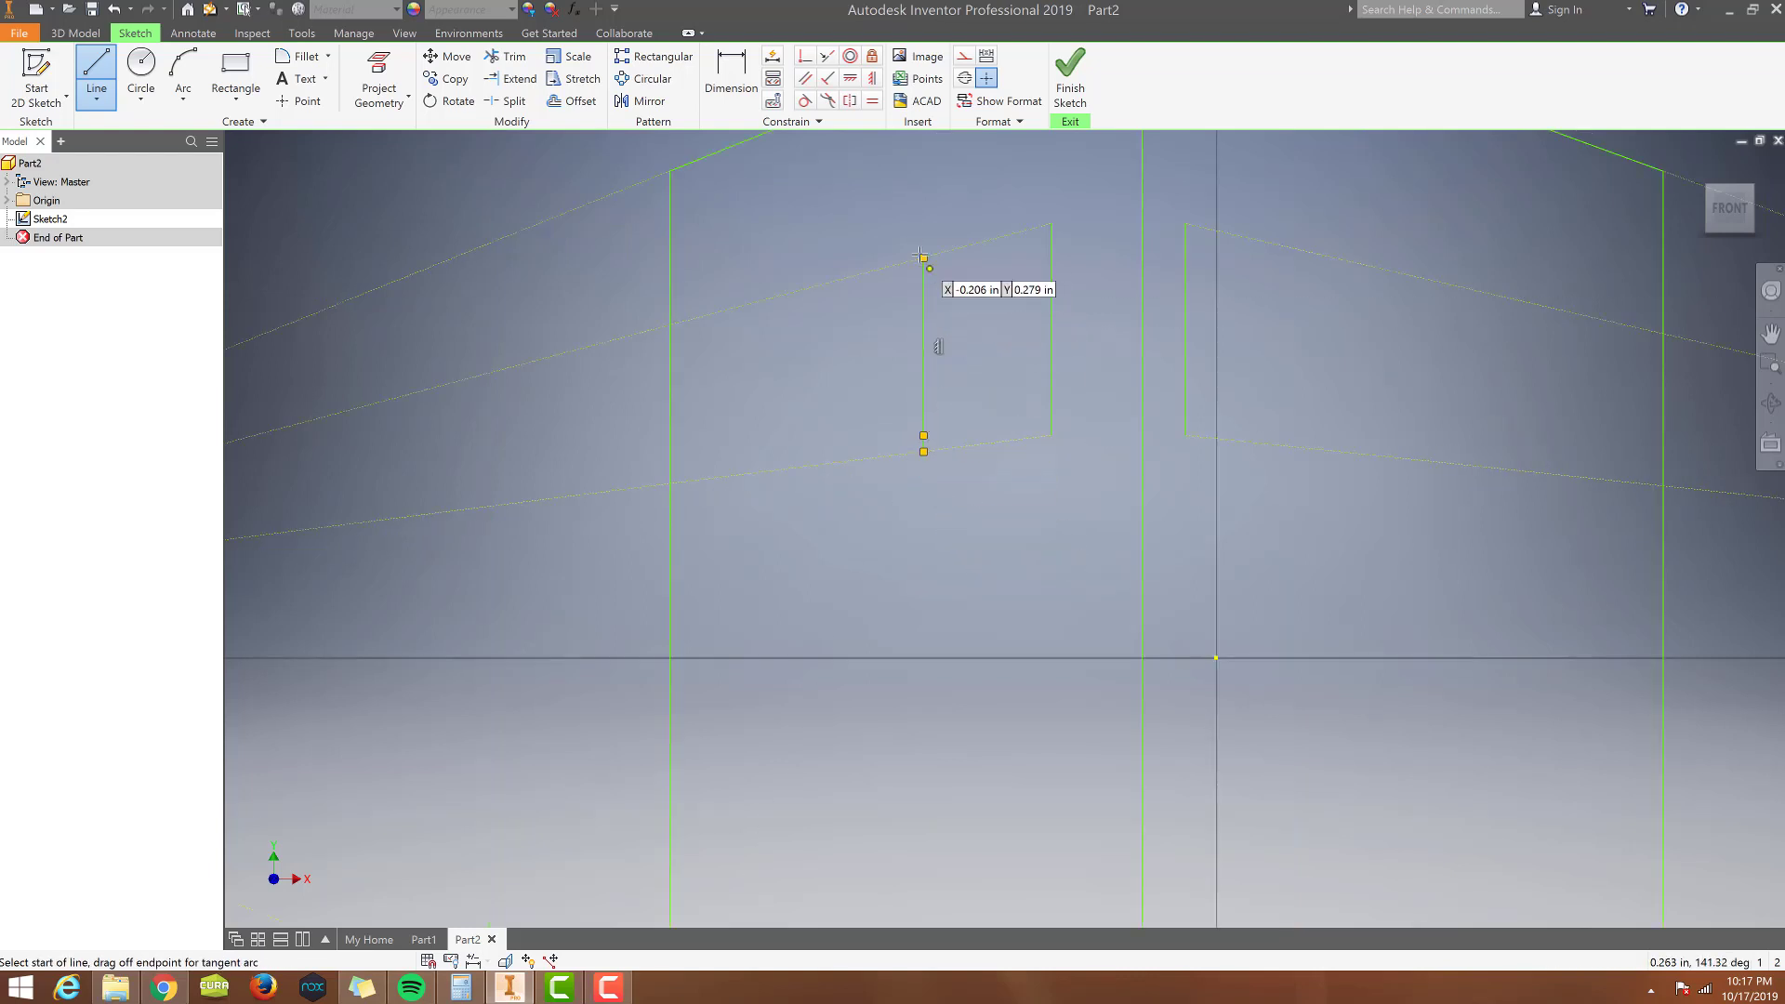
{"action": "scroll", "coordinate": [921, 279], "scroll_direction": "down", "scroll_amount": 4}
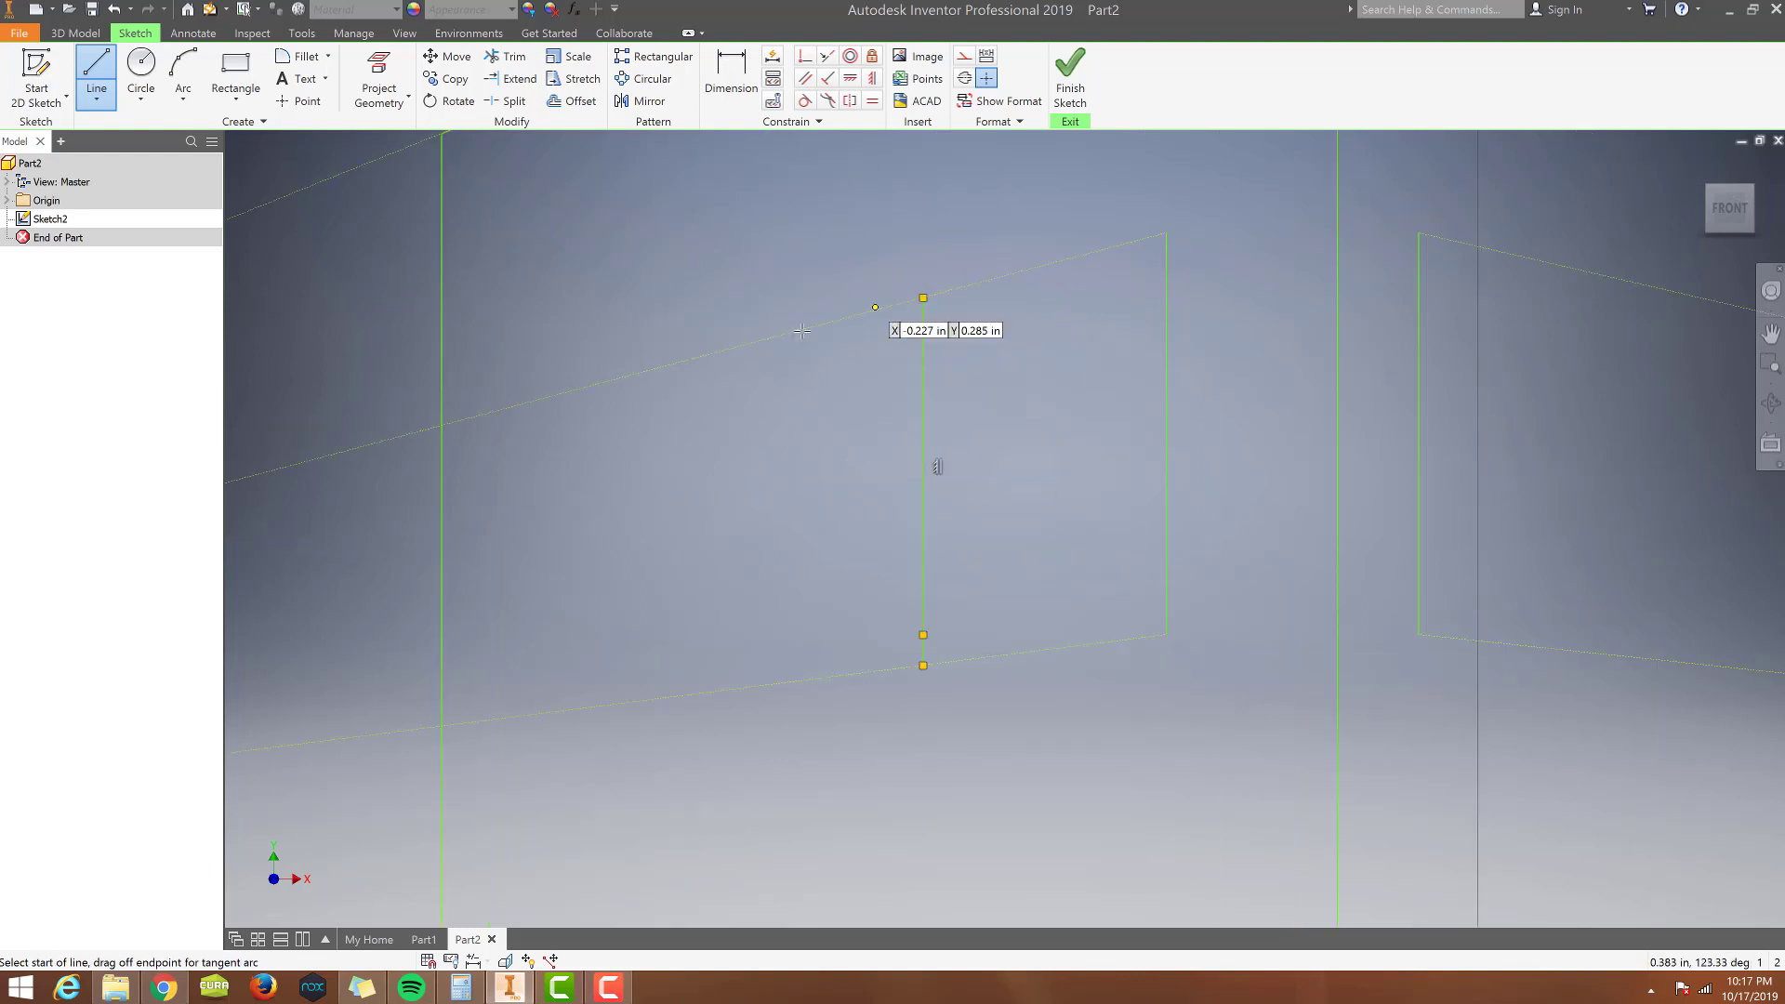
{"action": "left_click", "coordinate": [729, 351]}
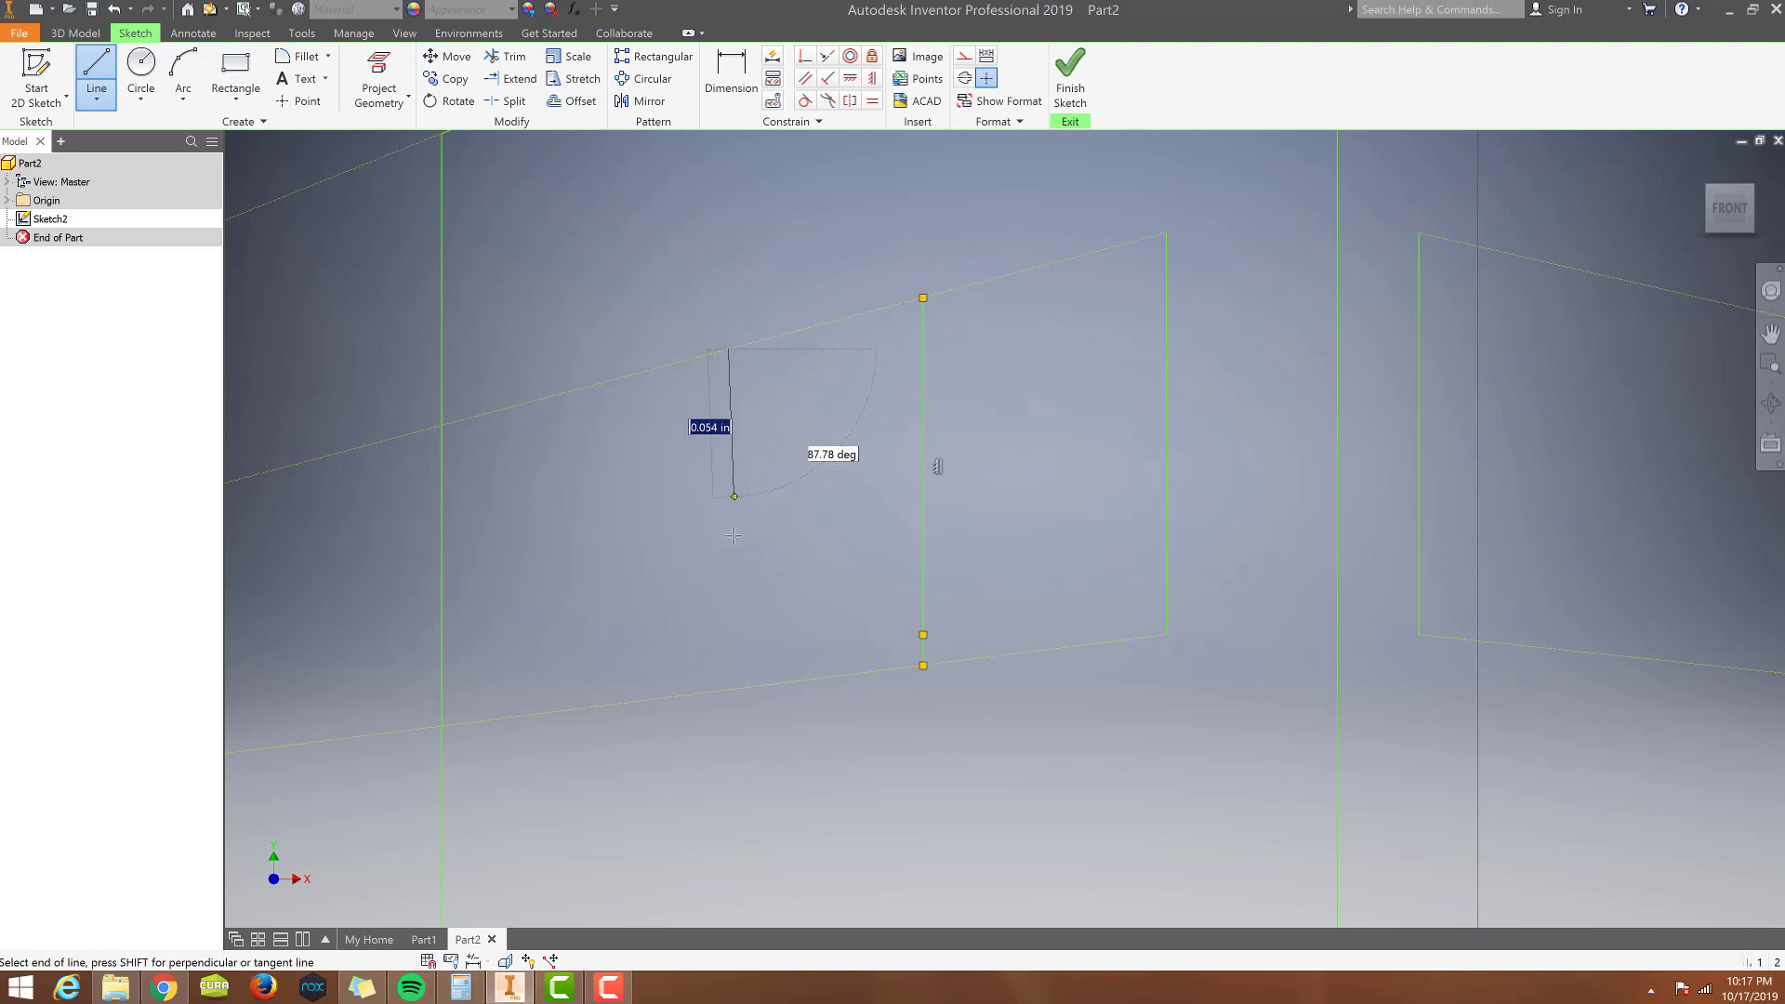
{"action": "double_click", "coordinate": [728, 689]}
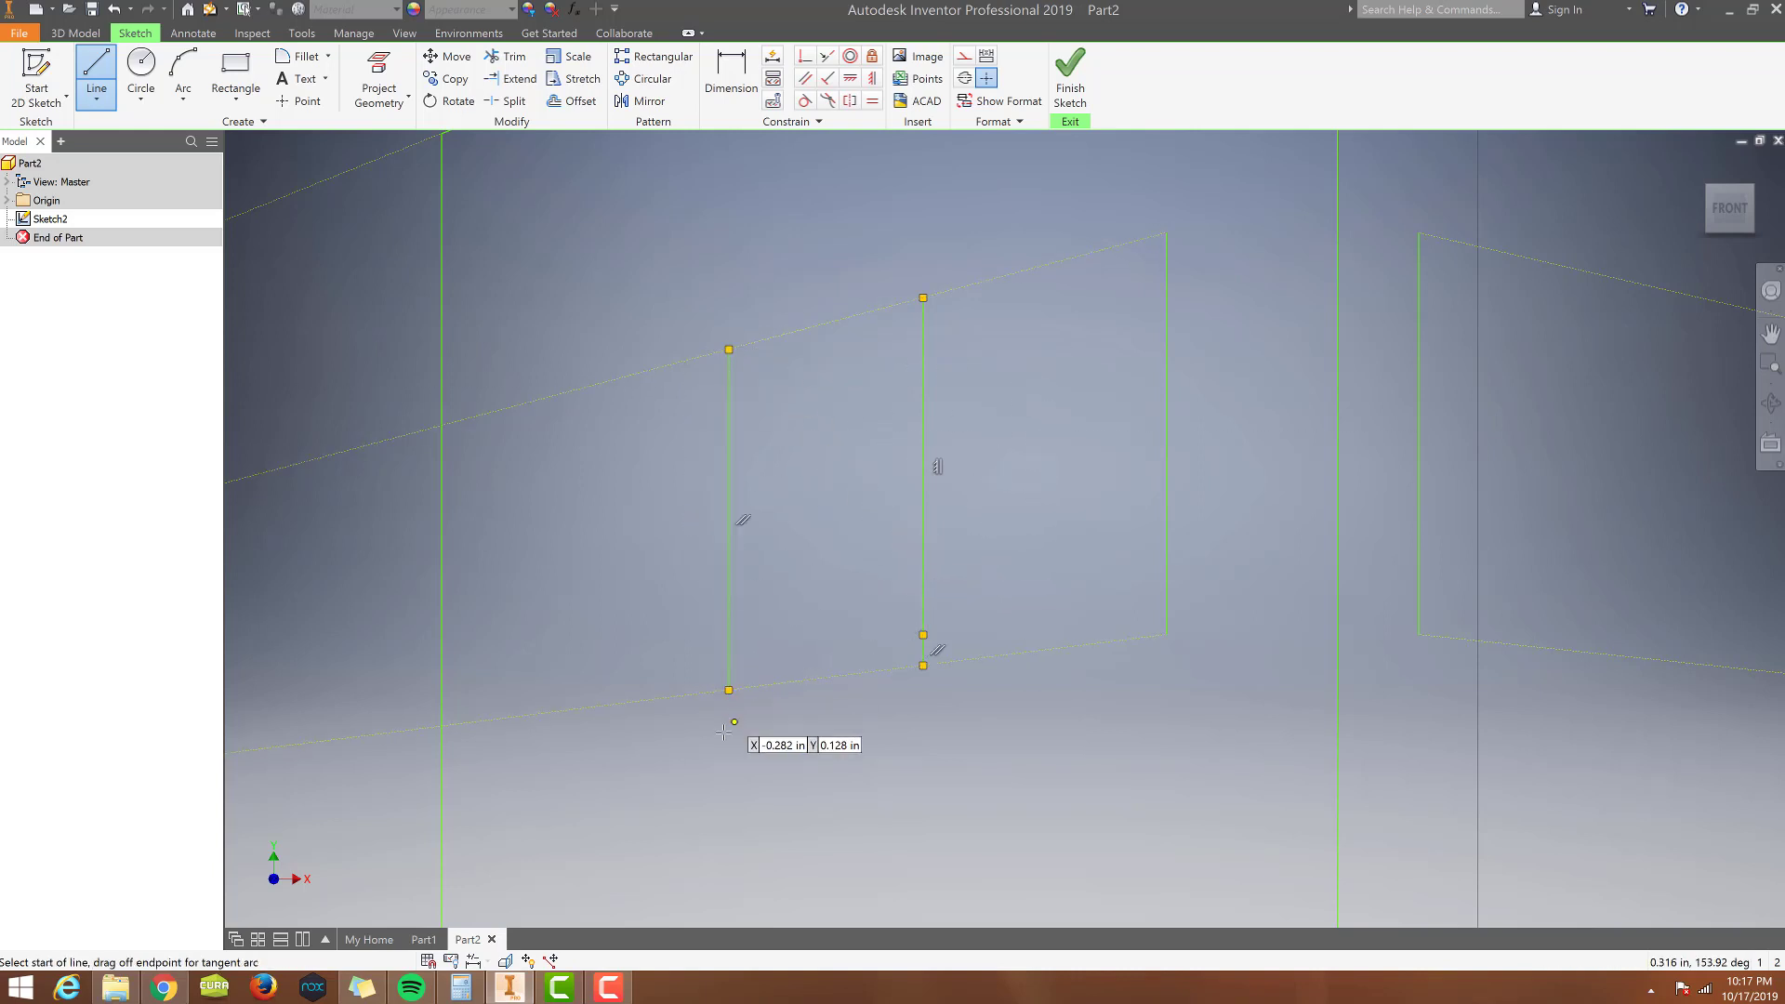
Draw the far vertical edge of the left face's second window, and trace the first window's top and bottom edges along the guide lines.
{"action": "left_click", "coordinate": [514, 406]}
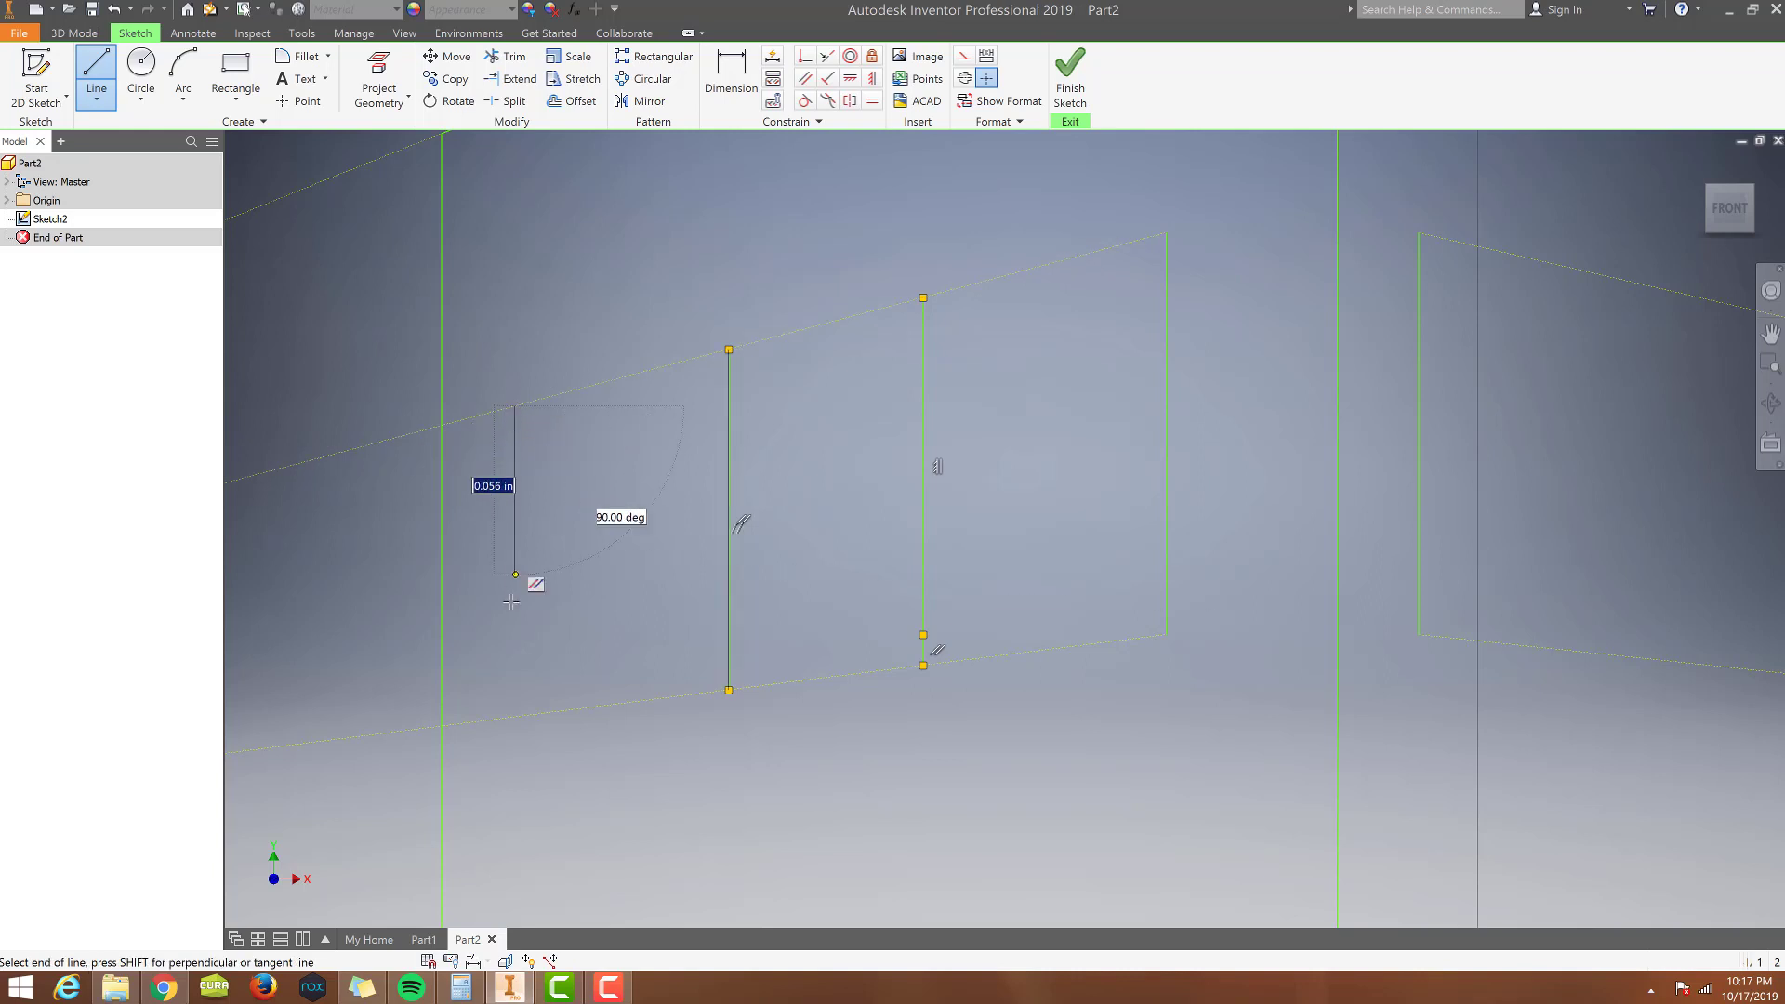
{"action": "double_click", "coordinate": [516, 717]}
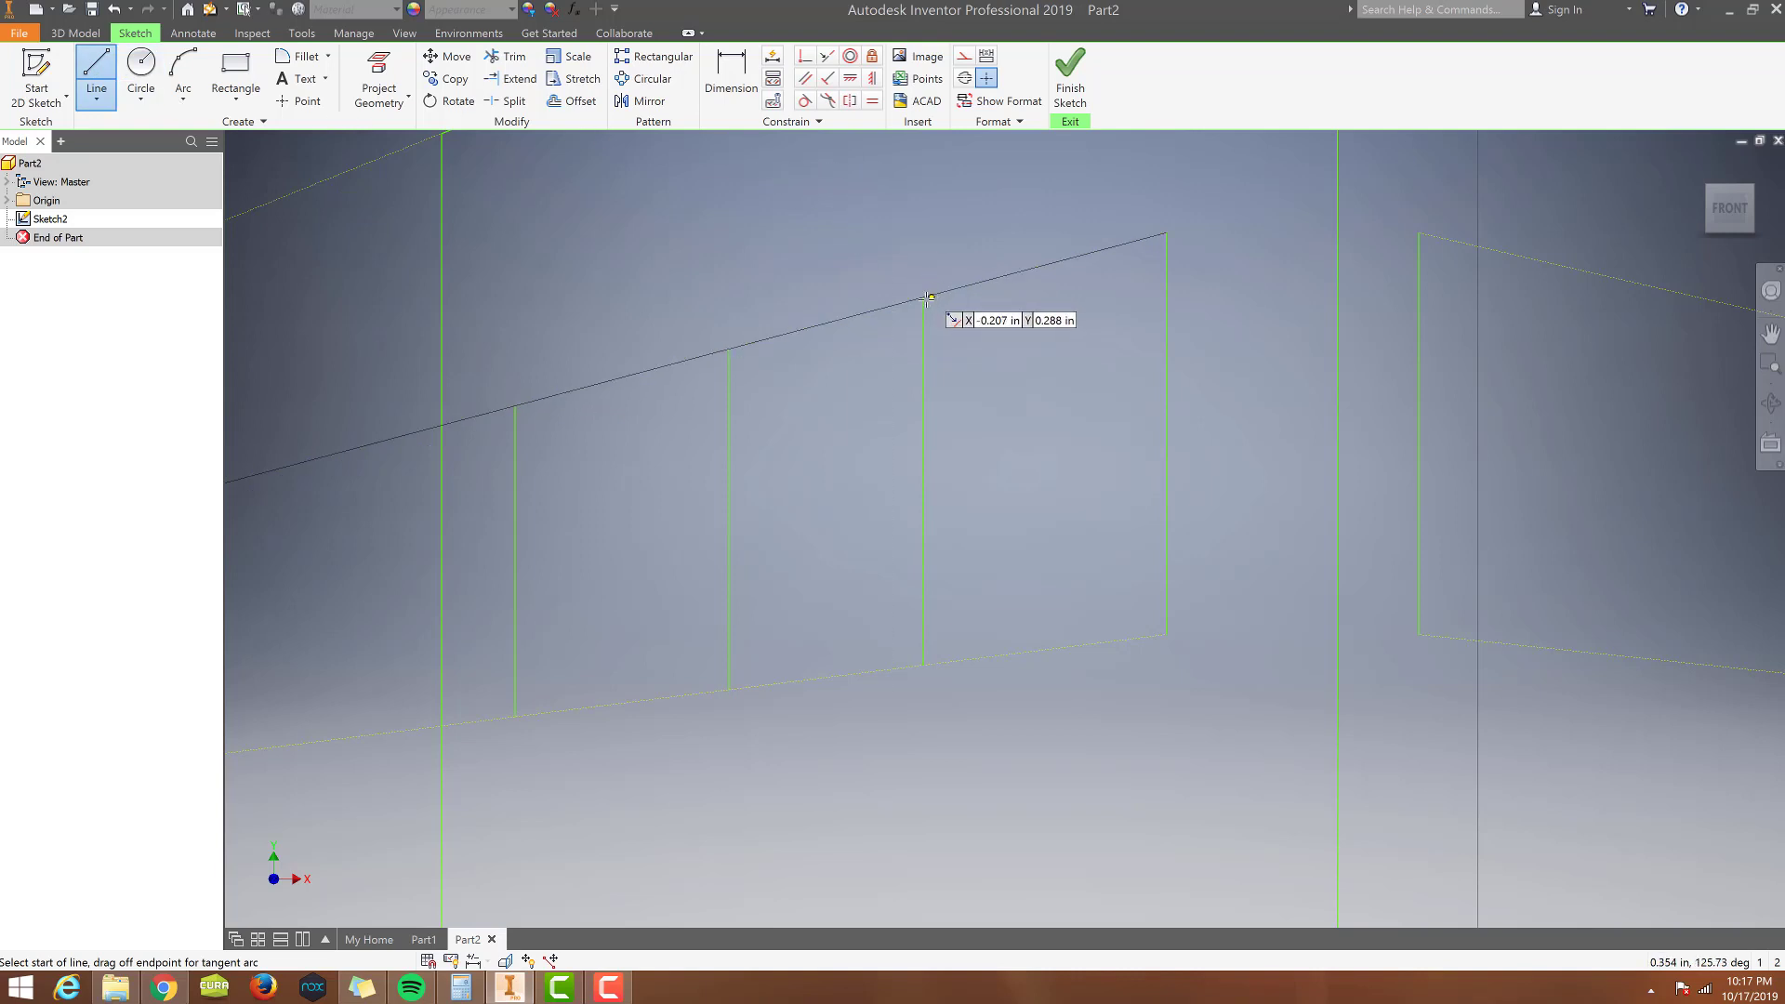
{"action": "left_click", "coordinate": [1167, 233]}
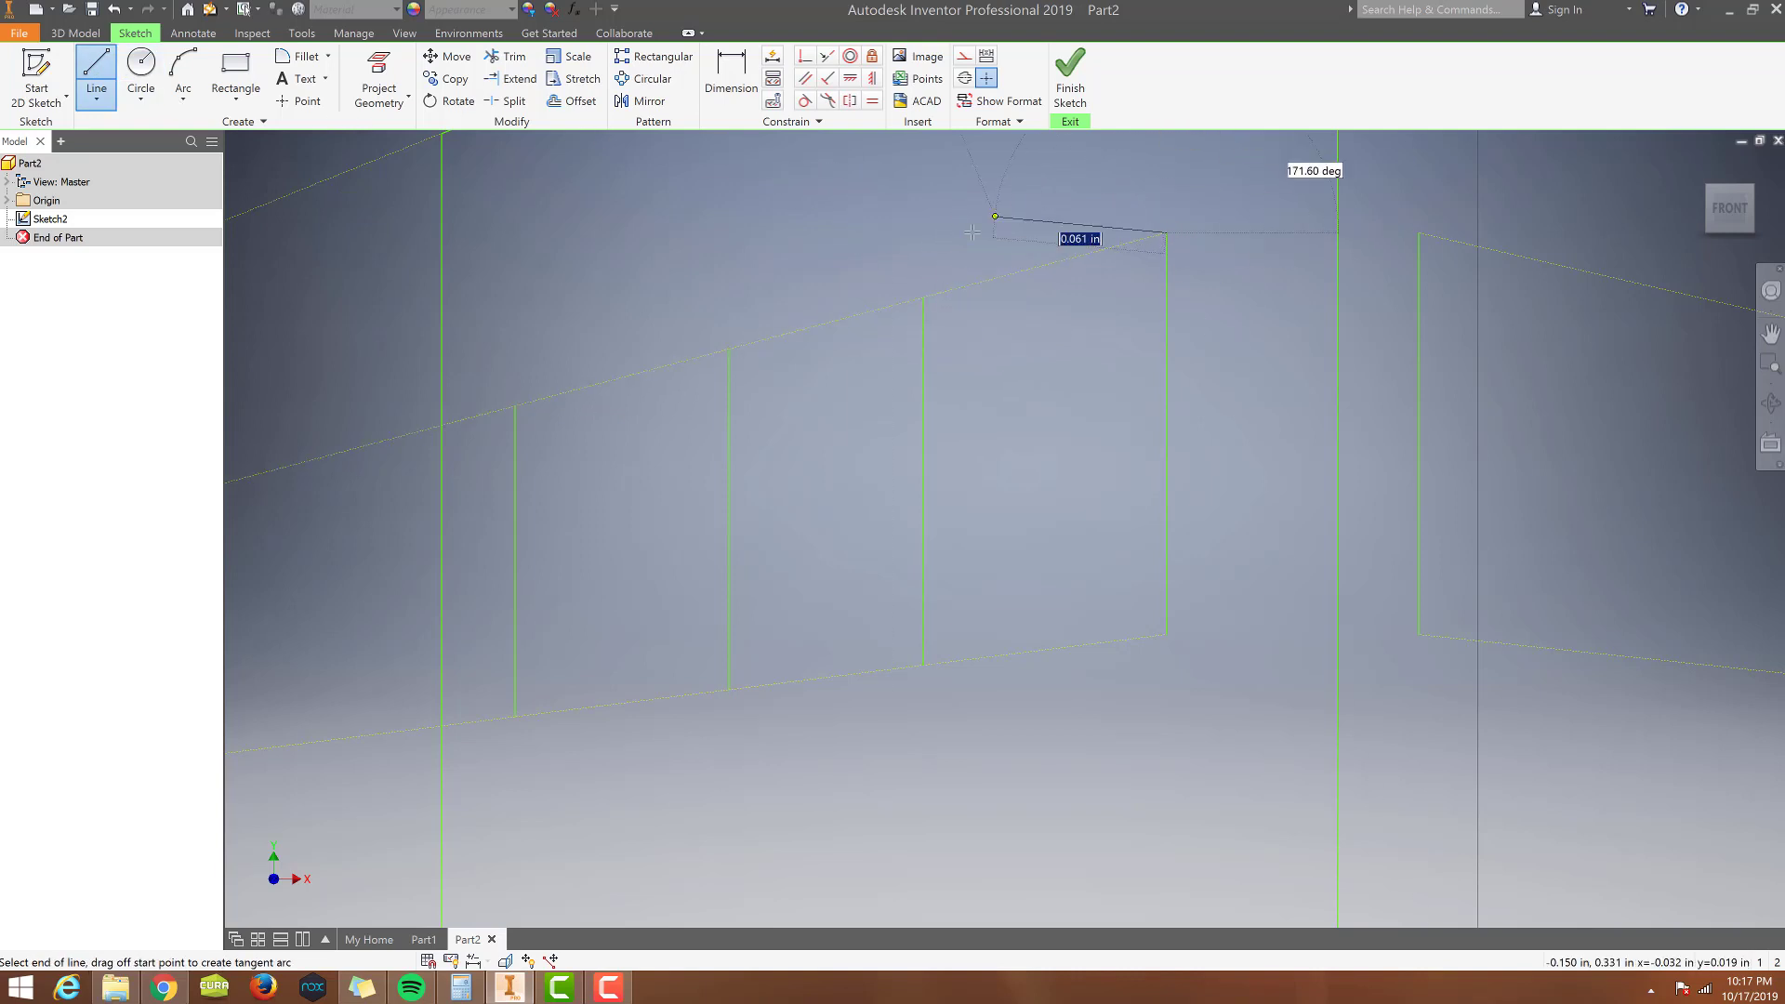
{"action": "left_click", "coordinate": [923, 298]}
{"action": "left_click", "coordinate": [98, 74]}
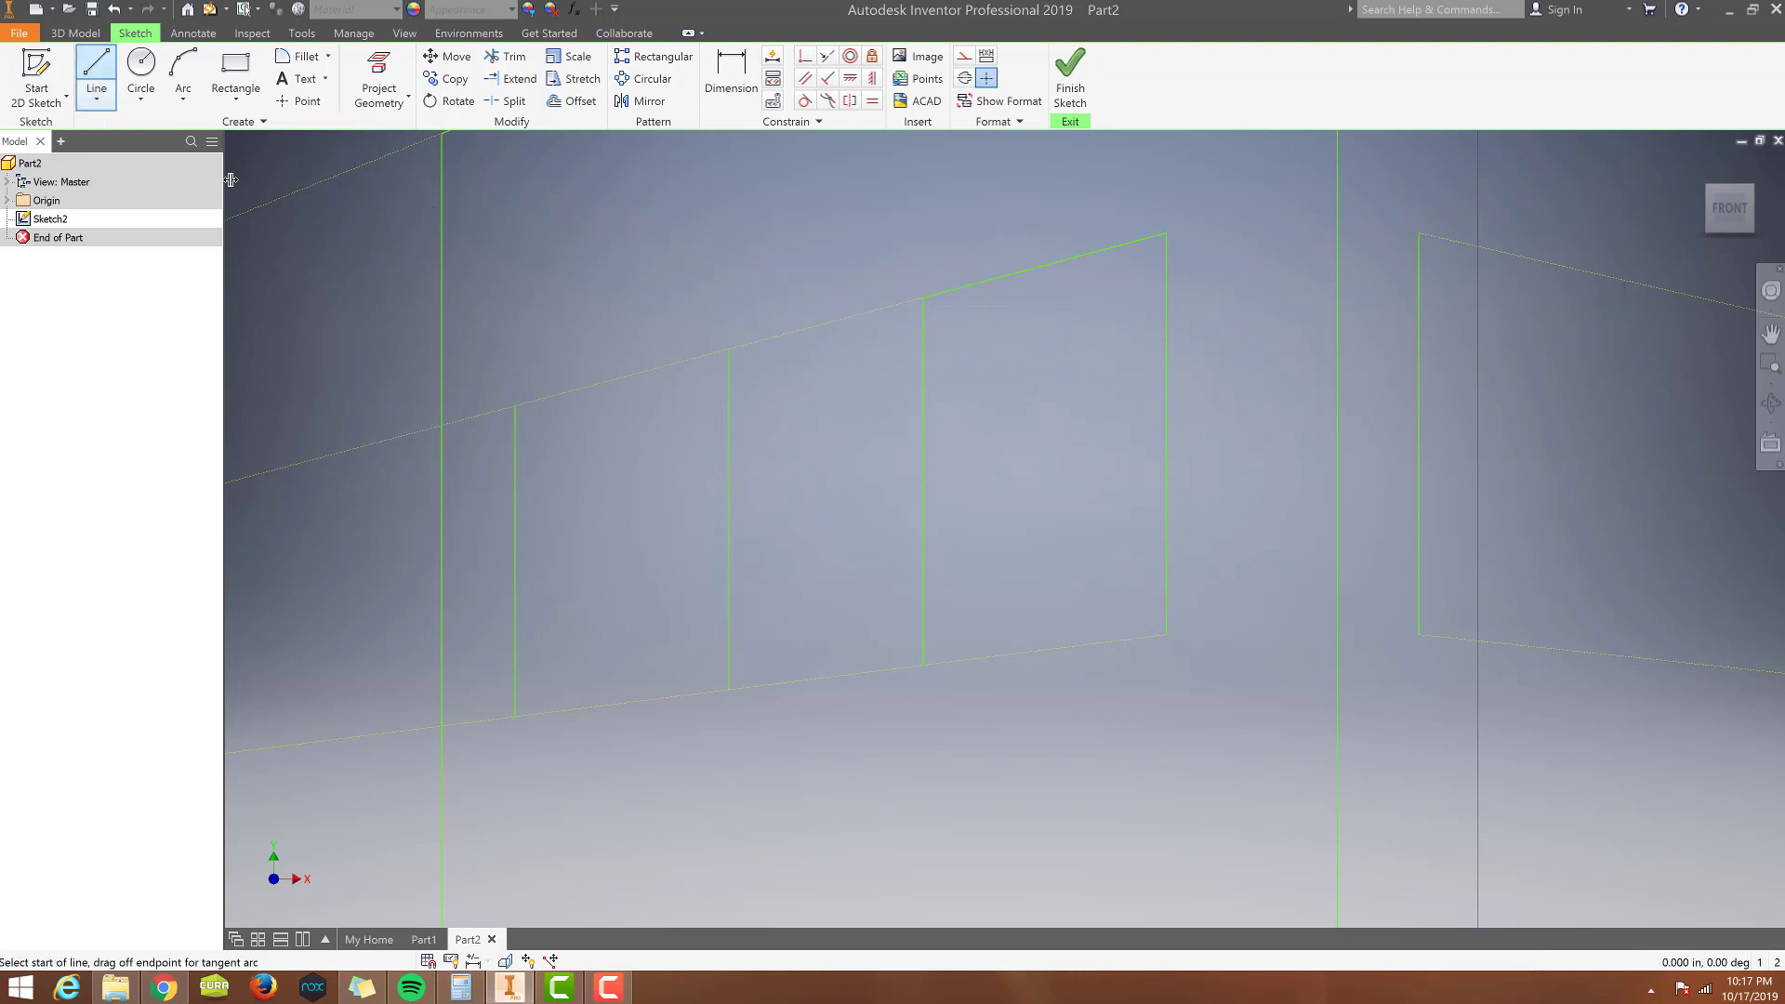
{"action": "left_click", "coordinate": [1166, 634]}
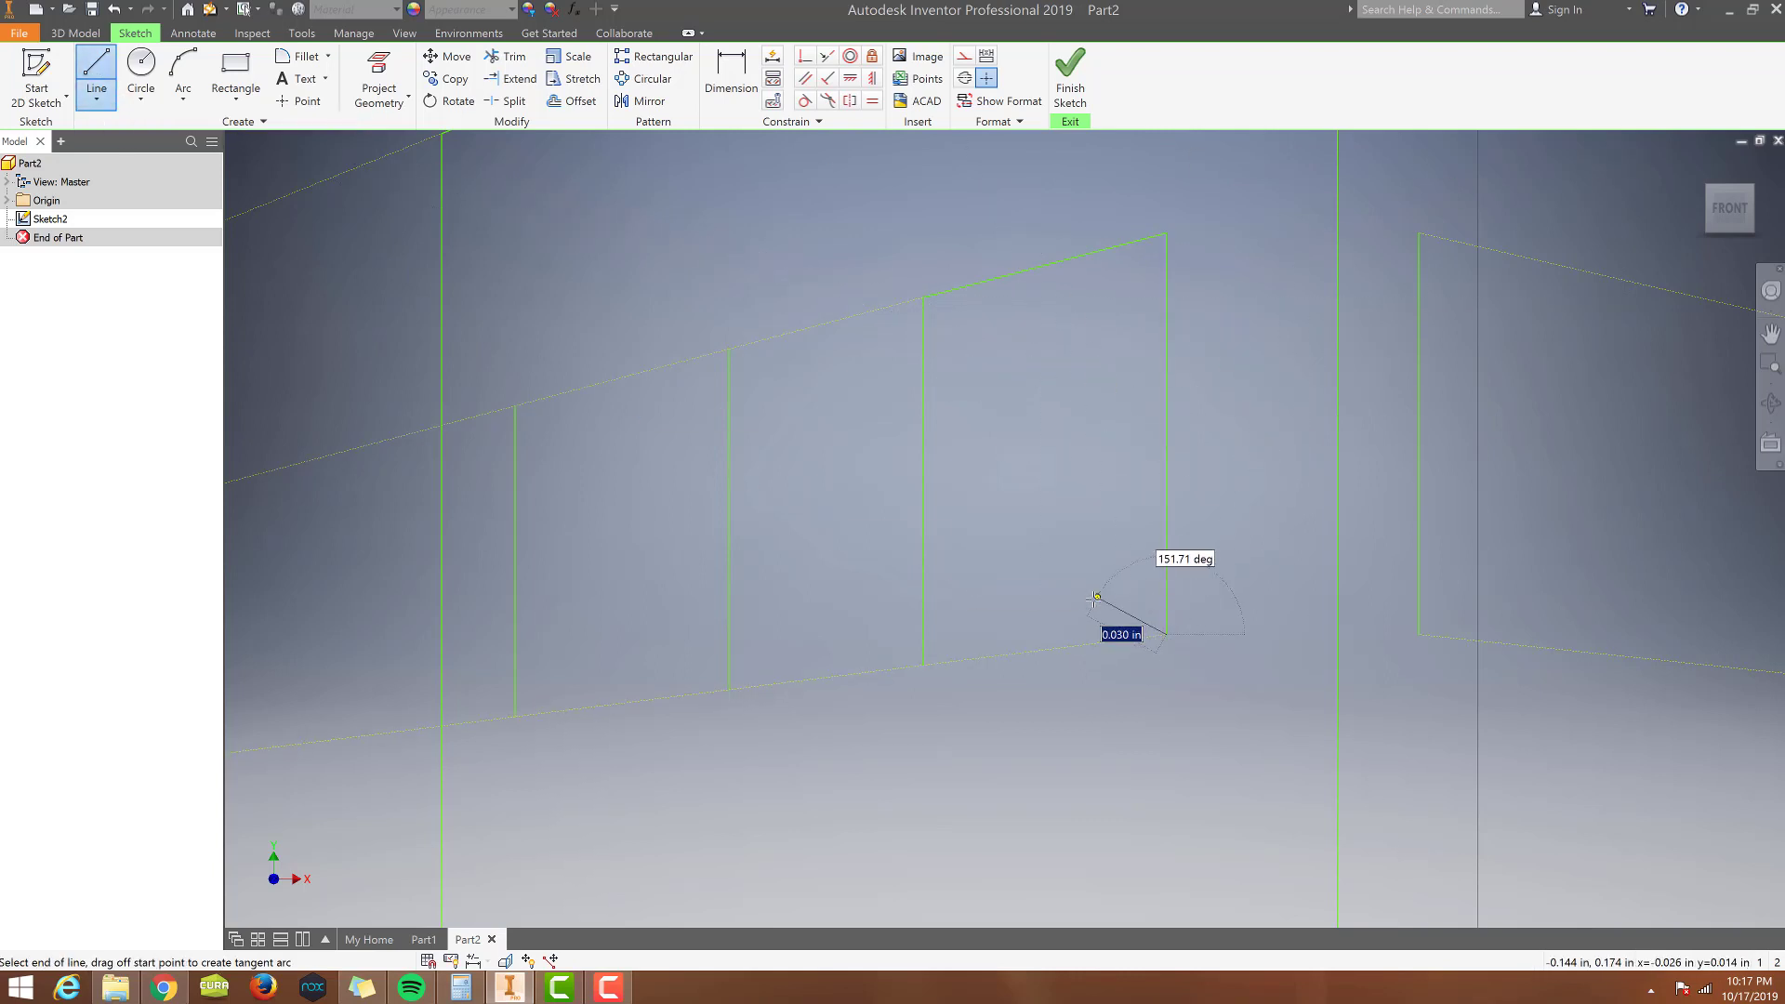
{"action": "left_click", "coordinate": [923, 665]}
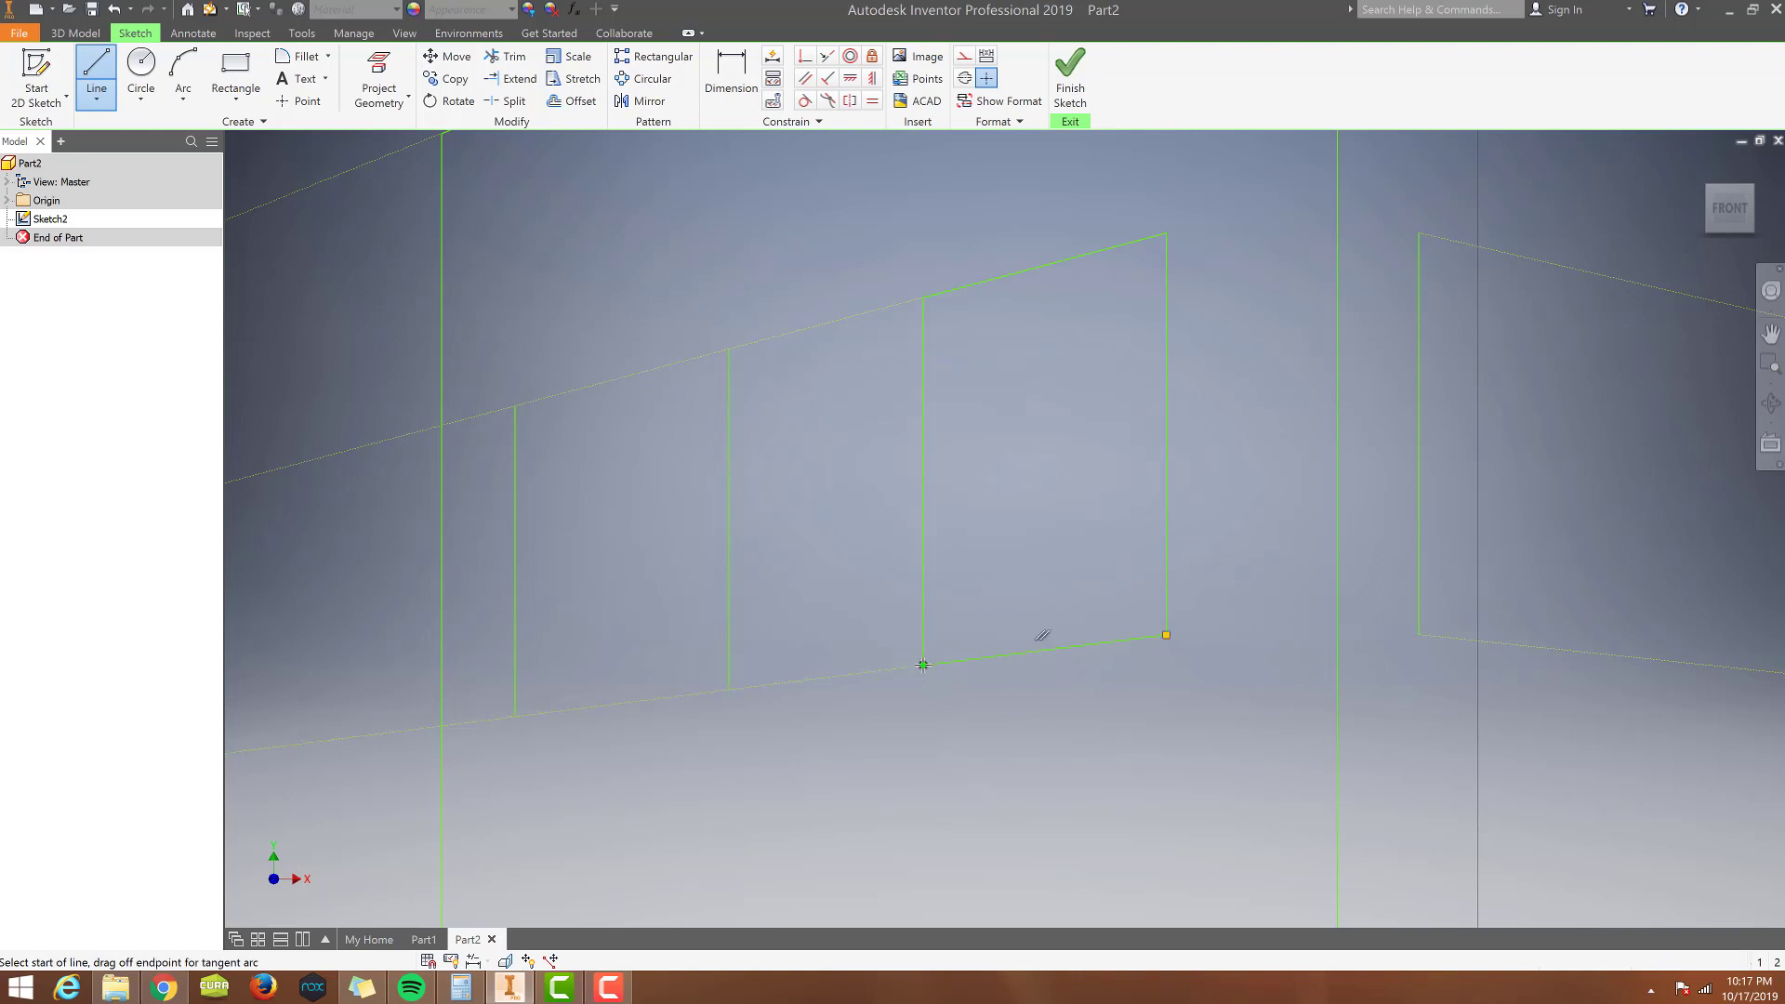
Close the left face's second window by drawing its top and bottom edges along the guide lines between its two verticals.
{"action": "left_click", "coordinate": [729, 349]}
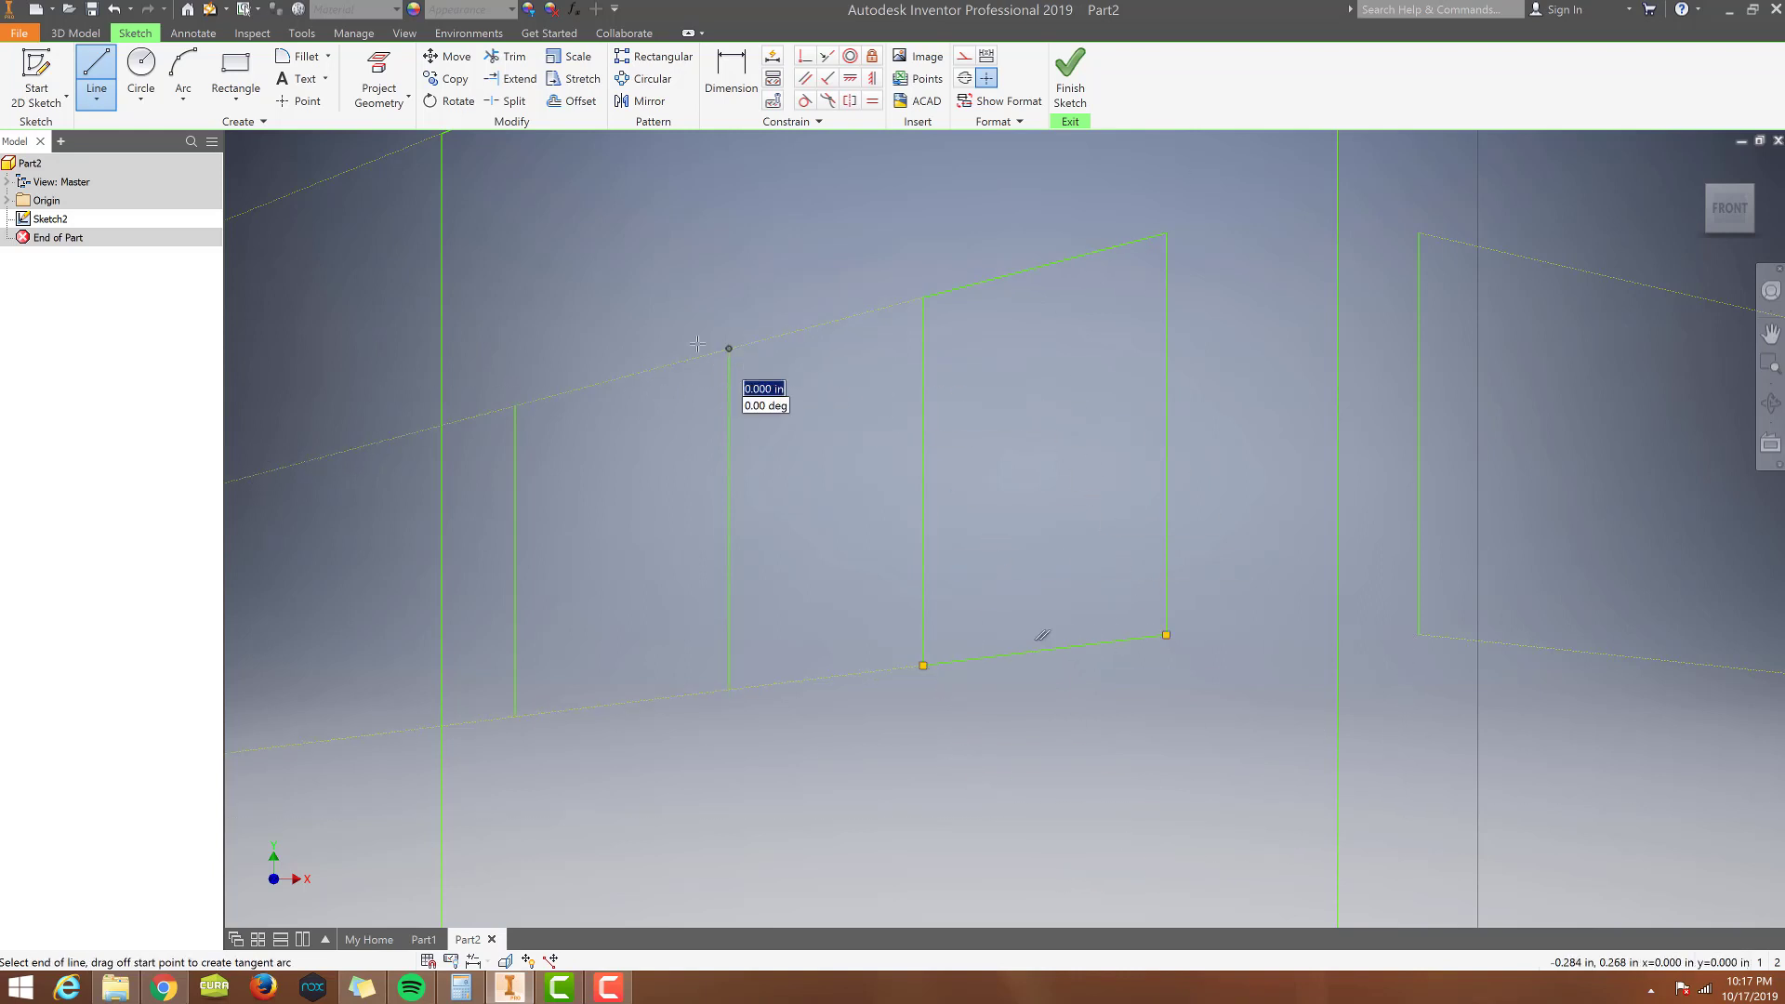
{"action": "left_click", "coordinate": [516, 406]}
{"action": "scroll", "coordinate": [619, 639], "scroll_direction": "up", "scroll_amount": 5}
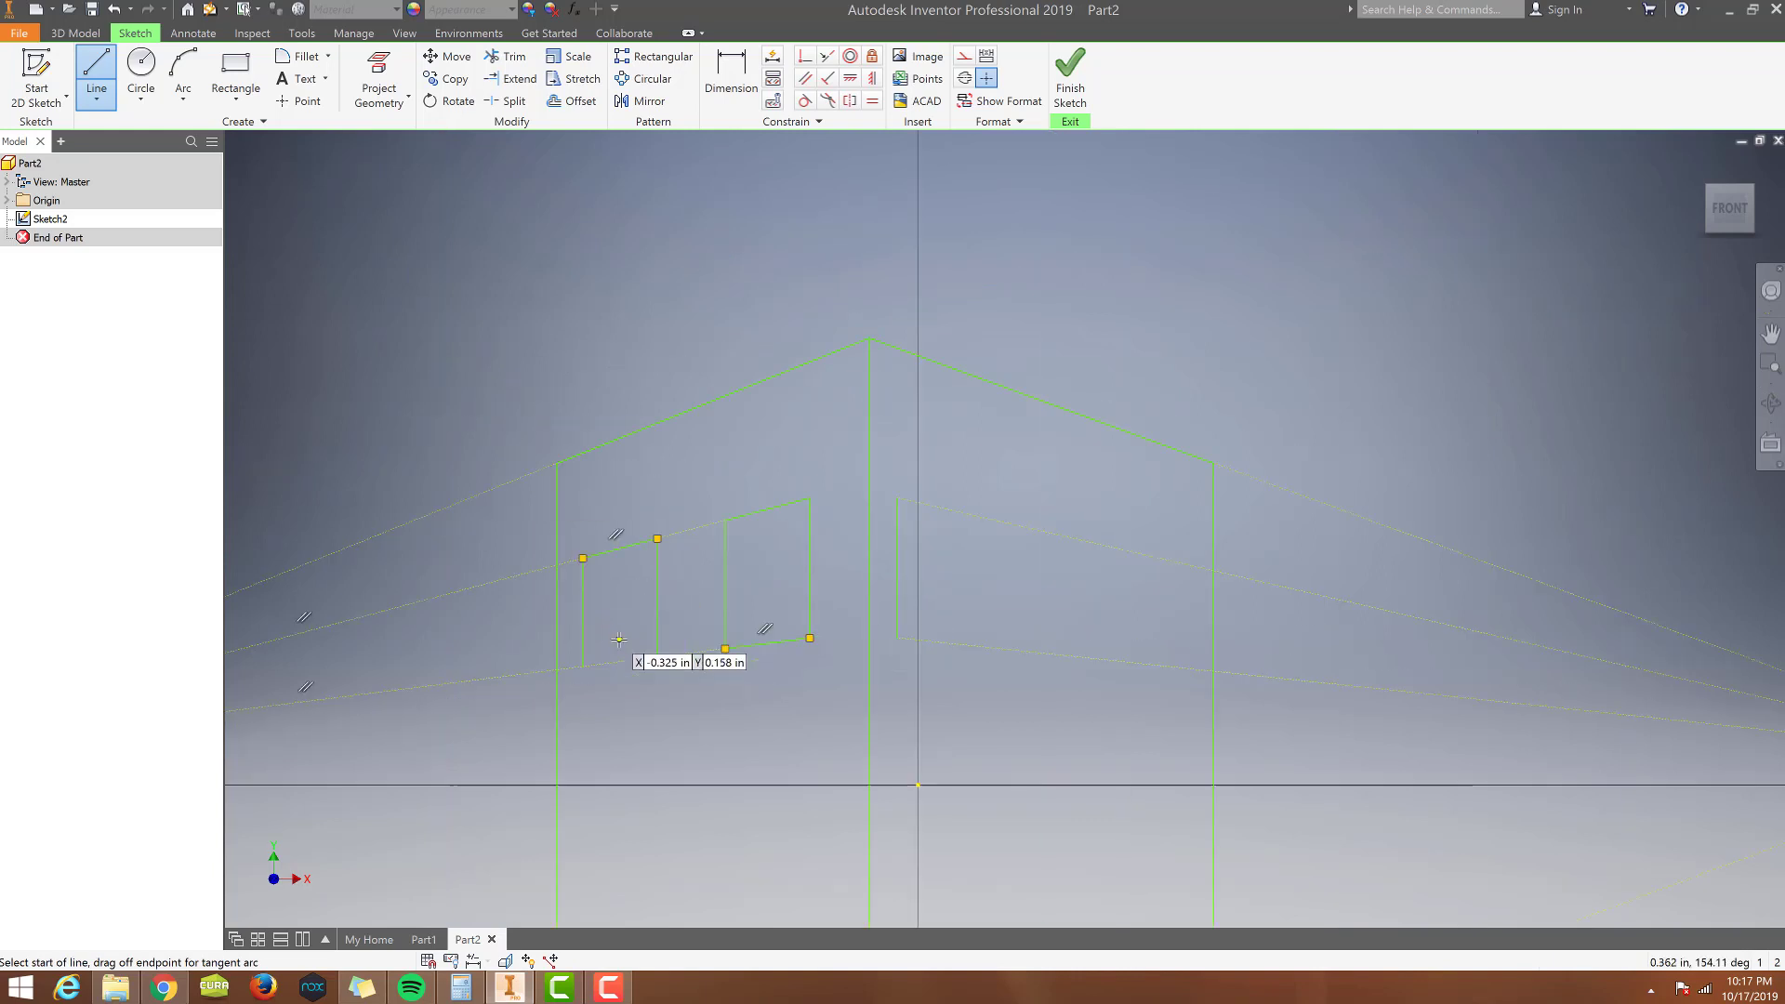
{"action": "scroll", "coordinate": [636, 668], "scroll_direction": "down", "scroll_amount": 5}
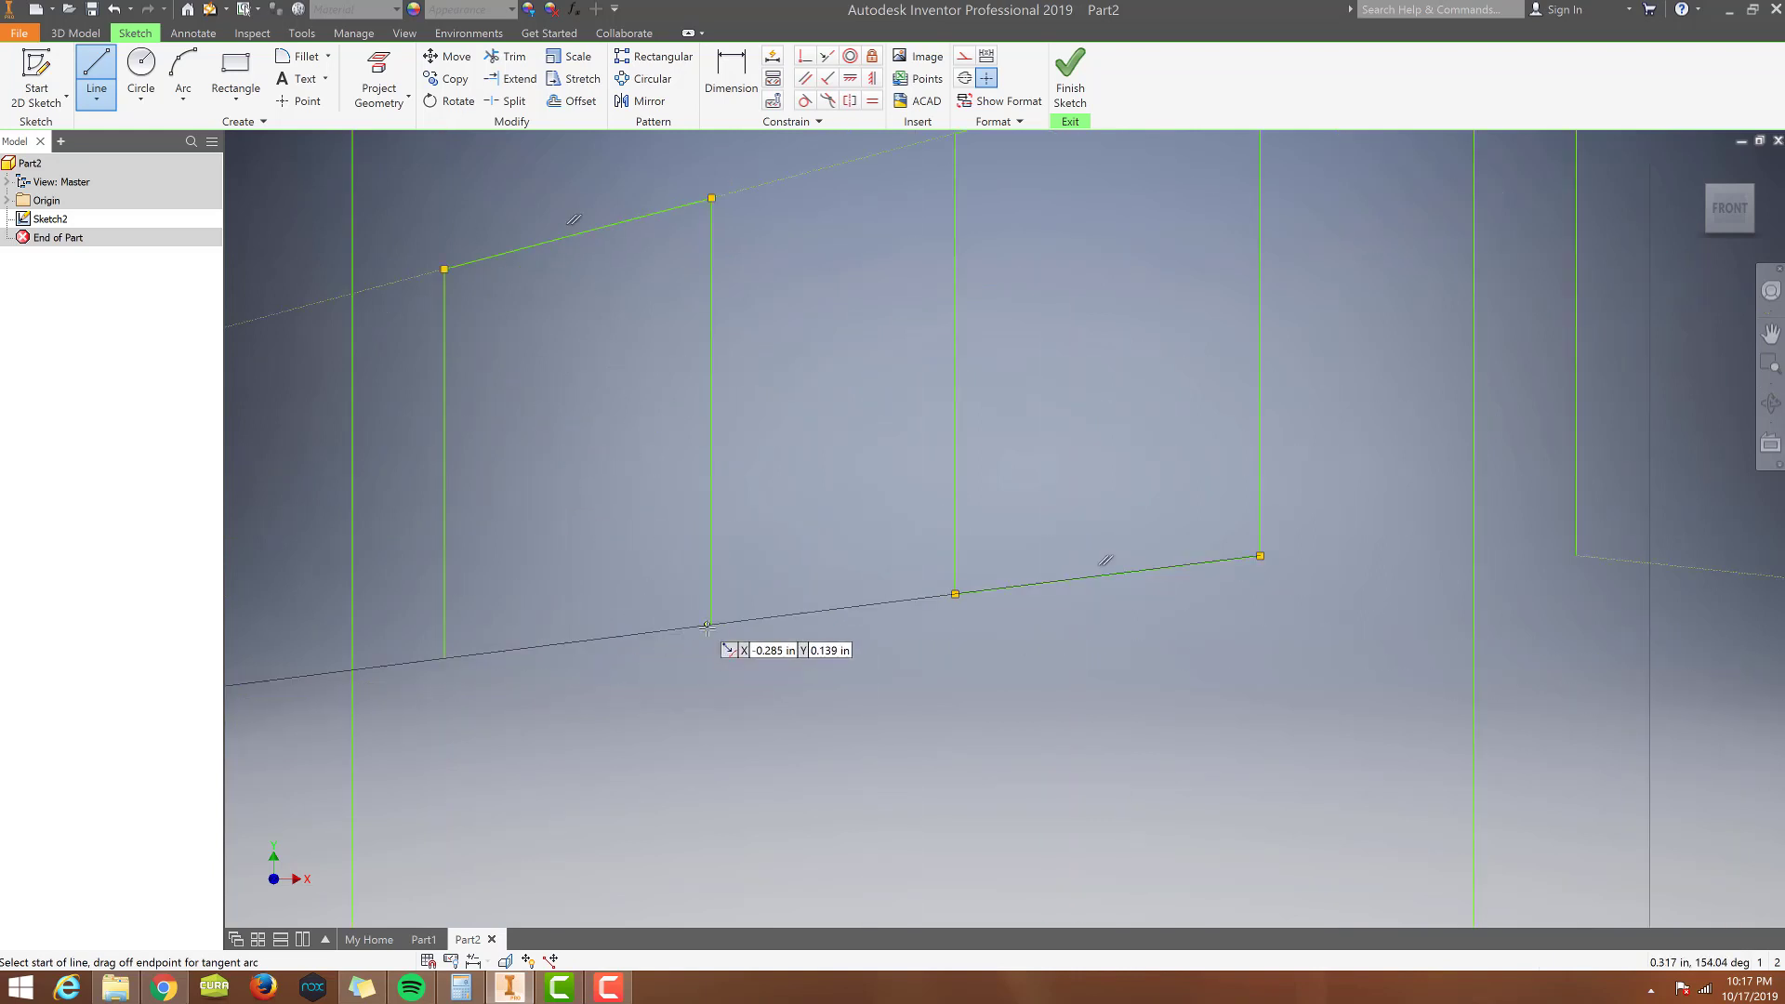
{"action": "scroll", "coordinate": [710, 624], "scroll_direction": "up", "scroll_amount": 5}
{"action": "scroll", "coordinate": [717, 678], "scroll_direction": "down", "scroll_amount": 4}
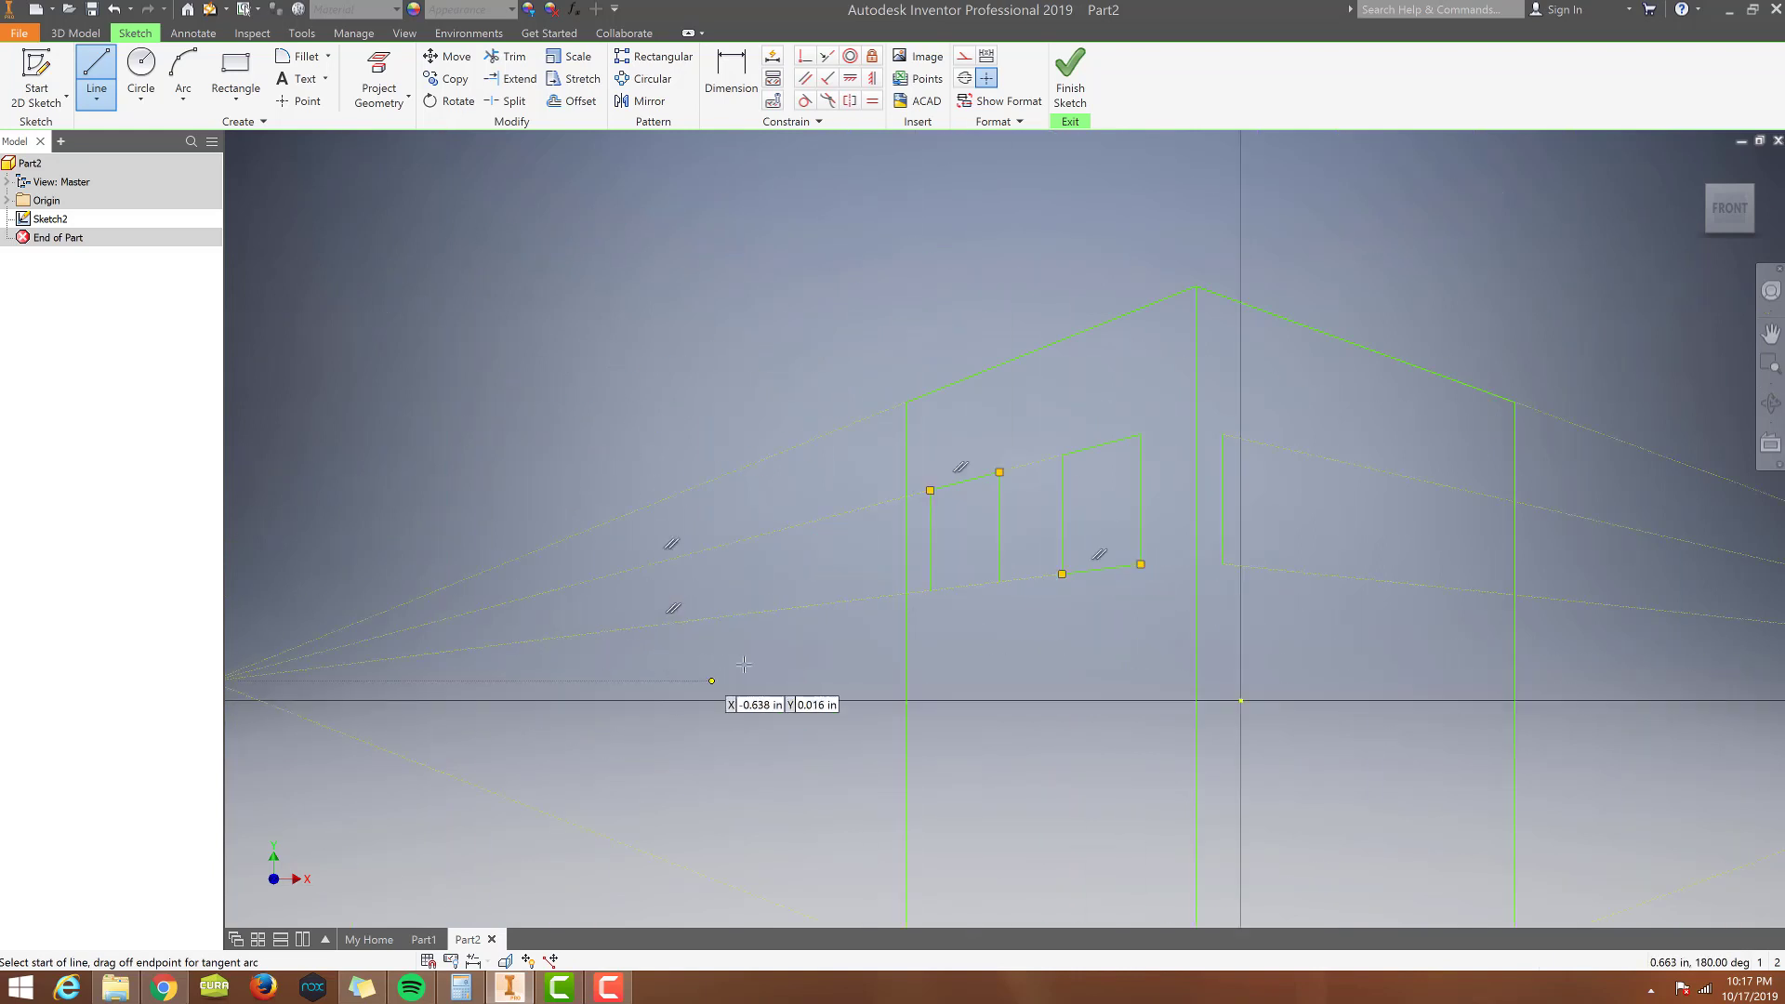
{"action": "scroll", "coordinate": [979, 556], "scroll_direction": "down", "scroll_amount": 5}
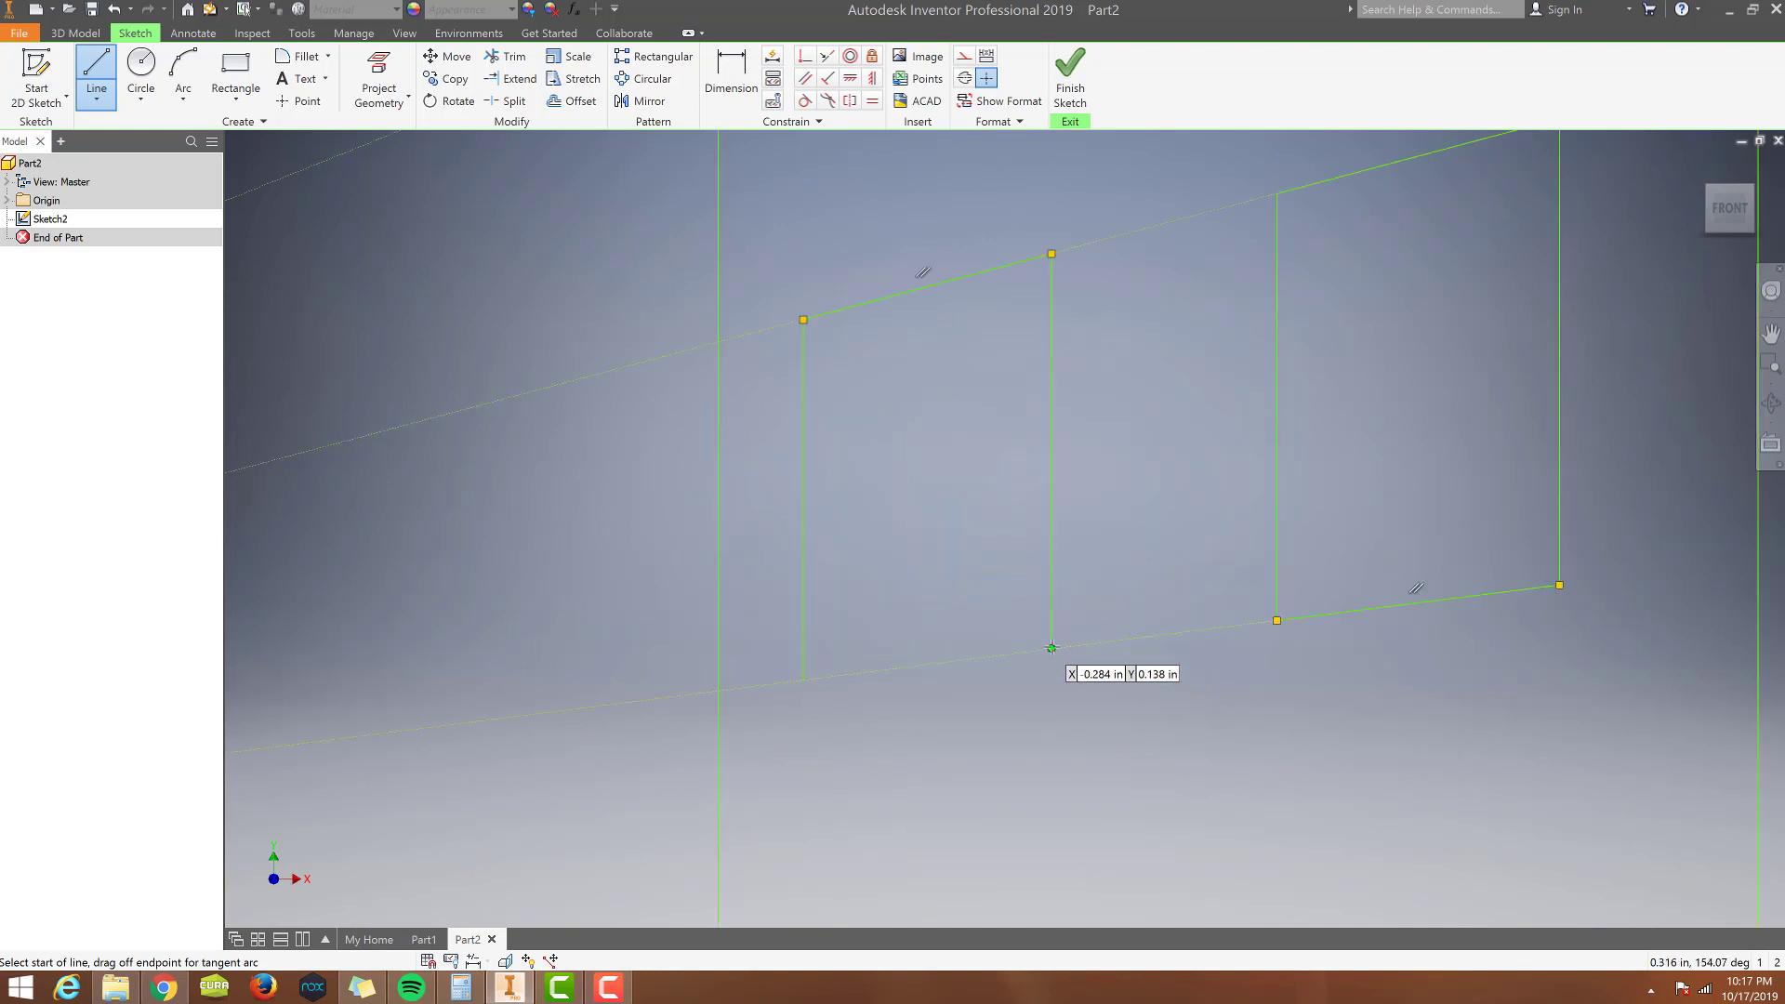
{"action": "left_click", "coordinate": [1052, 648]}
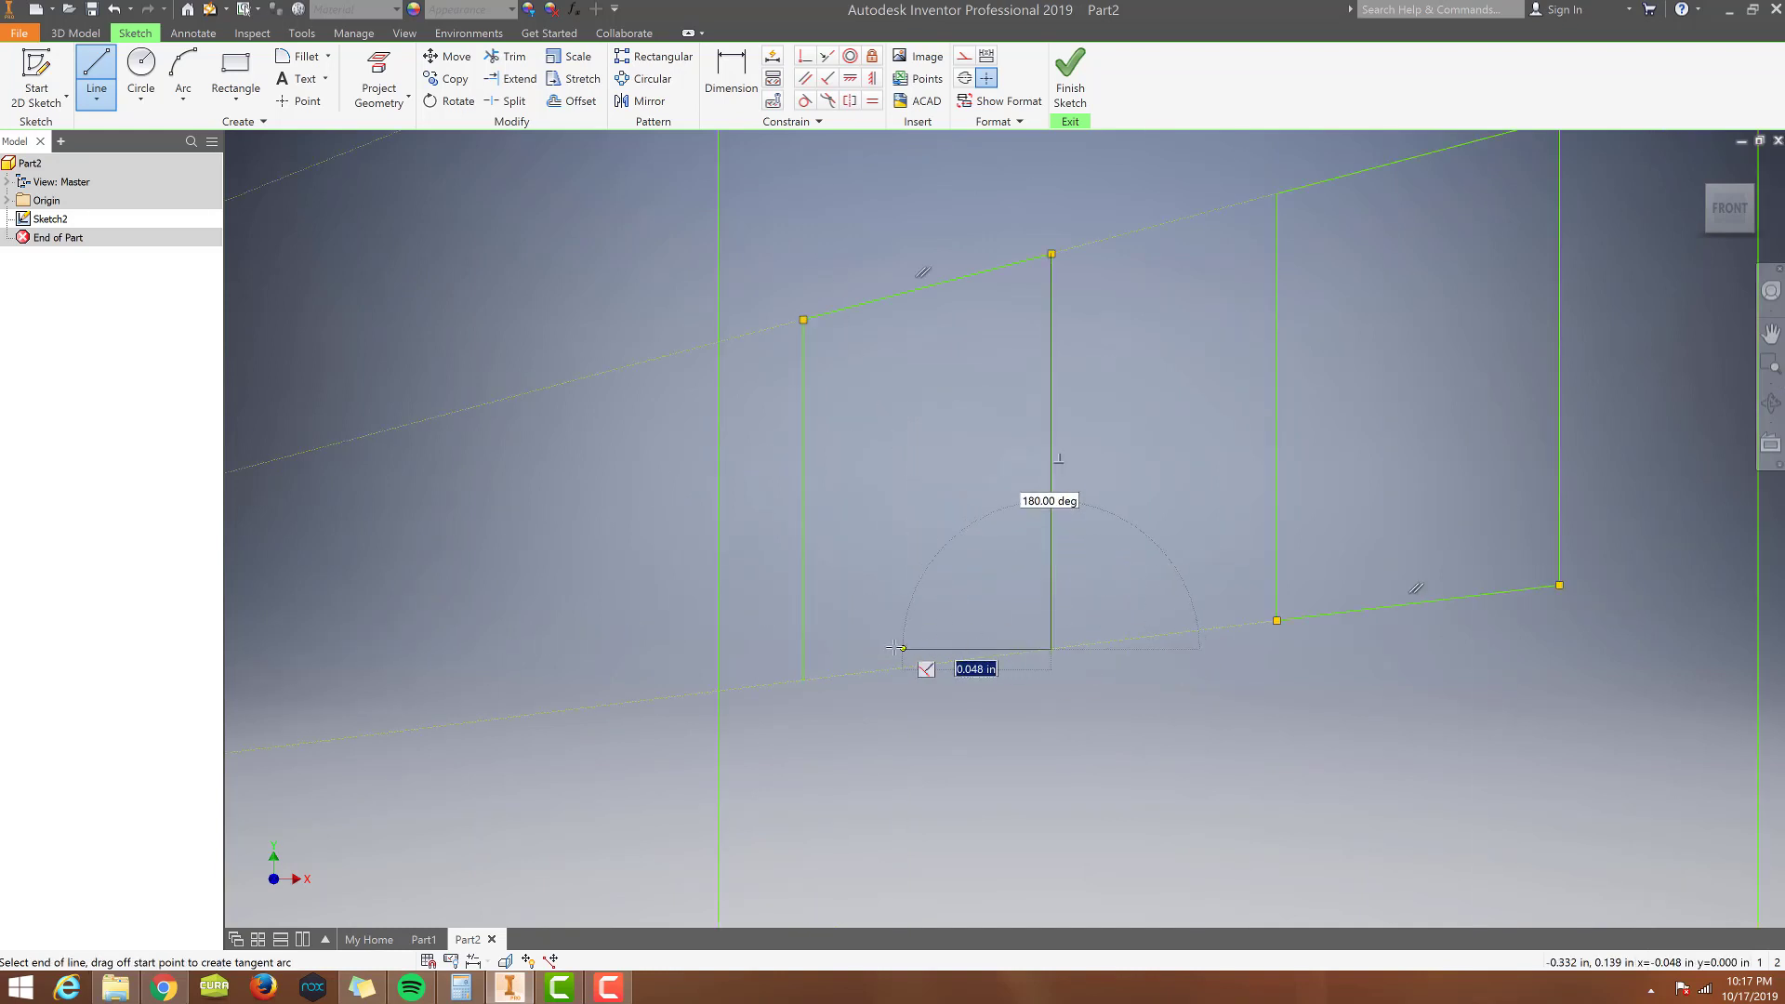
{"action": "left_click", "coordinate": [804, 644]}
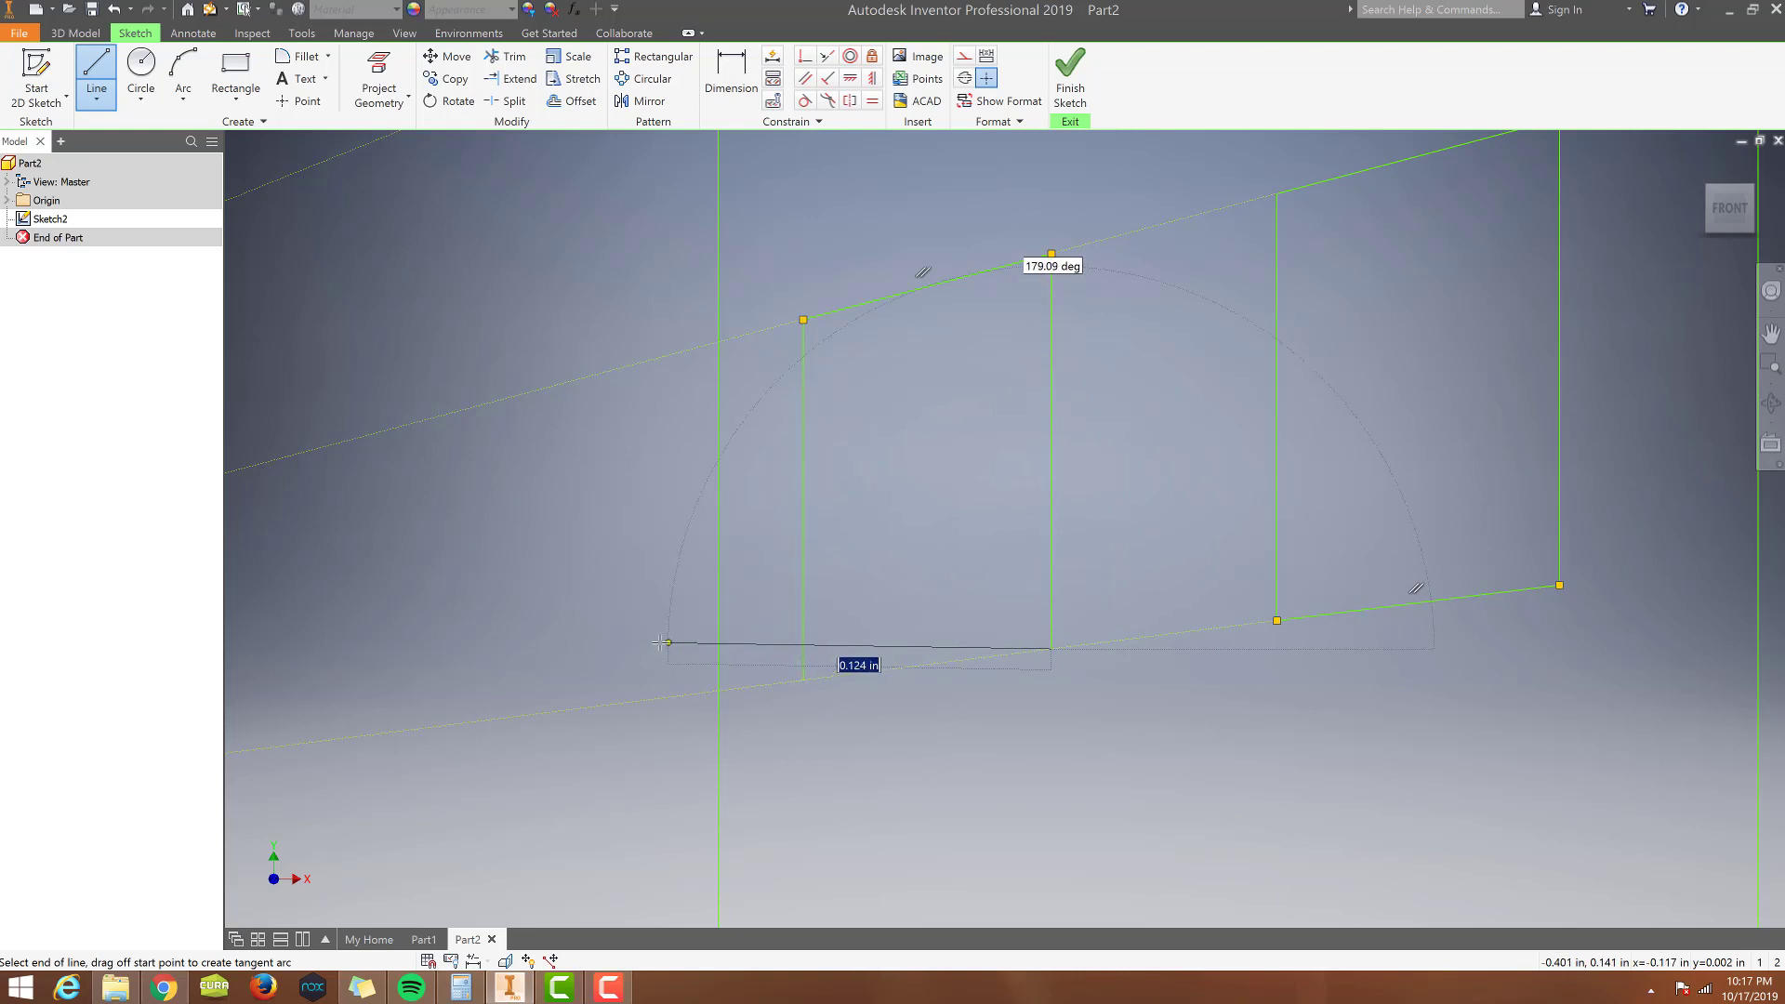
{"action": "scroll", "coordinate": [291, 636], "scroll_direction": "down", "scroll_amount": 5}
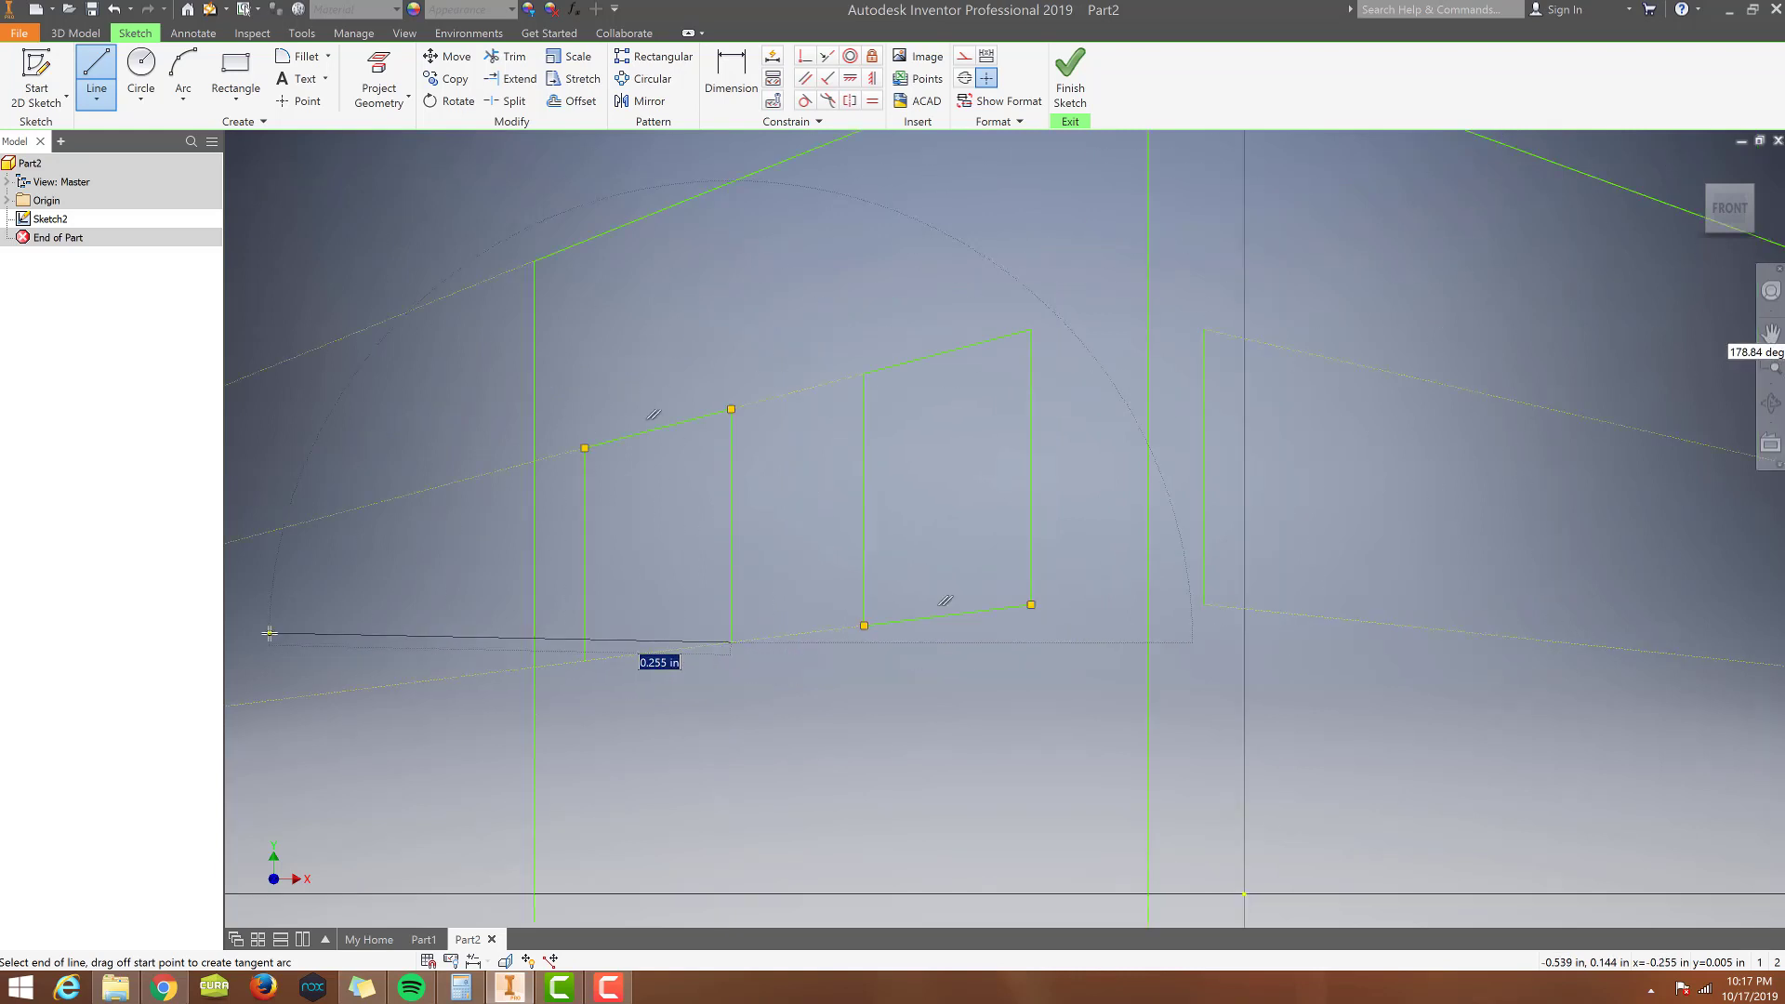
{"action": "scroll", "coordinate": [319, 636], "scroll_direction": "down", "scroll_amount": 2}
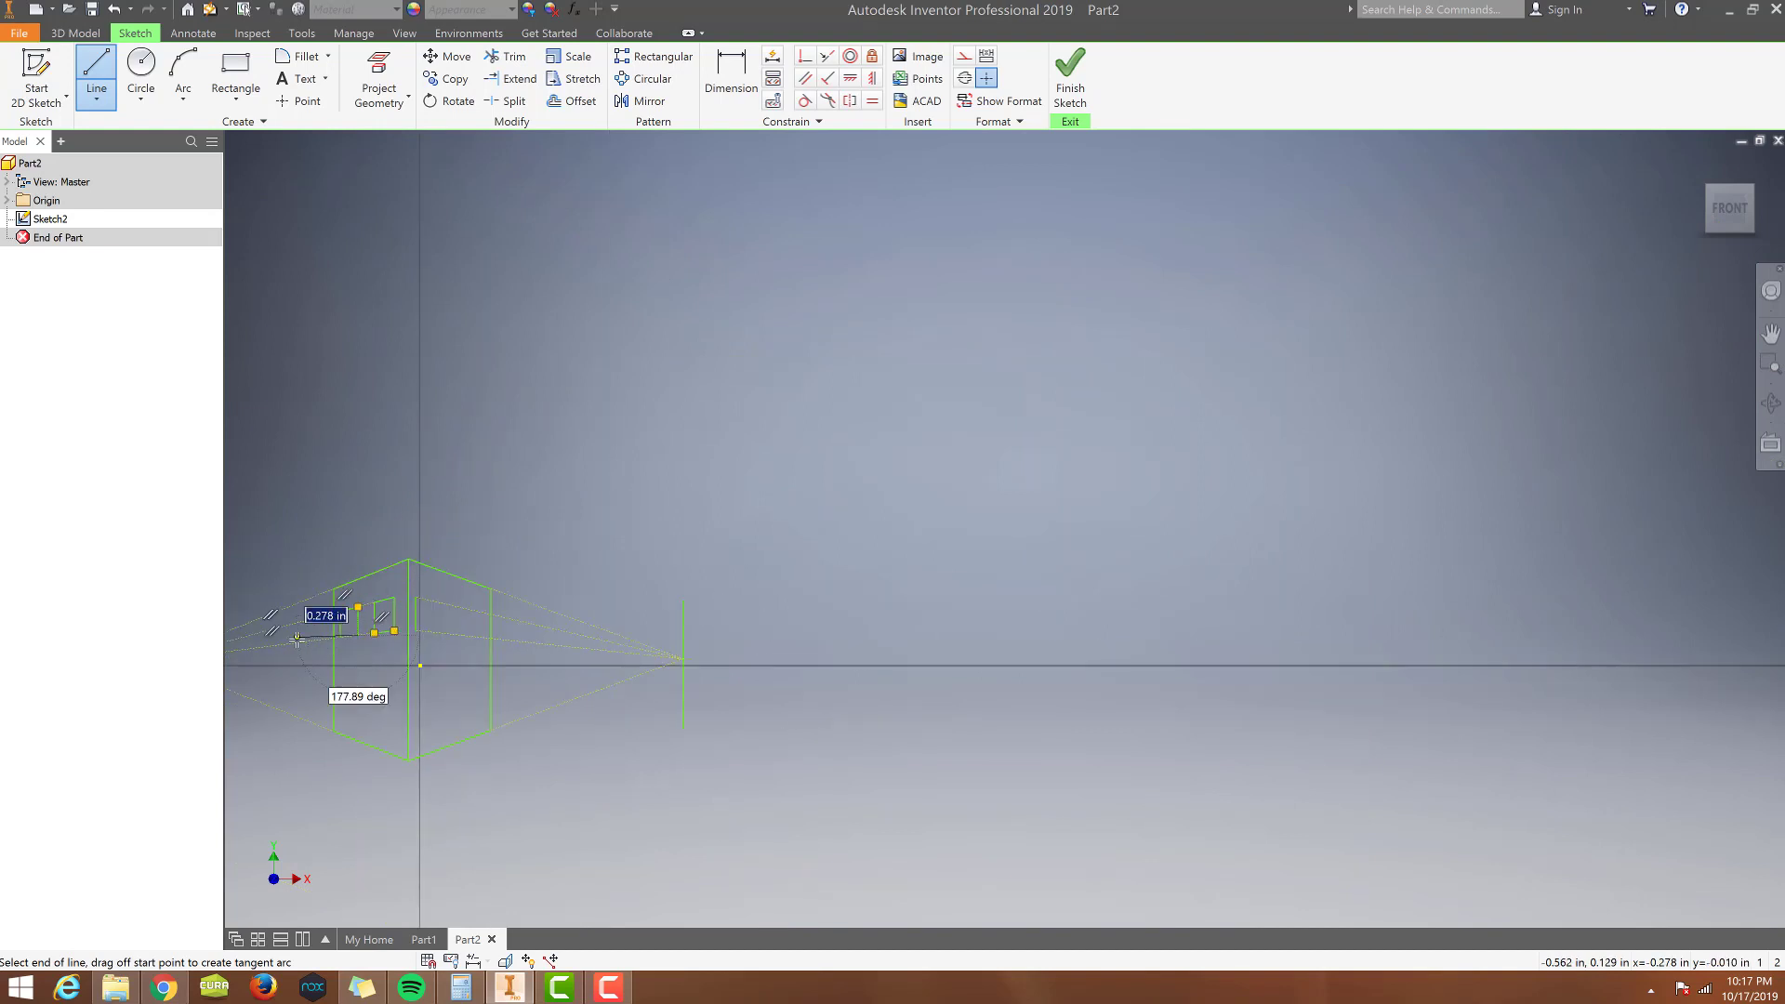
{"action": "scroll", "coordinate": [307, 629], "scroll_direction": "up", "scroll_amount": 5}
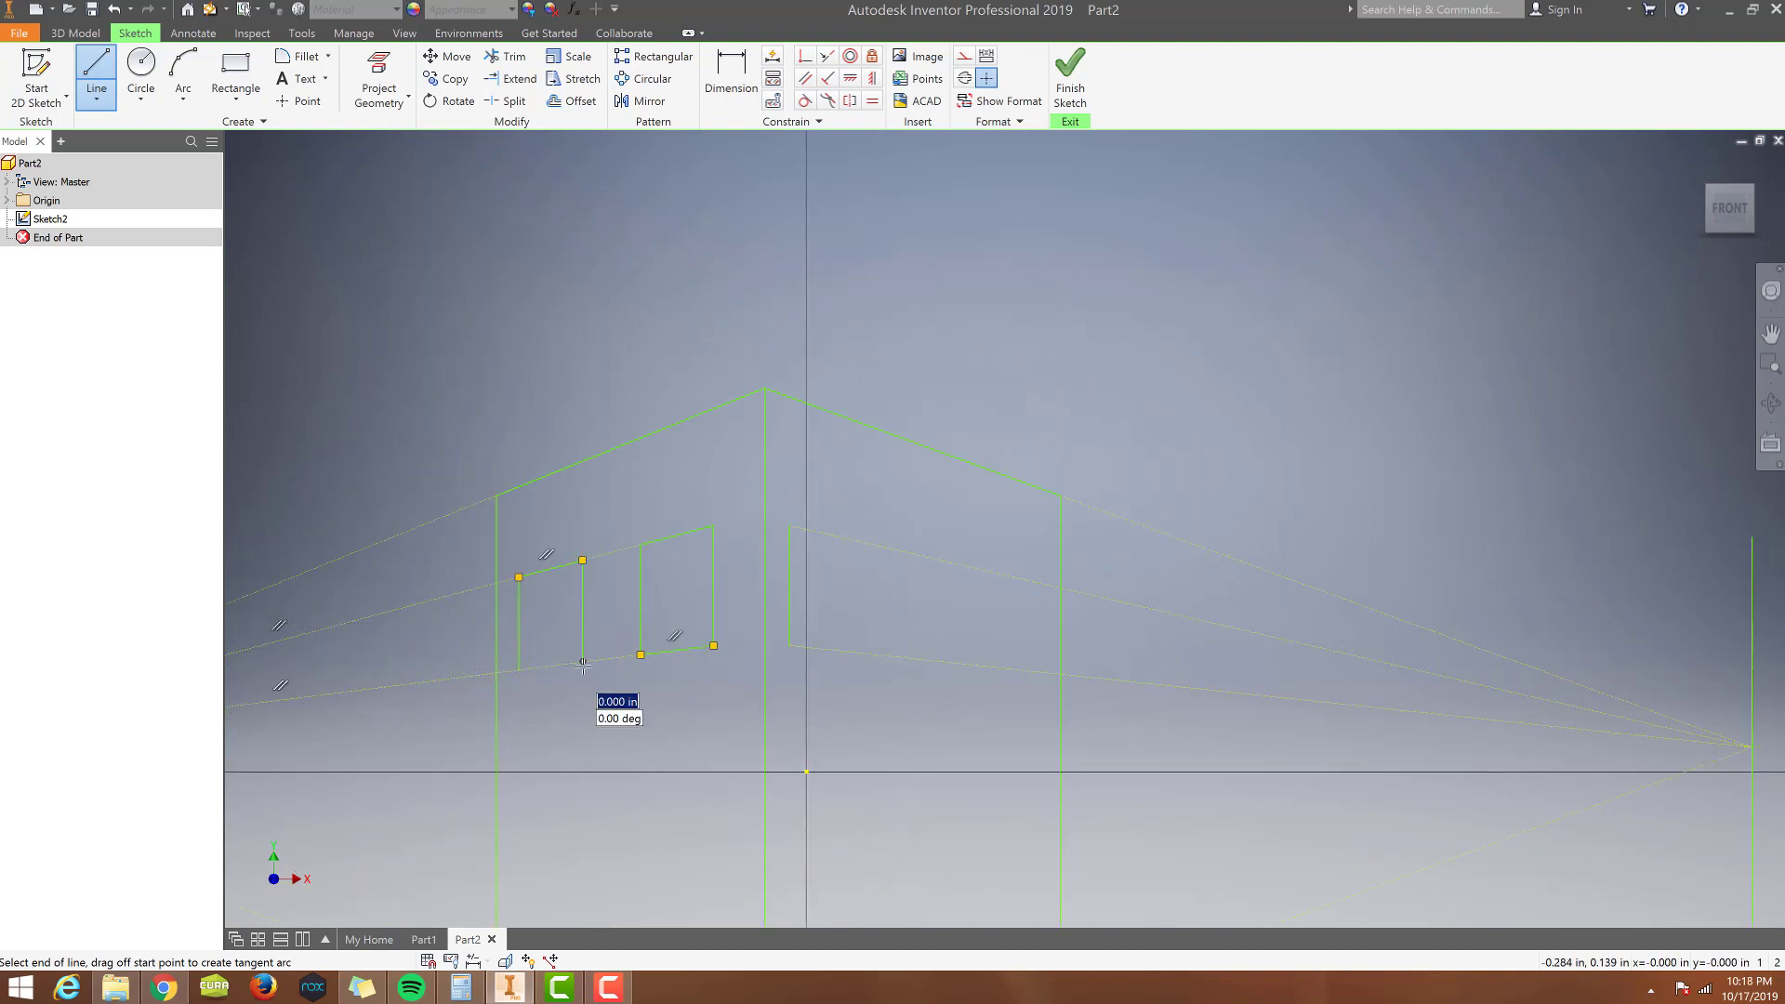
{"action": "scroll", "coordinate": [582, 667], "scroll_direction": "up", "scroll_amount": 6}
{"action": "key", "text": "Escape"}
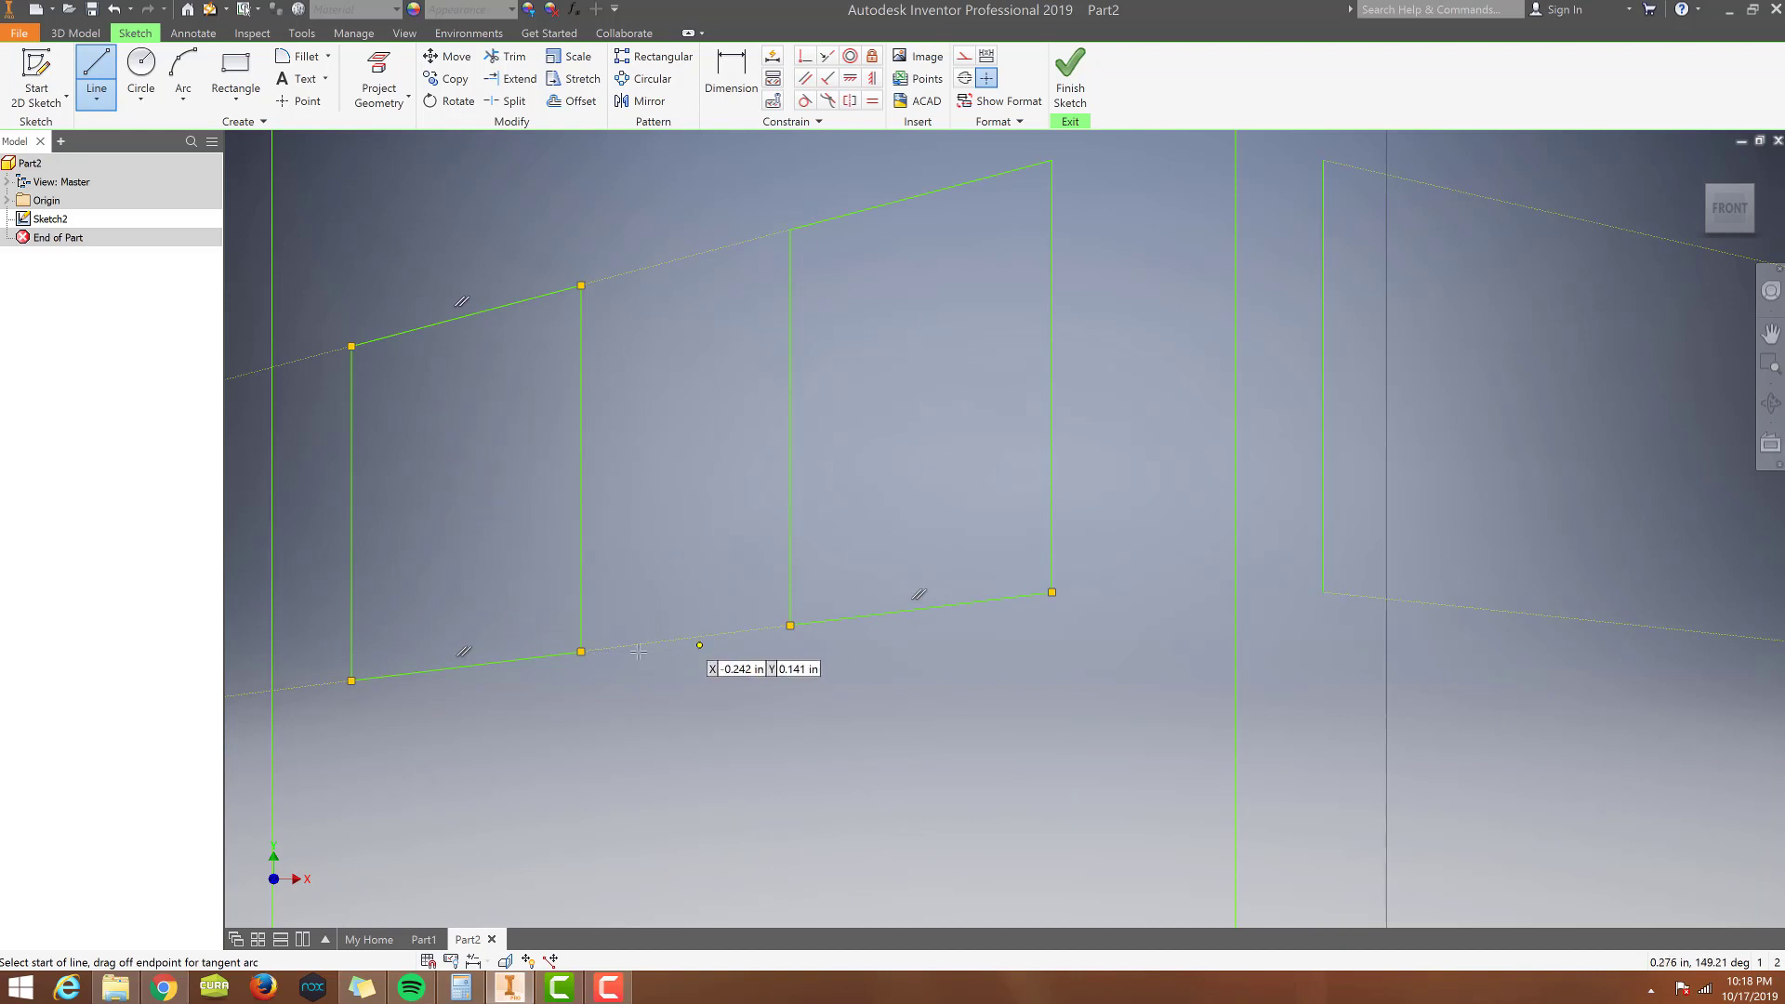
Draw the far vertical edge of the right face's first window between the upper and lower guide lines.
{"action": "scroll", "coordinate": [712, 679], "scroll_direction": "down", "scroll_amount": 5}
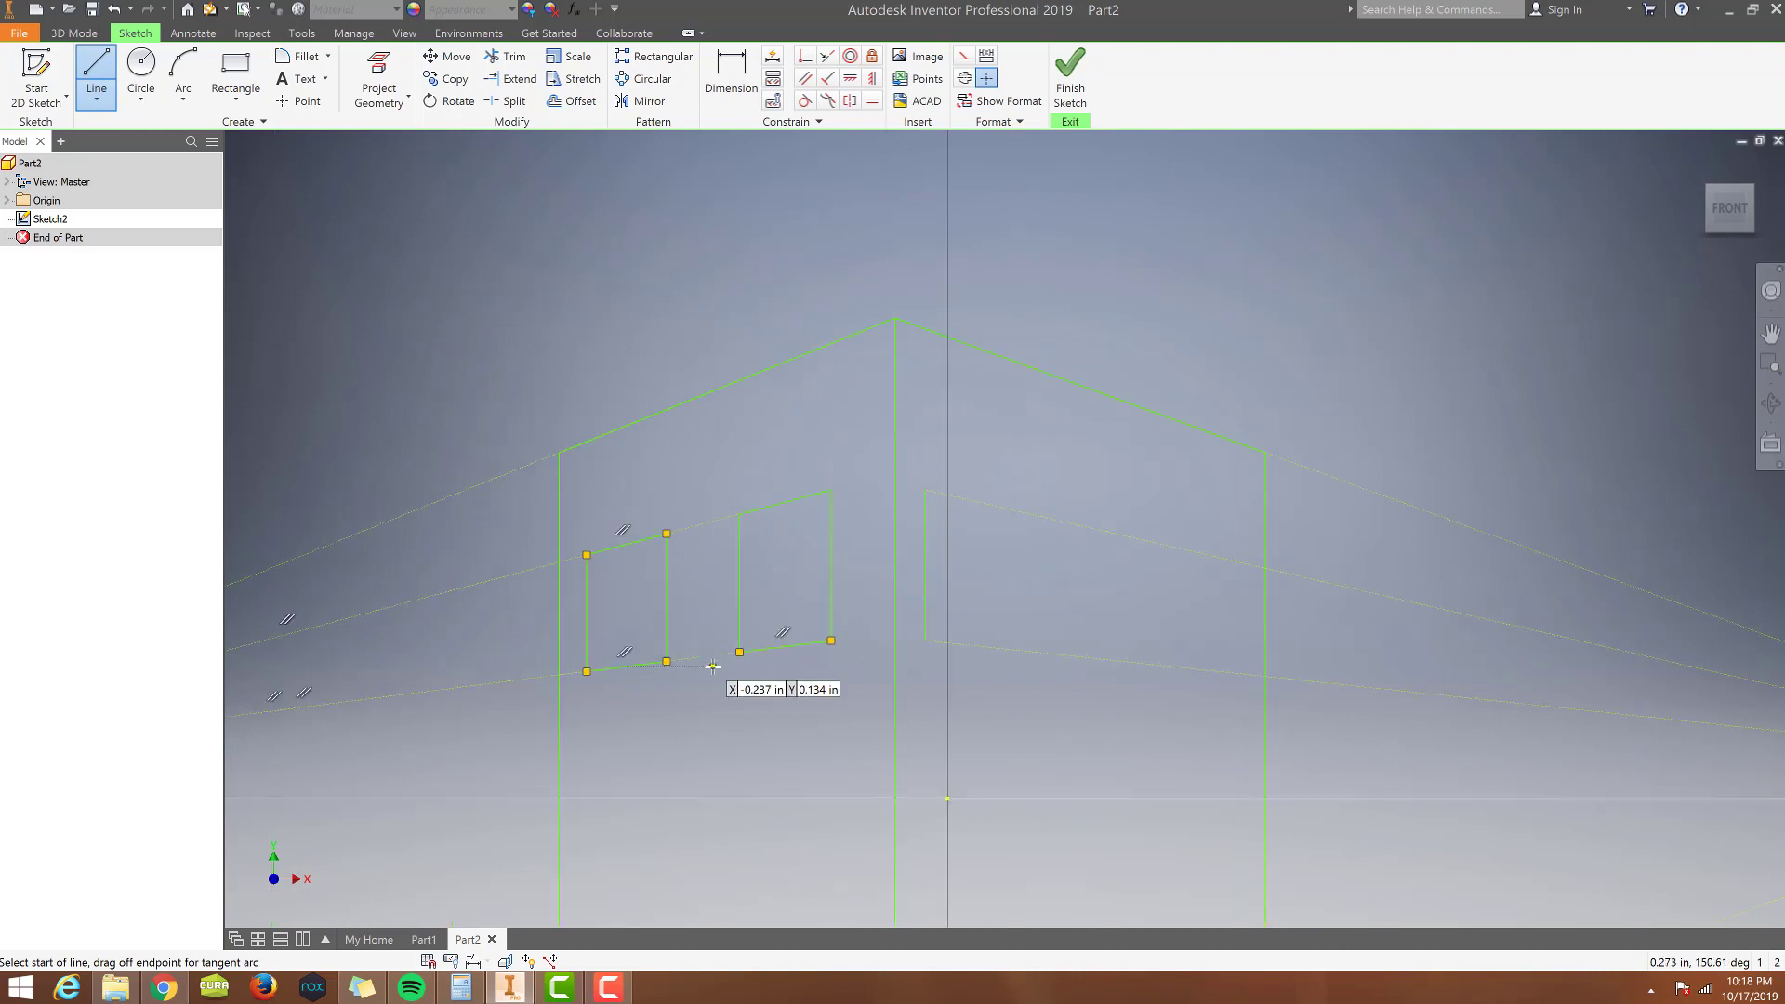
{"action": "scroll", "coordinate": [683, 716], "scroll_direction": "up", "scroll_amount": 2}
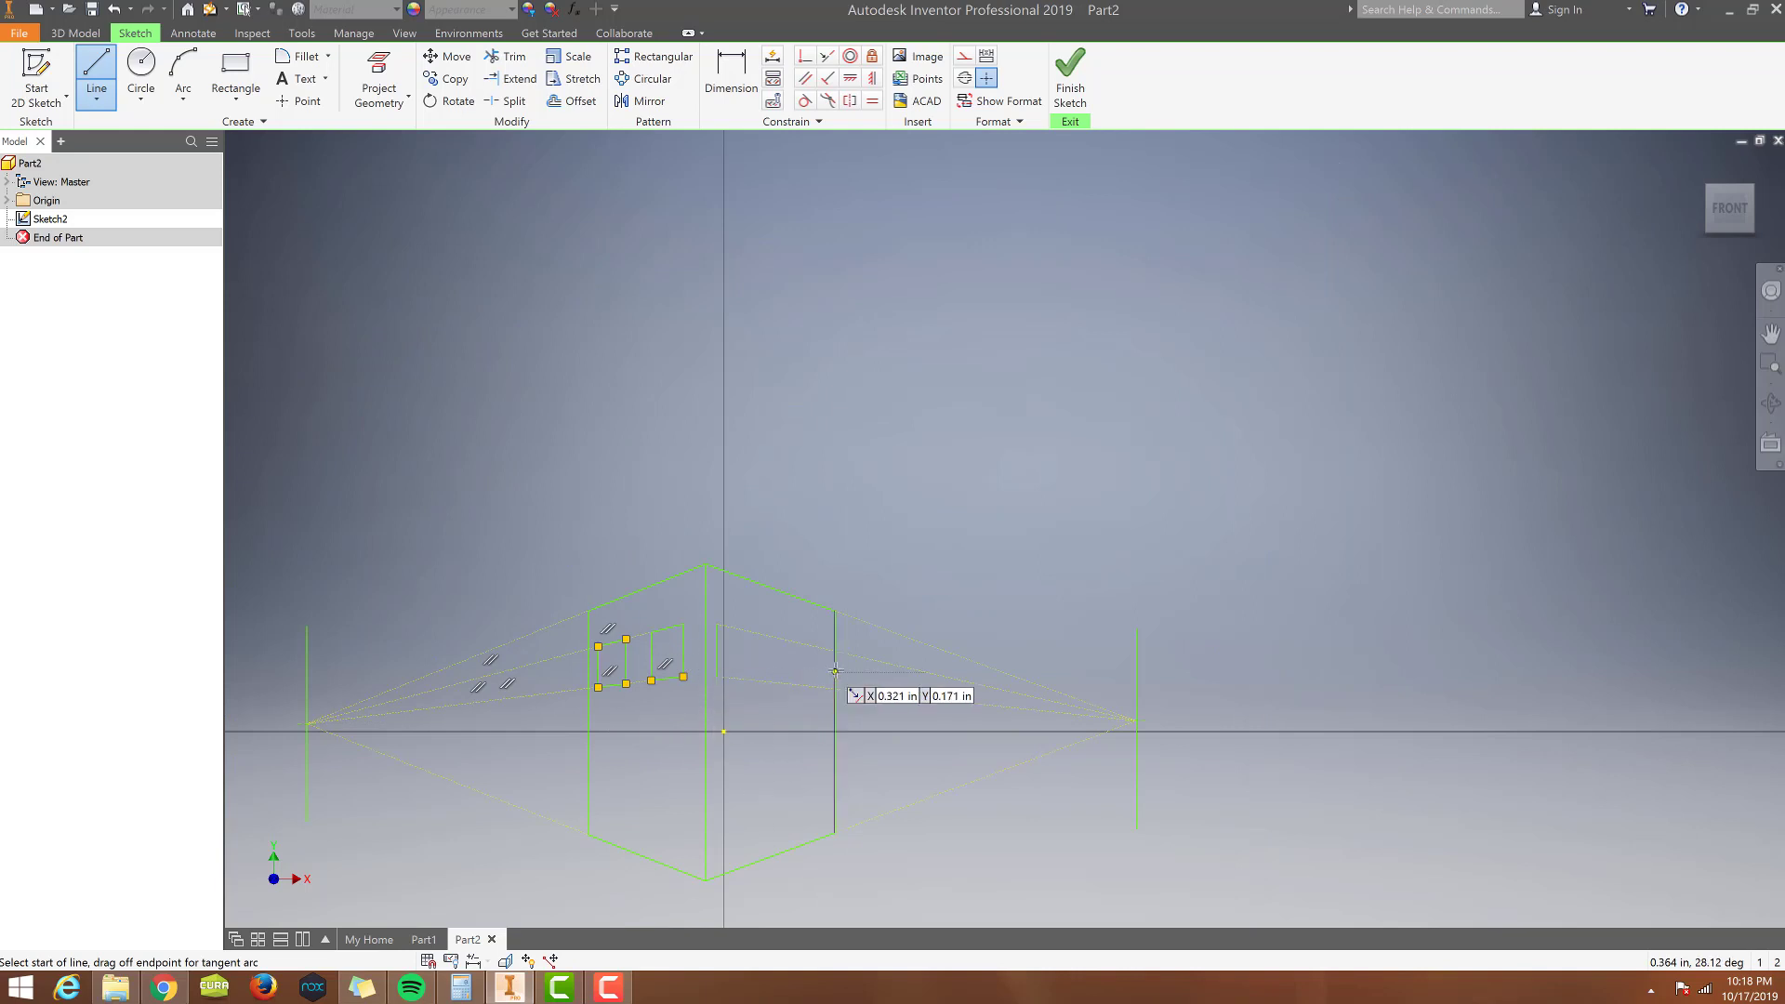
{"action": "scroll", "coordinate": [725, 641], "scroll_direction": "up", "scroll_amount": 5}
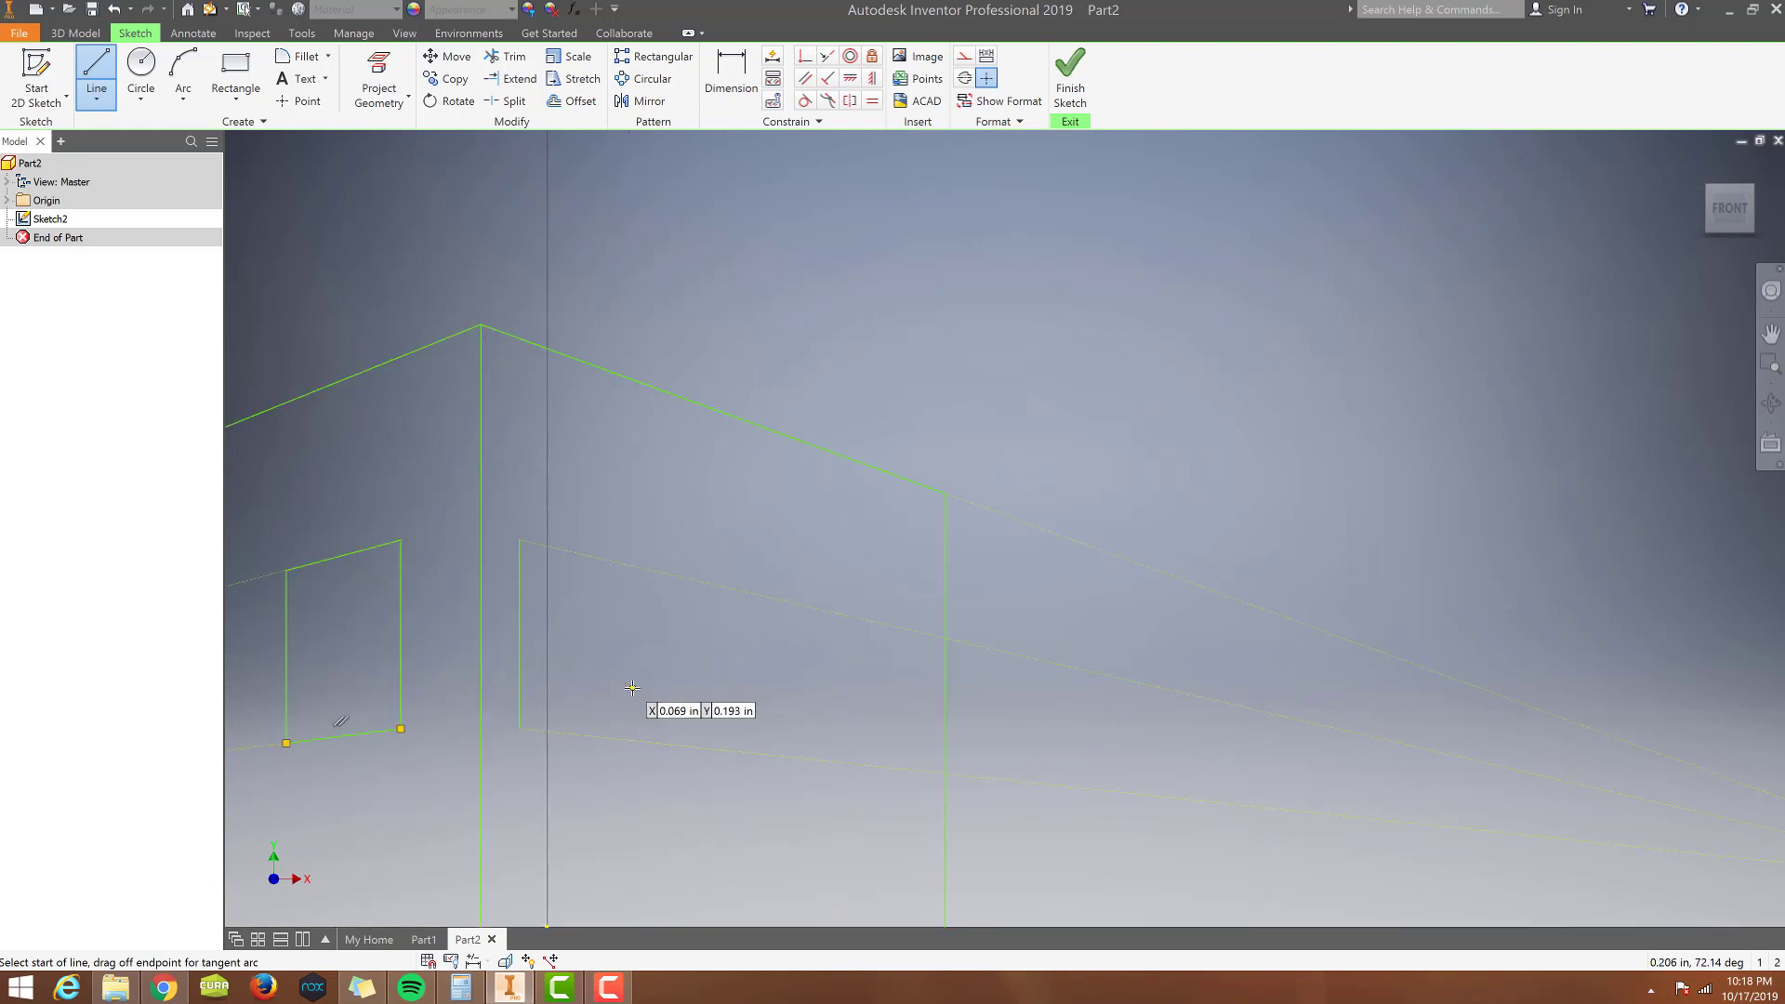
{"action": "left_click", "coordinate": [654, 571]}
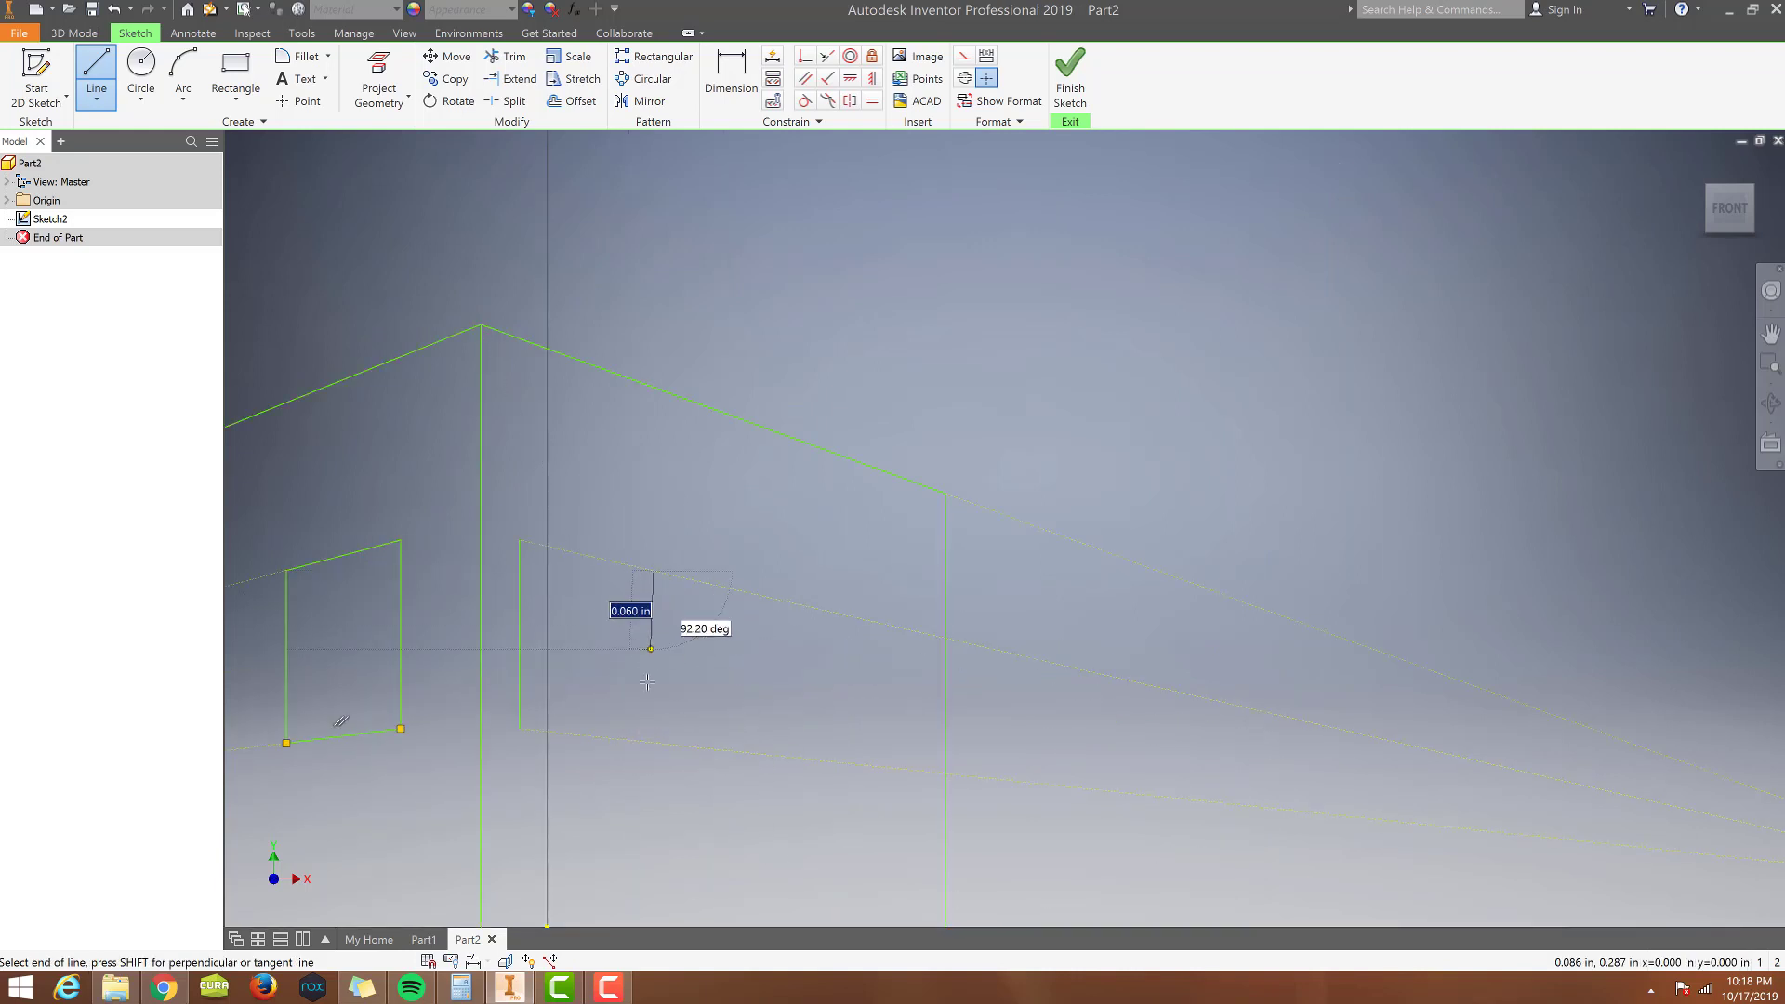
{"action": "double_click", "coordinate": [655, 742]}
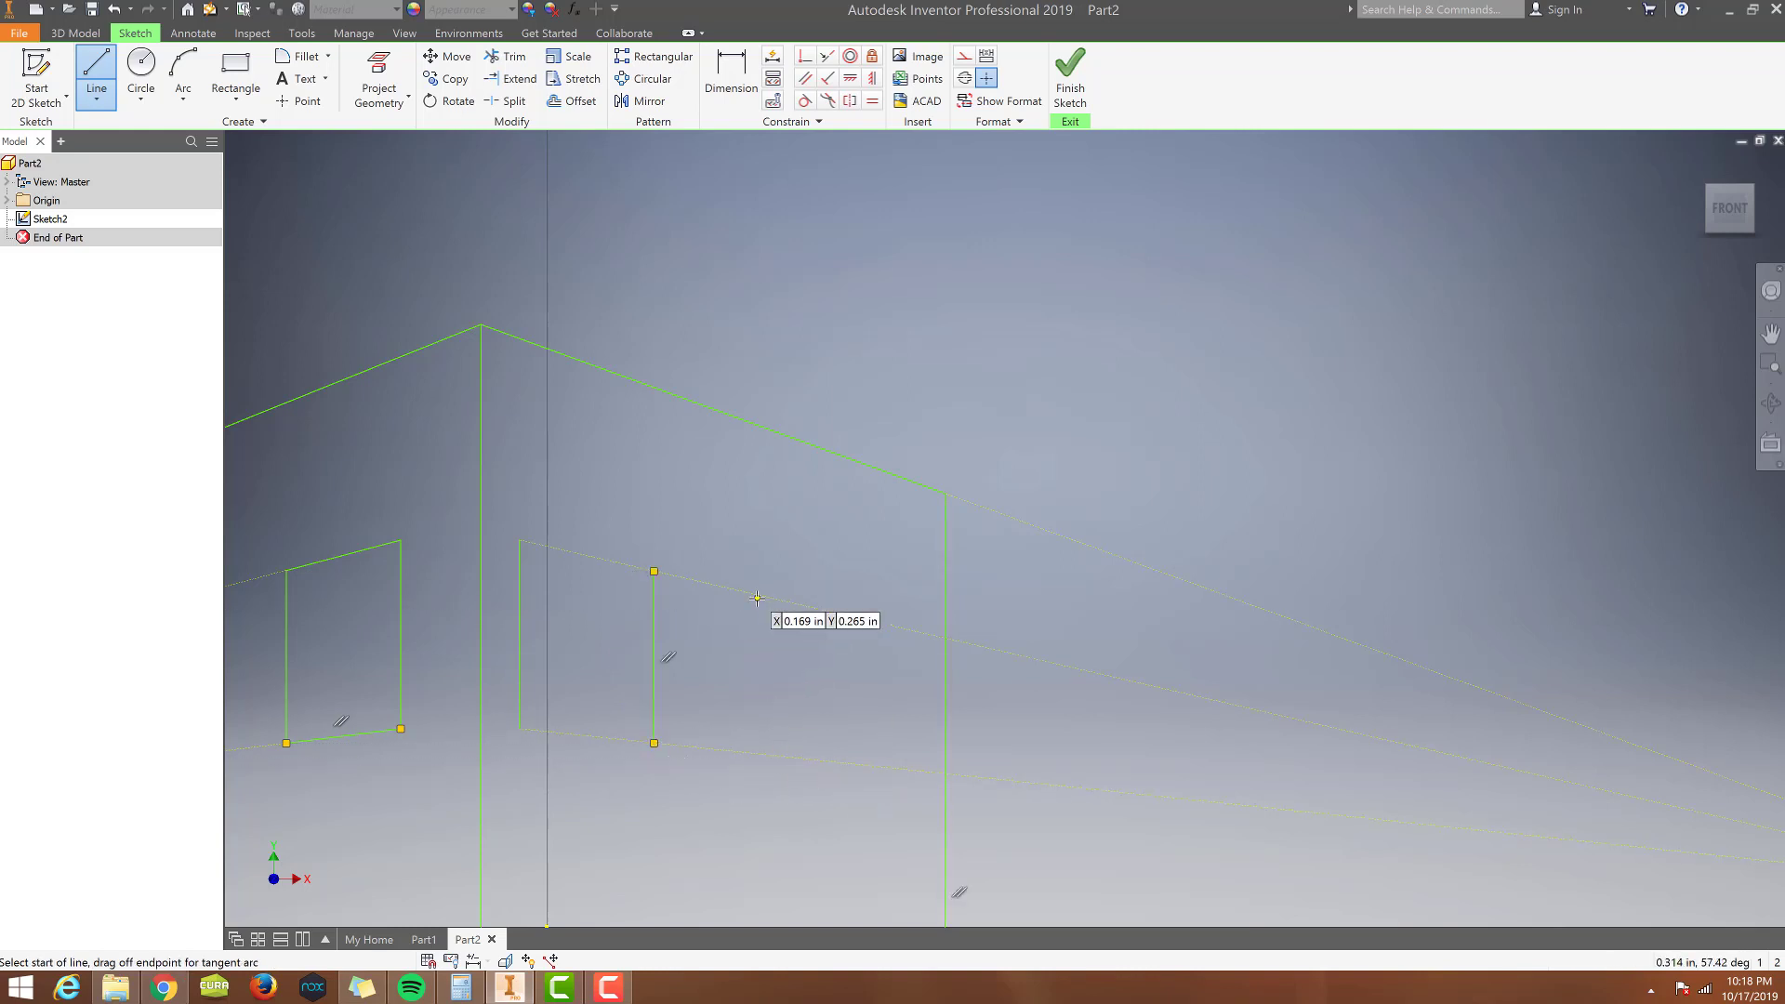
Draw two vertical lines between the right face's guide lines as the near and far edges of its second window.
{"action": "left_click", "coordinate": [750, 753]}
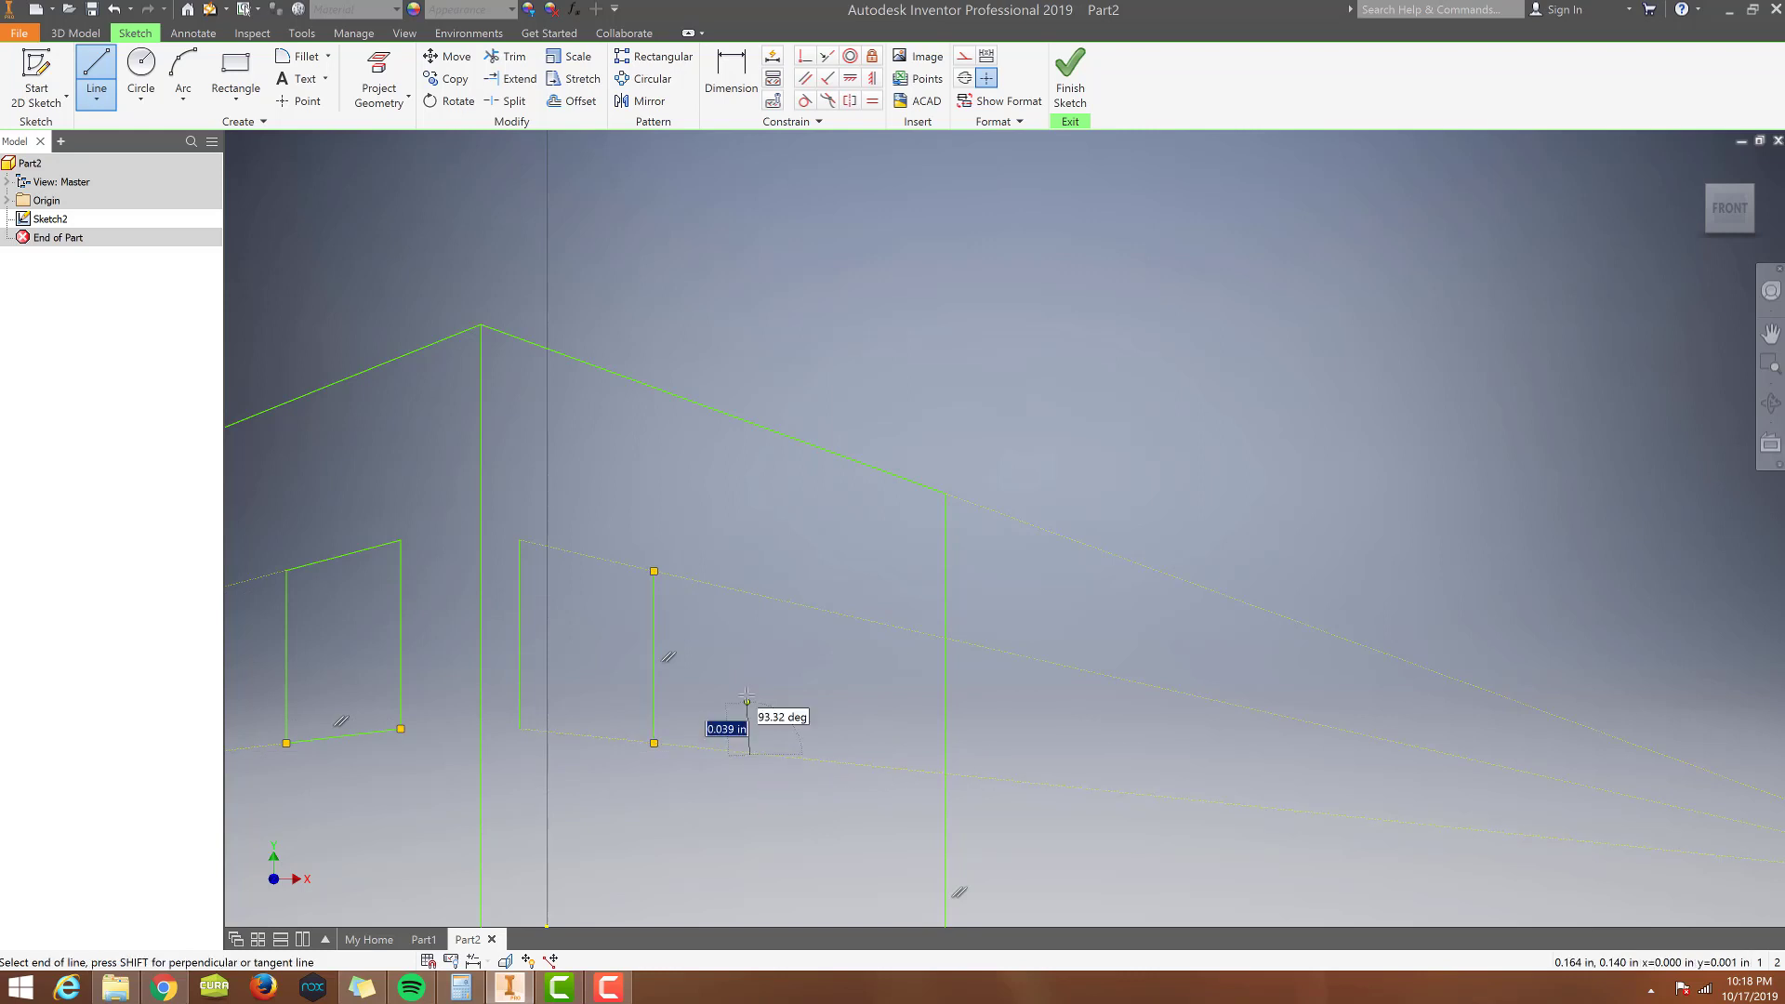
{"action": "double_click", "coordinate": [751, 595]}
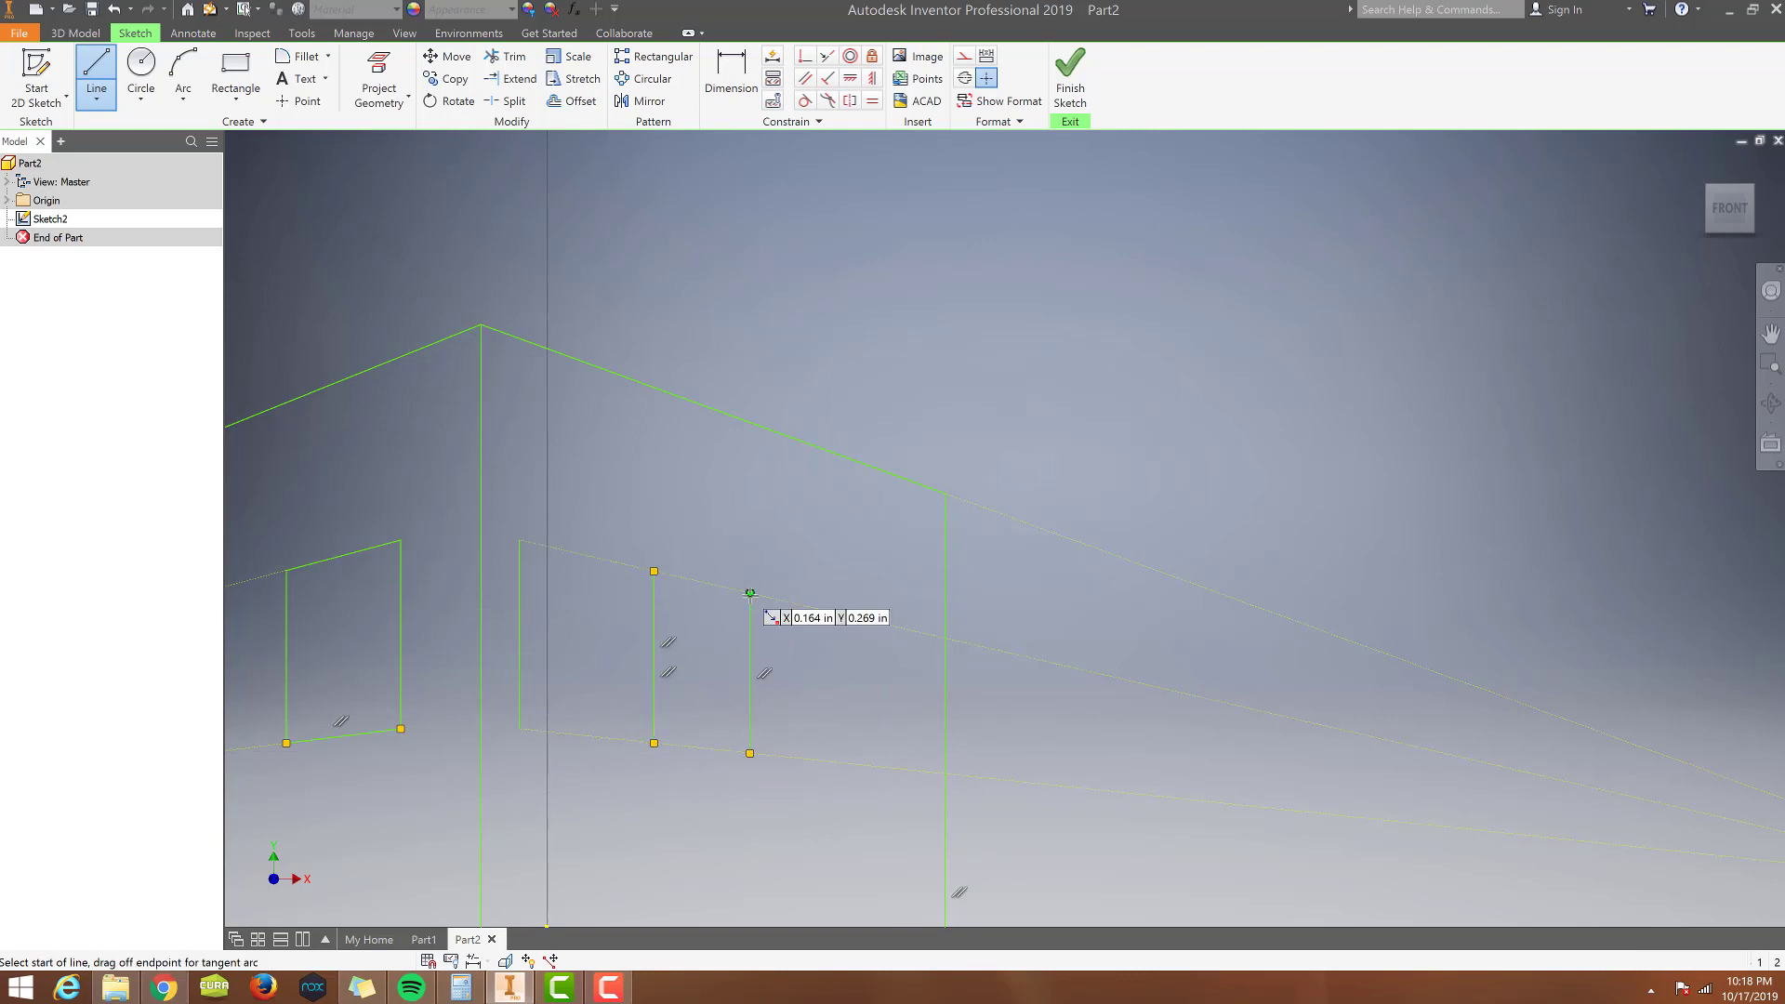
{"action": "left_click", "coordinate": [851, 615]}
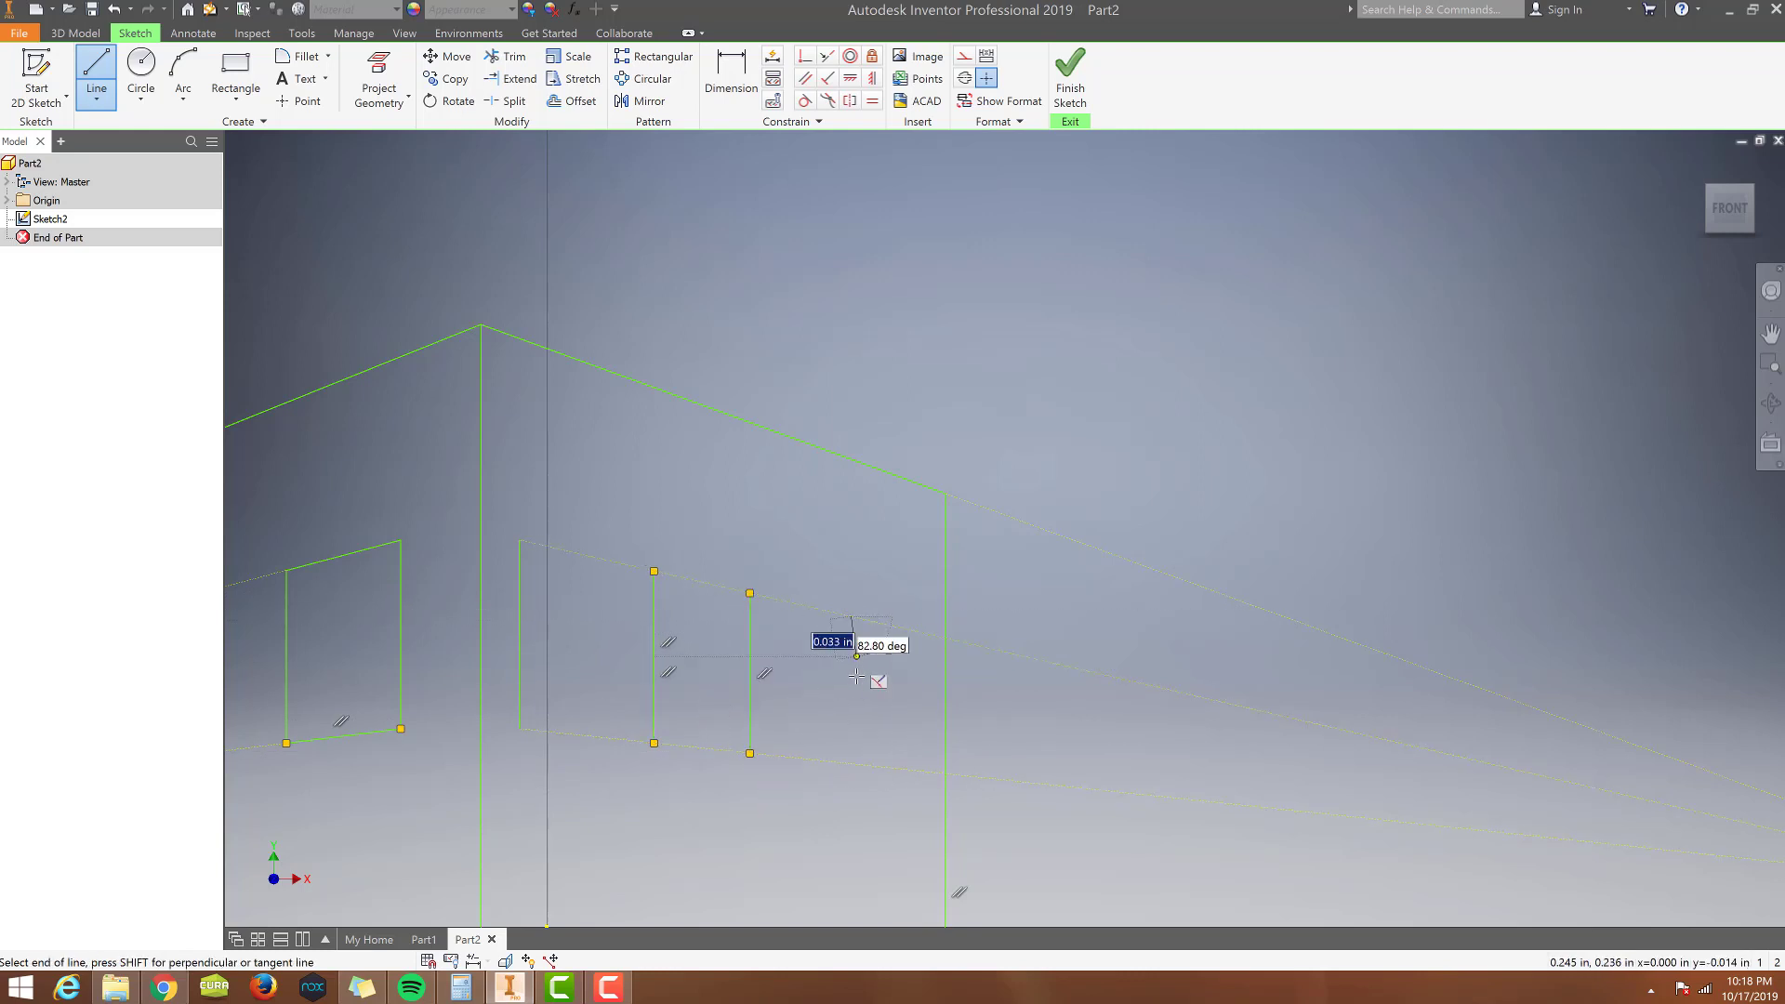
{"action": "double_click", "coordinate": [851, 763]}
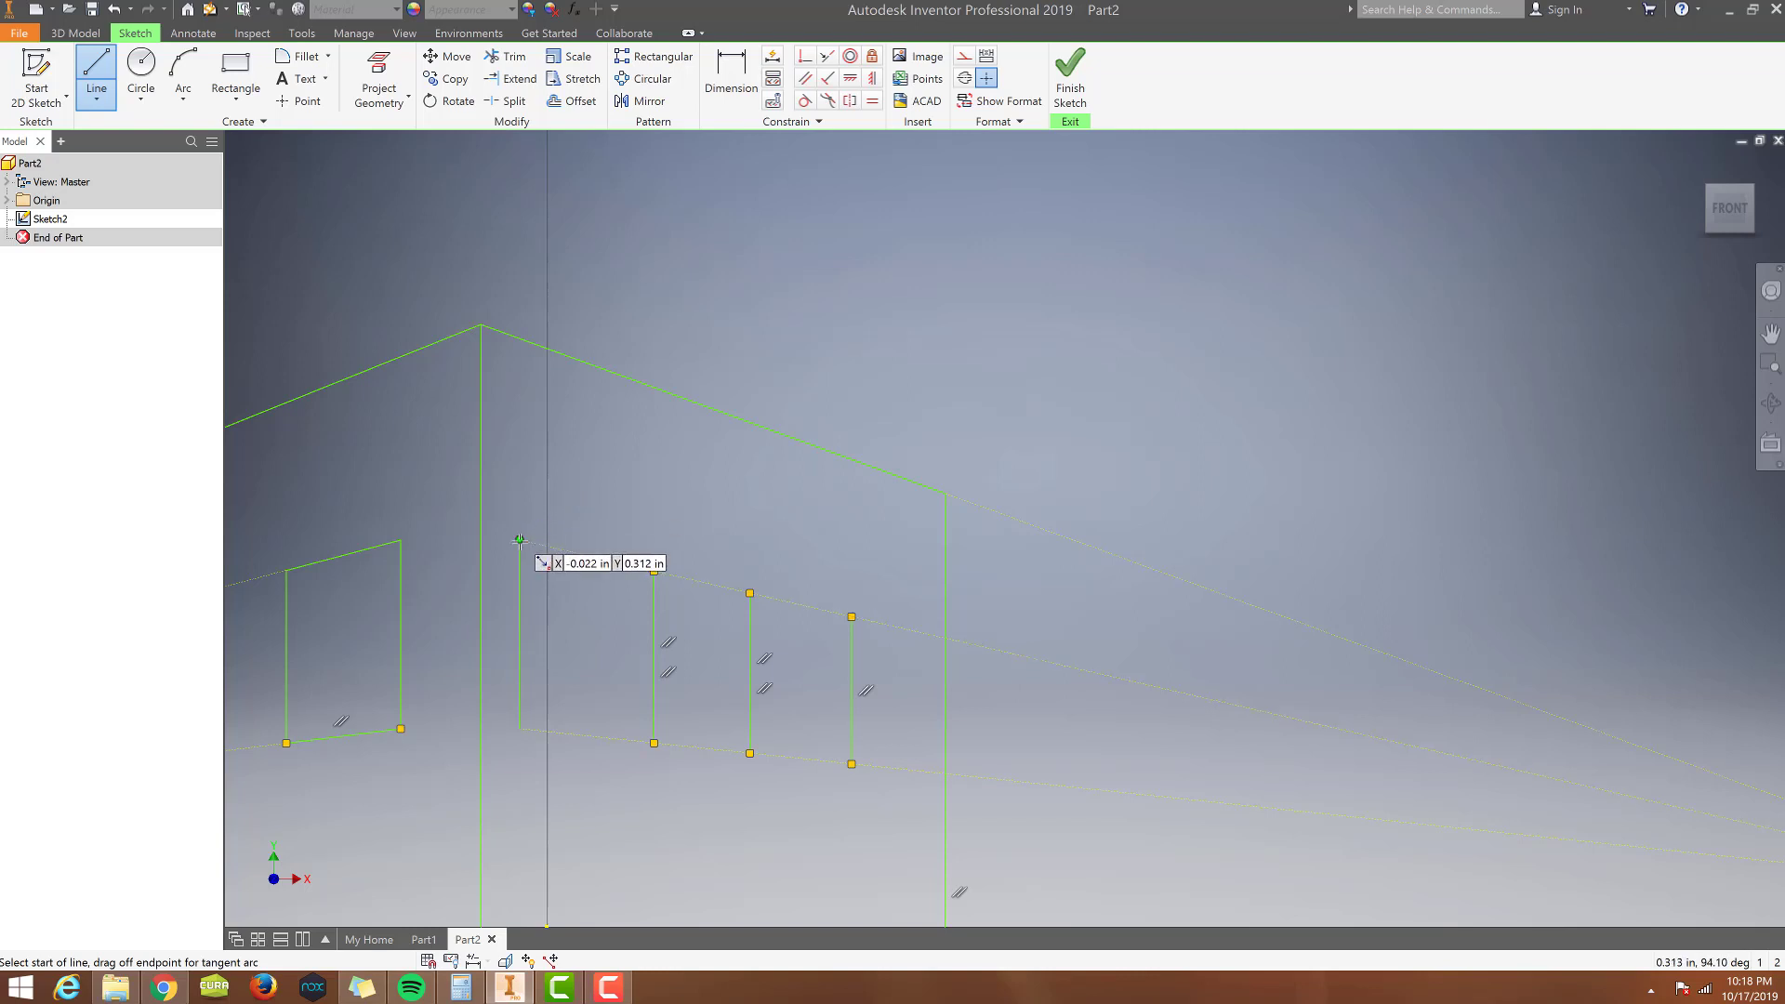
Trace the top and bottom edges of the right face's first window along the guide lines.
{"action": "left_click", "coordinate": [652, 571]}
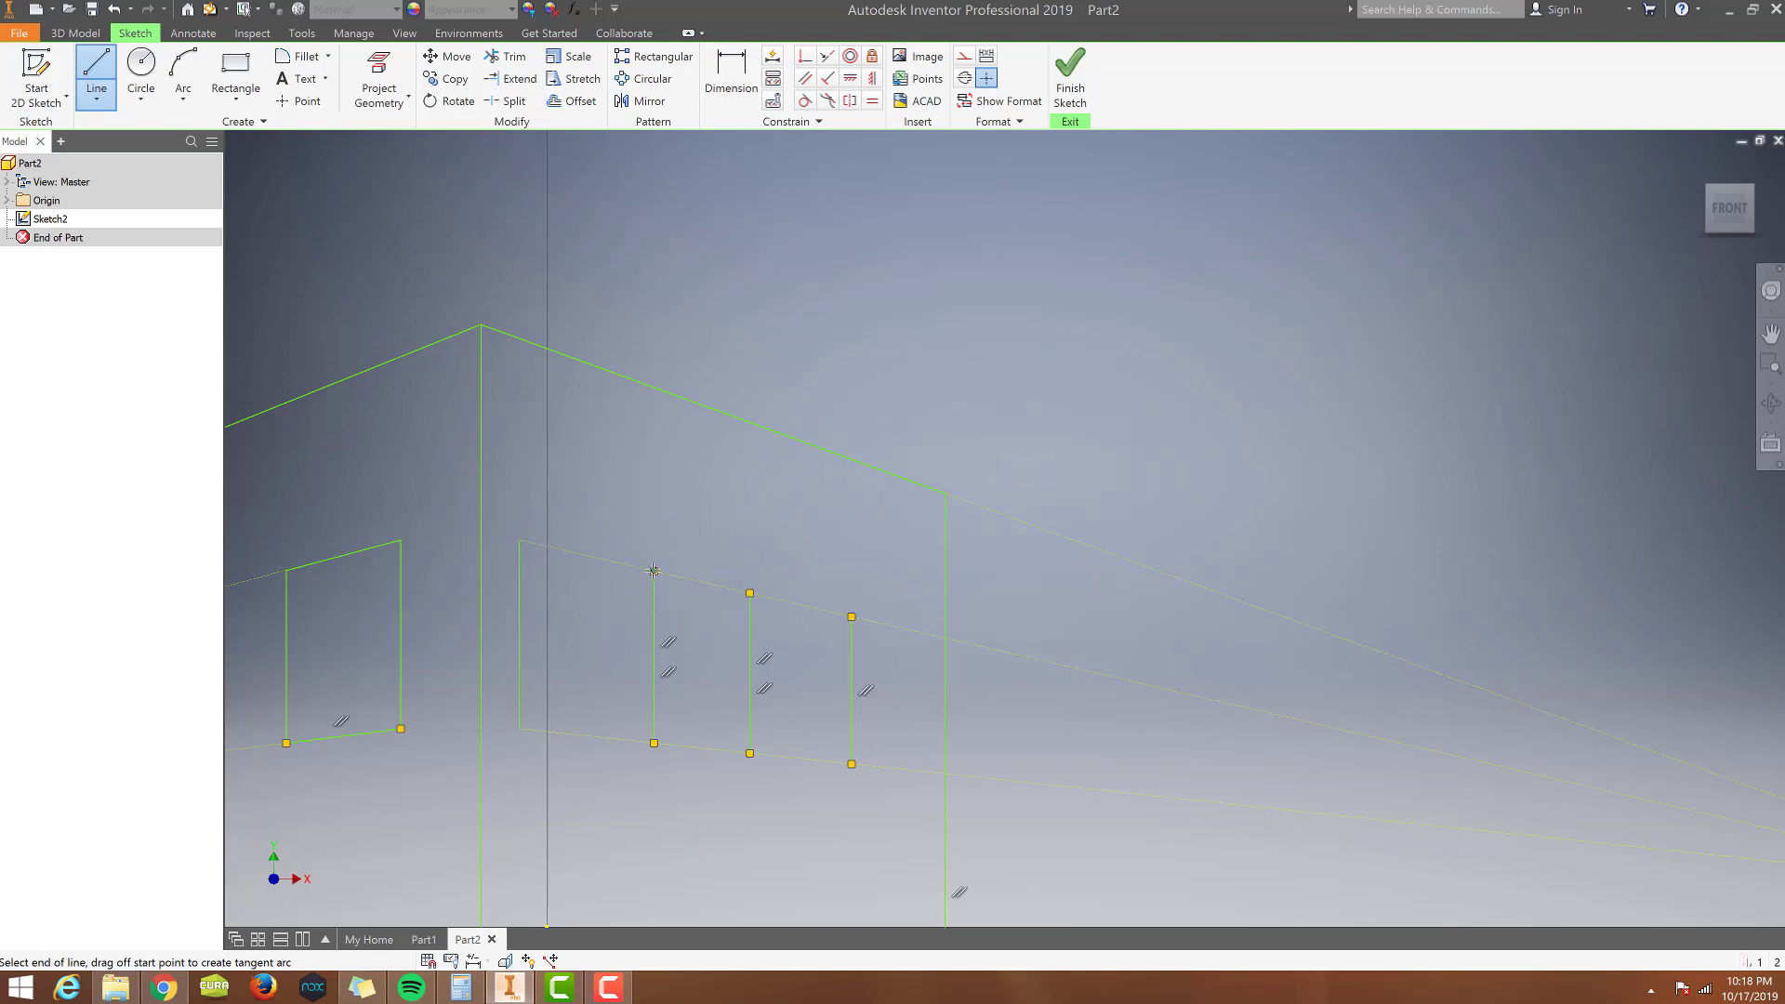
{"action": "double_click", "coordinate": [519, 539]}
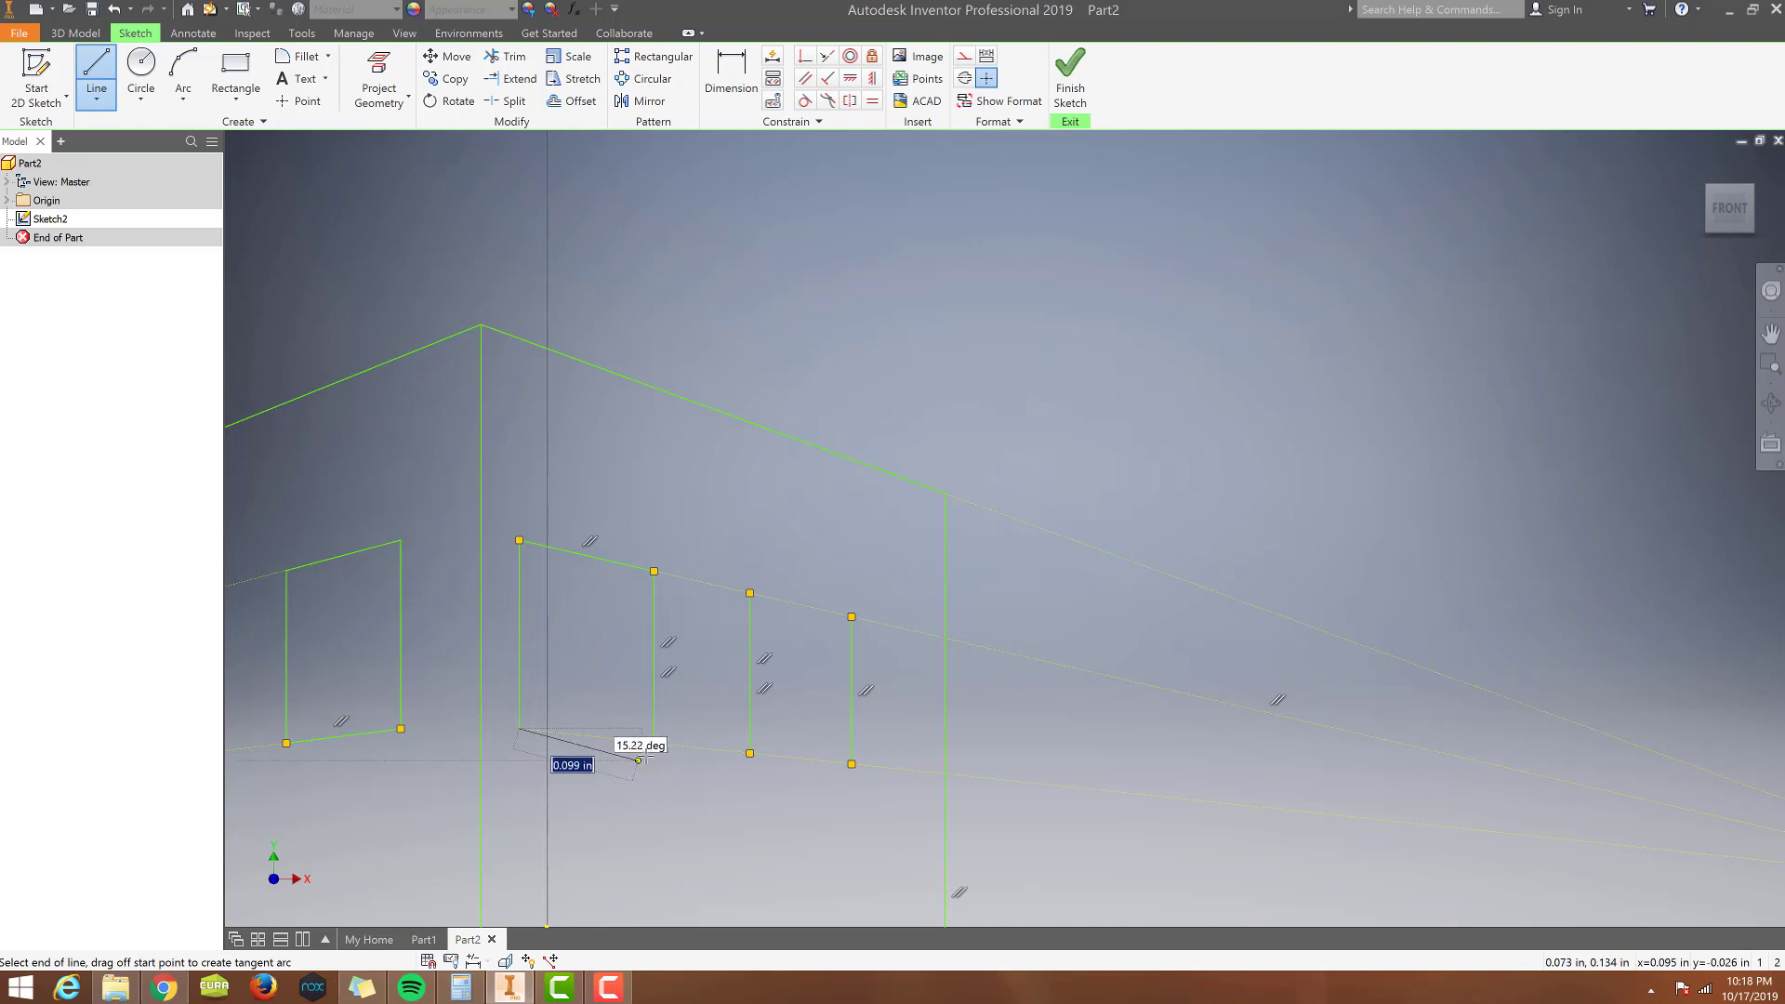
{"action": "left_click", "coordinate": [654, 742]}
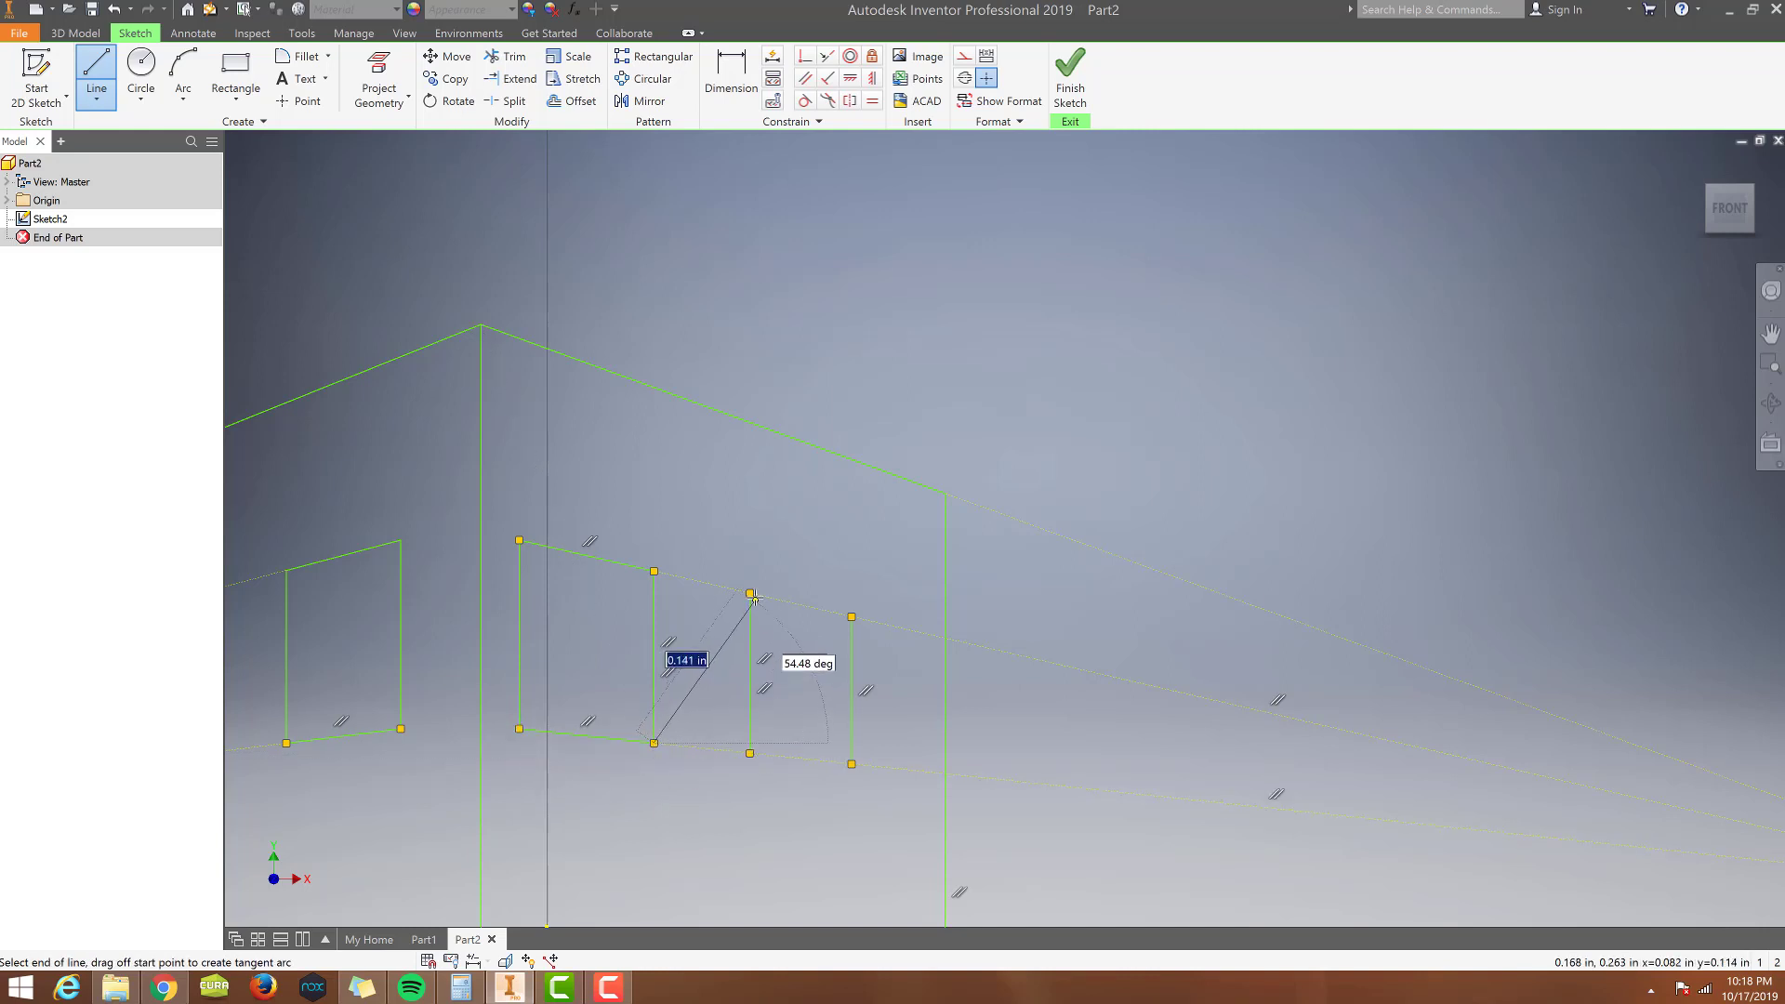
{"action": "left_click", "coordinate": [85, 80]}
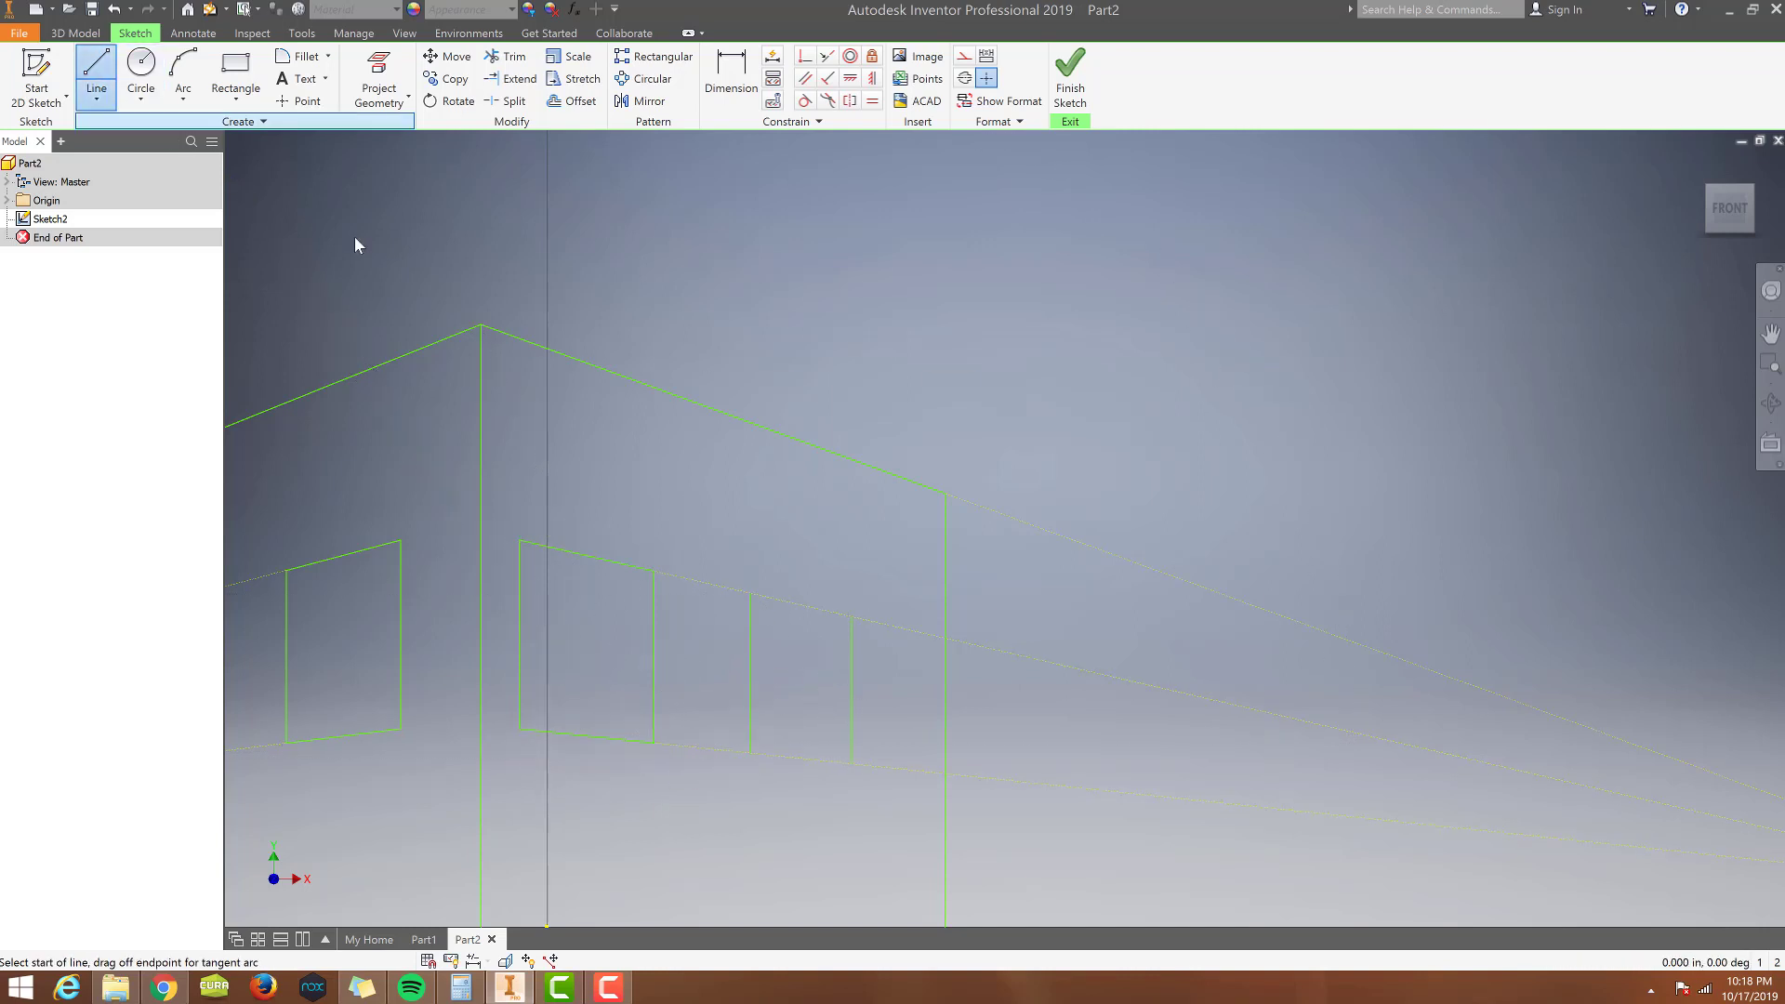
Trace the top and bottom edges of the right face's second window along the guide lines to close it.
{"action": "left_click", "coordinate": [750, 594]}
{"action": "double_click", "coordinate": [851, 617]}
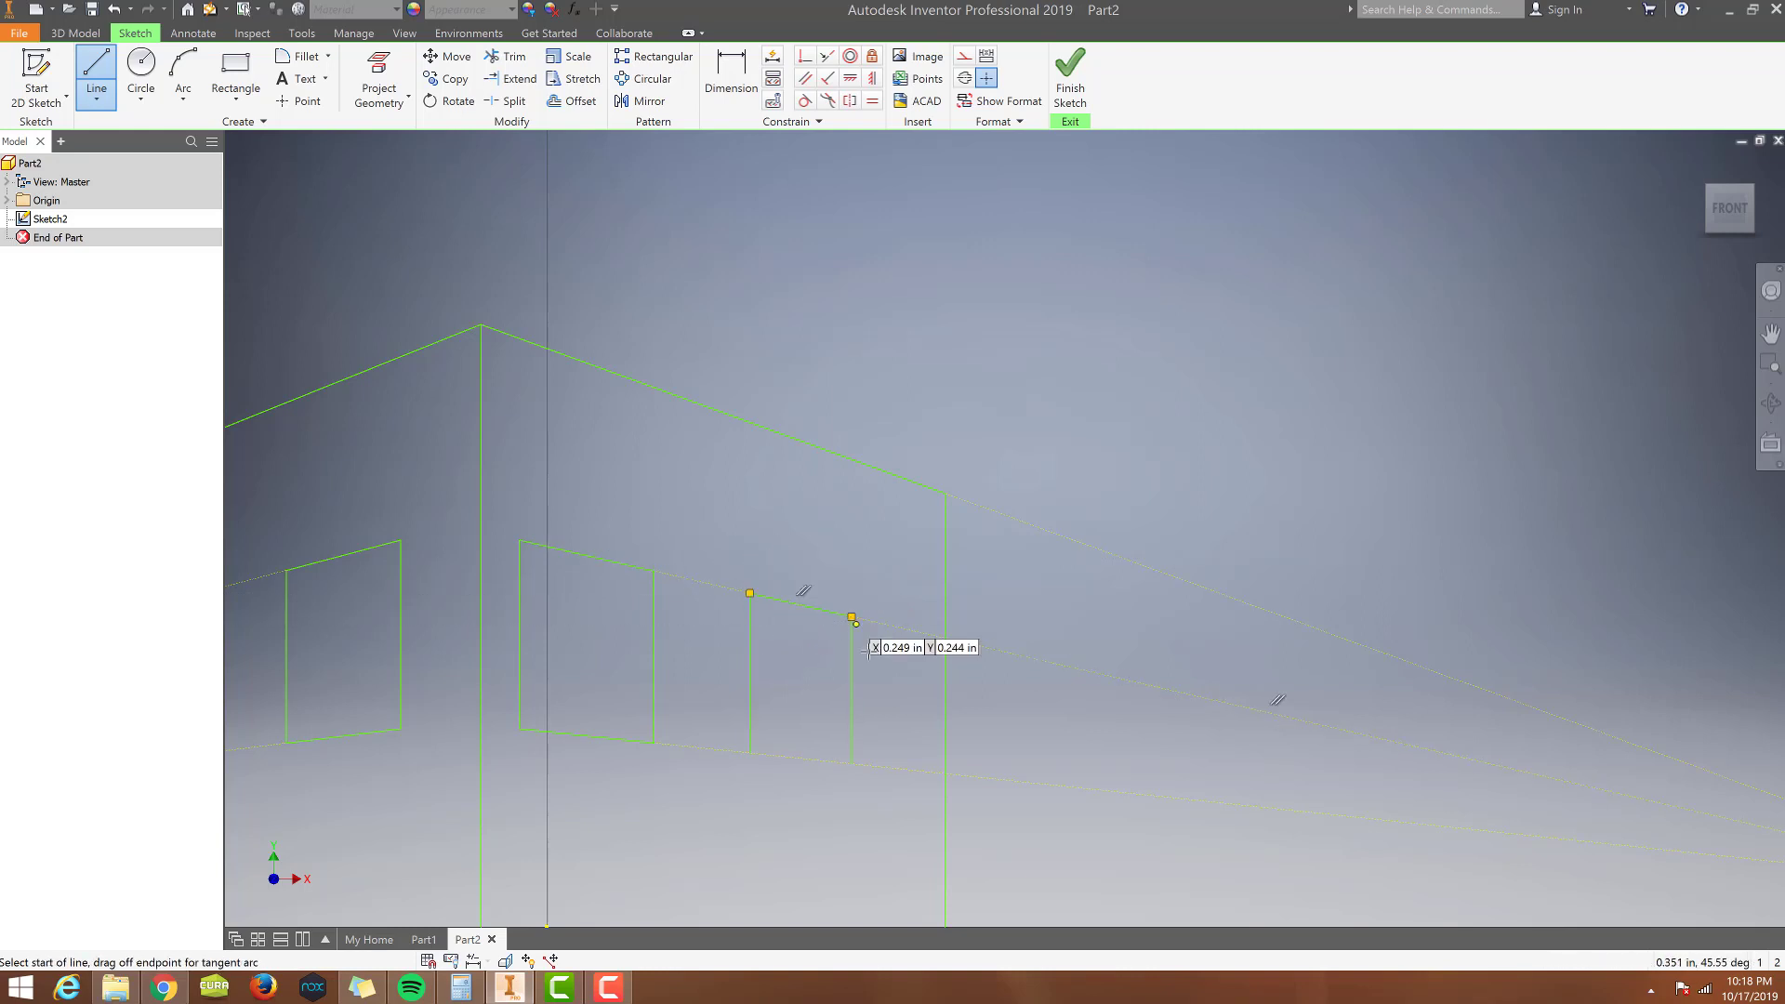
{"action": "left_click", "coordinate": [749, 754]}
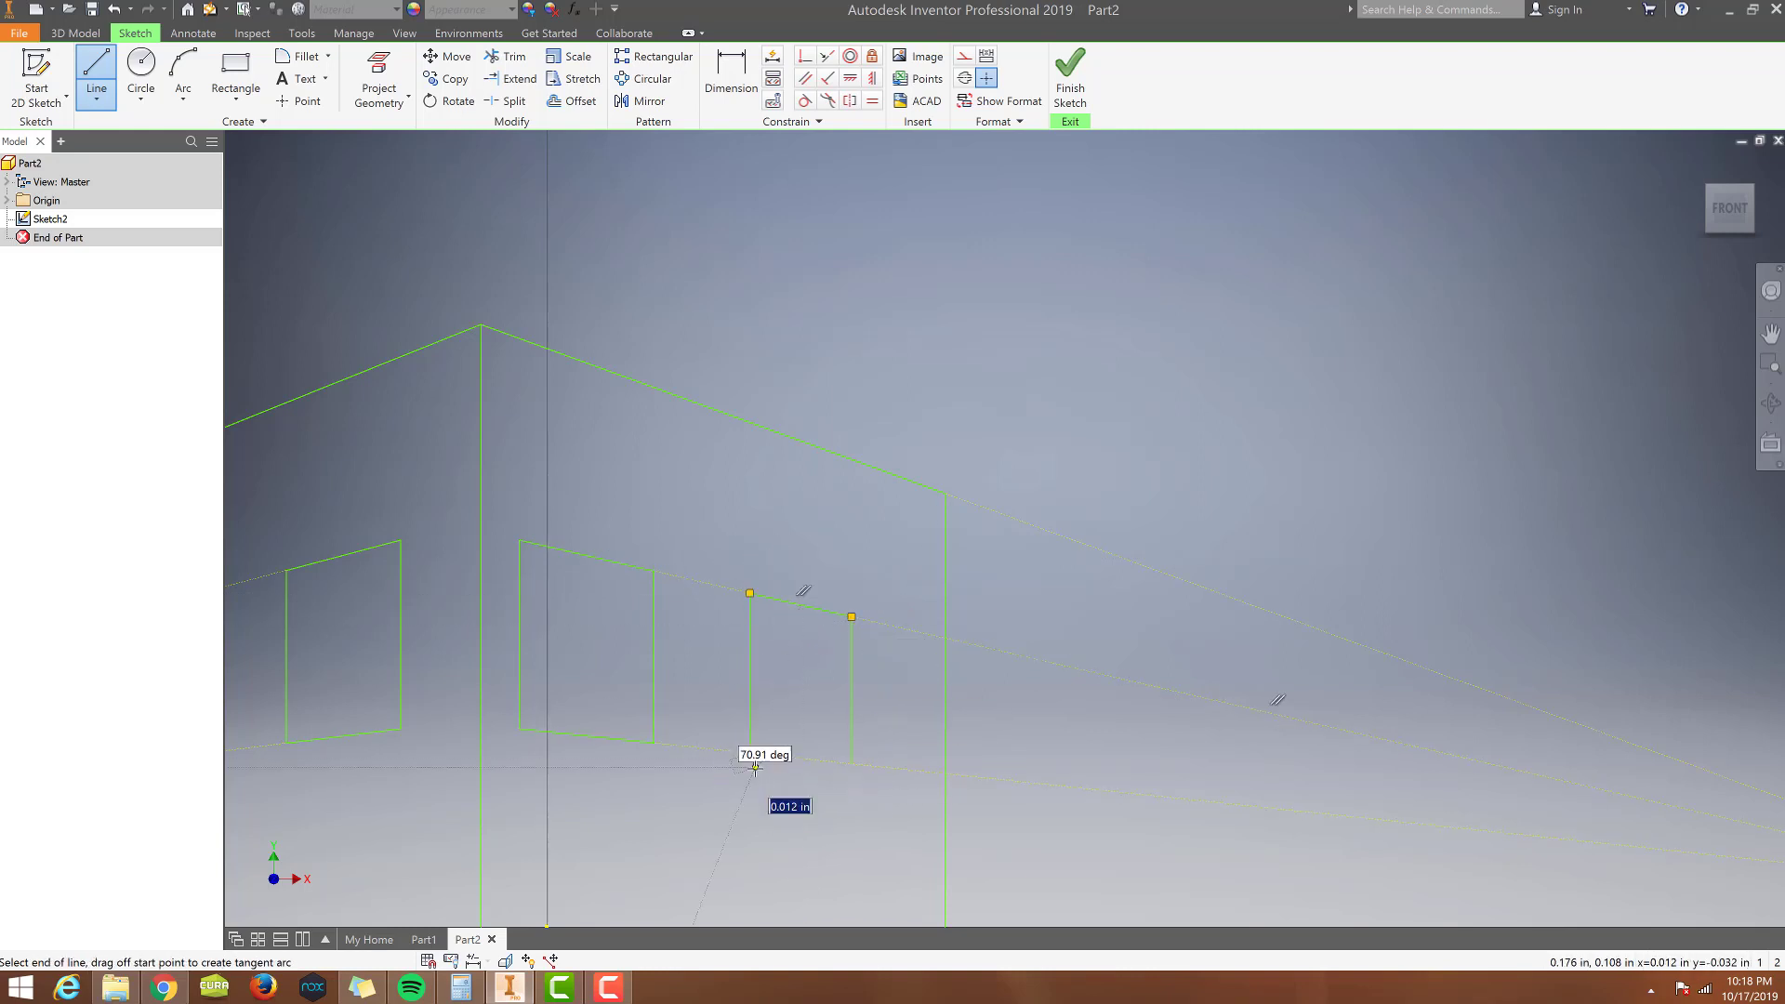
{"action": "double_click", "coordinate": [852, 762]}
{"action": "scroll", "coordinate": [735, 841], "scroll_direction": "down", "scroll_amount": 6}
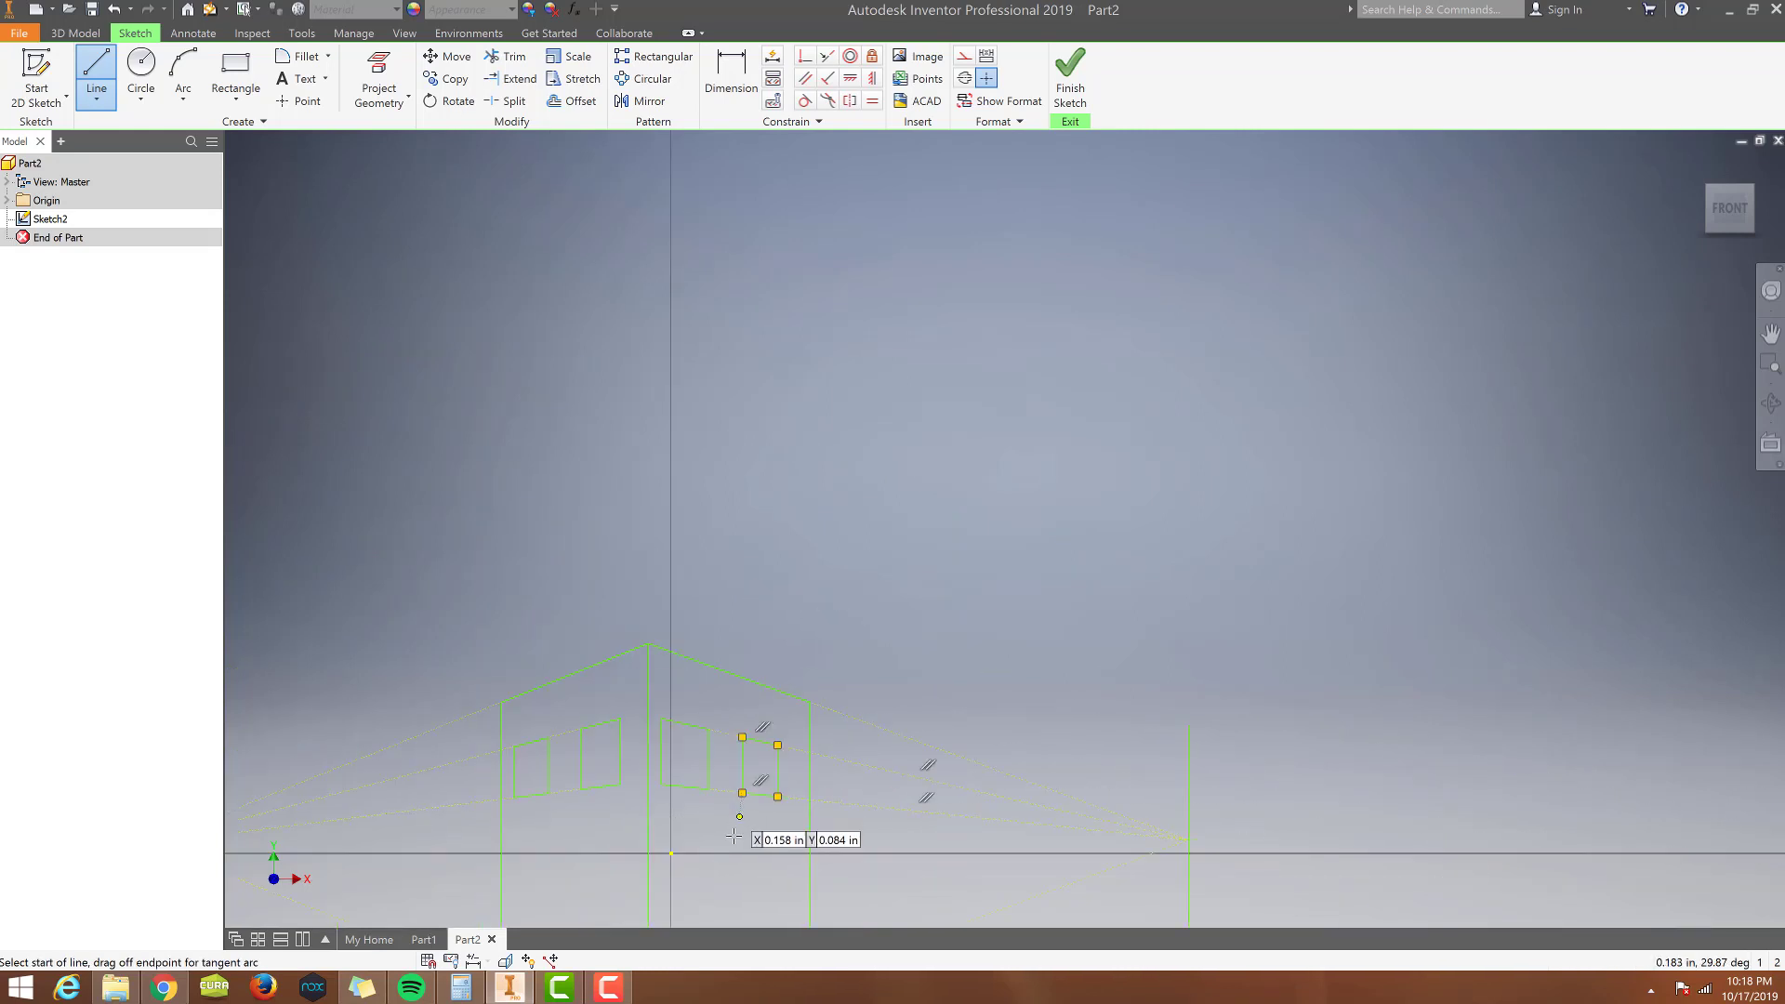
{"action": "scroll", "coordinate": [697, 867], "scroll_direction": "up", "scroll_amount": 5}
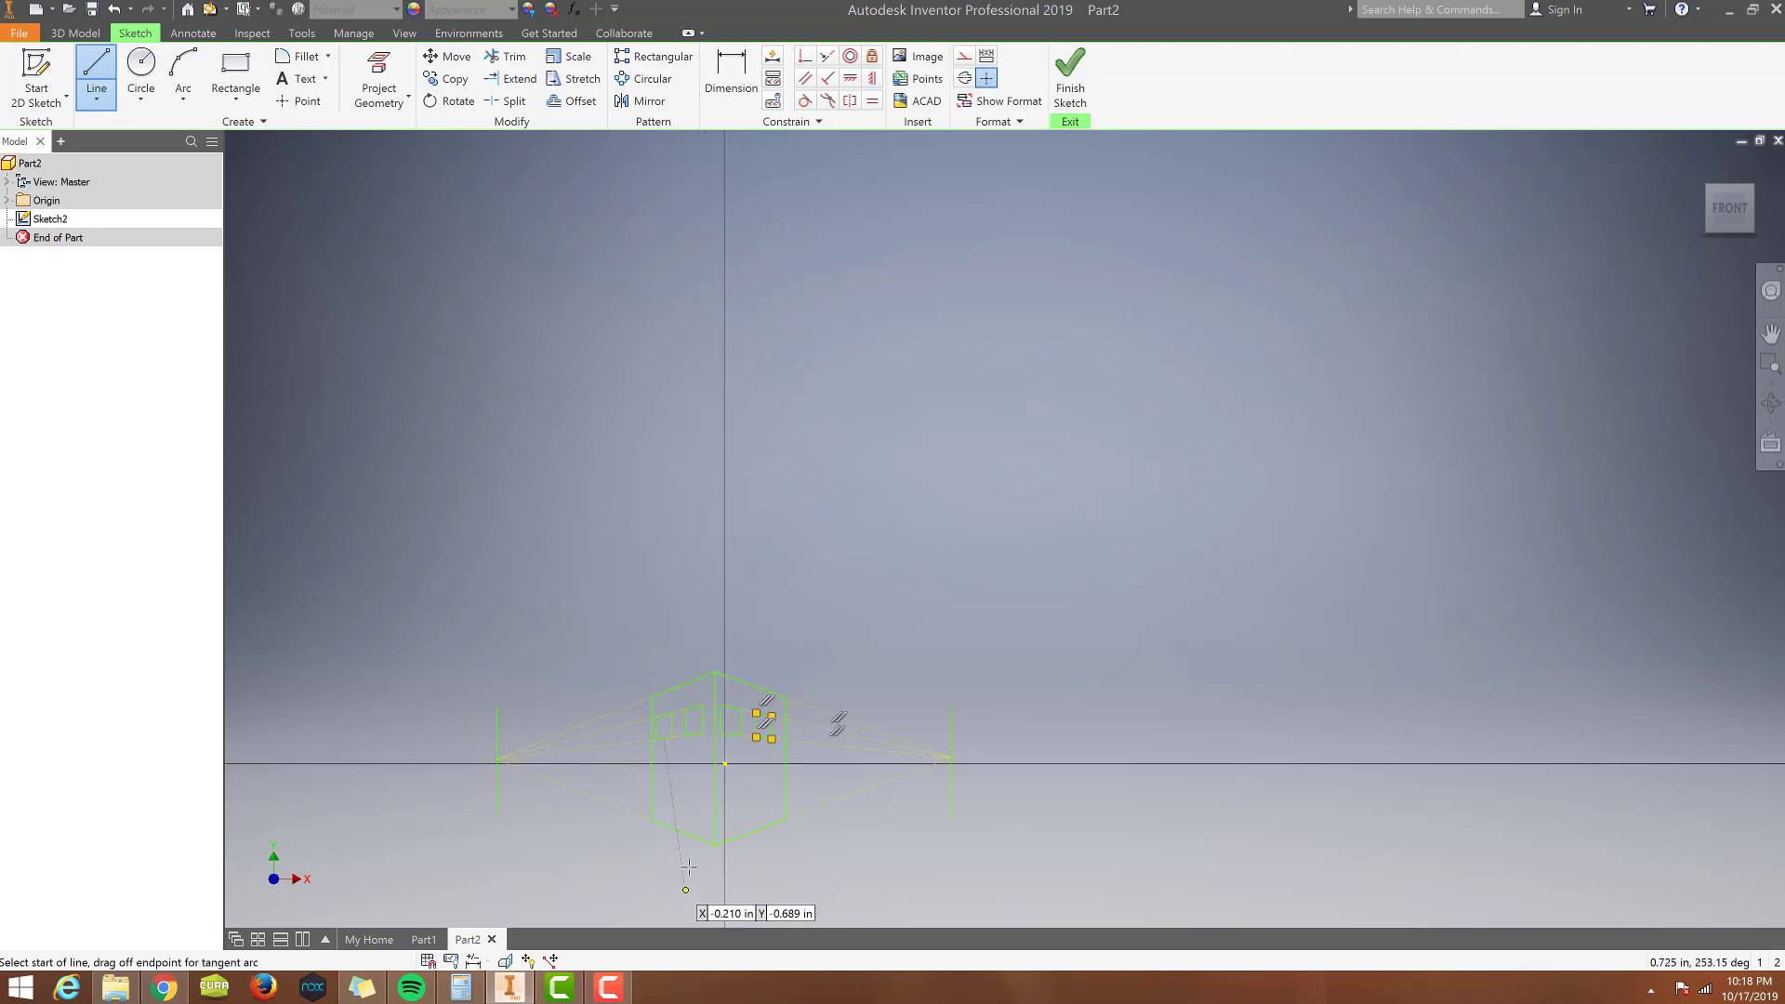
{"action": "scroll", "coordinate": [753, 709], "scroll_direction": "down", "scroll_amount": 3}
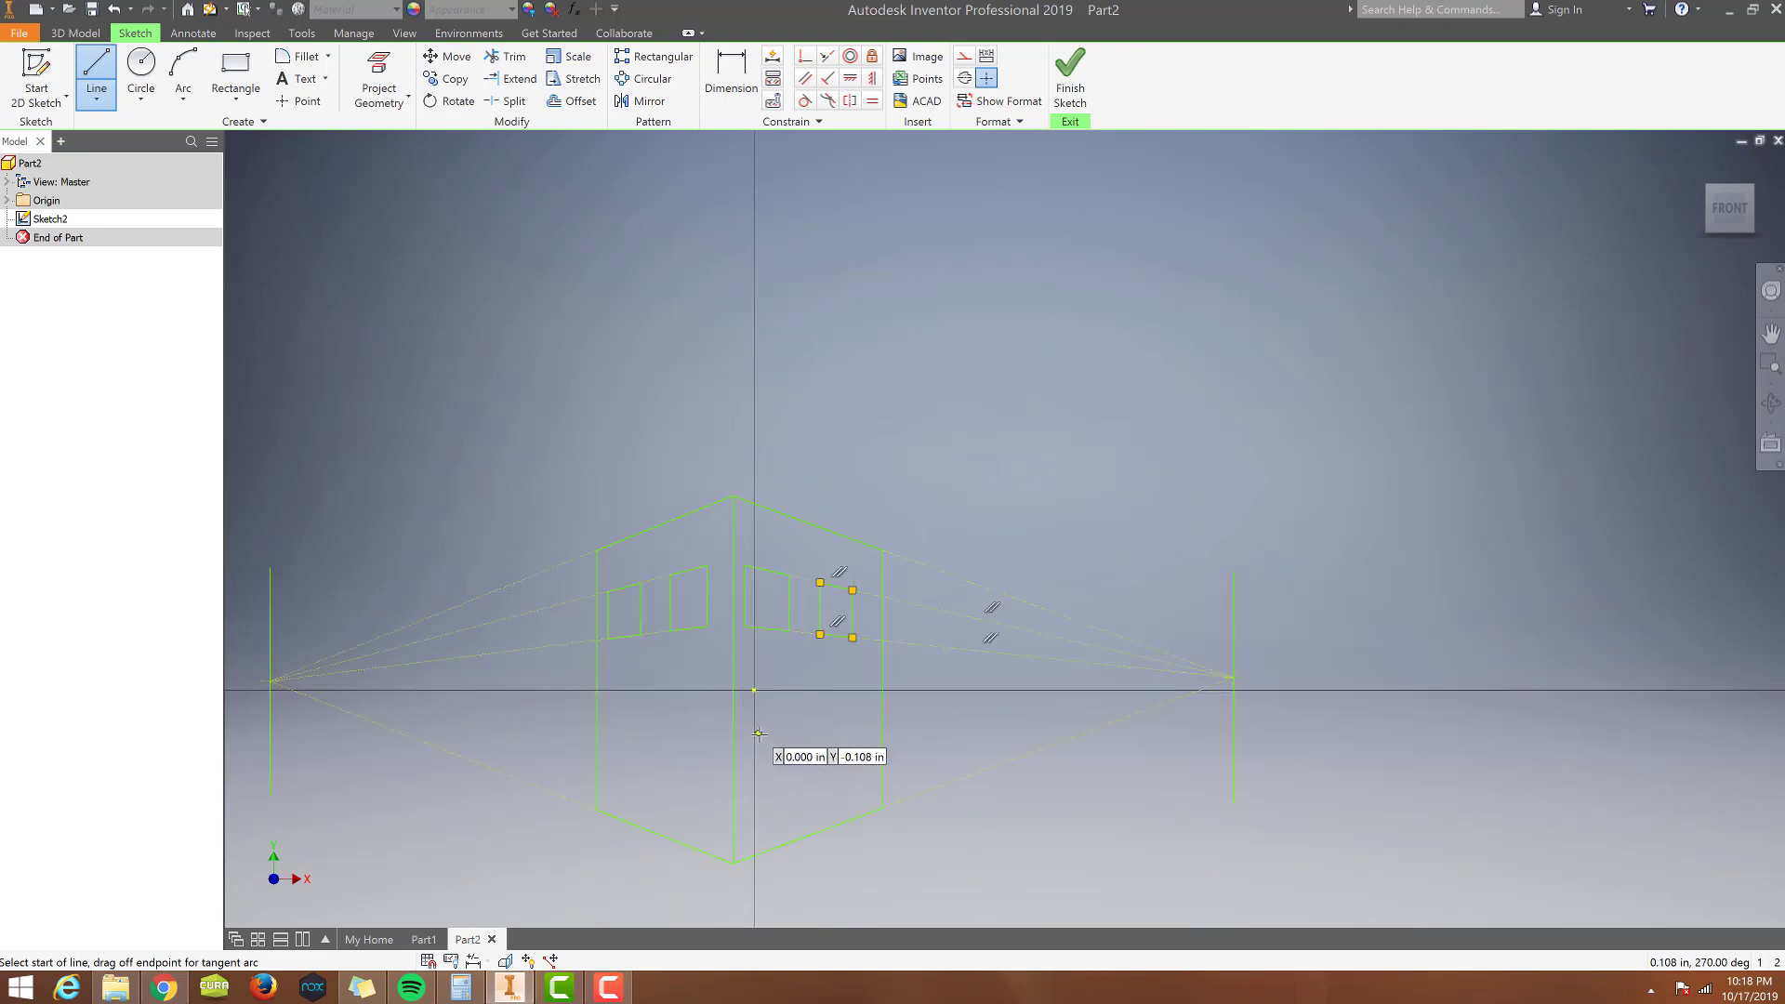
Leave the Line command and examine how the second building sits behind the front one in the reference drawing.
{"action": "key", "text": "Escape"}
{"action": "key", "text": "Escape"}
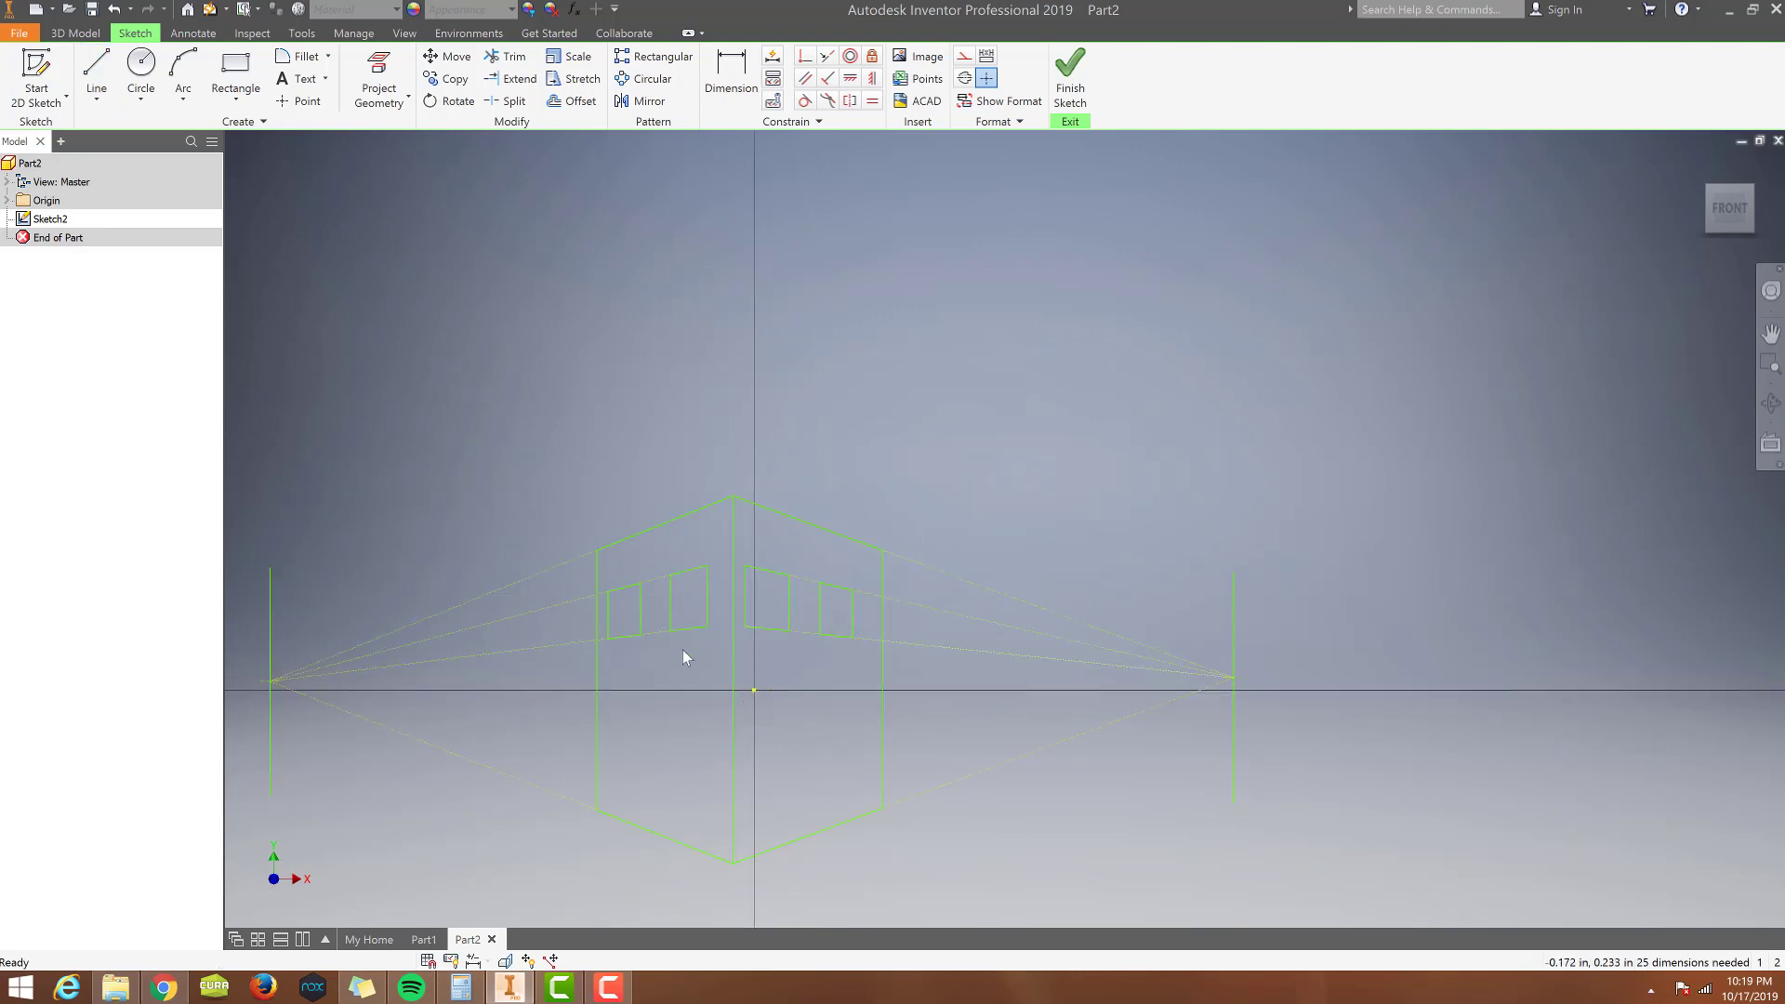
{"action": "key", "text": "alt+Tab"}
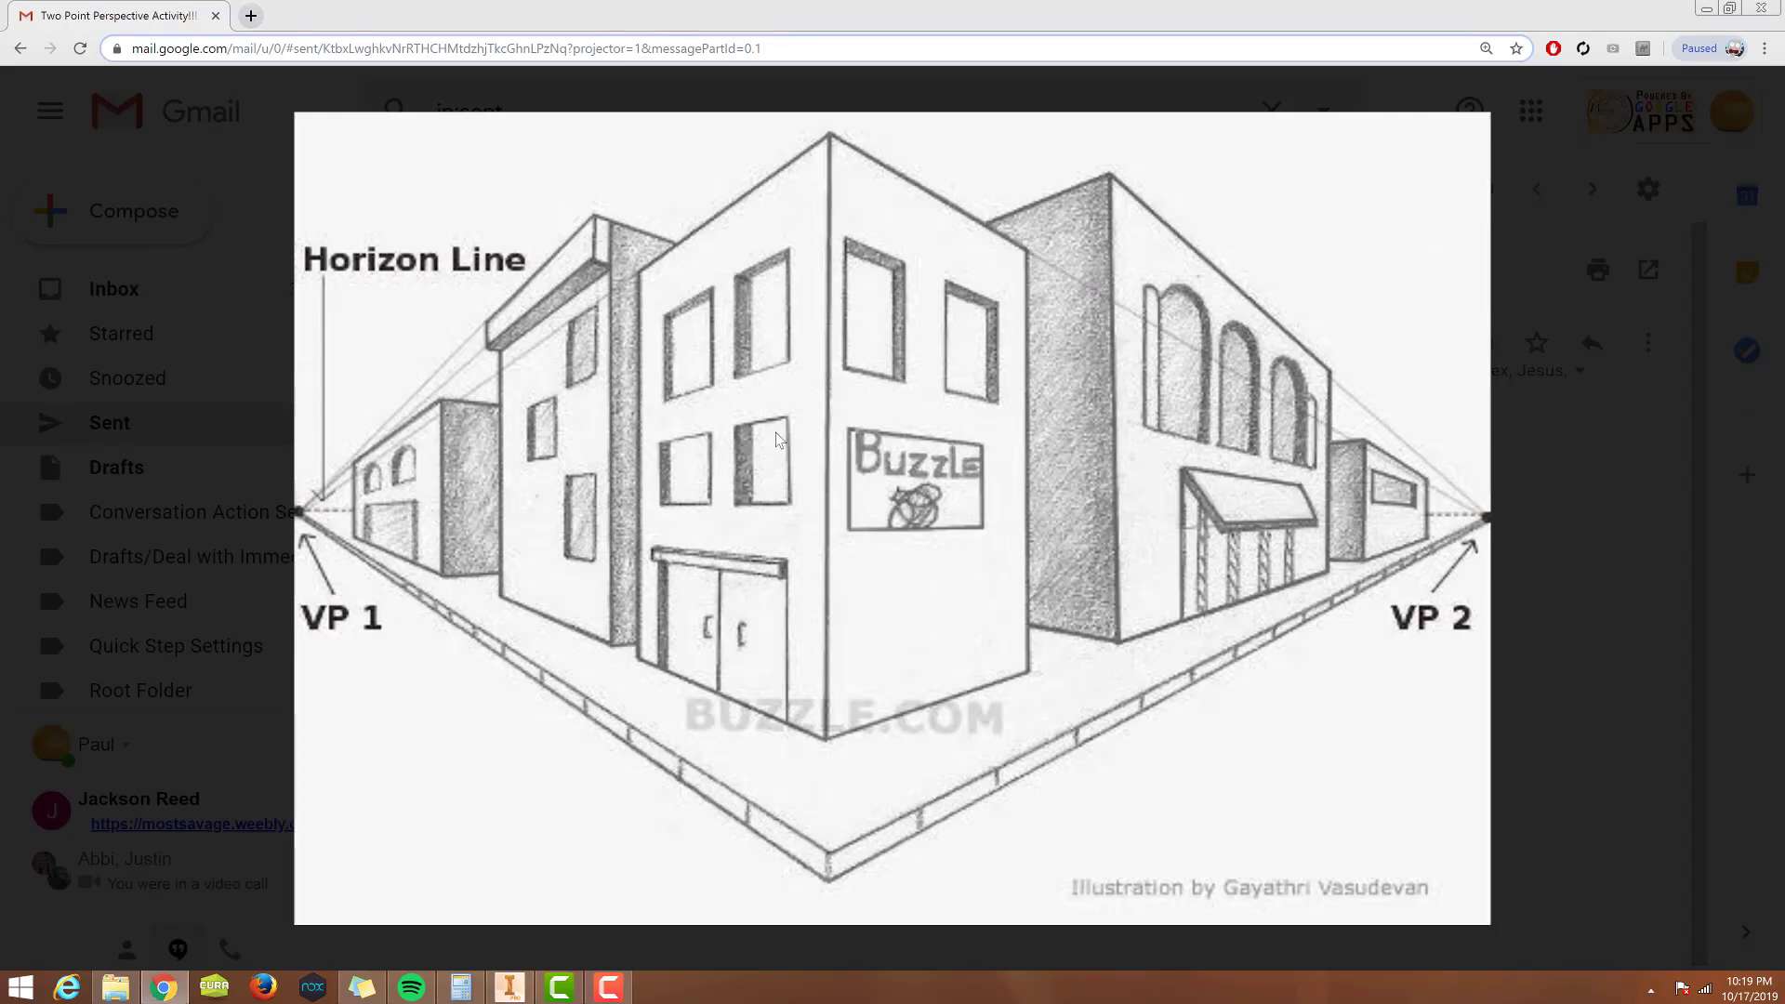
{"action": "key", "text": "alt+Tab"}
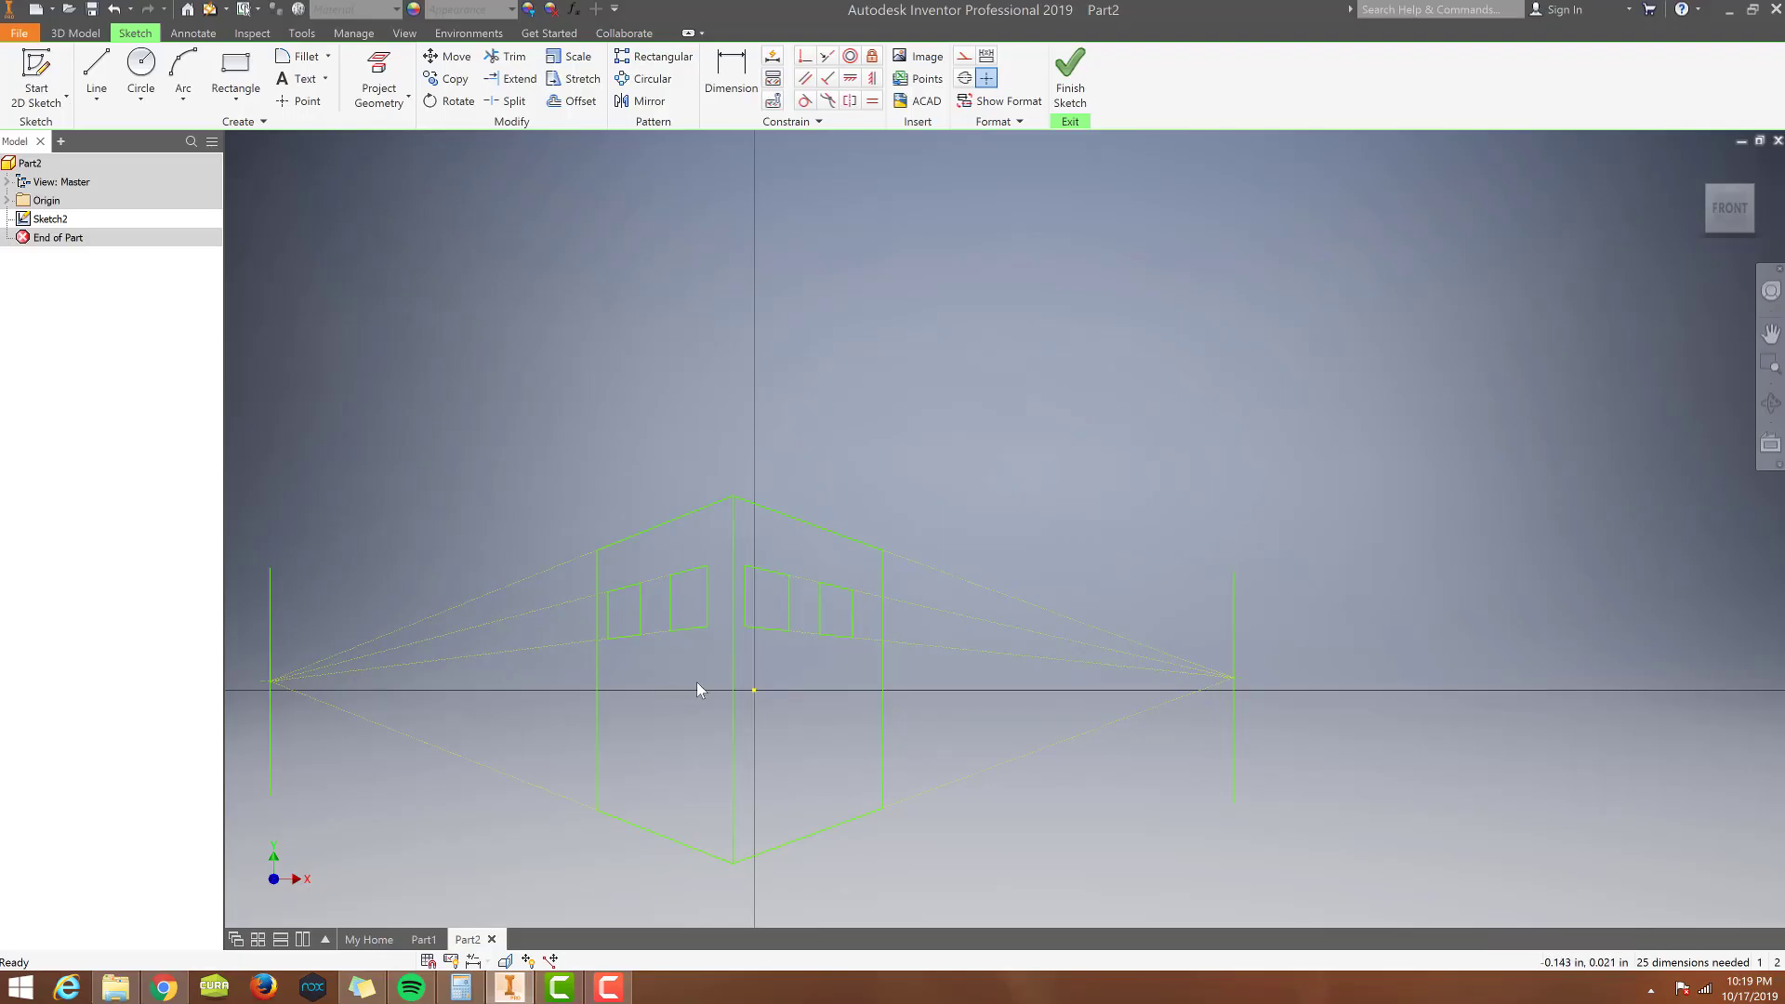
{"action": "key", "text": "alt+Tab"}
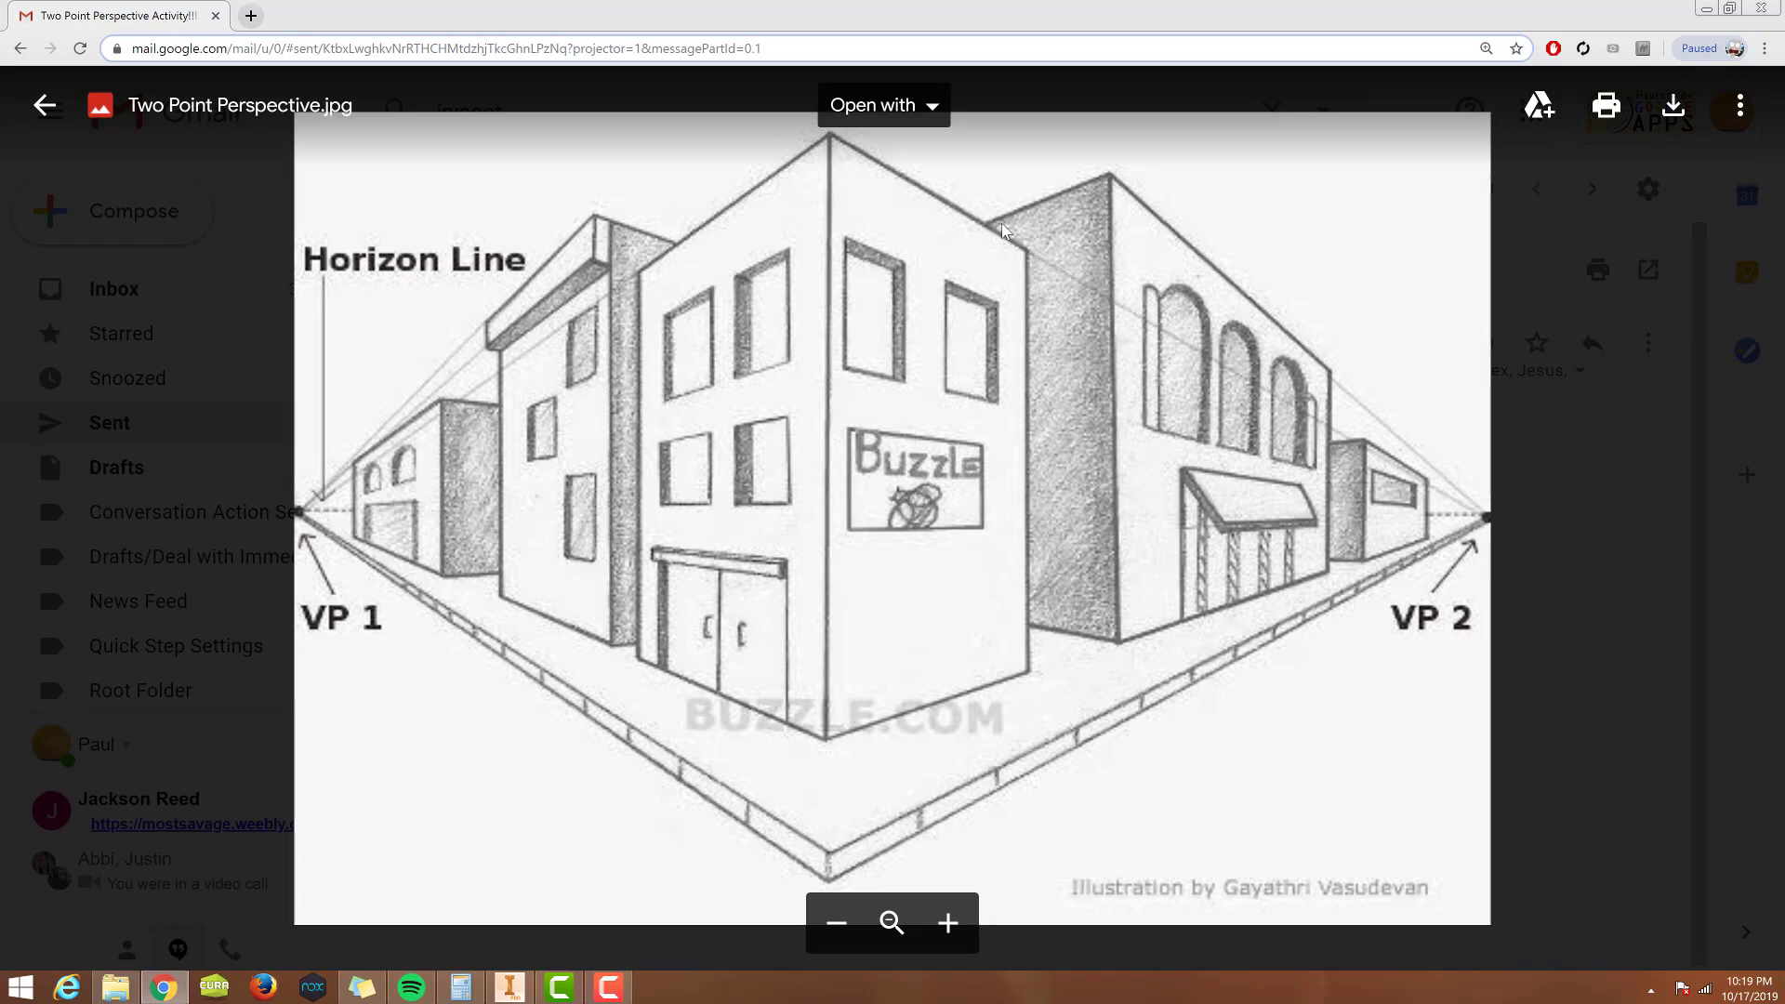
{"action": "key", "text": "alt+Tab"}
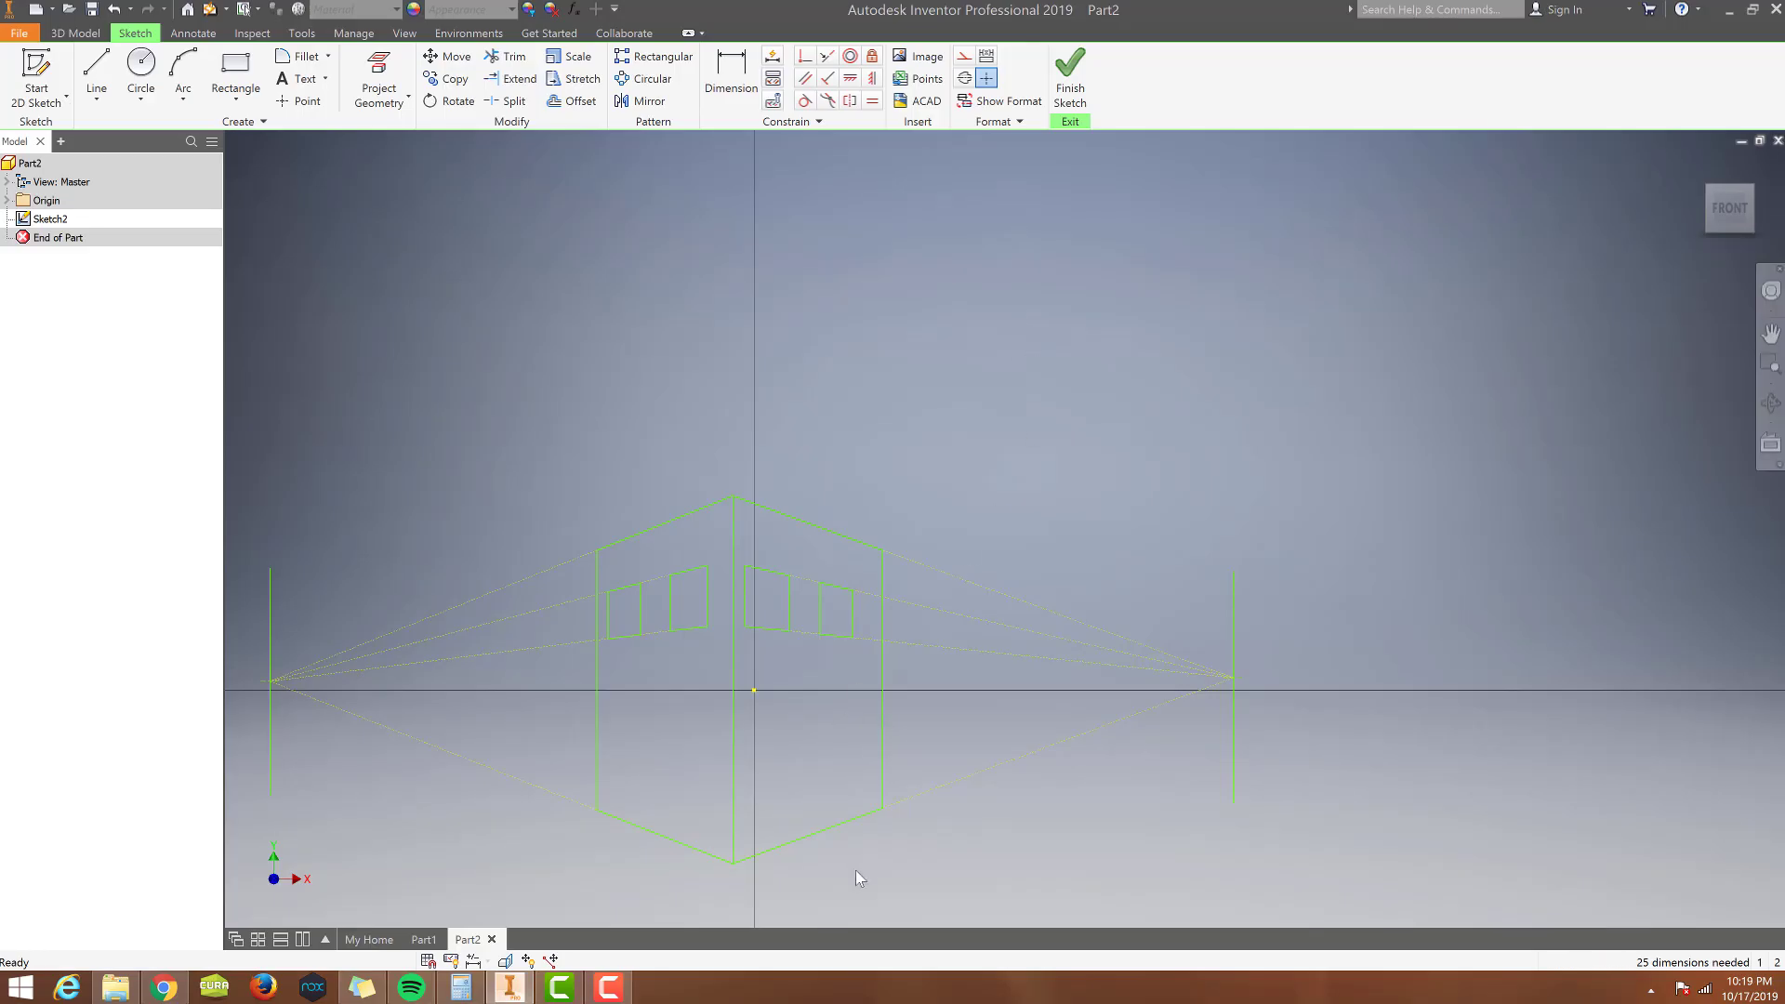
Draw a vertical line about 0.76 in tall just right of the building, starting on the lower guide line to the right vanishing point.
{"action": "scroll", "coordinate": [891, 861], "scroll_direction": "down", "scroll_amount": 3}
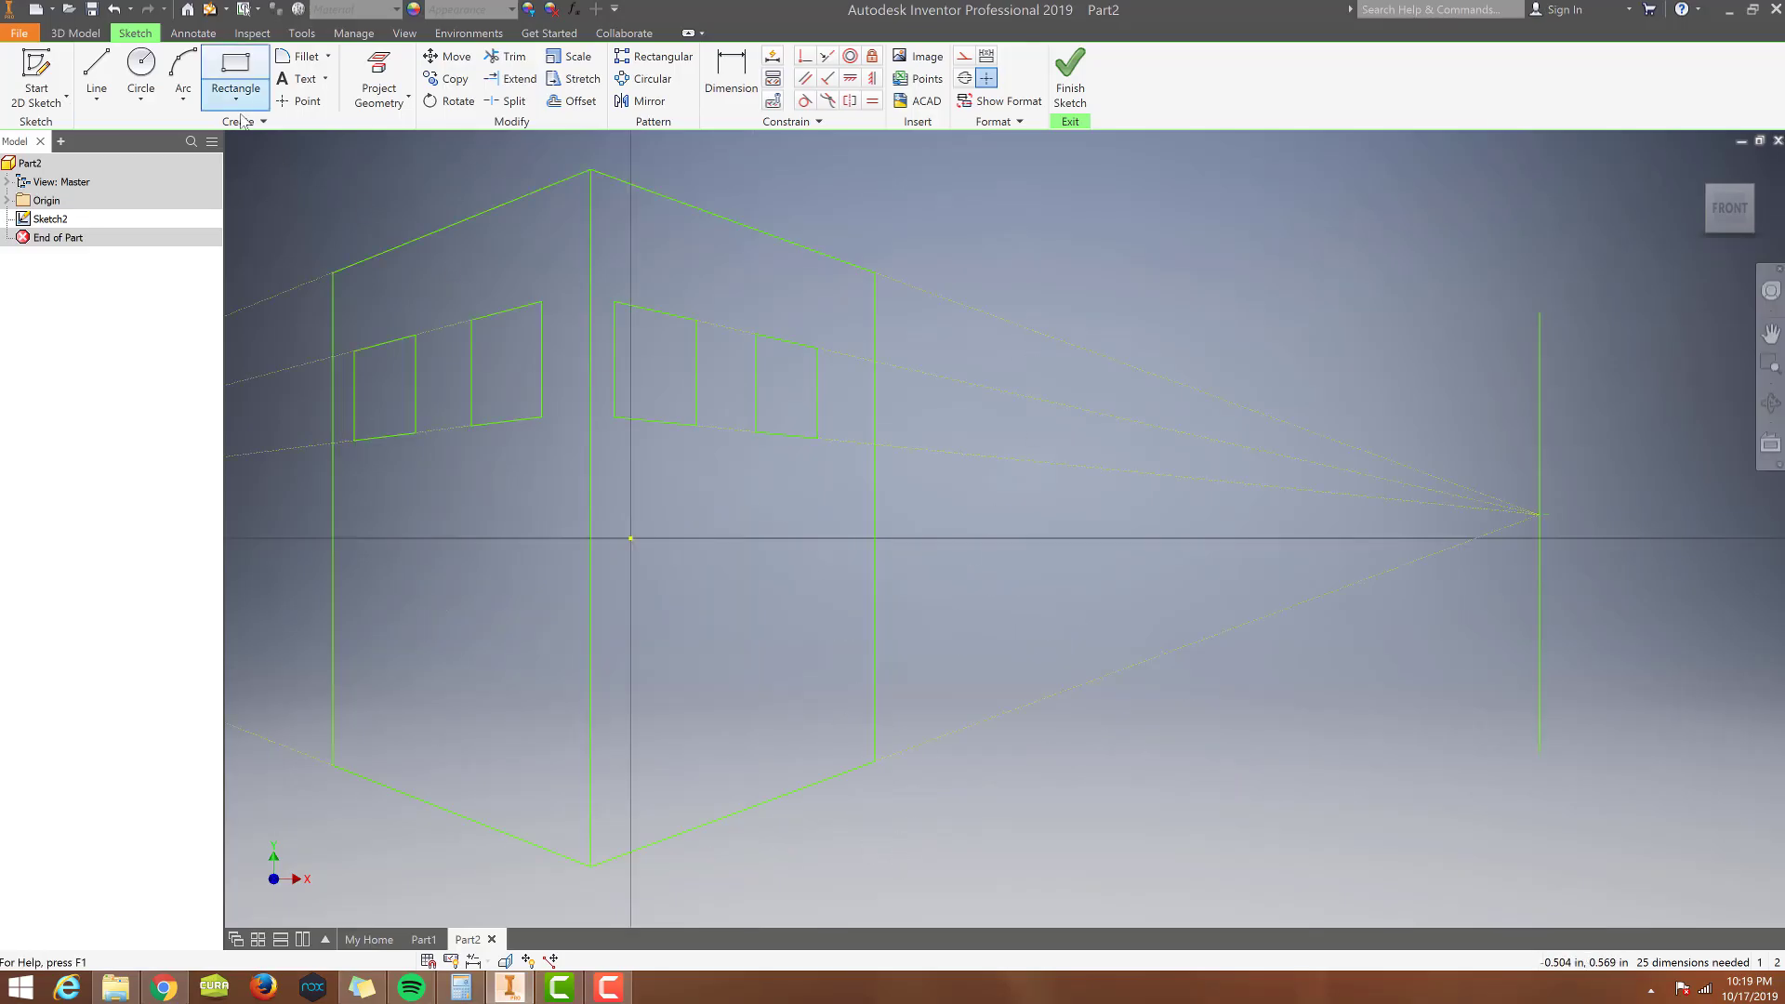
{"action": "left_click", "coordinate": [97, 65]}
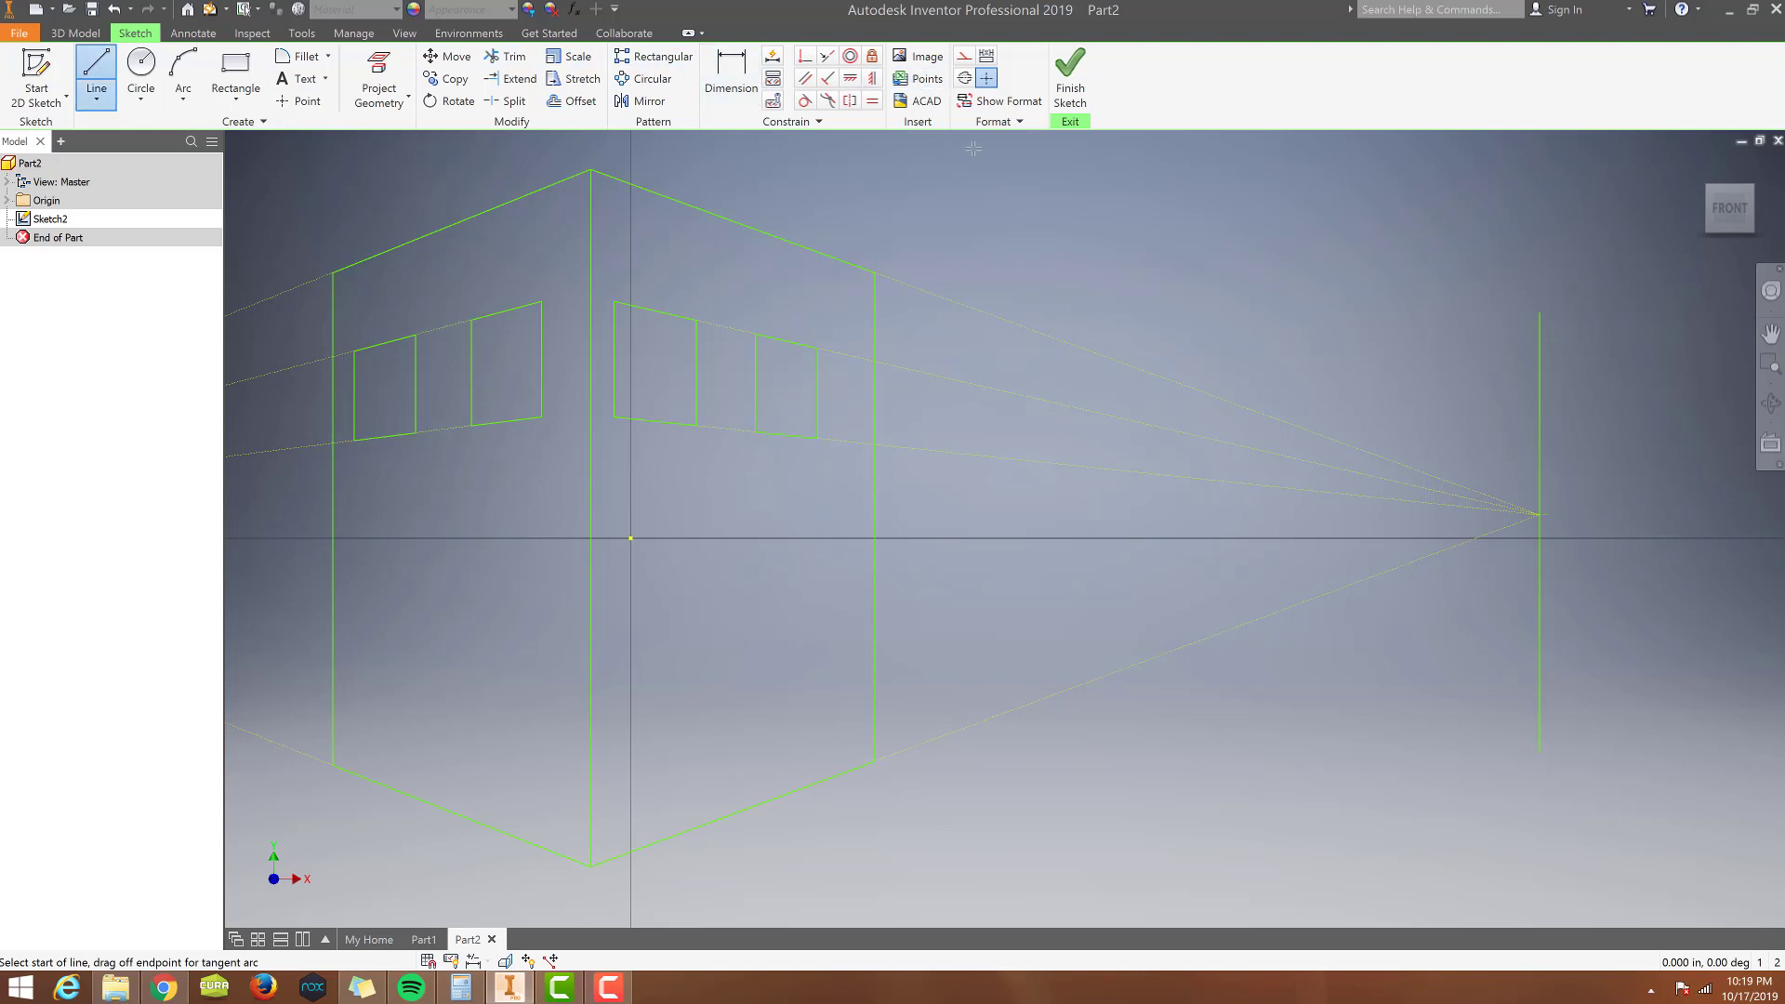
{"action": "left_click", "coordinate": [942, 736]}
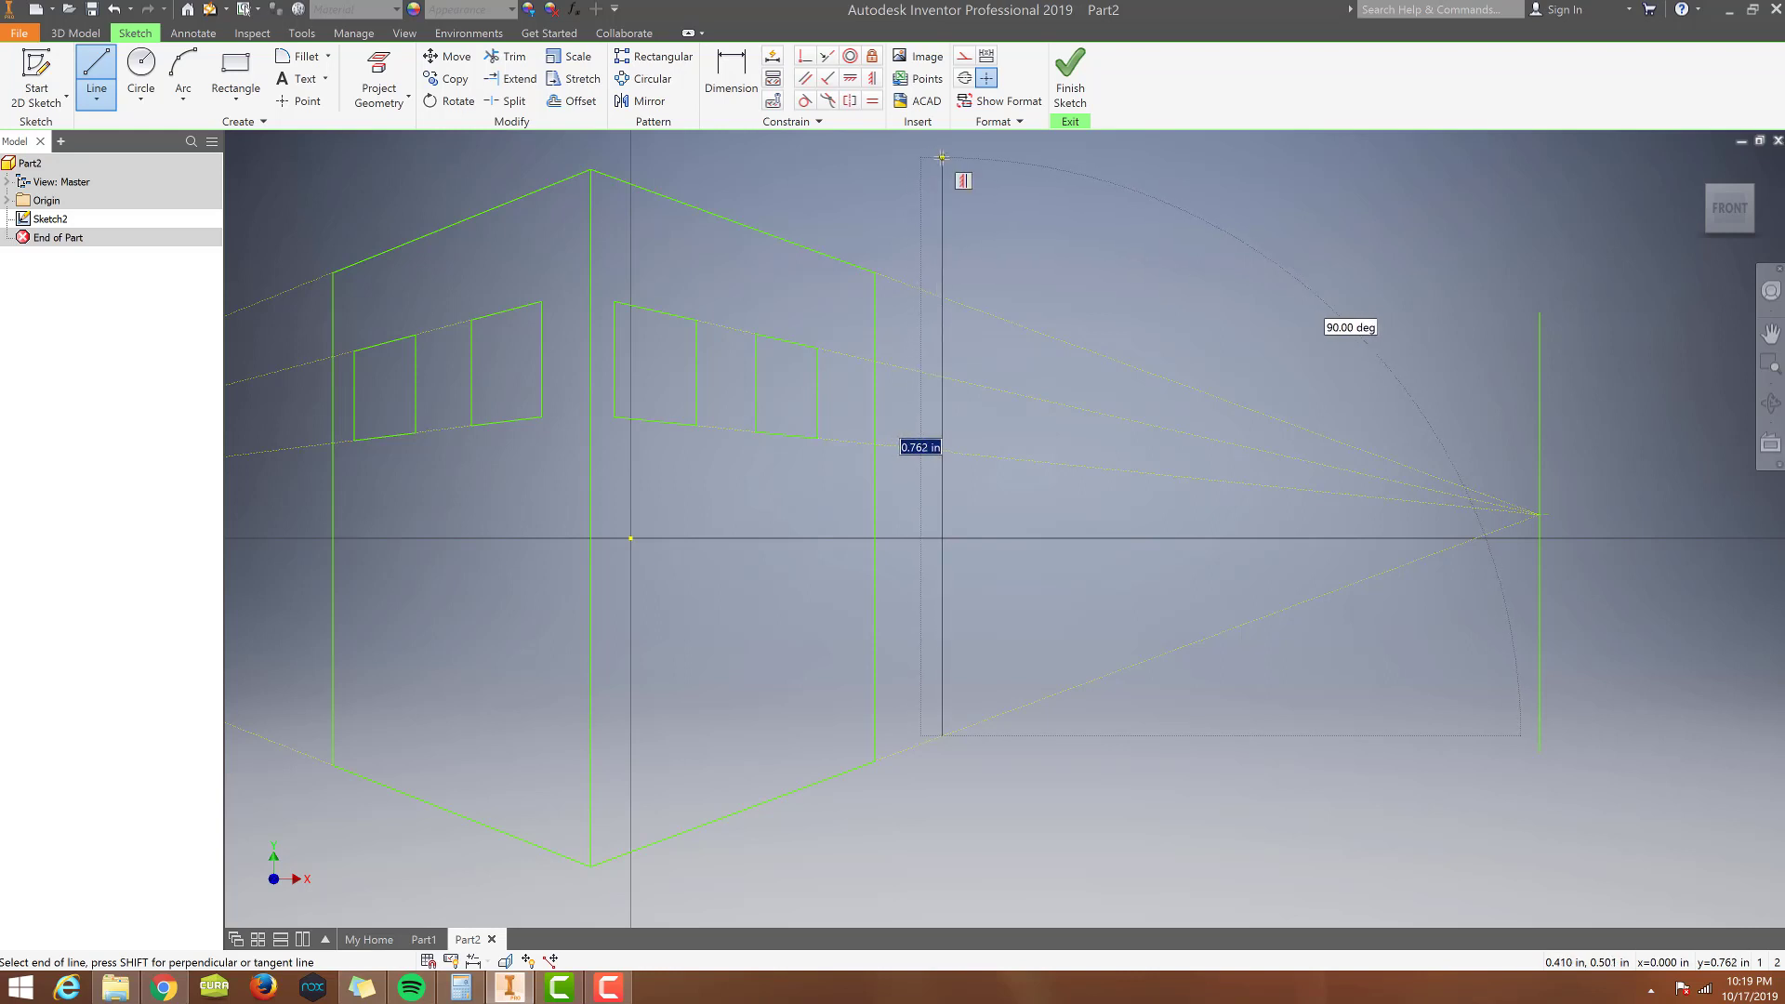
{"action": "left_click", "coordinate": [942, 157]}
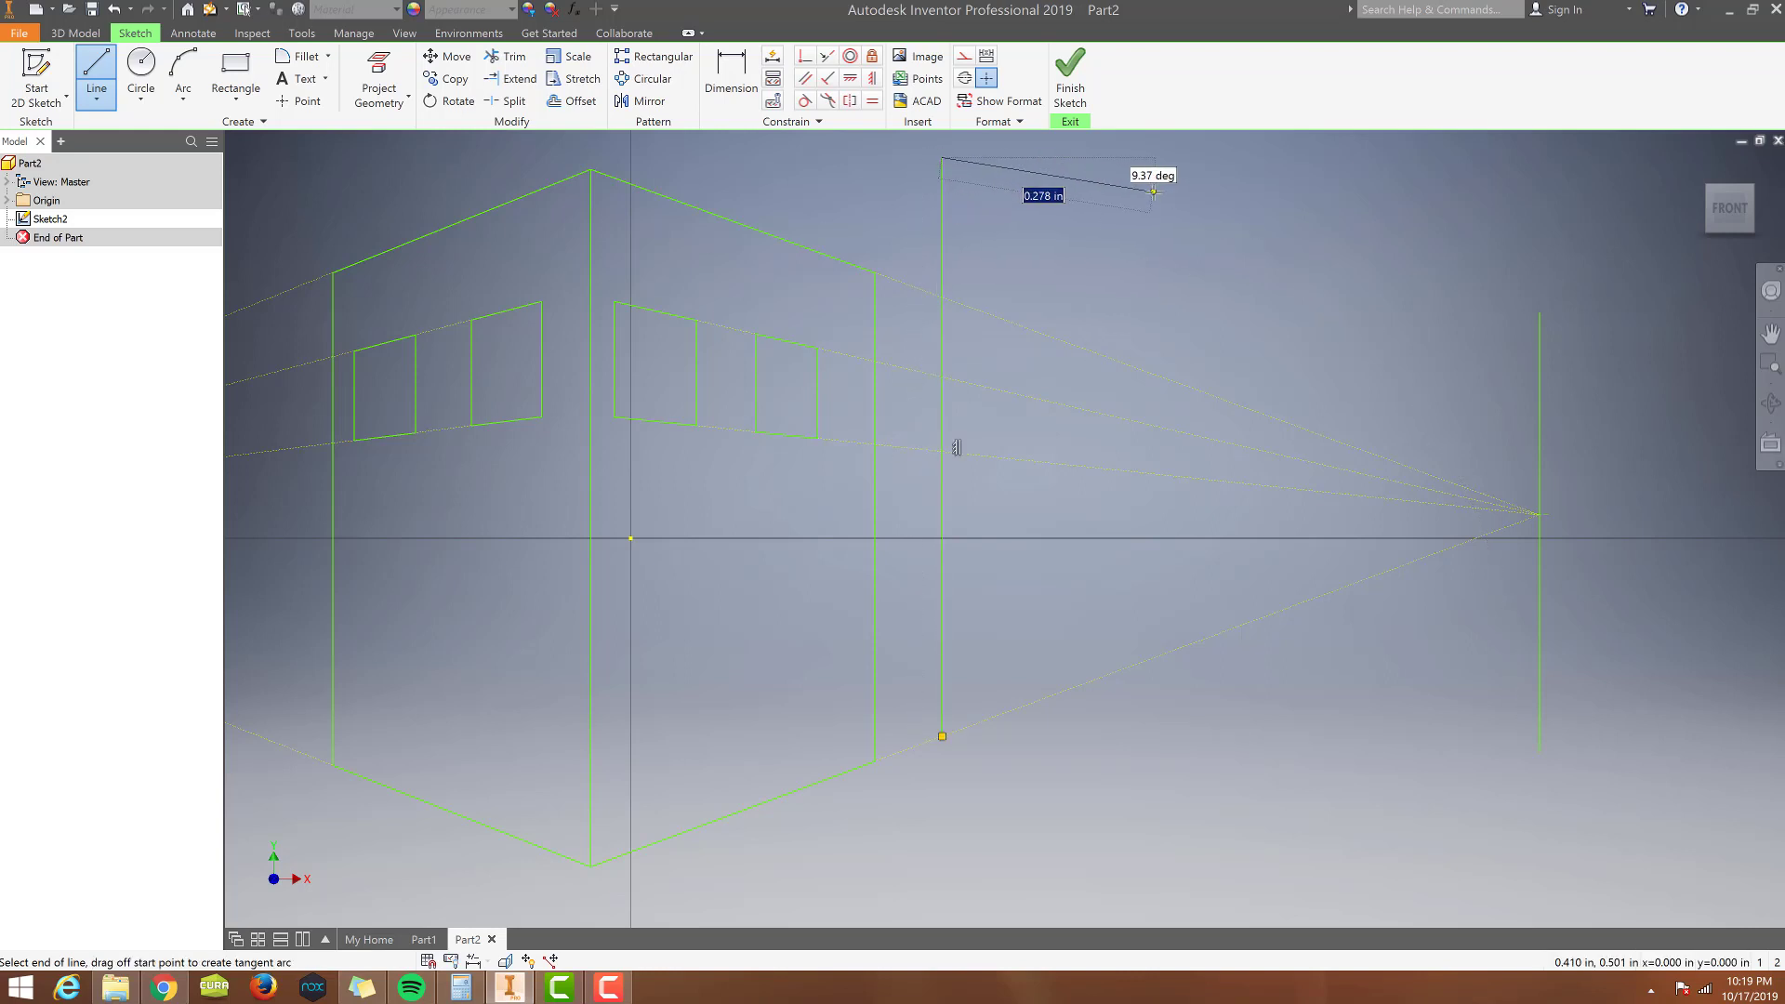
{"action": "key", "text": "Escape"}
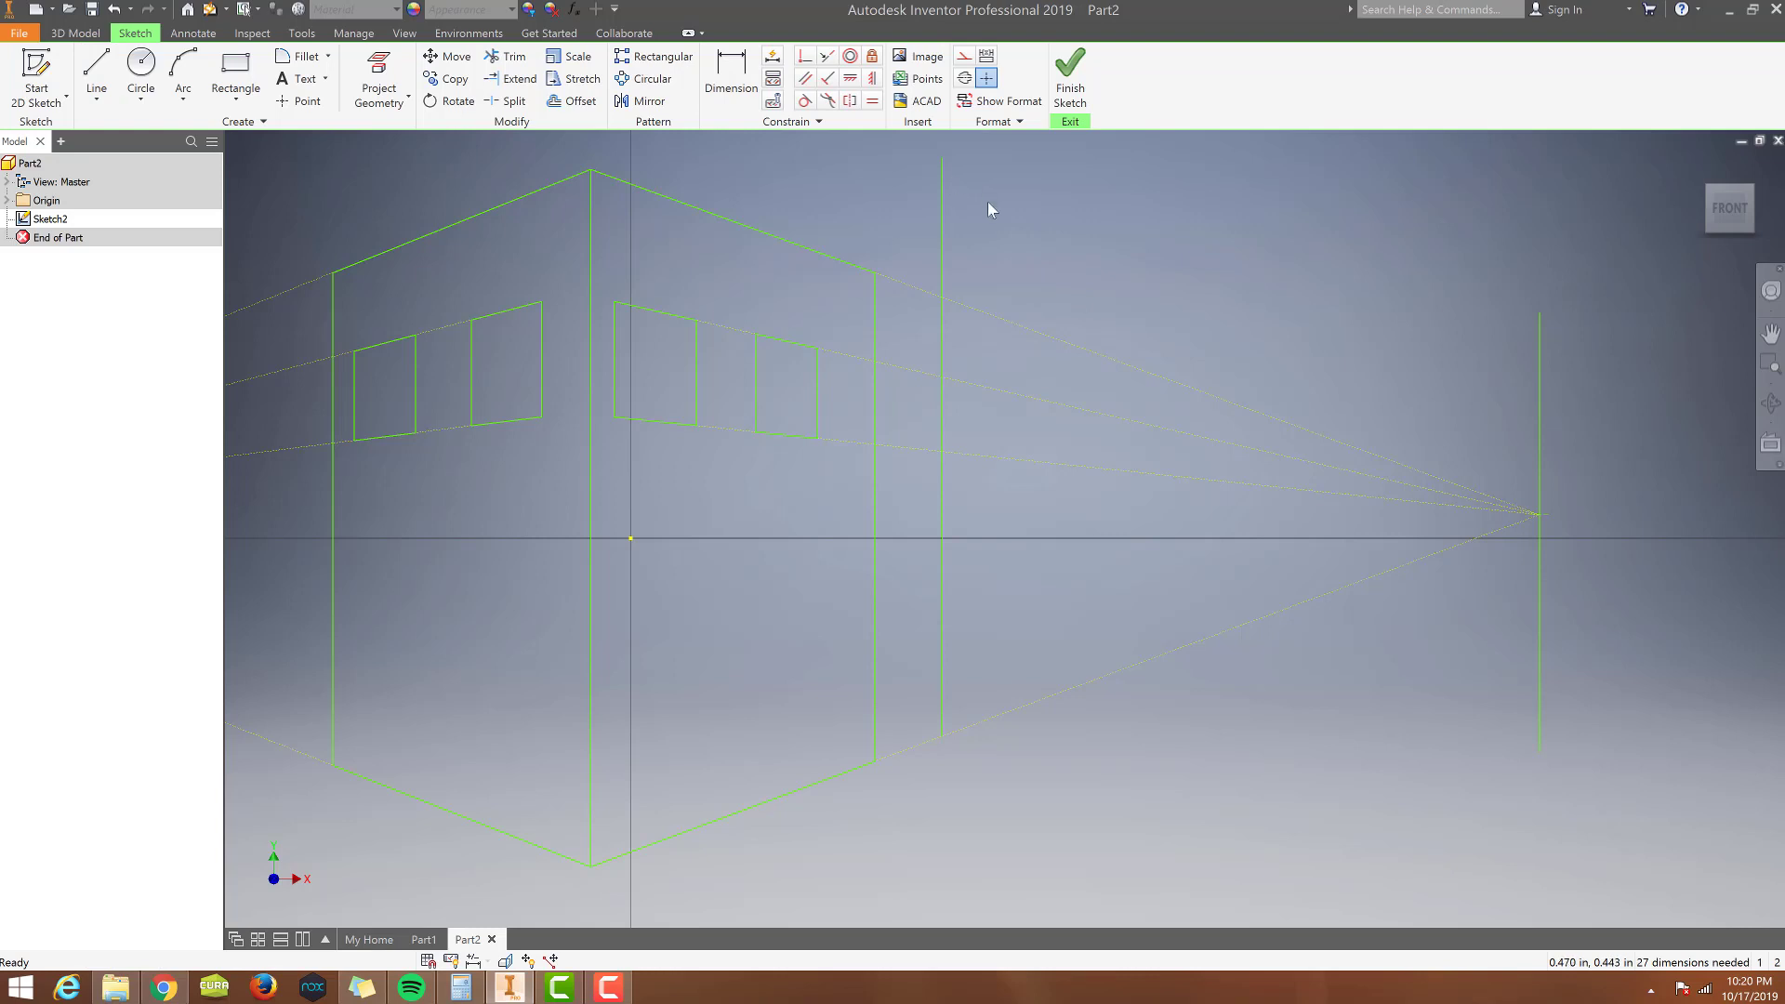
Draw a construction line from the top of the second building's vertical edge to the right vanishing point.
{"action": "scroll", "coordinate": [987, 203], "scroll_direction": "up", "scroll_amount": 5}
{"action": "scroll", "coordinate": [974, 160], "scroll_direction": "down", "scroll_amount": 3}
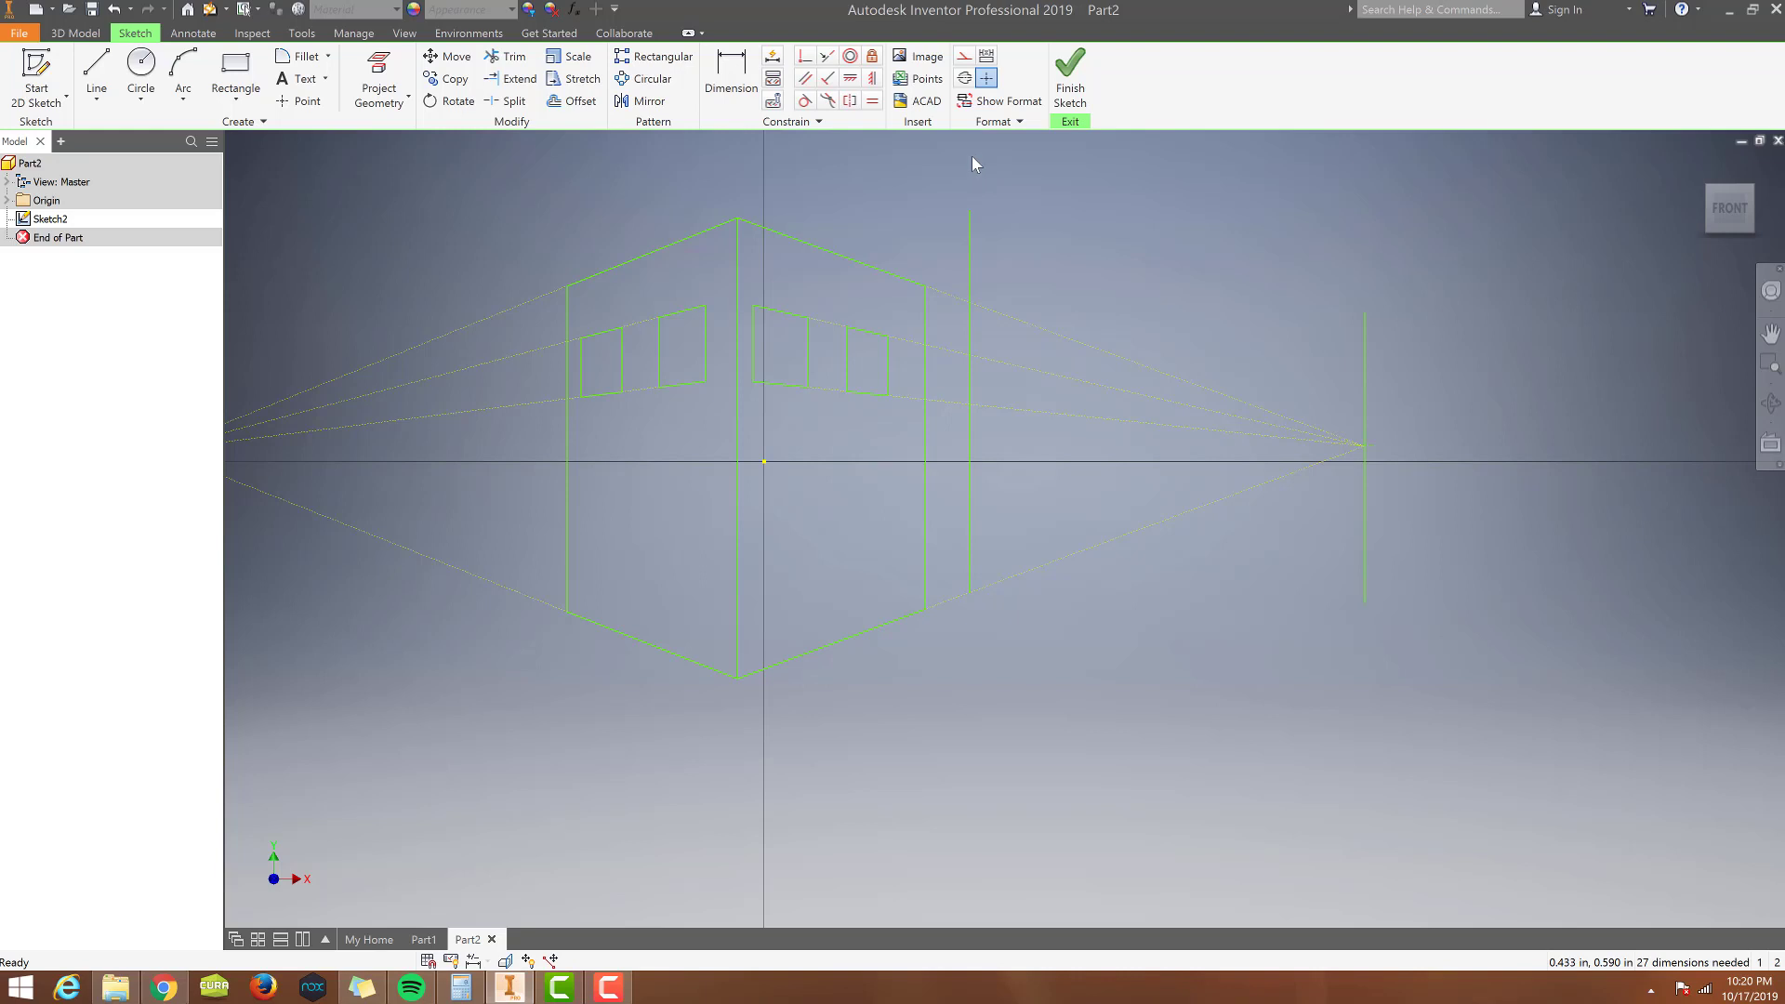
{"action": "key", "text": "l"}
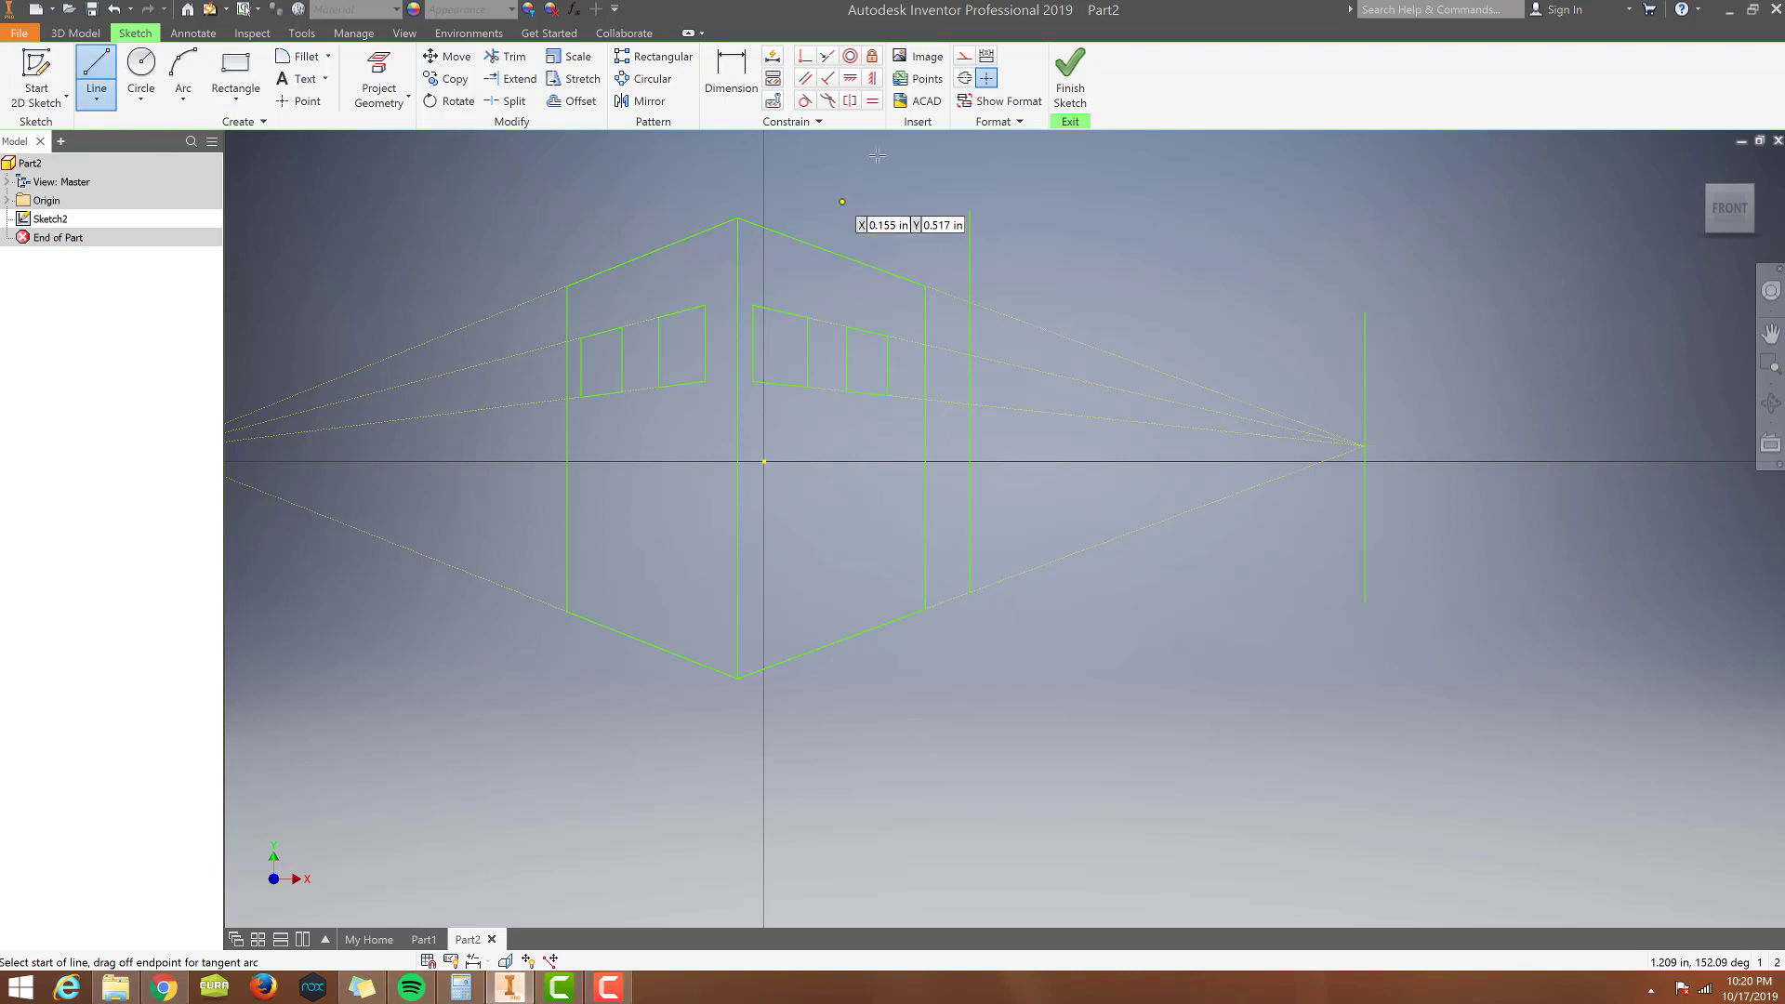
{"action": "left_click", "coordinate": [964, 56]}
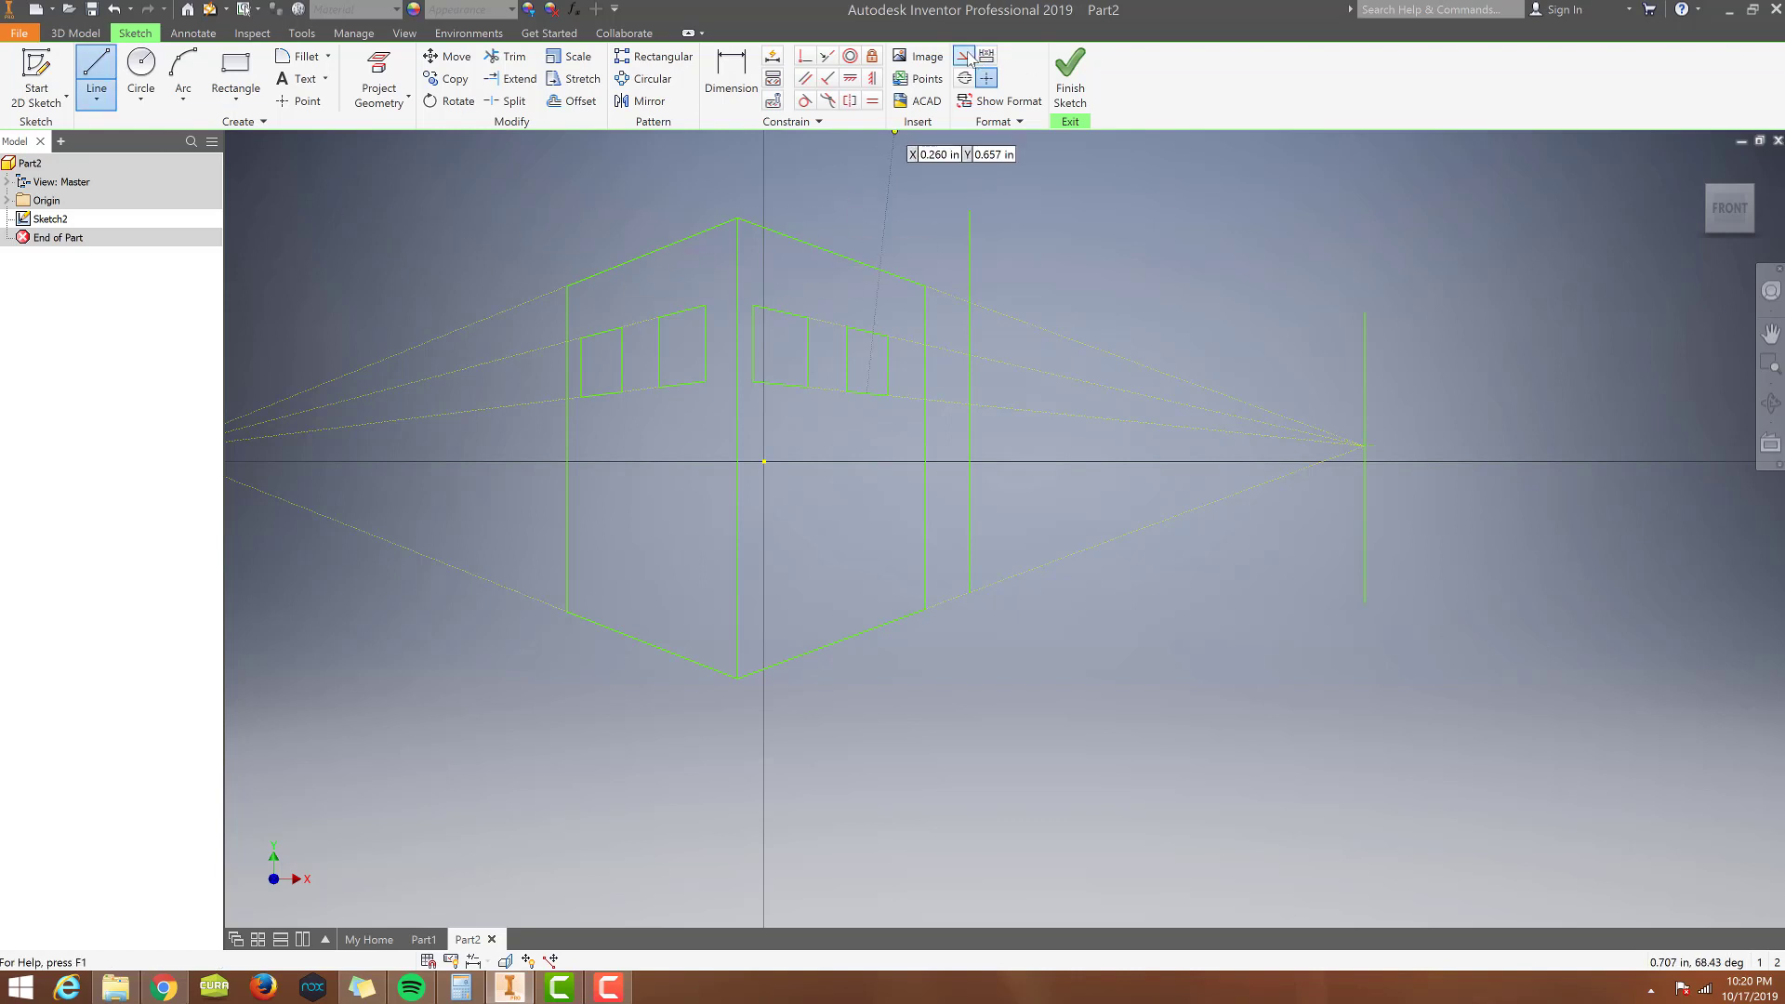
{"action": "left_click", "coordinate": [970, 212]}
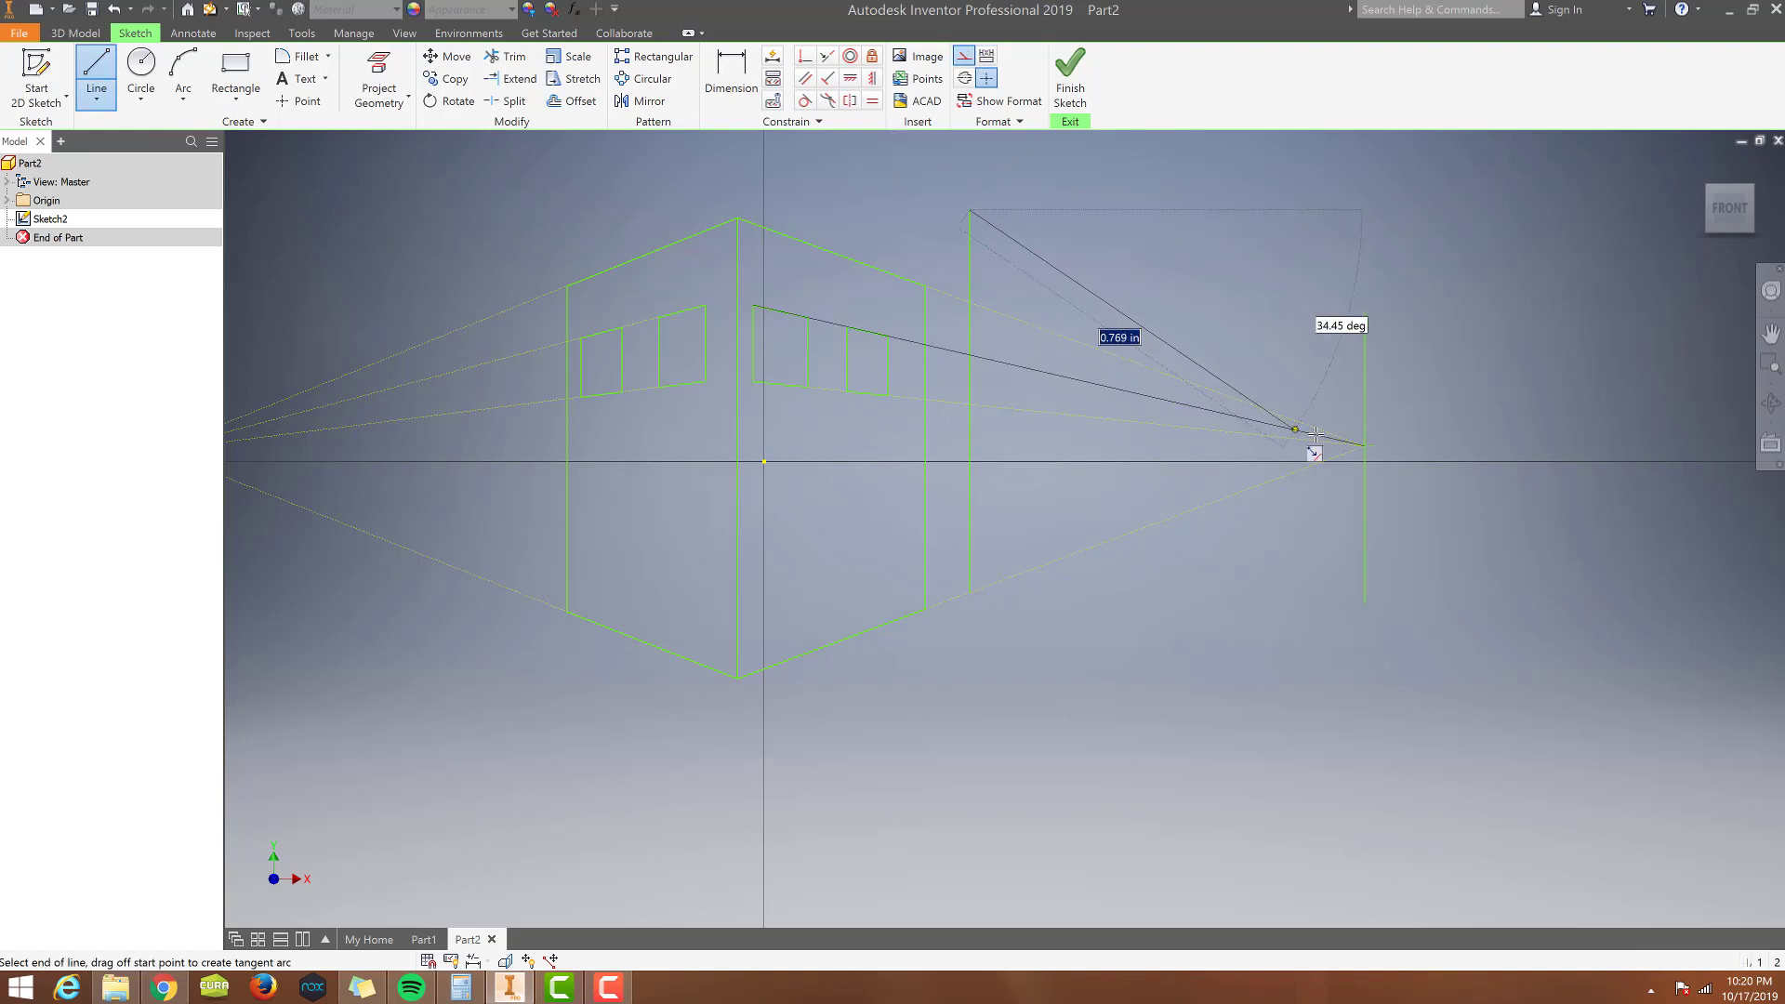
{"action": "double_click", "coordinate": [1364, 450]}
Draw a construction line from the top of the second building's vertical edge to the left vanishing point.
{"action": "scroll", "coordinate": [878, 316], "scroll_direction": "down", "scroll_amount": 3}
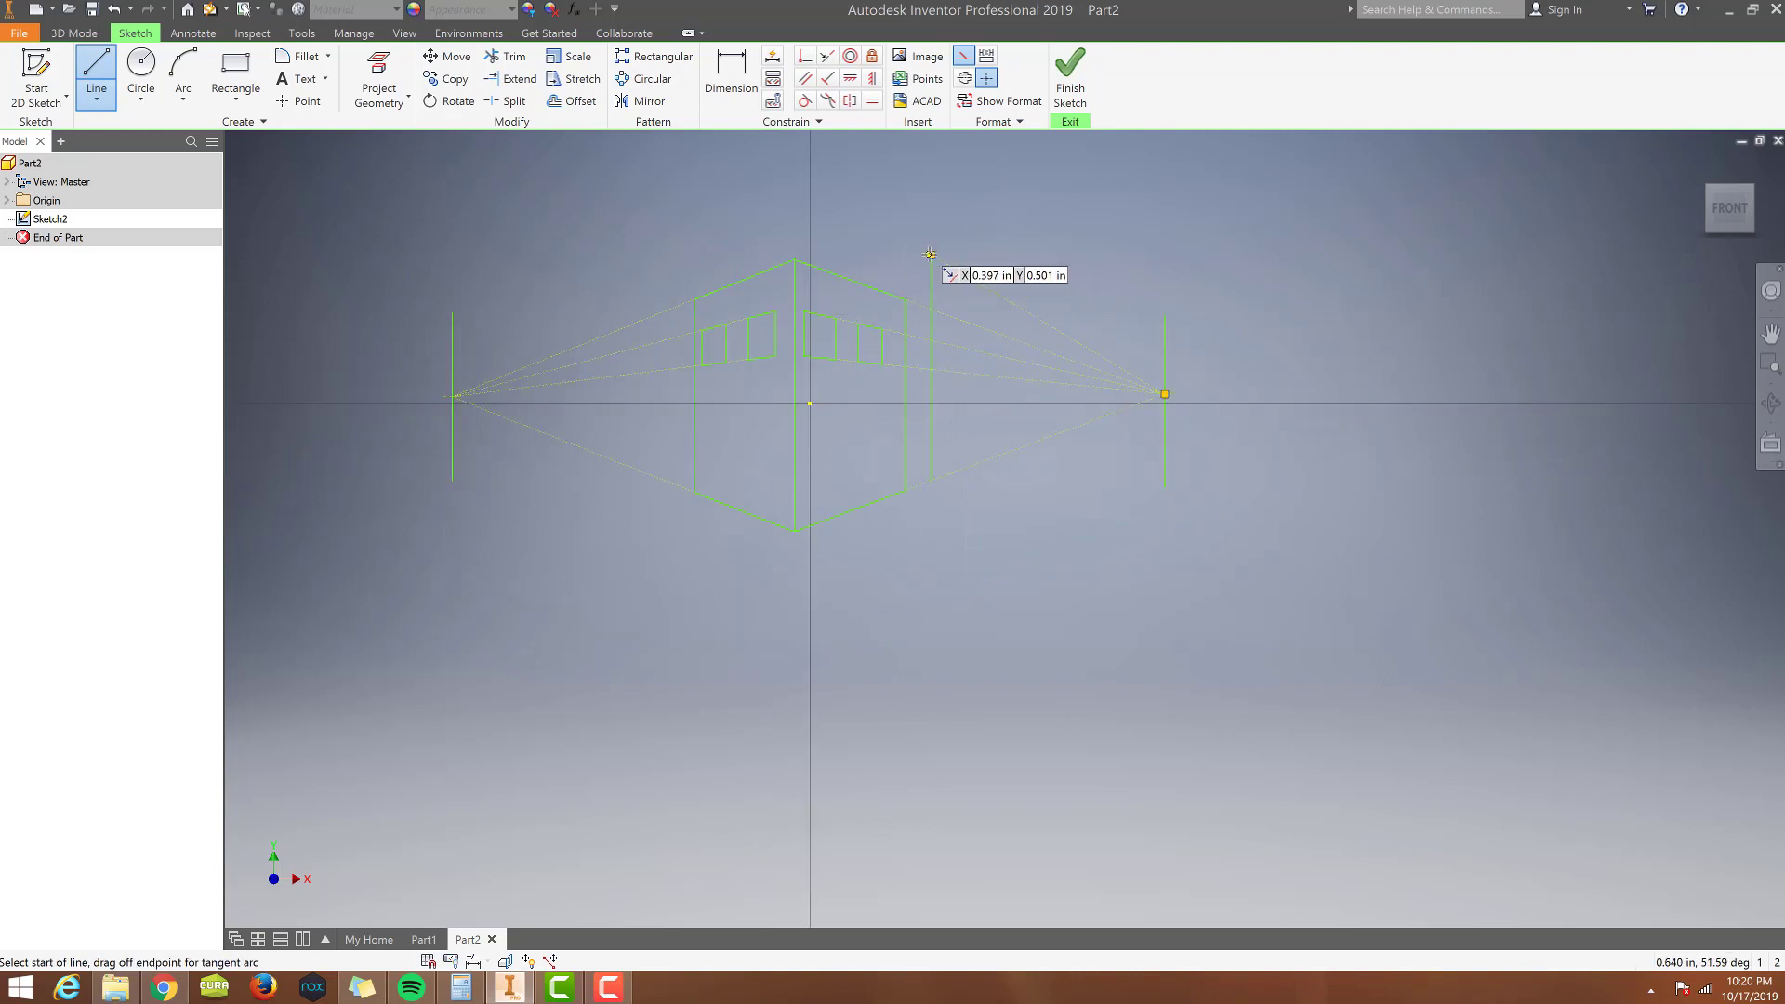
{"action": "left_click", "coordinate": [930, 255]}
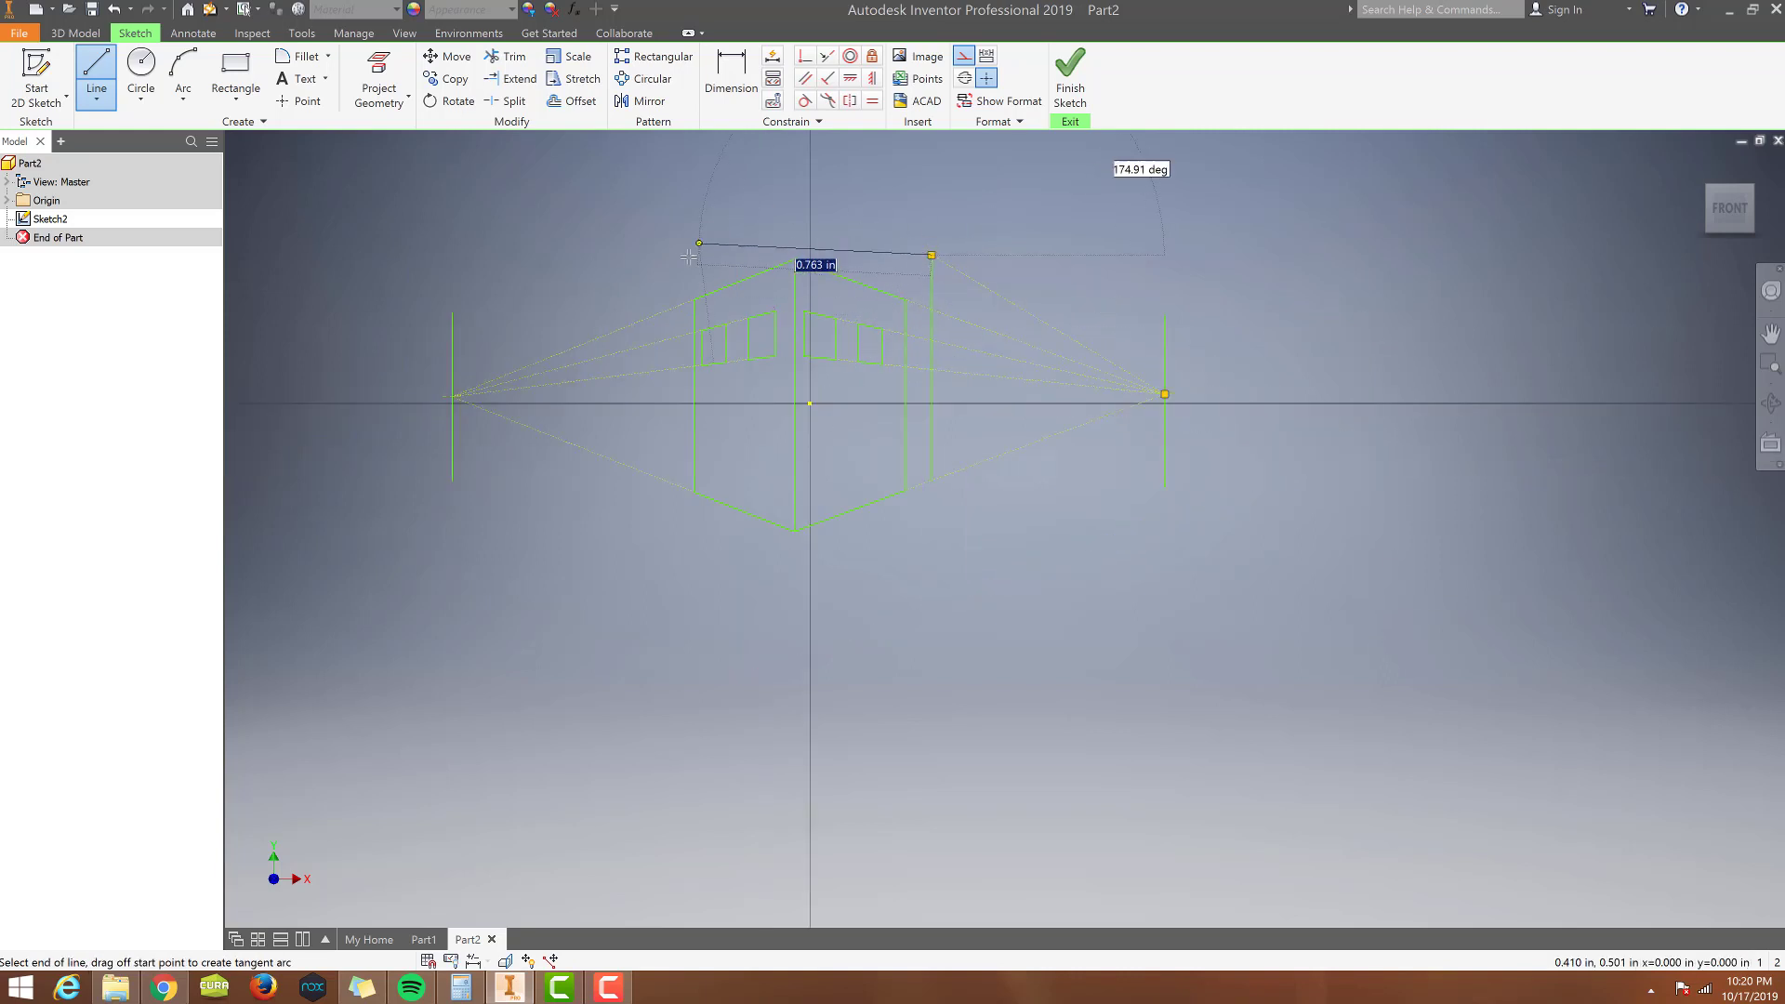
{"action": "double_click", "coordinate": [453, 396]}
{"action": "scroll", "coordinate": [779, 340], "scroll_direction": "down", "scroll_amount": 2}
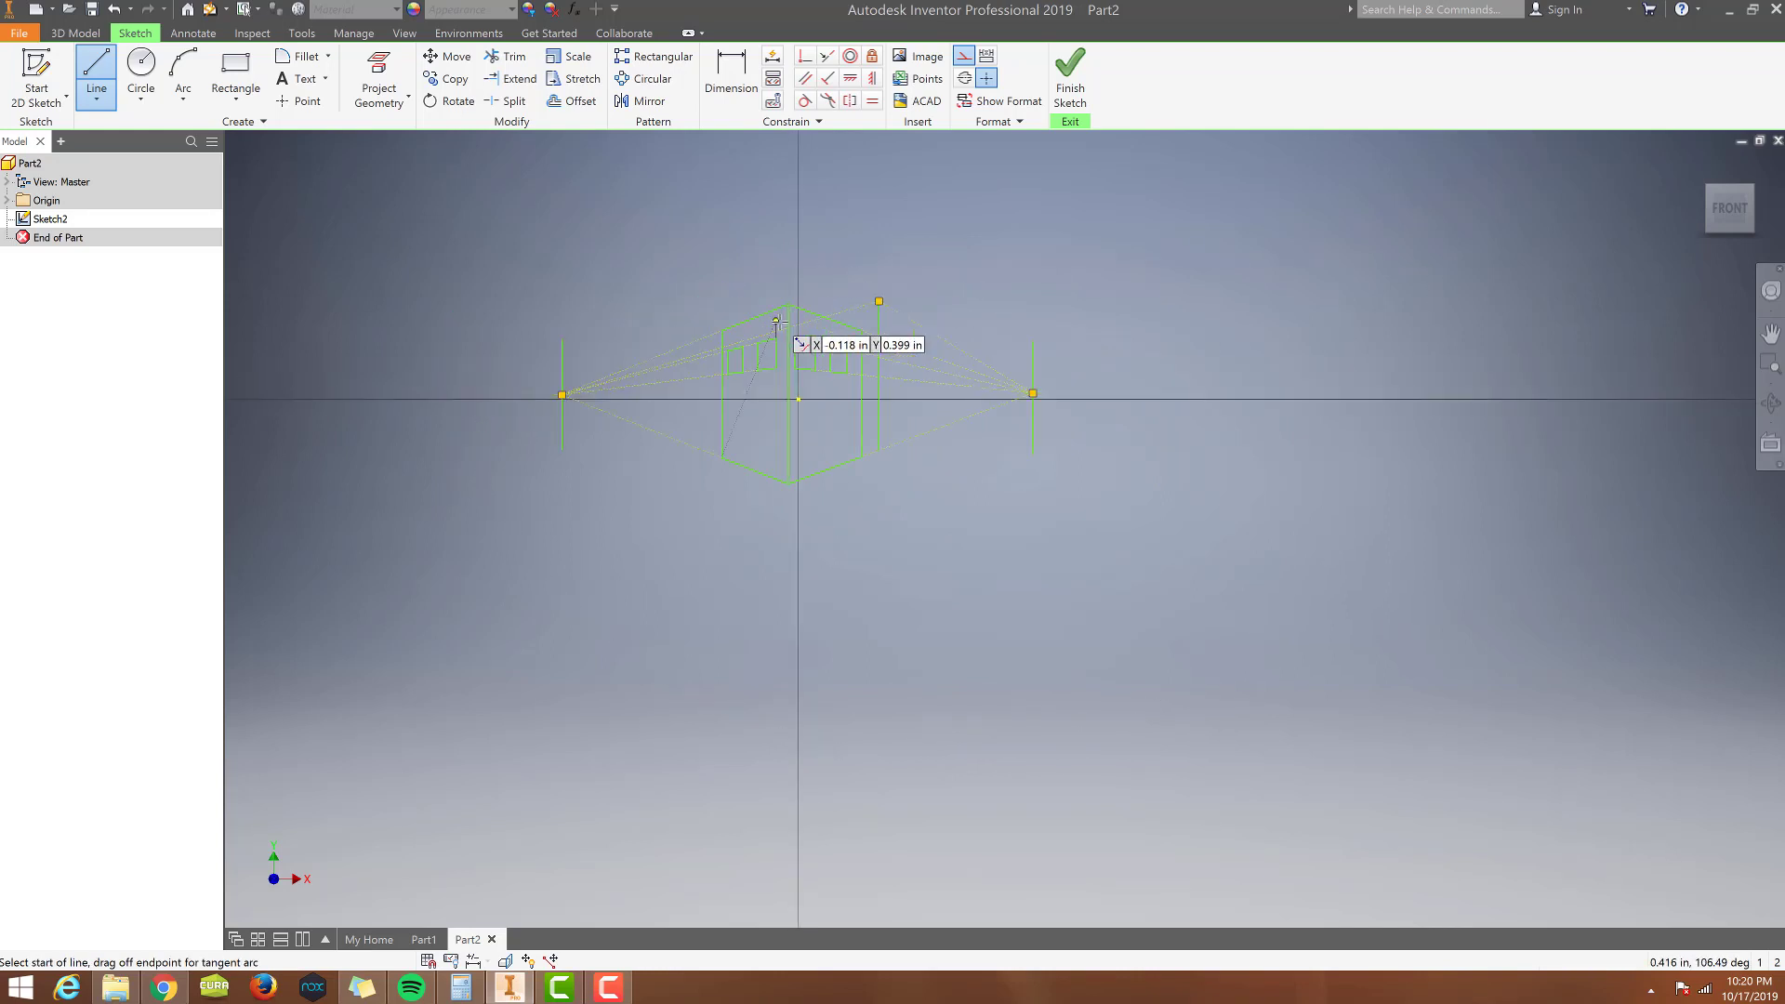
Draw a construction line from the bottom of the second building's vertical edge to the left vanishing point.
{"action": "scroll", "coordinate": [779, 341], "scroll_direction": "up", "scroll_amount": 3}
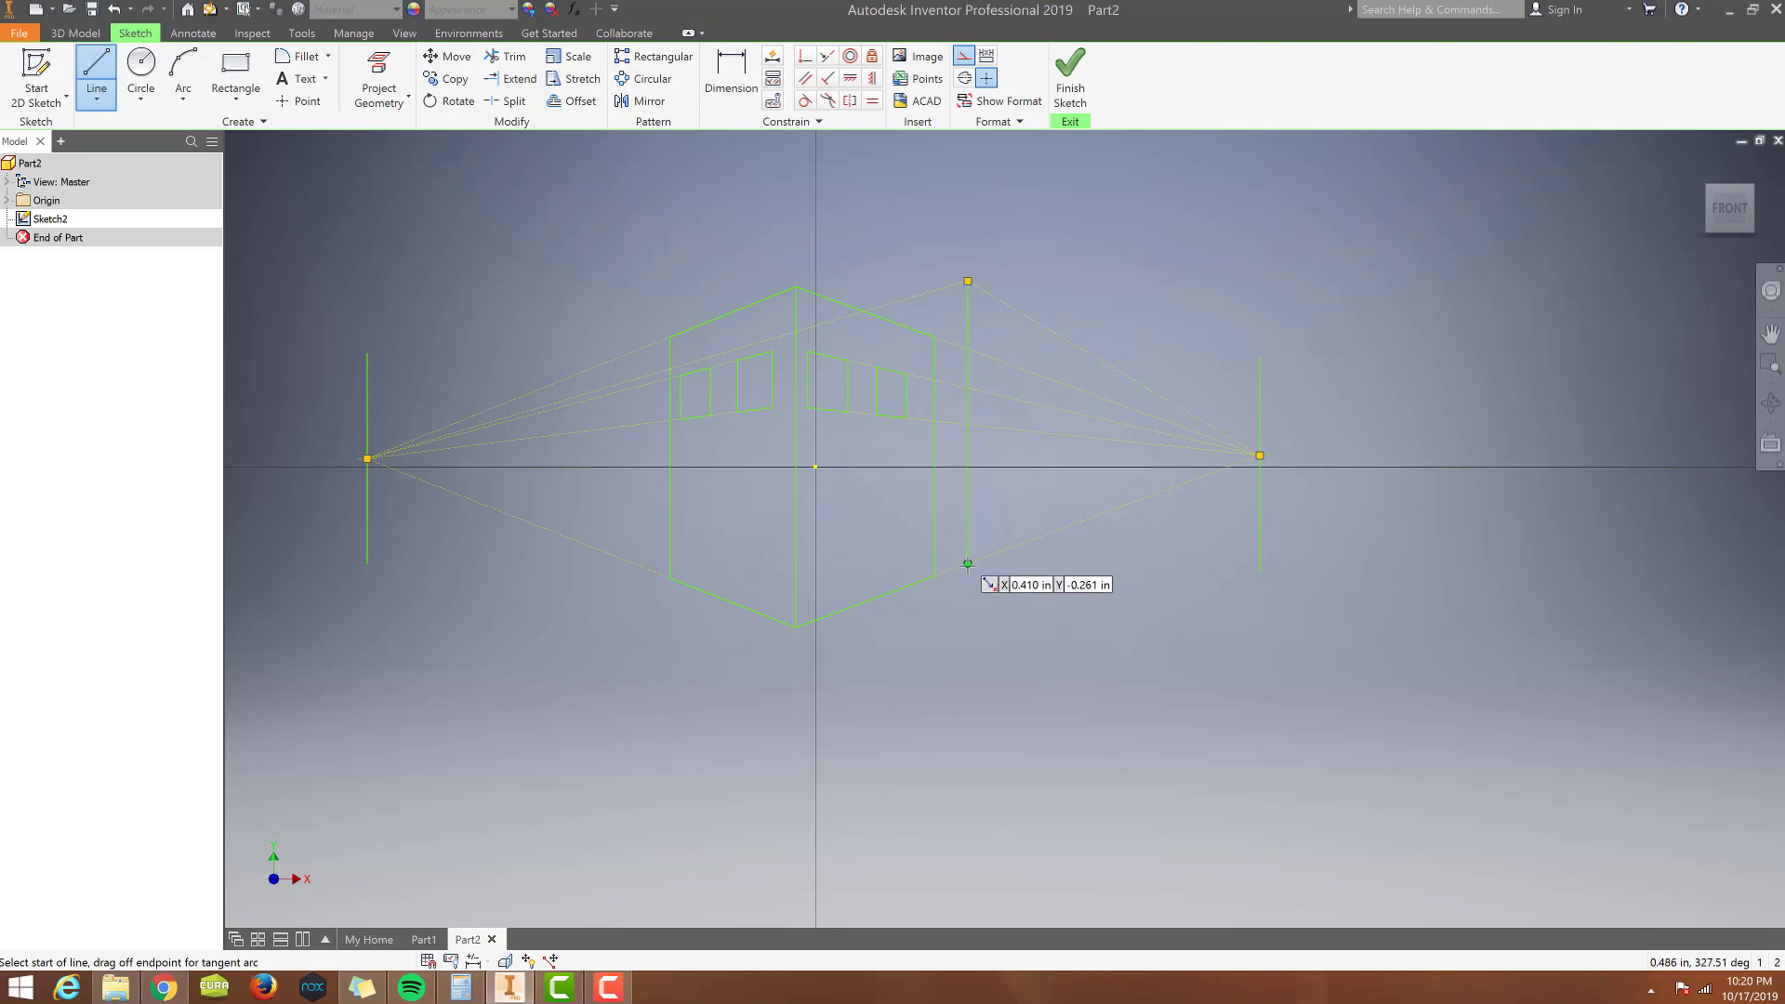
{"action": "left_click", "coordinate": [968, 561]}
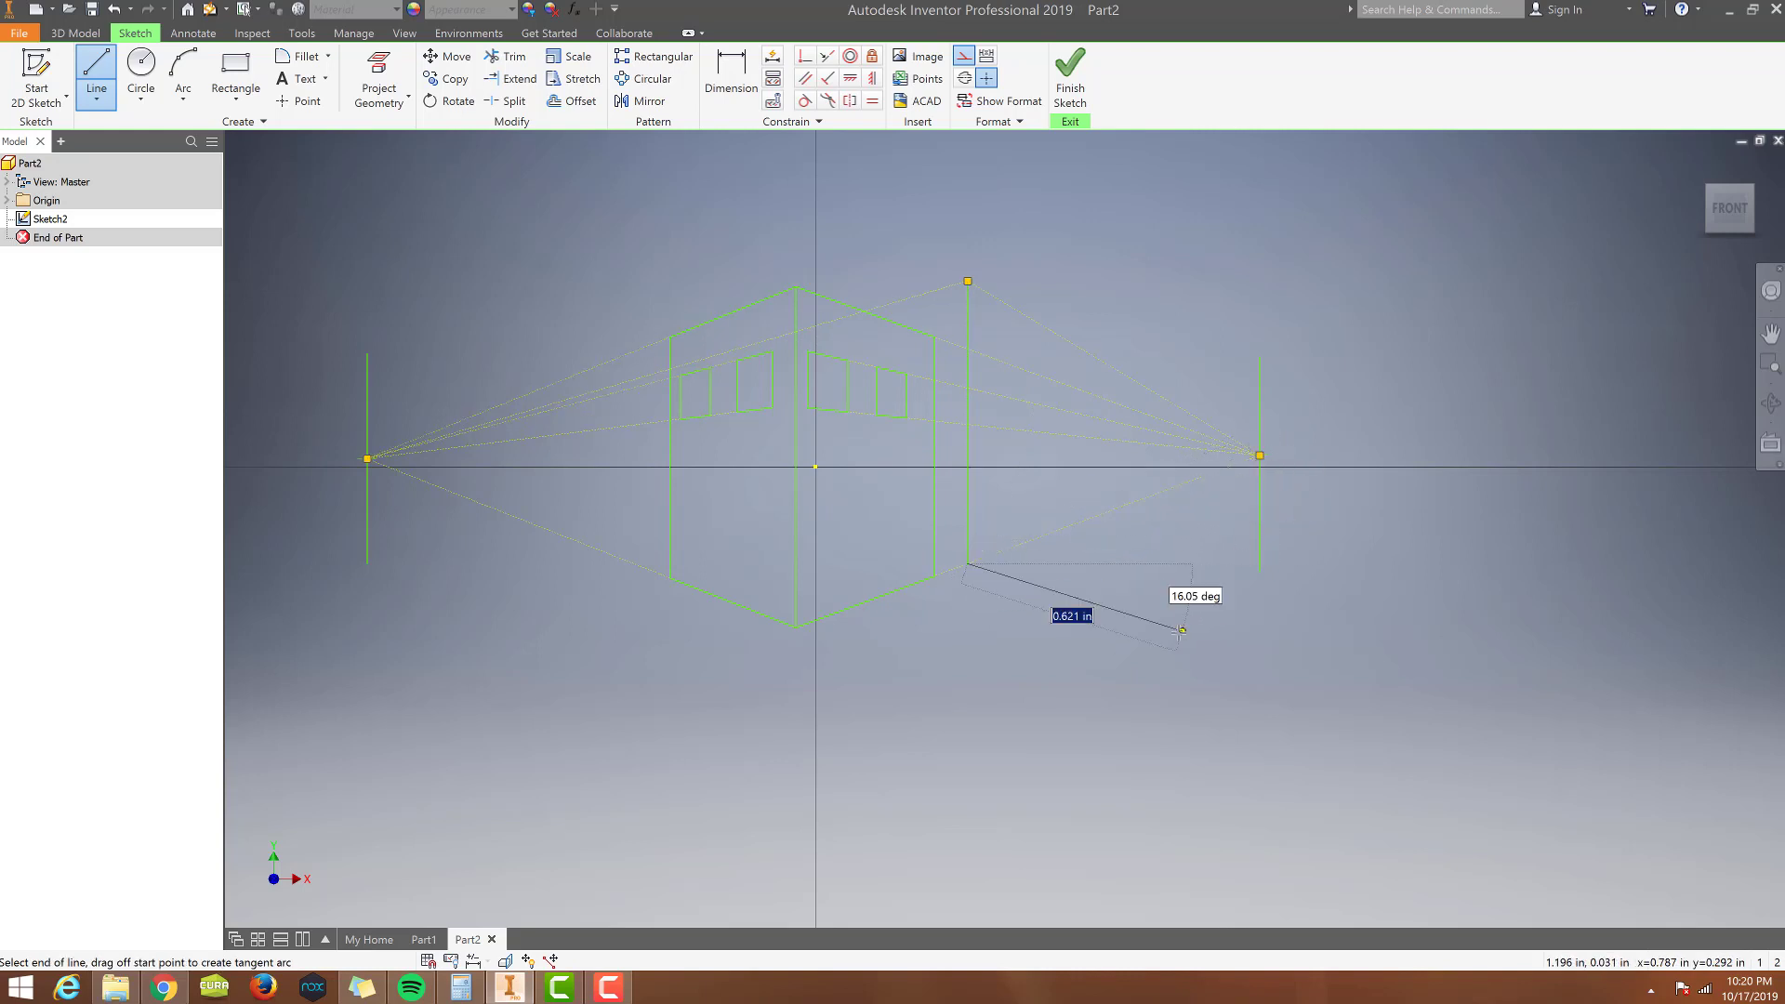
{"action": "left_click", "coordinate": [372, 460]}
{"action": "scroll", "coordinate": [1123, 450], "scroll_direction": "down", "scroll_amount": 3}
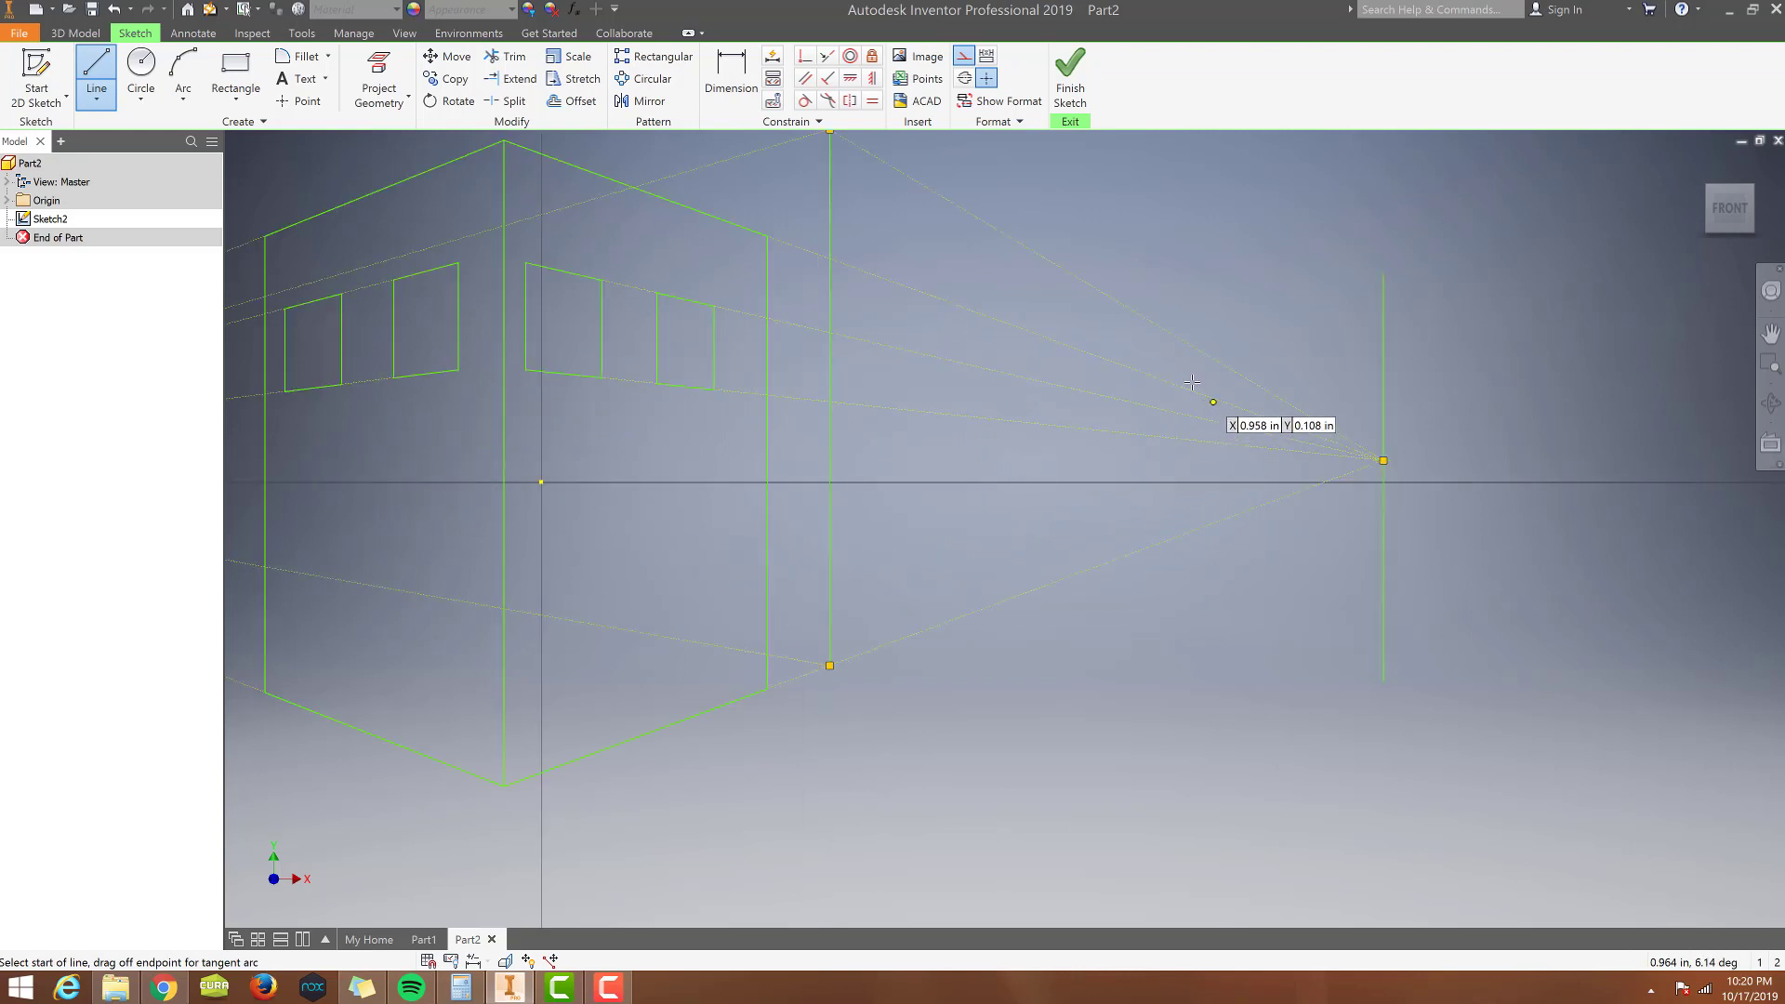
{"action": "scroll", "coordinate": [1186, 371], "scroll_direction": "up", "scroll_amount": 3}
{"action": "key", "text": "Escape"}
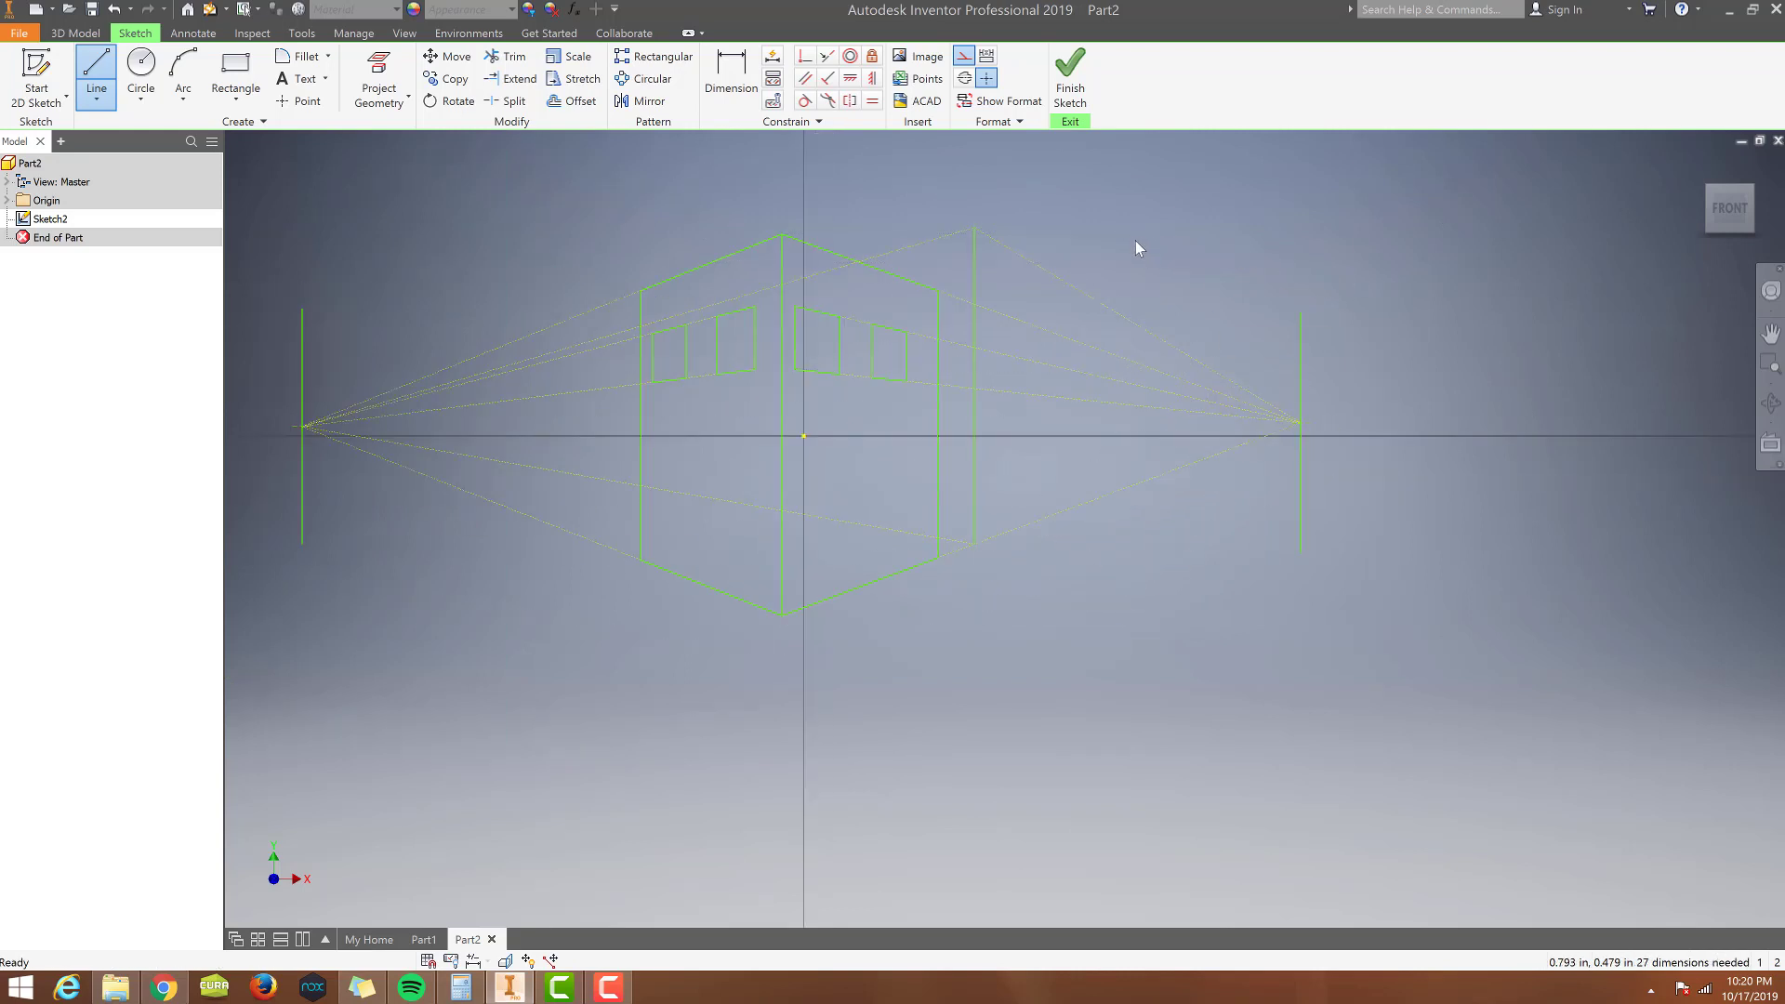
Check the reference drawing and draw the second building's far vertical edge, about 0.38 in tall, as a normal line between its right guide lines.
{"action": "key", "text": "alt+Tab"}
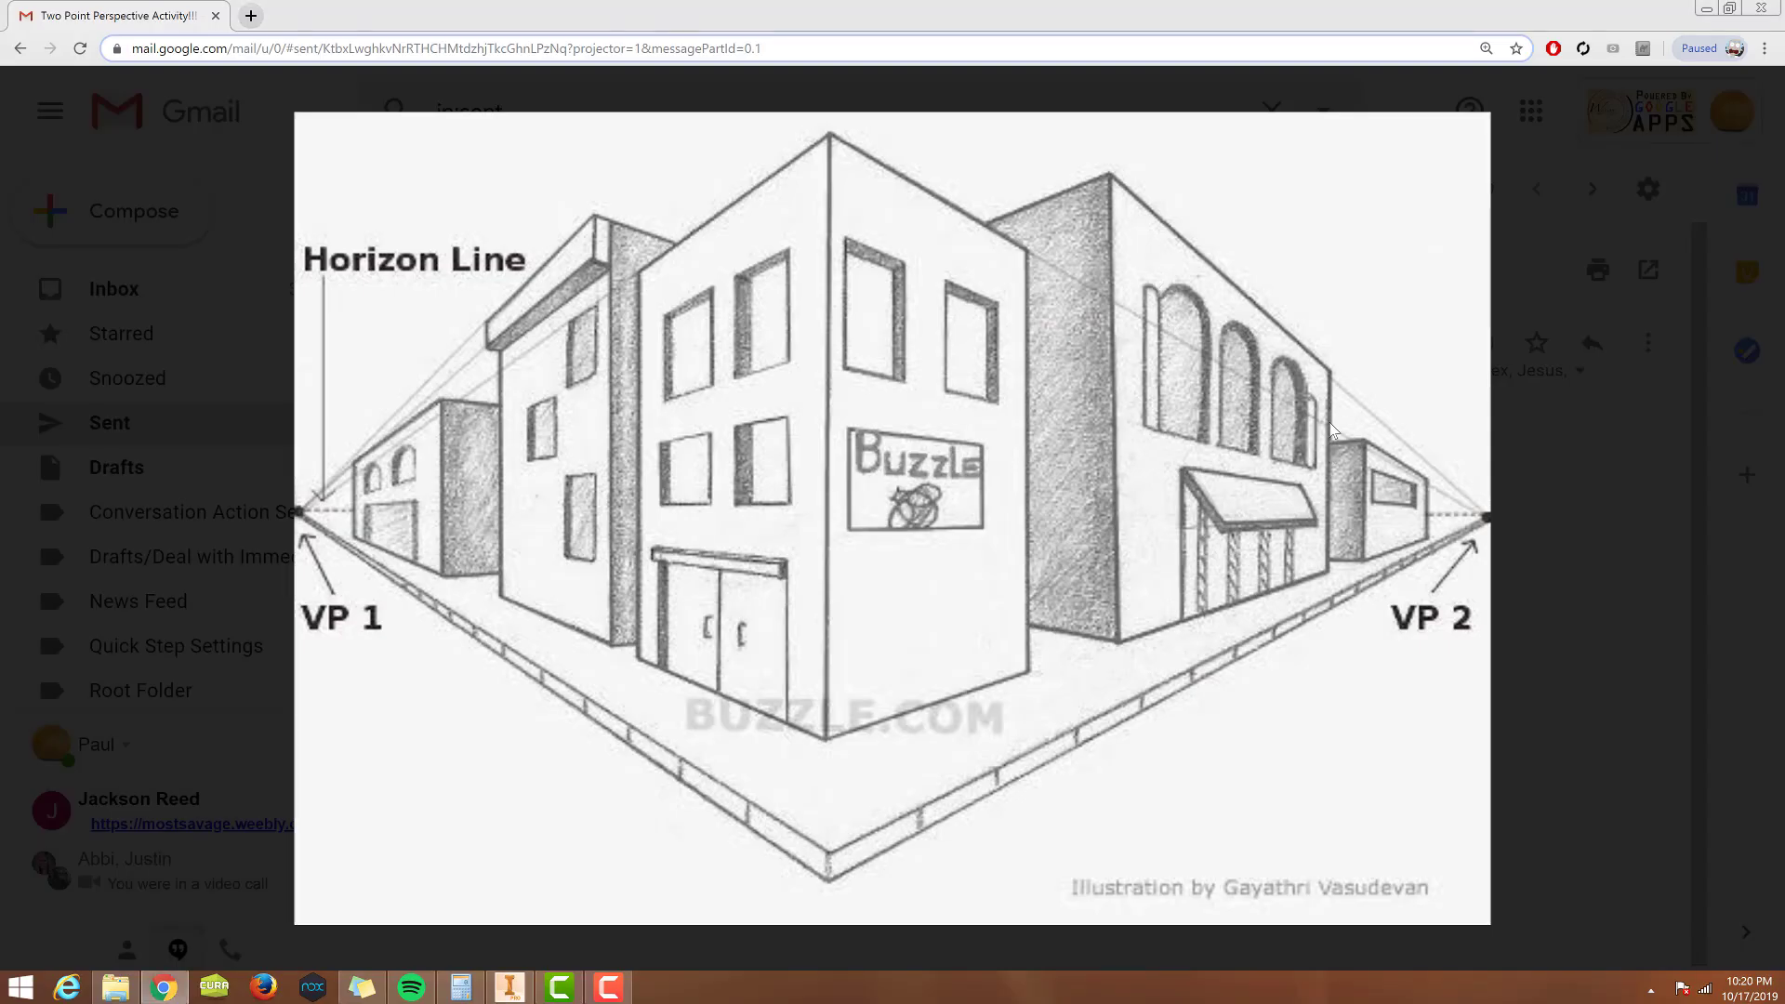
{"action": "key", "text": "alt+Tab"}
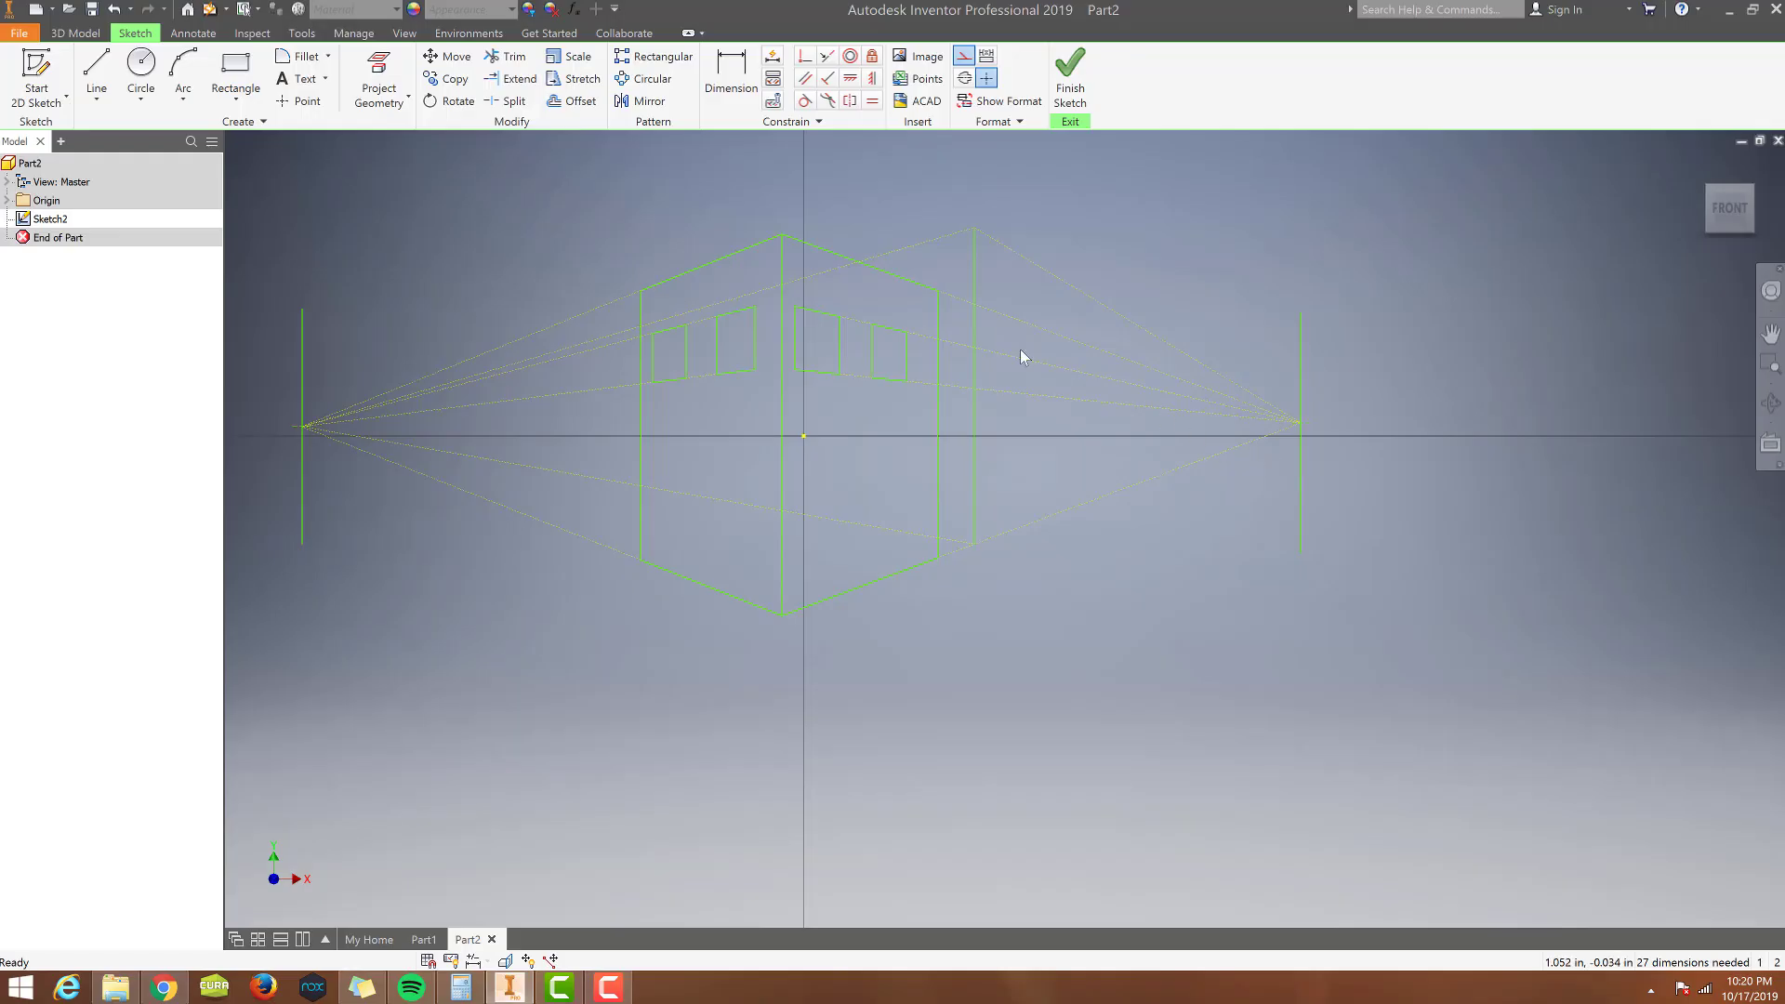
{"action": "left_click", "coordinate": [96, 75]}
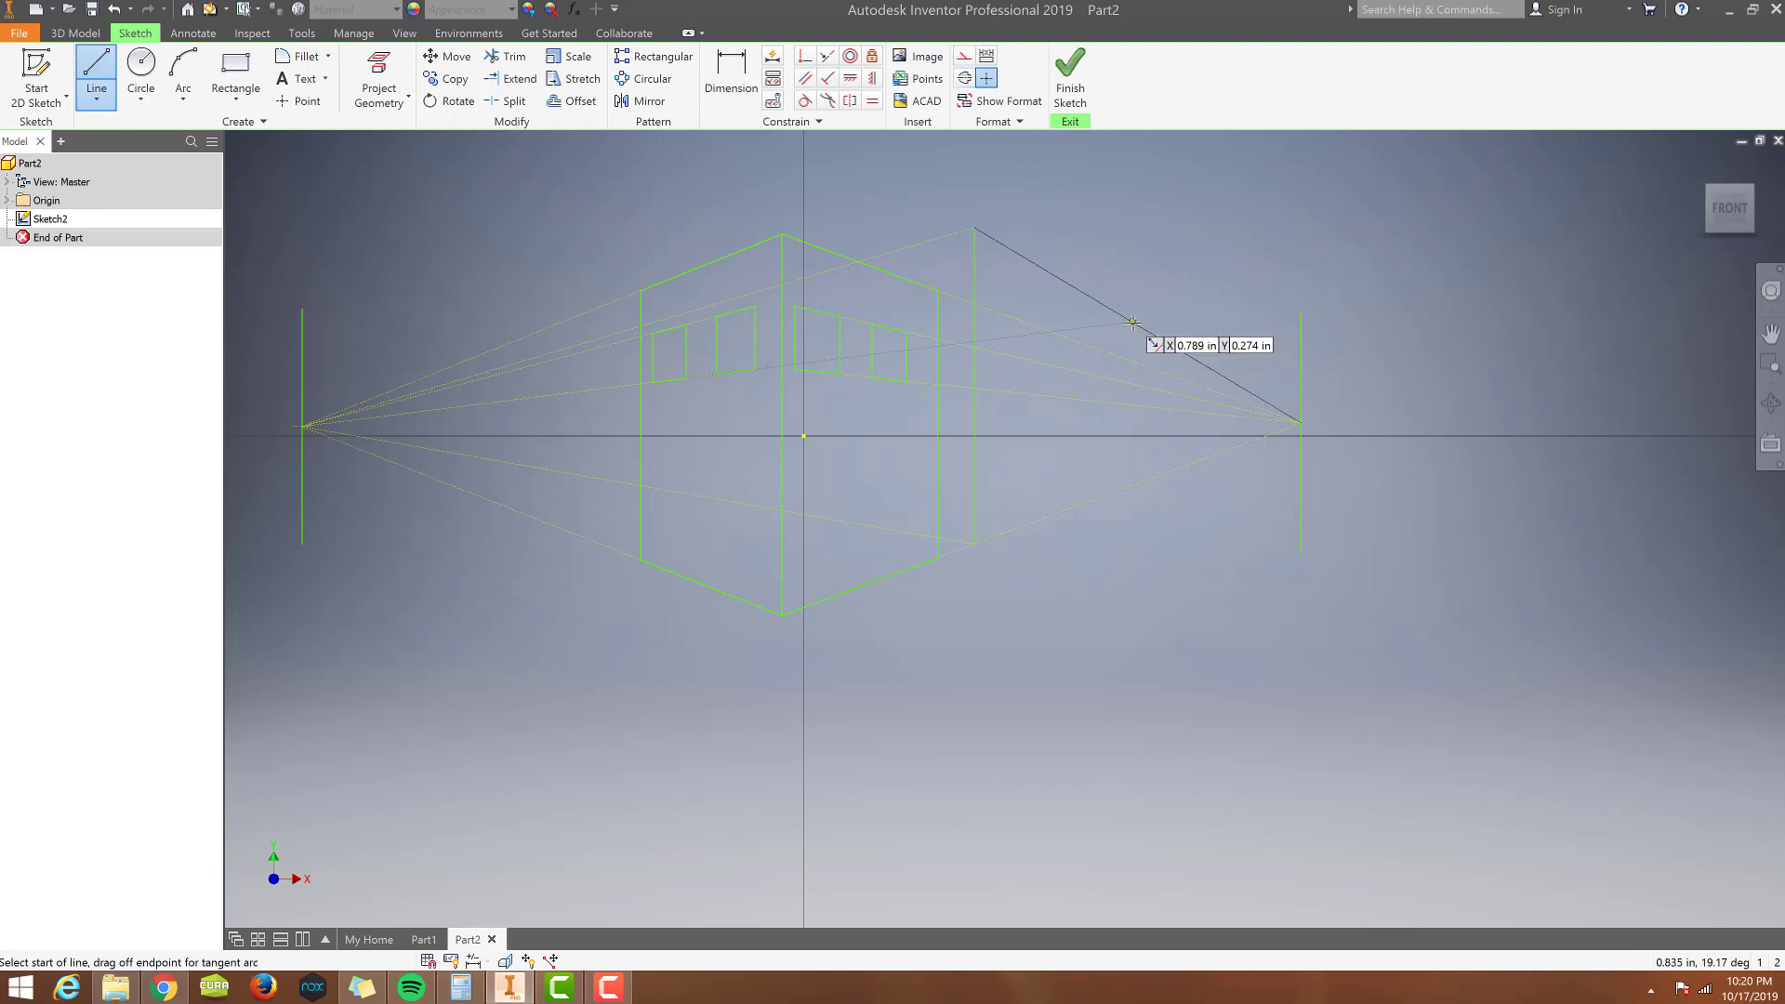
{"action": "left_click", "coordinate": [1299, 422]}
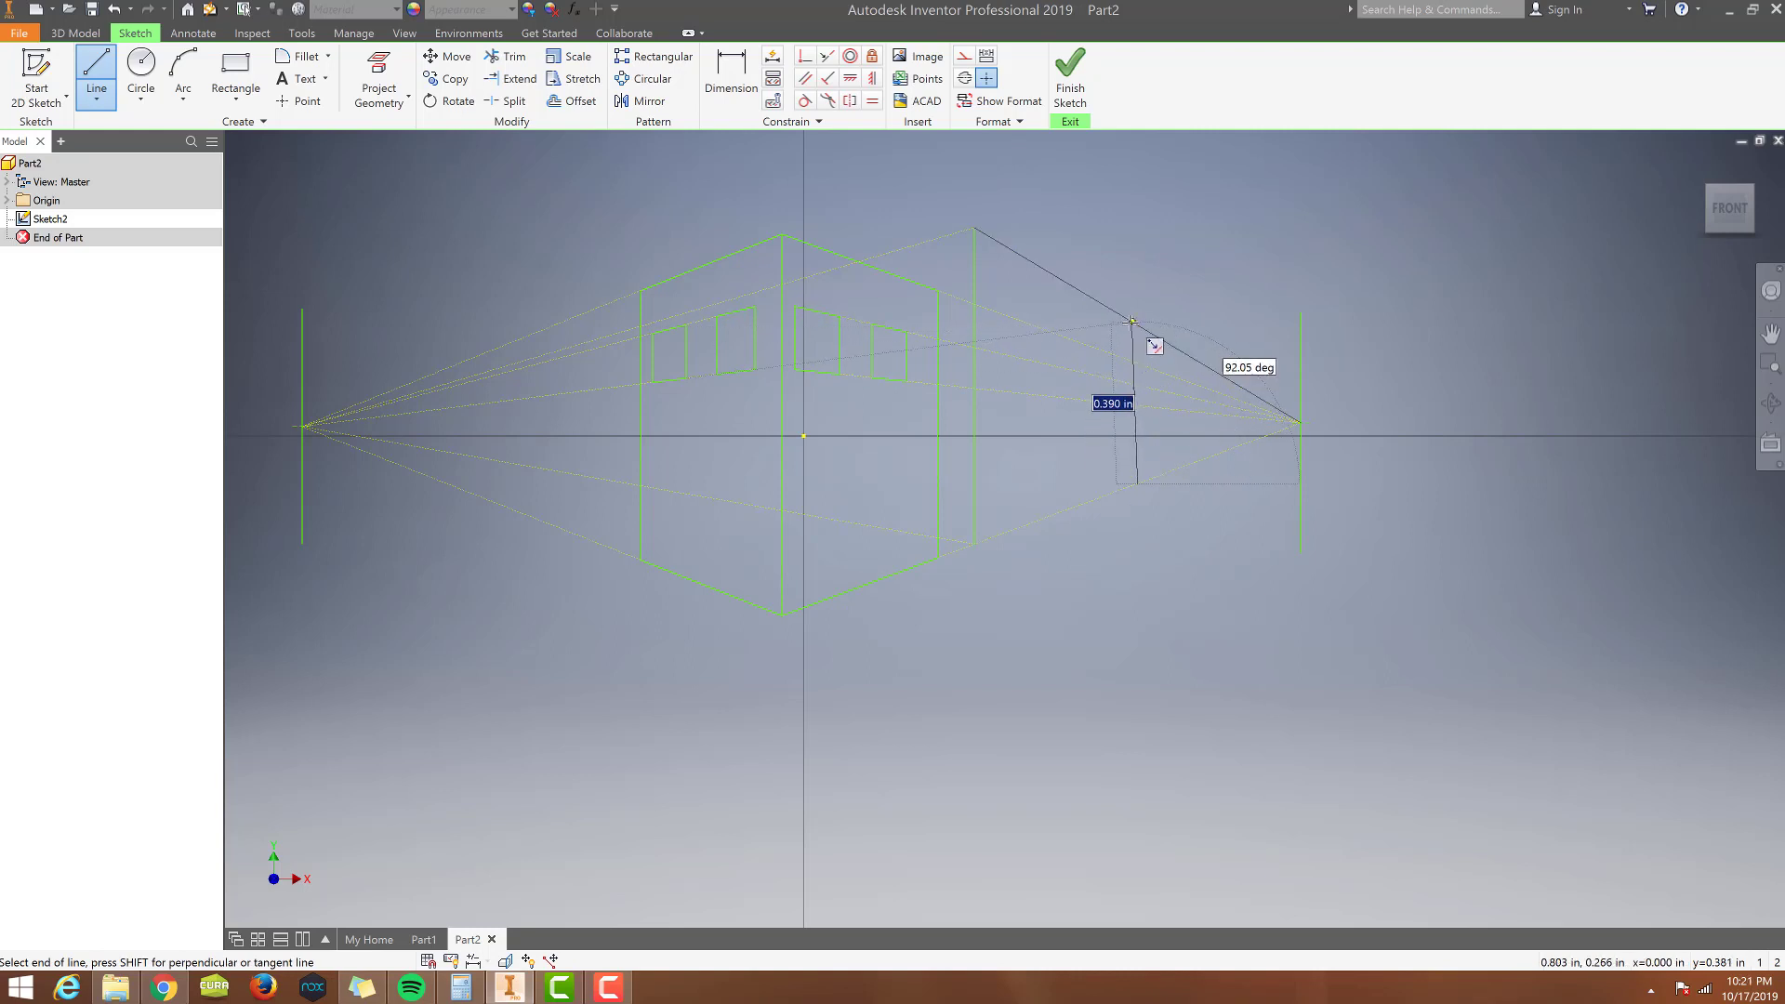
{"action": "double_click", "coordinate": [1138, 323]}
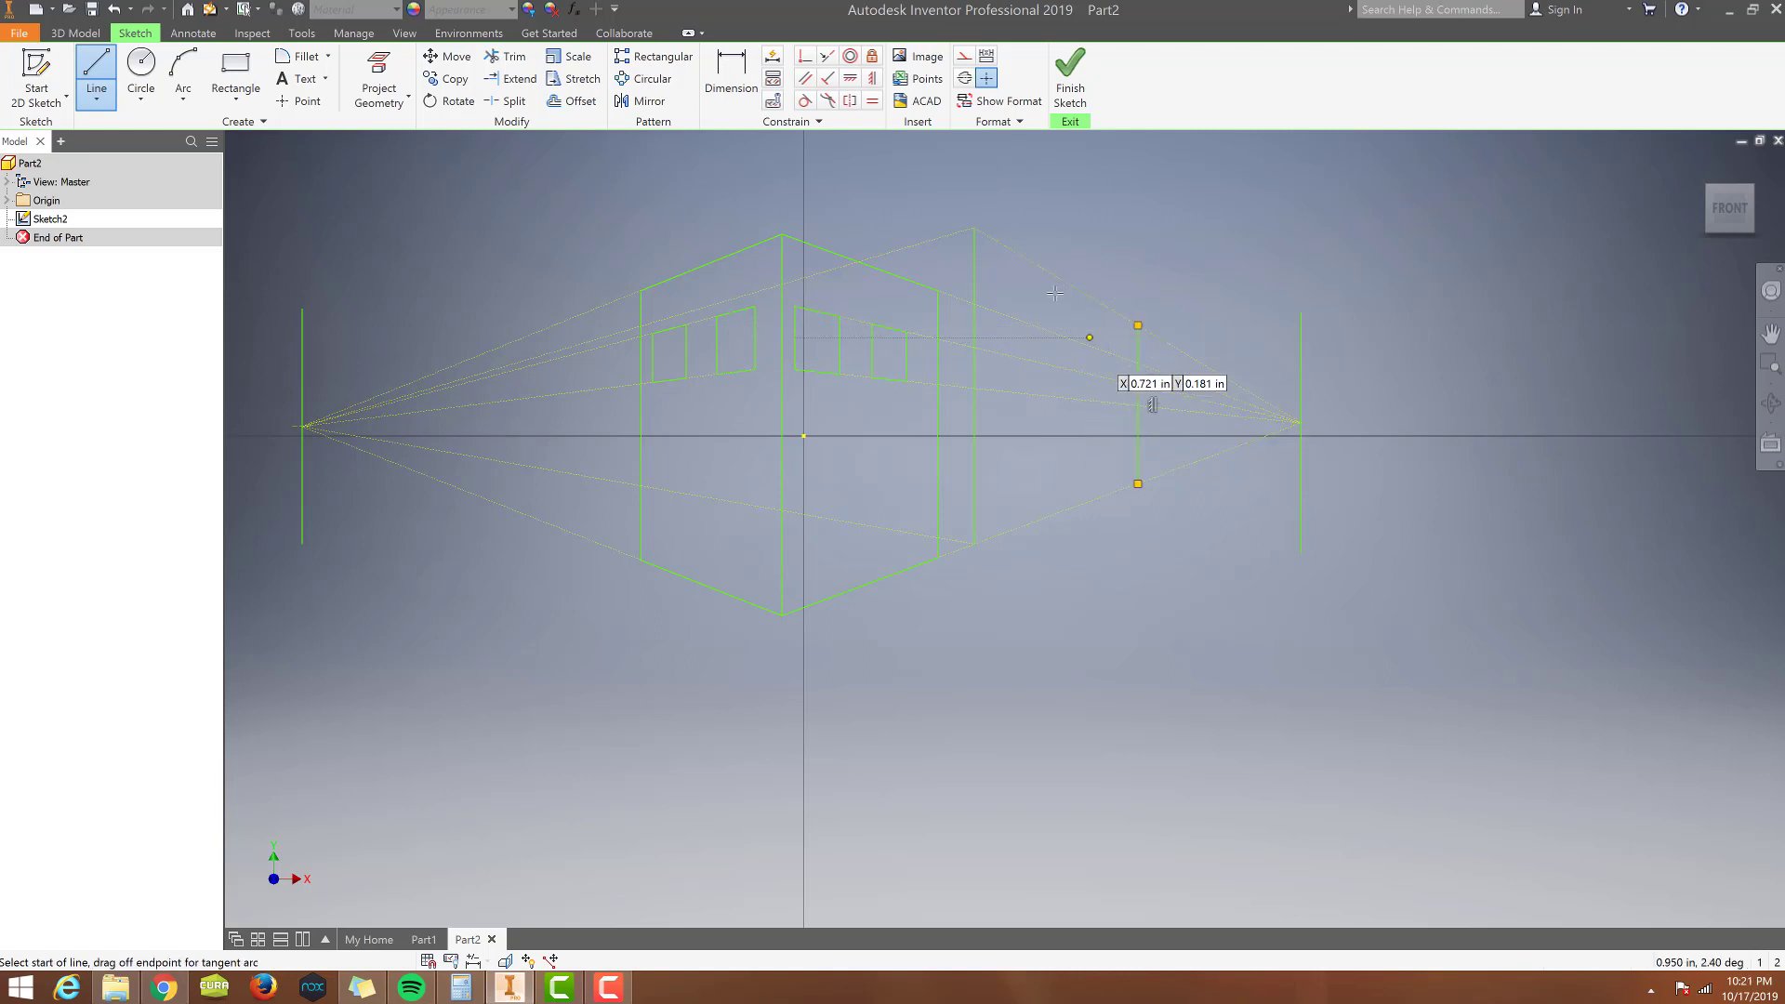
Trace the top and bottom edges of the second building's right face along the guide lines between its two verticals.
{"action": "left_click", "coordinate": [974, 228]}
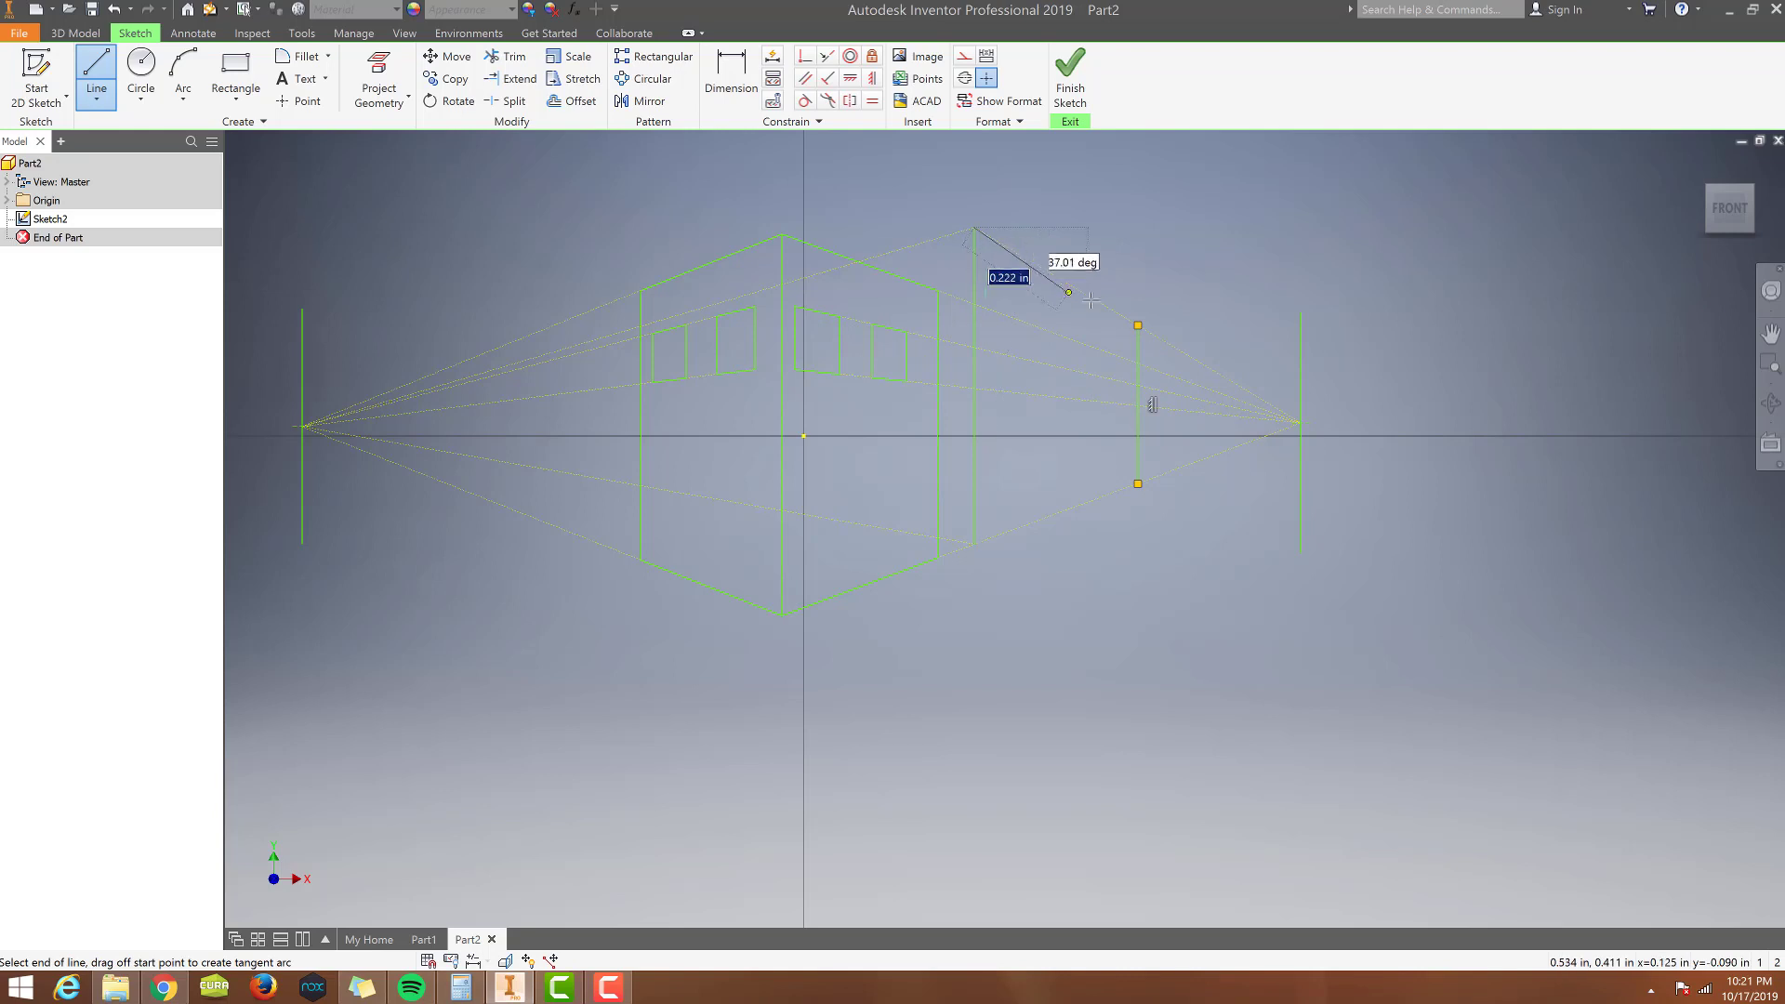
{"action": "double_click", "coordinate": [1137, 322]}
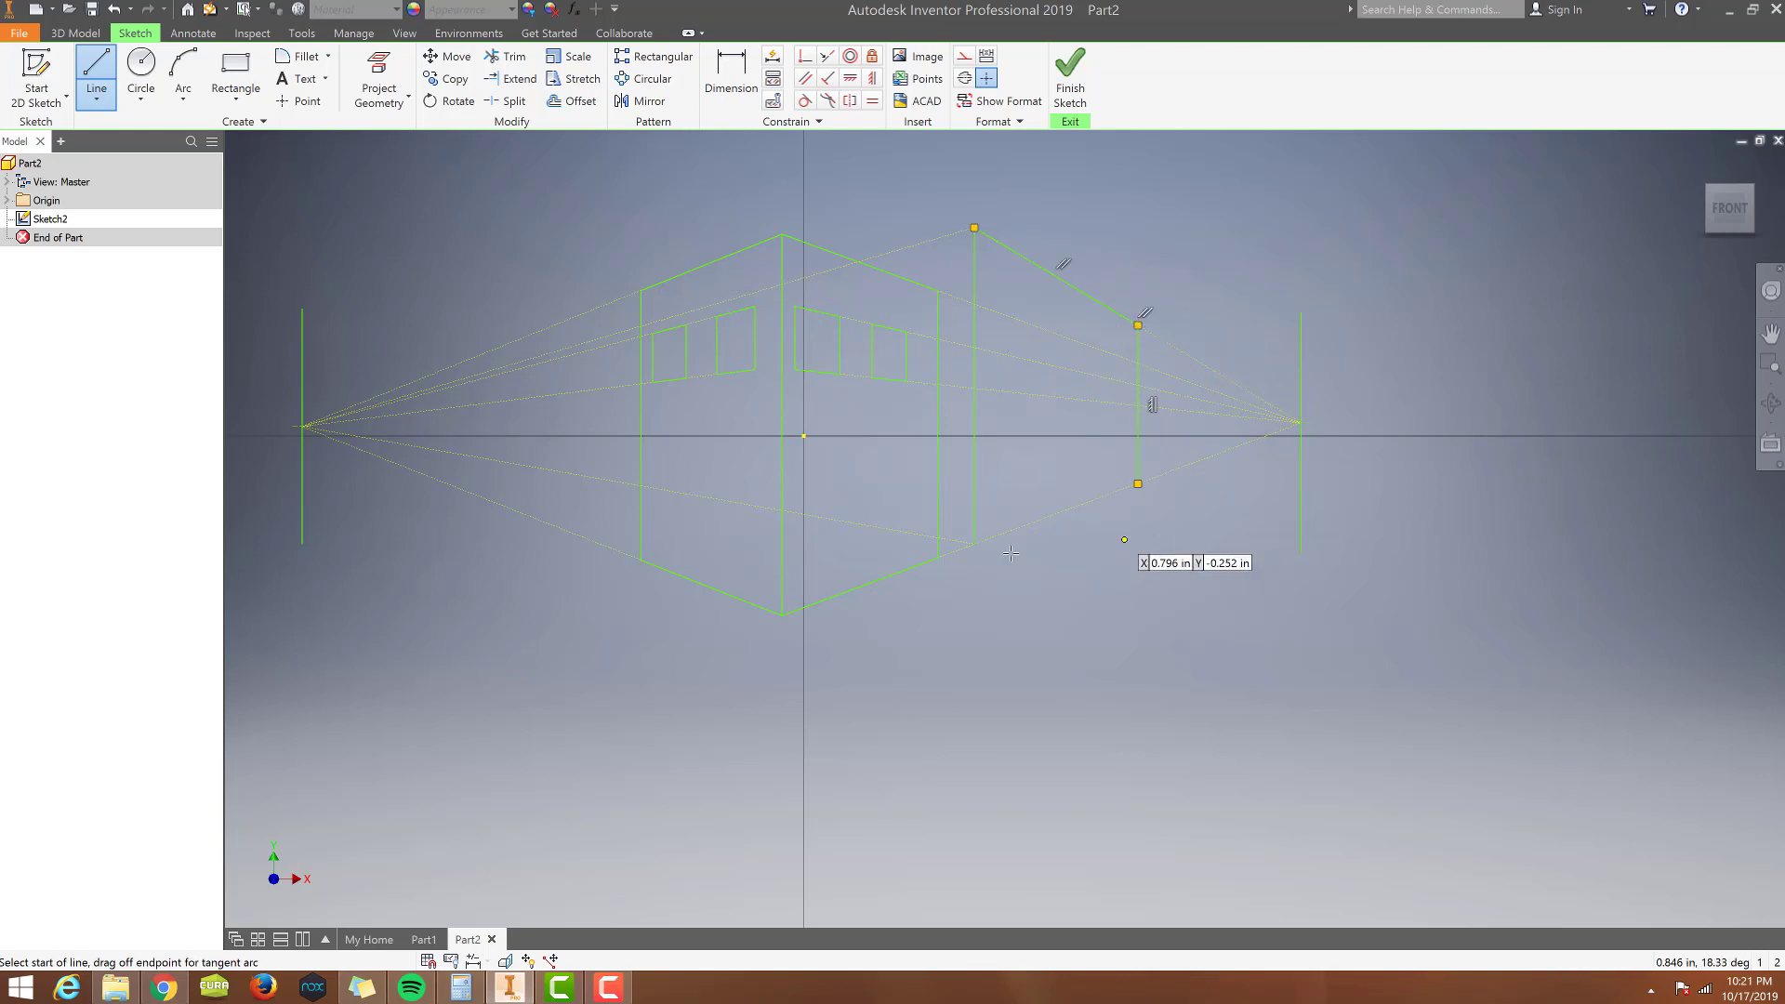
{"action": "left_click", "coordinate": [975, 543]}
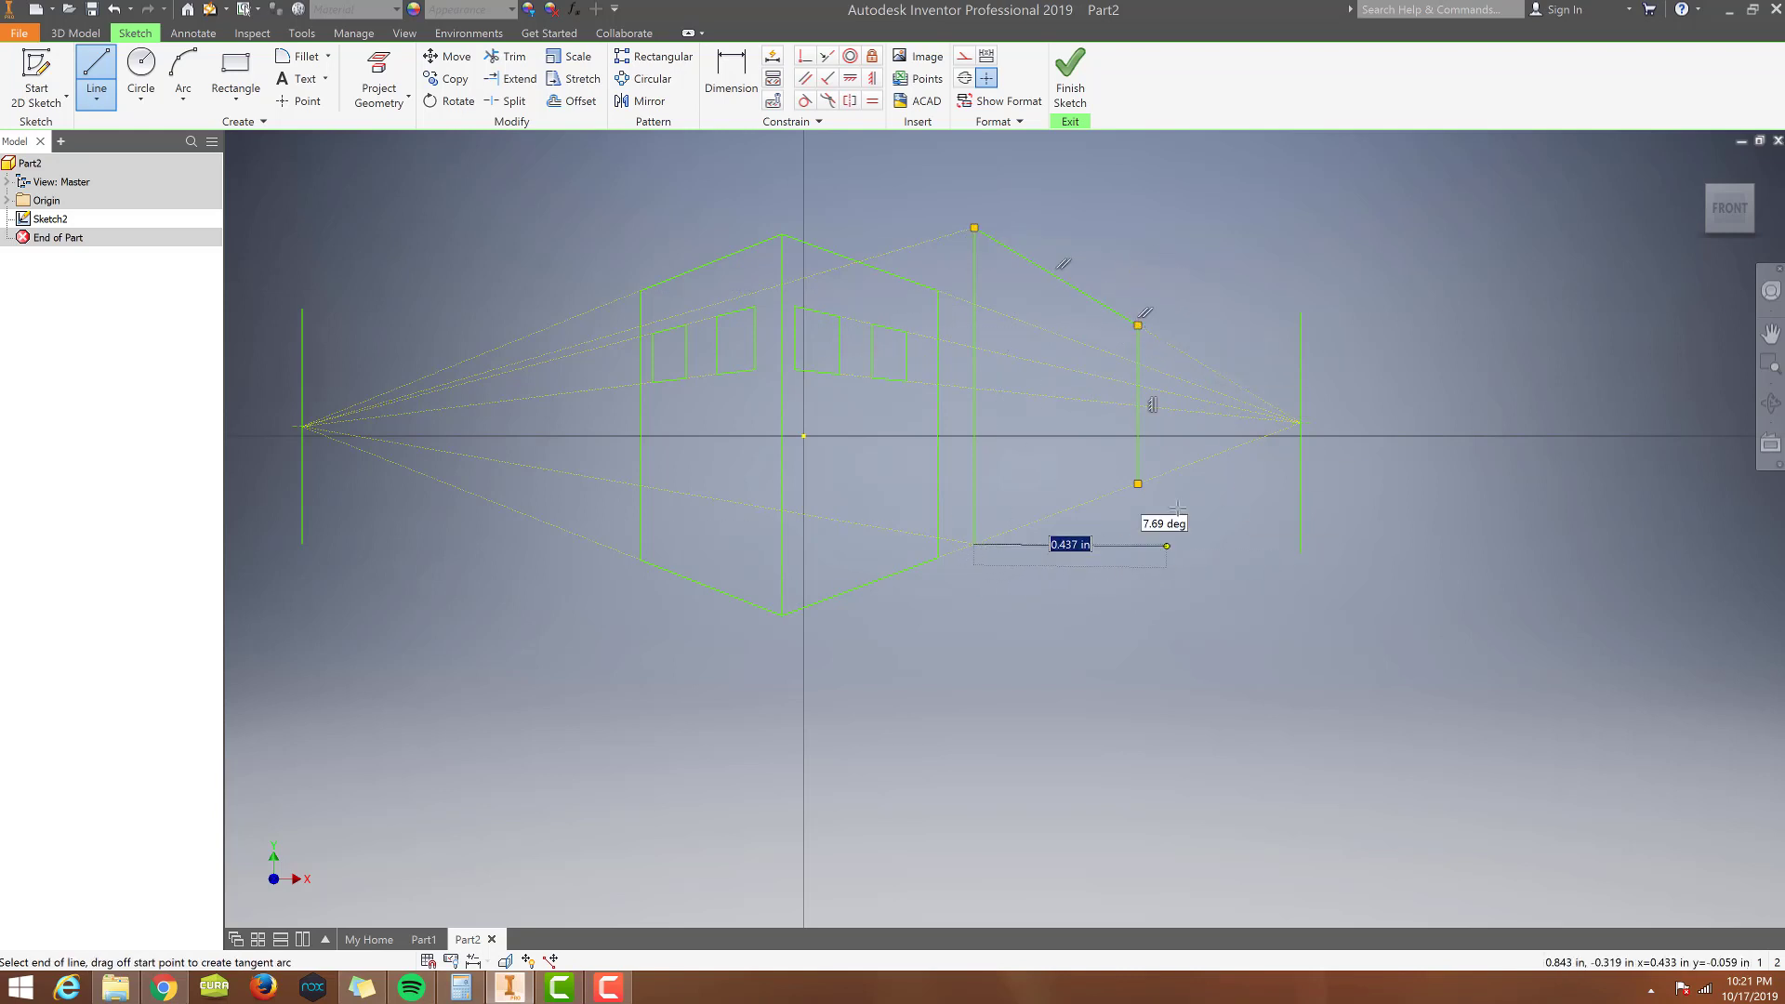
{"action": "double_click", "coordinate": [1138, 483]}
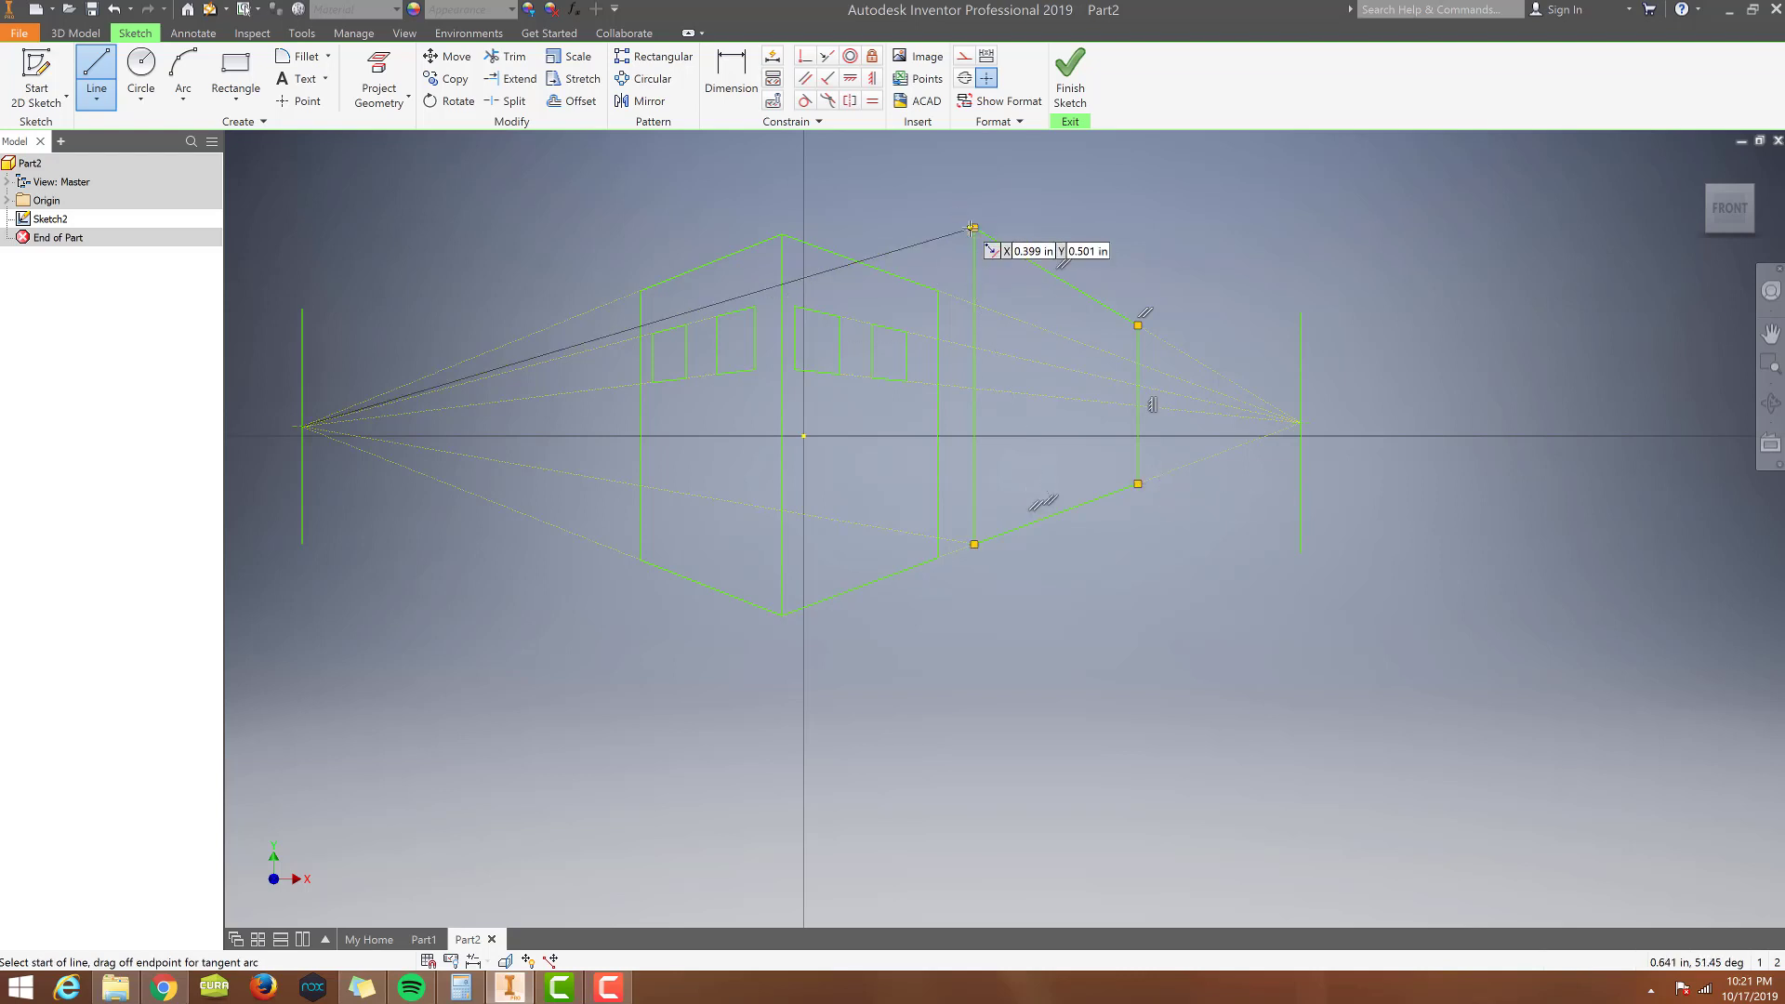
Trace the second building's left roof edge along its guide line to the front building's roof line, checking it against the reference drawing.
{"action": "left_click", "coordinate": [973, 228]}
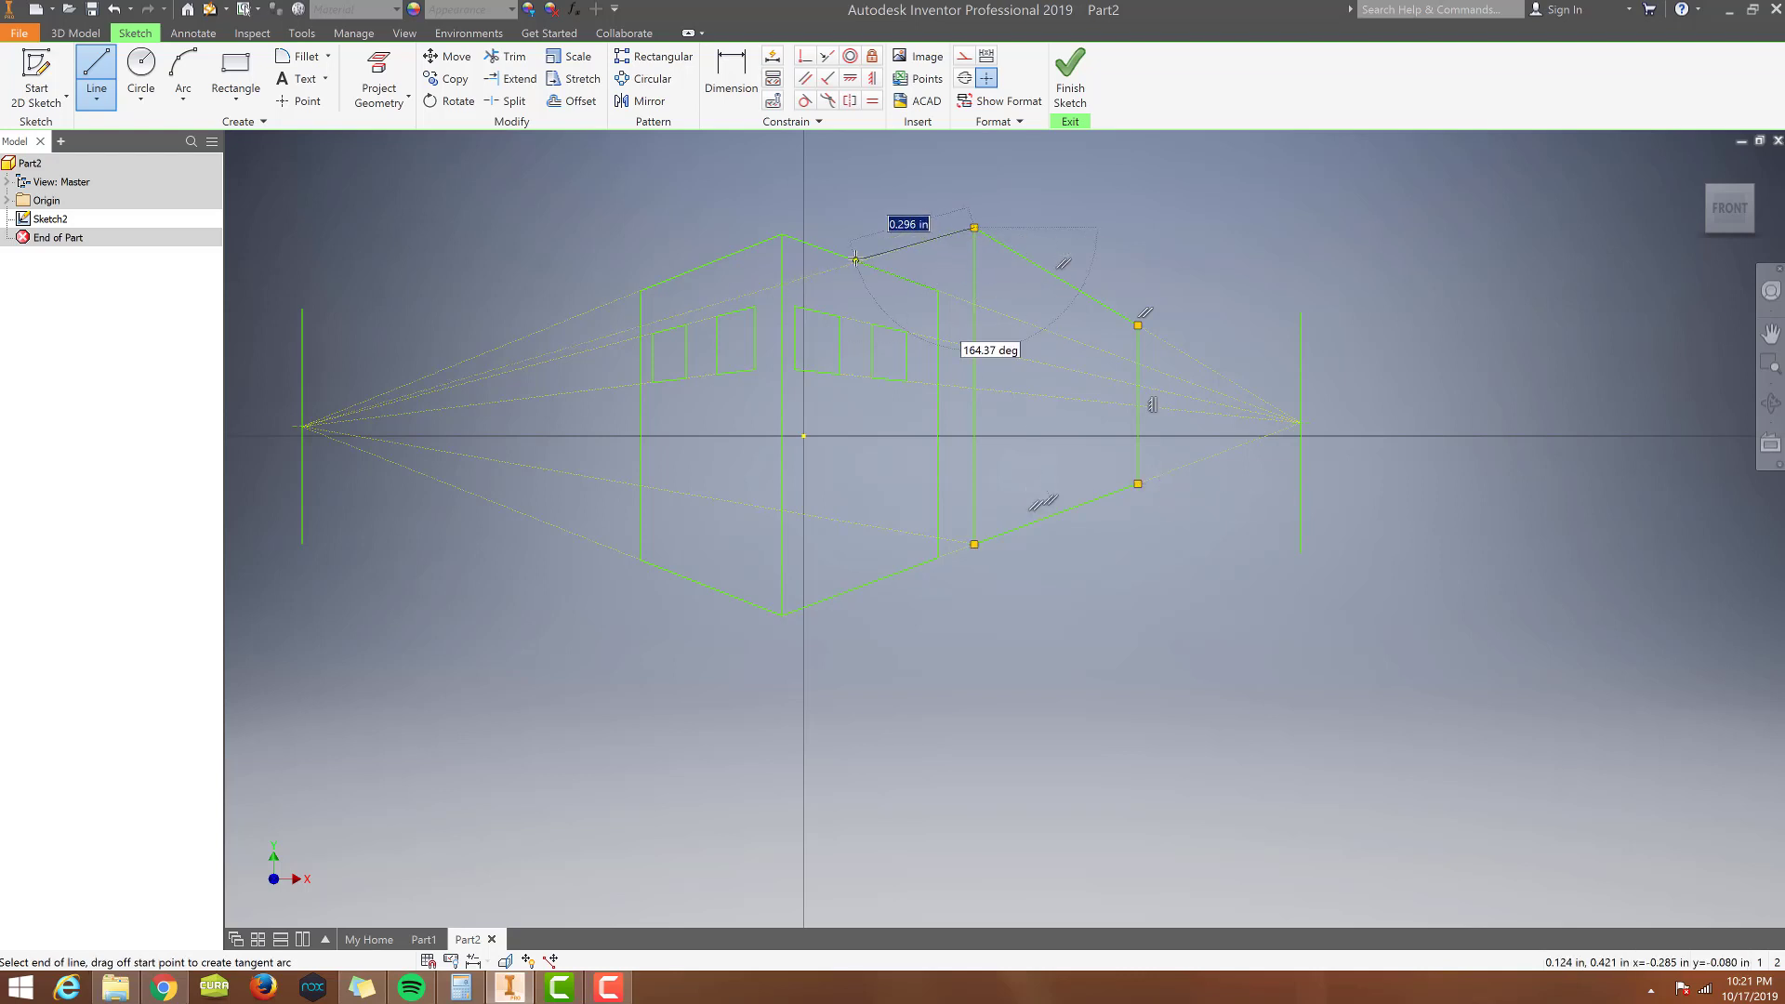
{"action": "scroll", "coordinate": [856, 261], "scroll_direction": "down", "scroll_amount": 3}
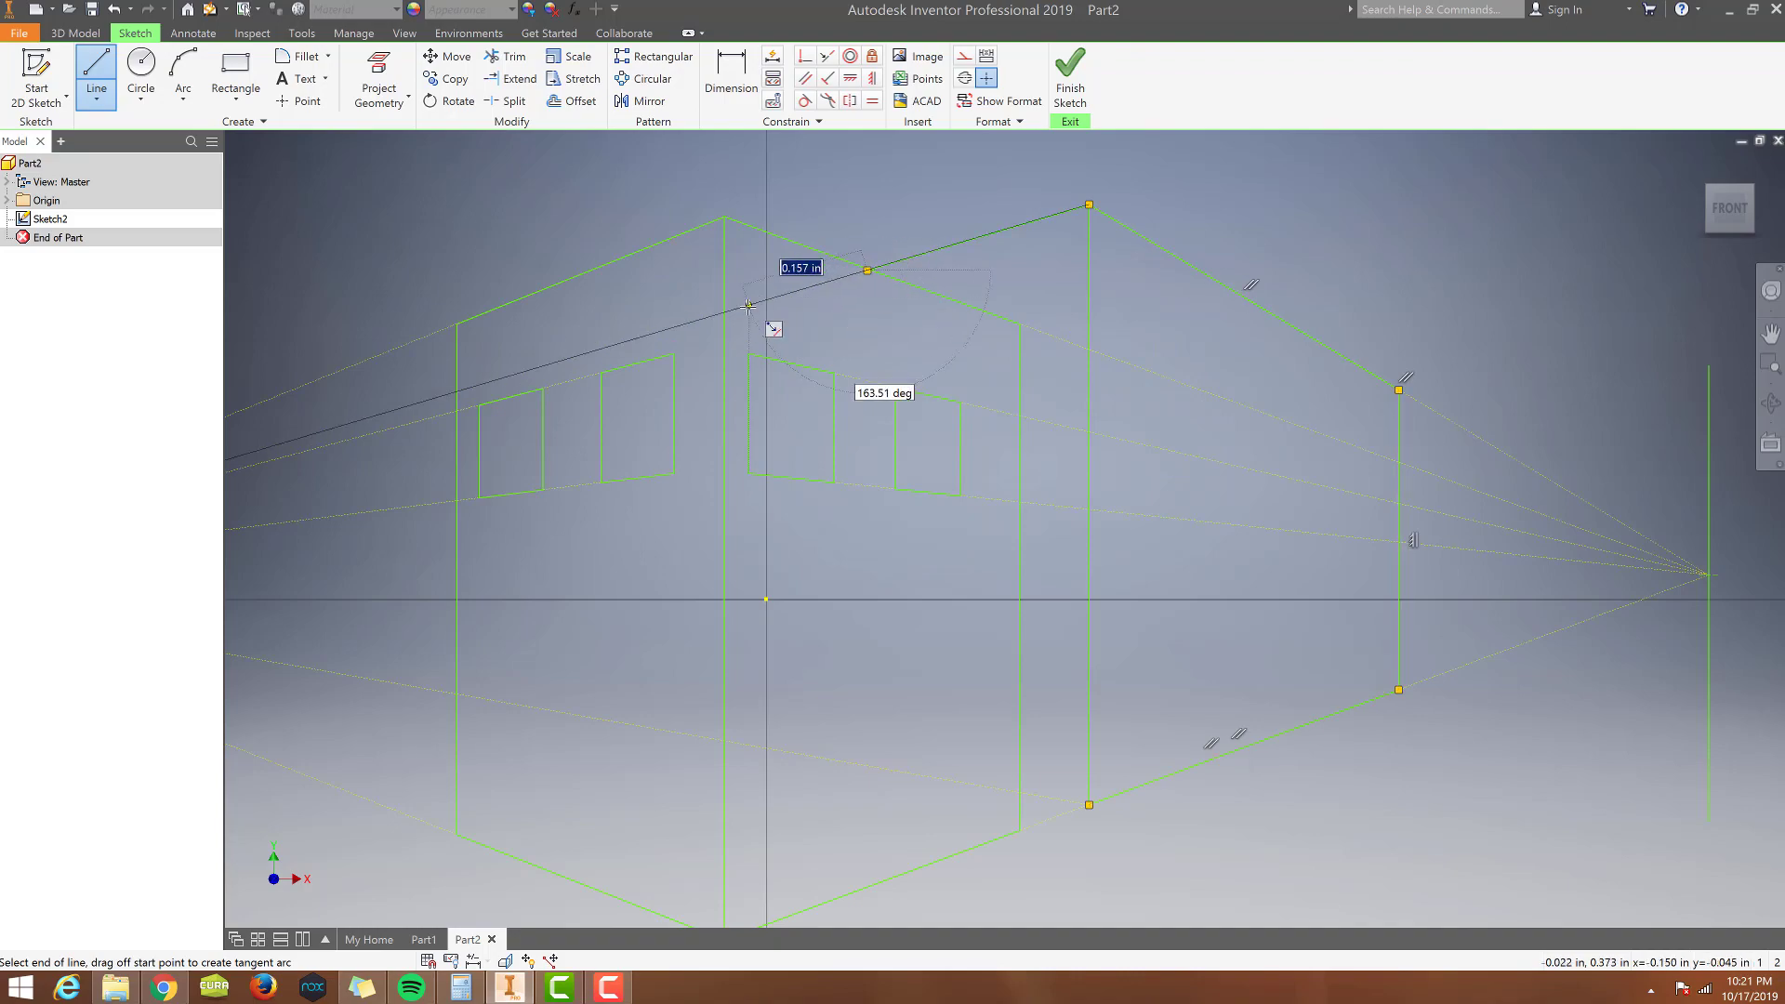
{"action": "key", "text": "alt+Tab"}
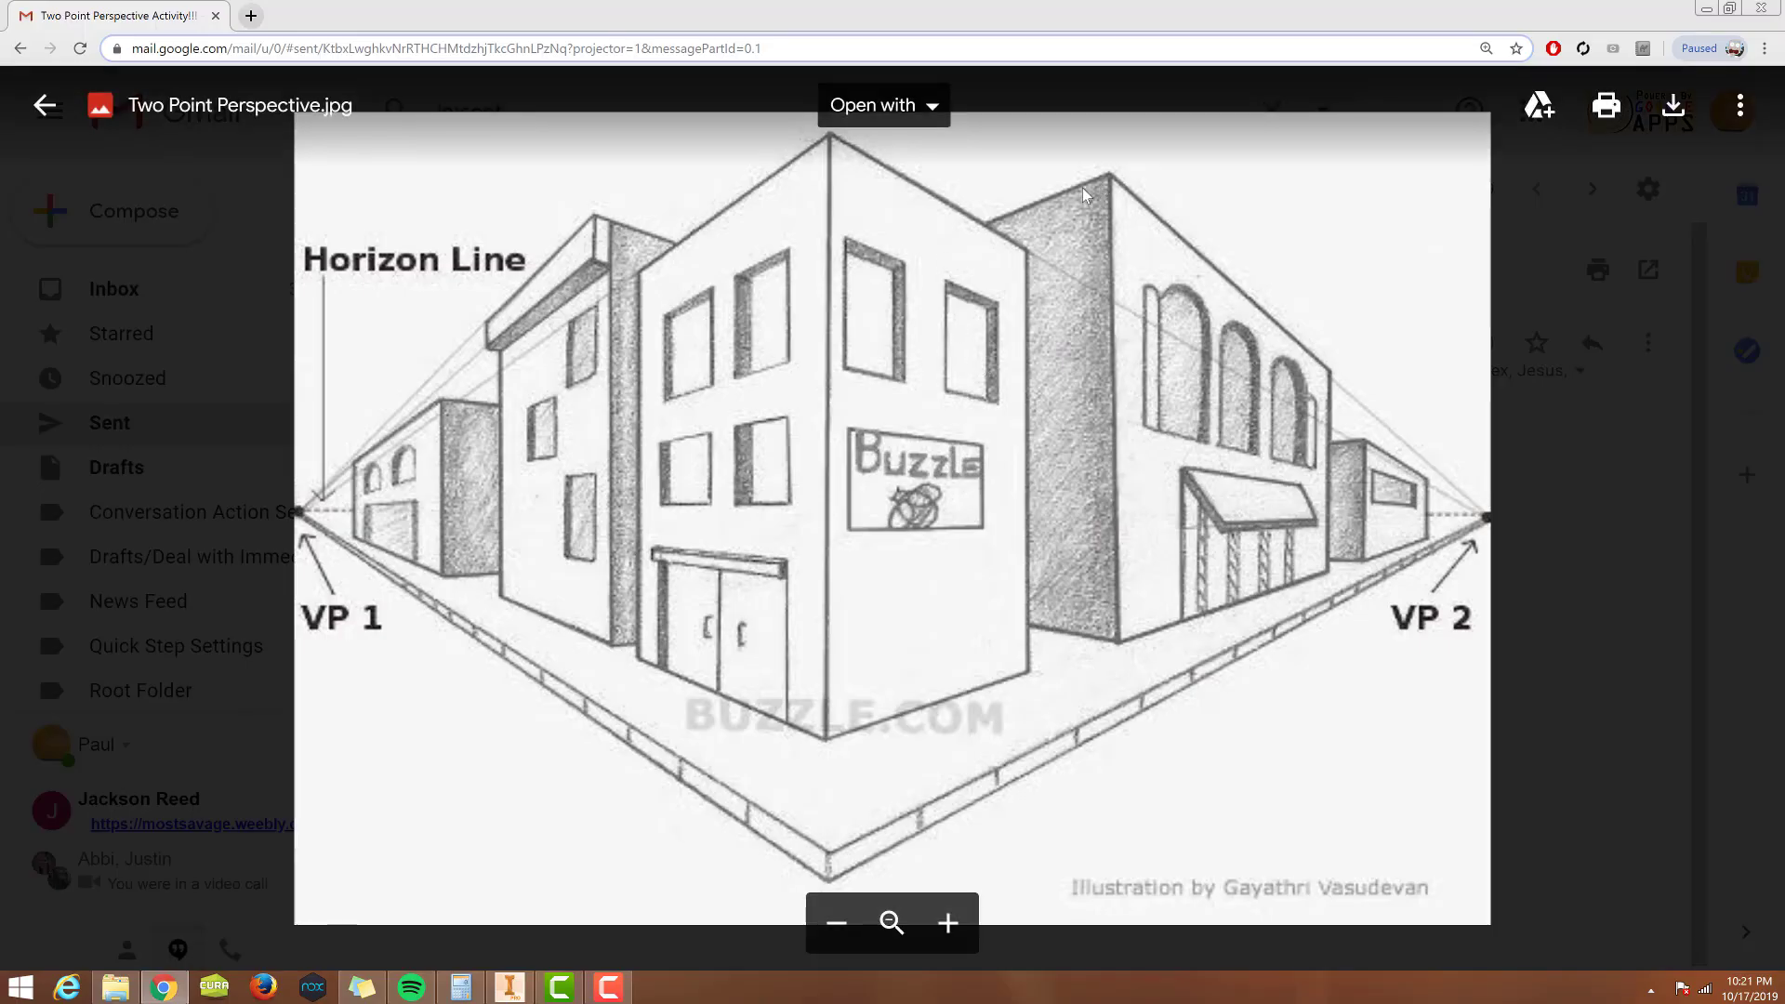
{"action": "key", "text": "alt+Tab"}
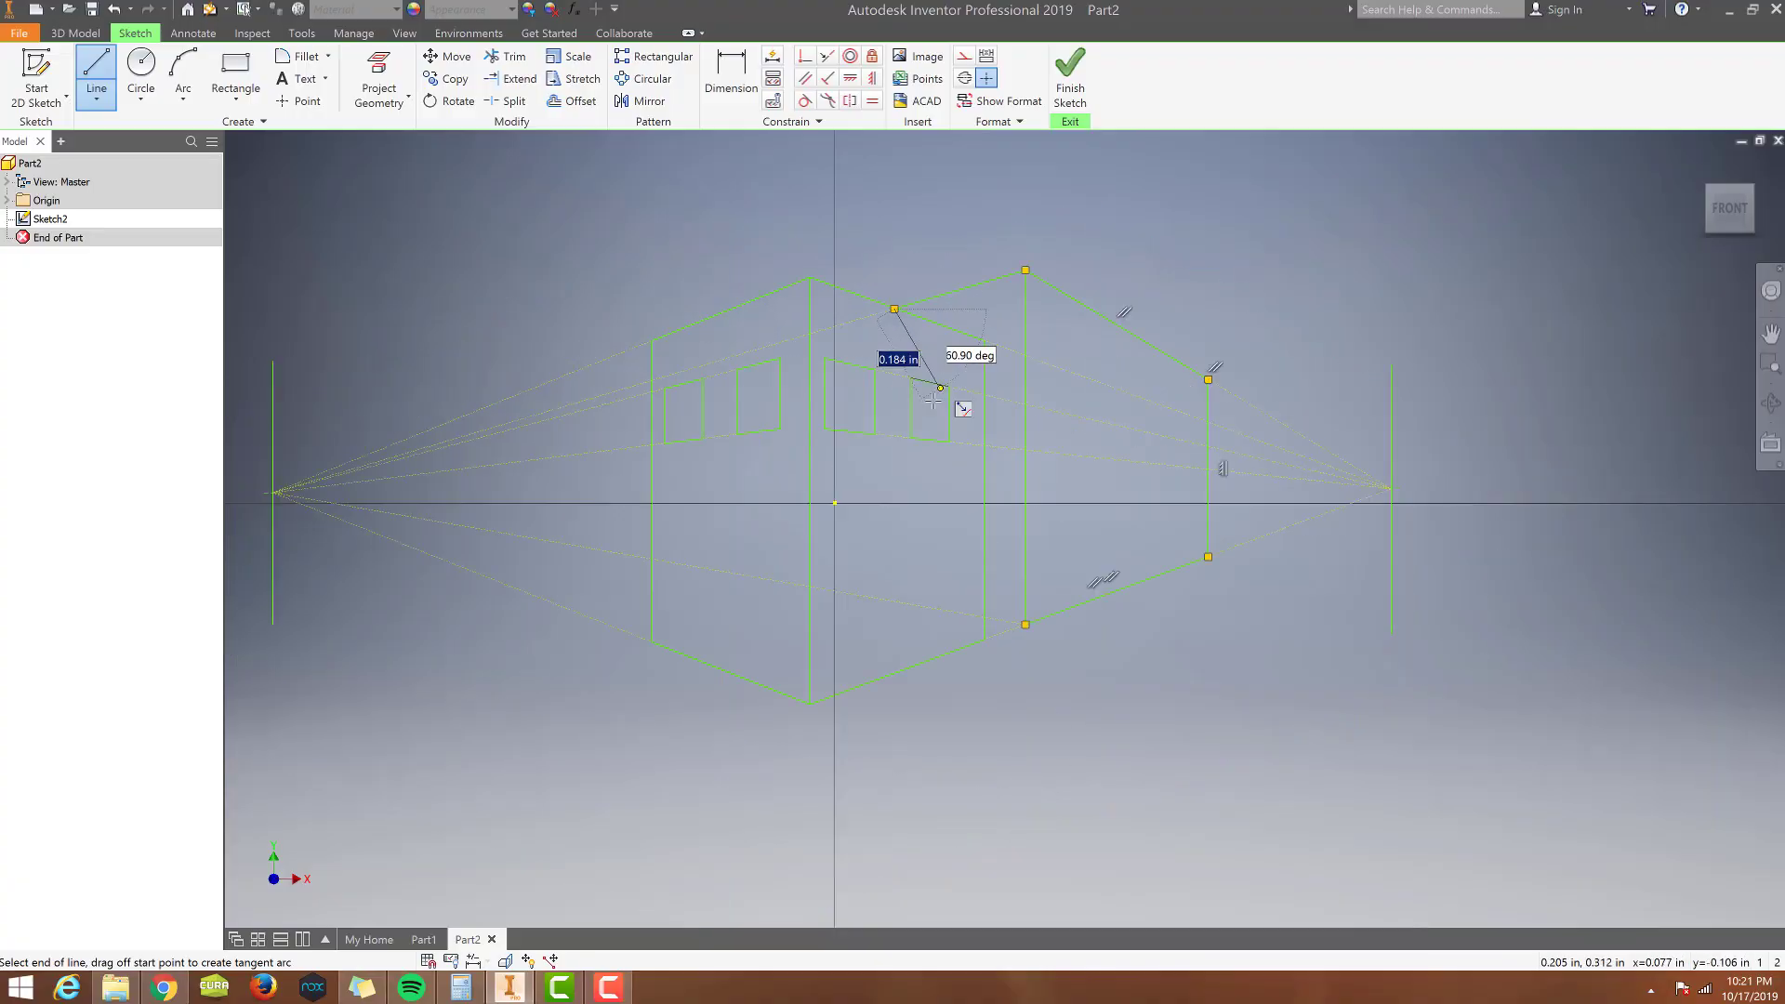
{"action": "left_click", "coordinate": [96, 71]}
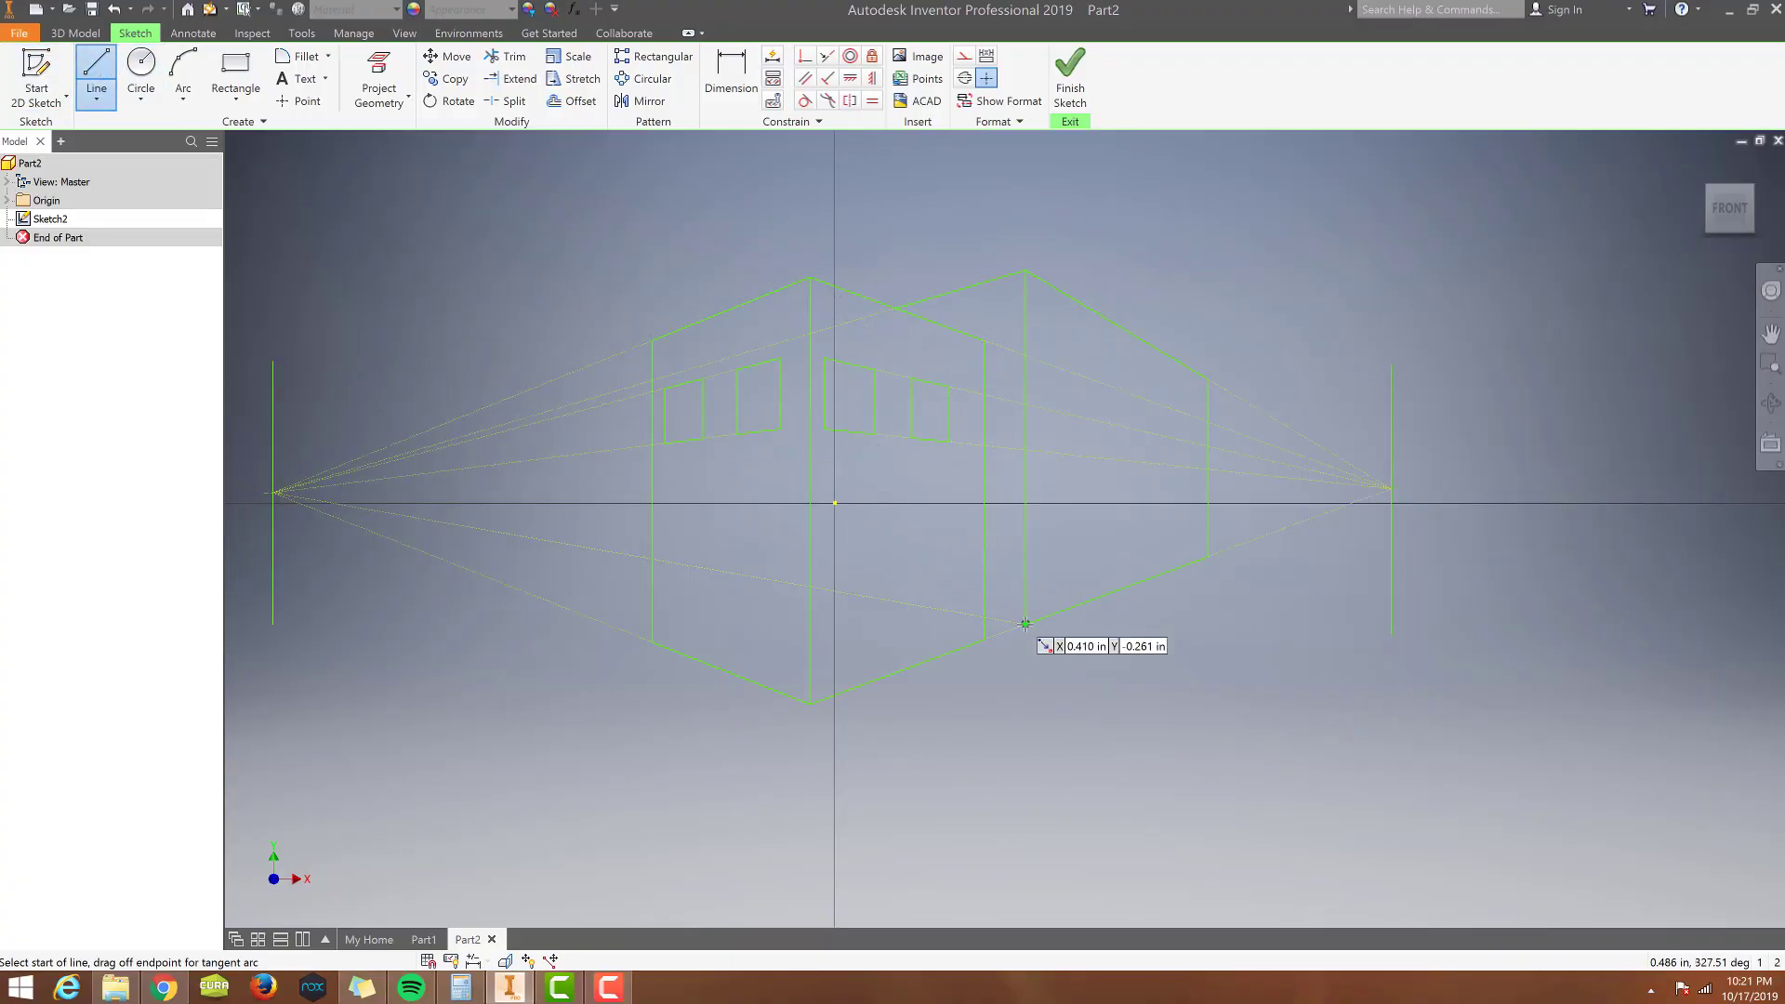
Trace the second building's lower left edge along its guide line, from the front building's far vertical to the second building's near vertical.
{"action": "scroll", "coordinate": [984, 615], "scroll_direction": "down", "scroll_amount": 3}
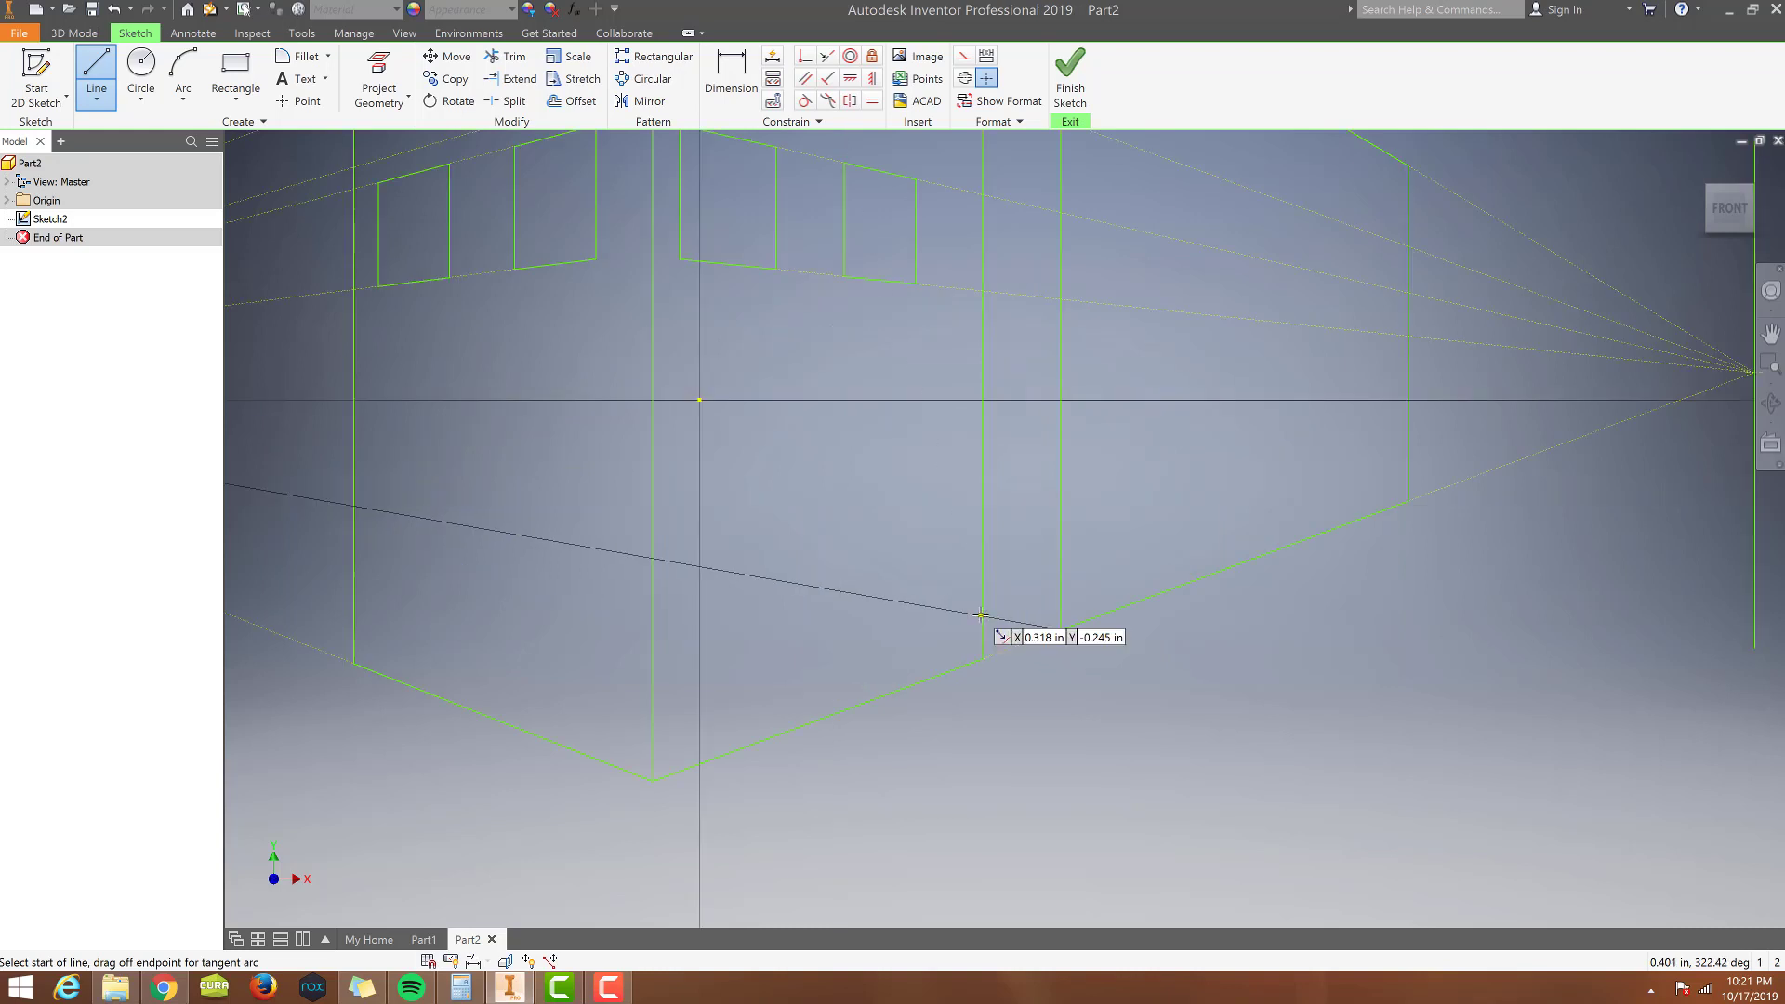
{"action": "left_click", "coordinate": [982, 615]}
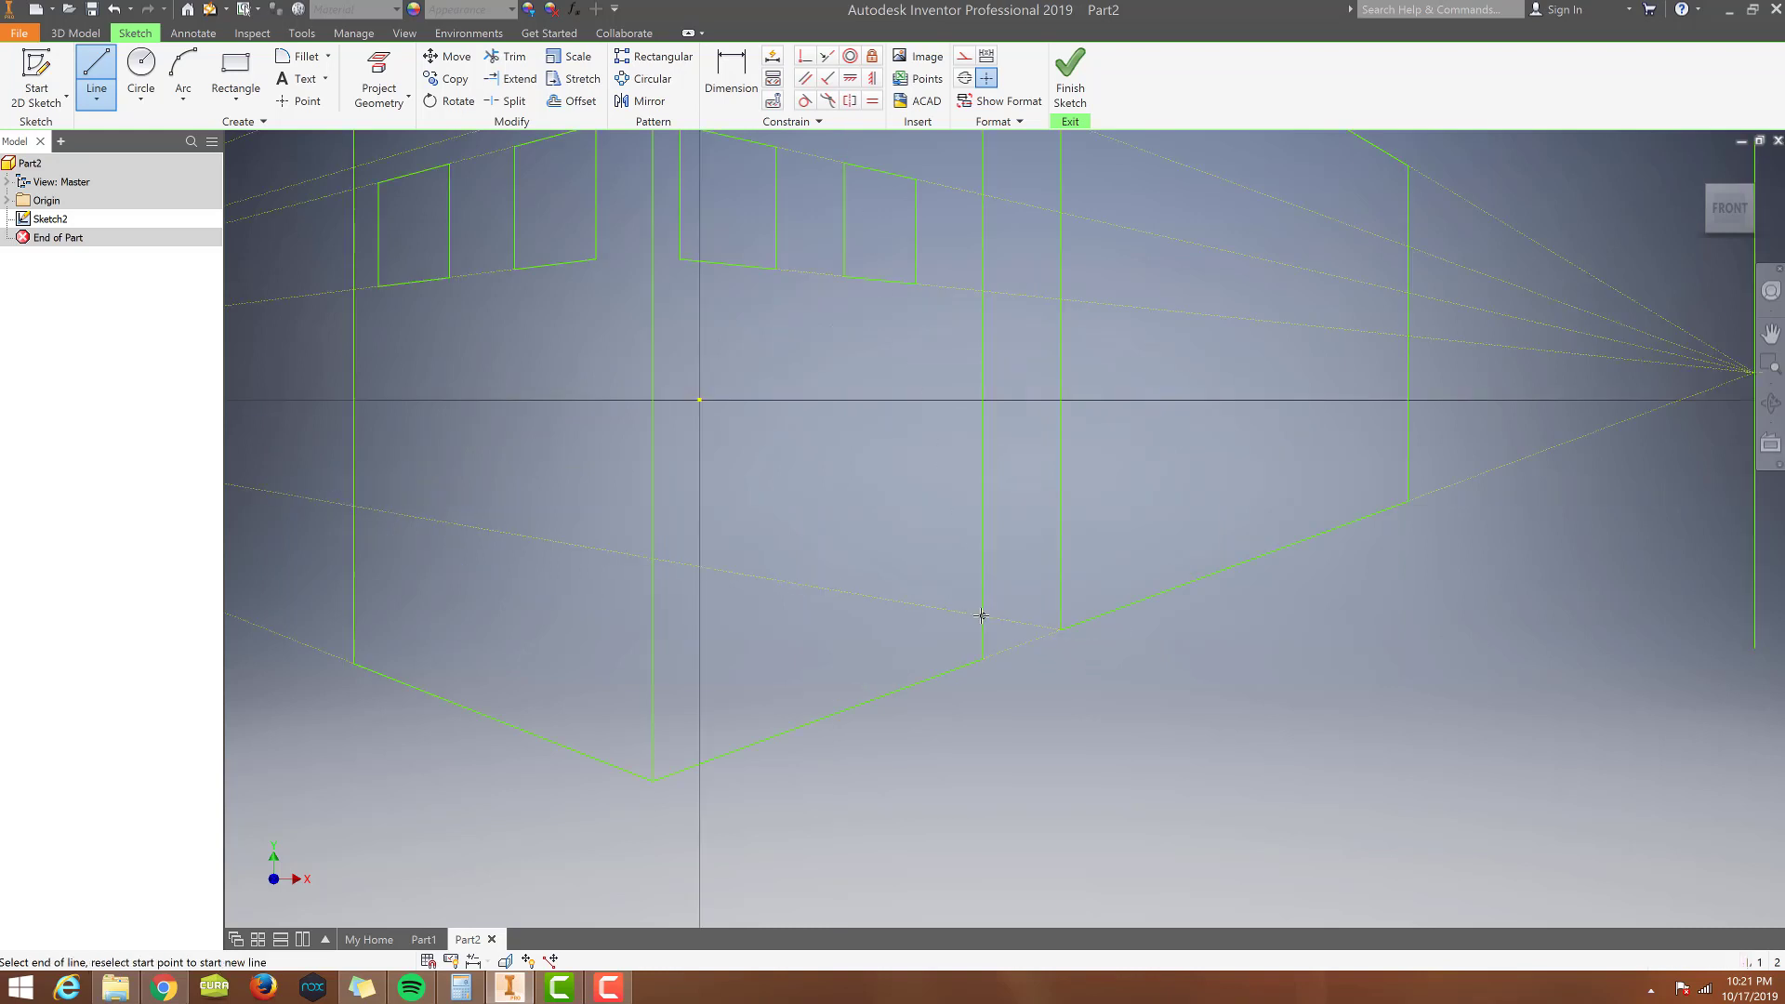
{"action": "double_click", "coordinate": [1061, 630]}
{"action": "scroll", "coordinate": [1097, 564], "scroll_direction": "up", "scroll_amount": 3}
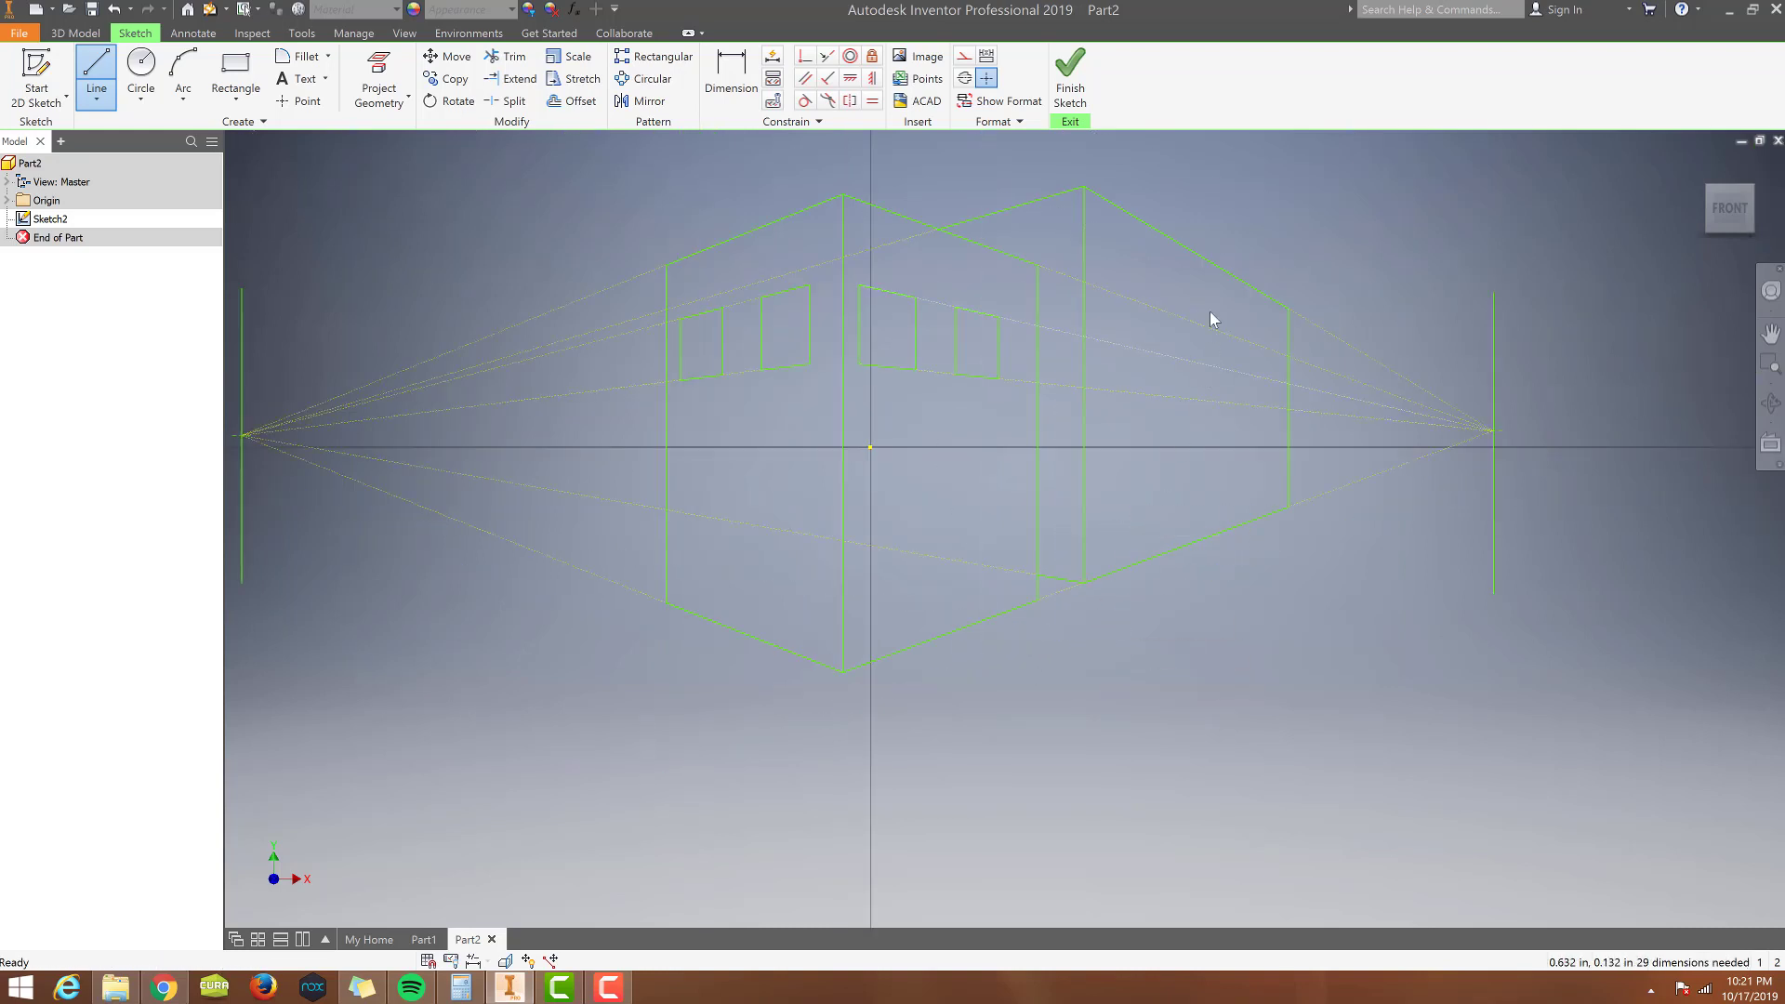
{"action": "key", "text": "Escape"}
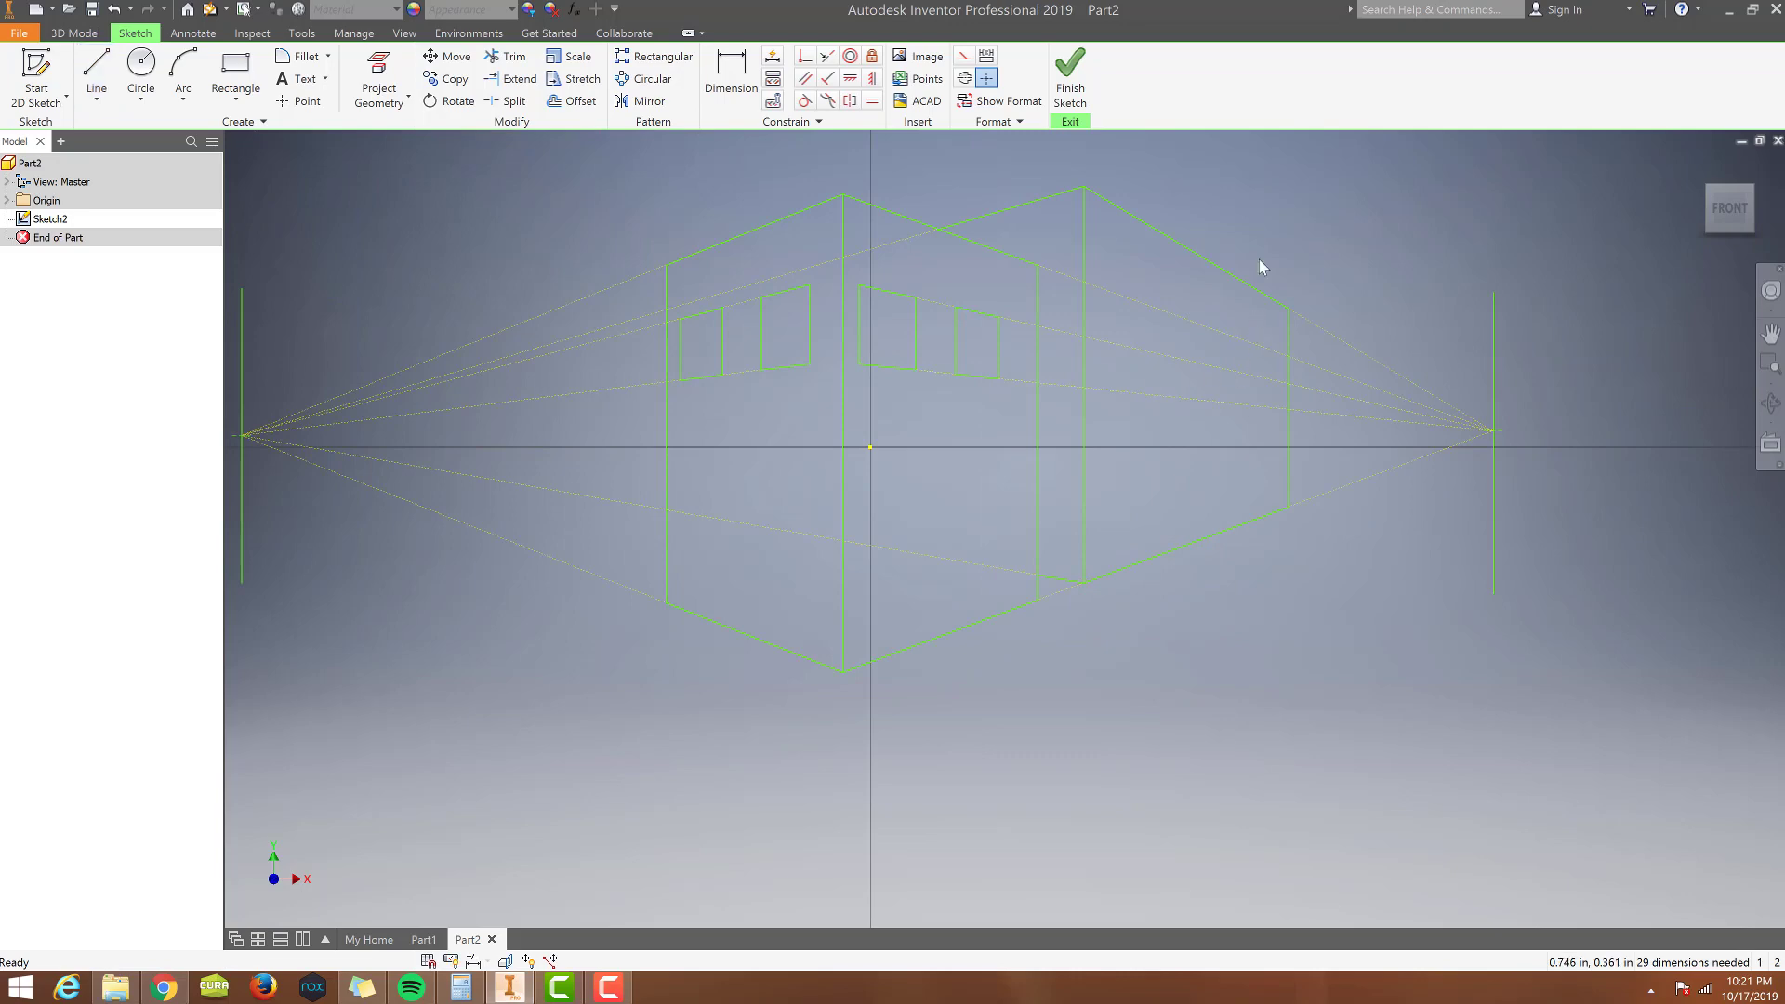
Check the reference drawing and sketch the left vertical and bottom edge of the first window on the second building's right face.
{"action": "key", "text": "alt+Tab"}
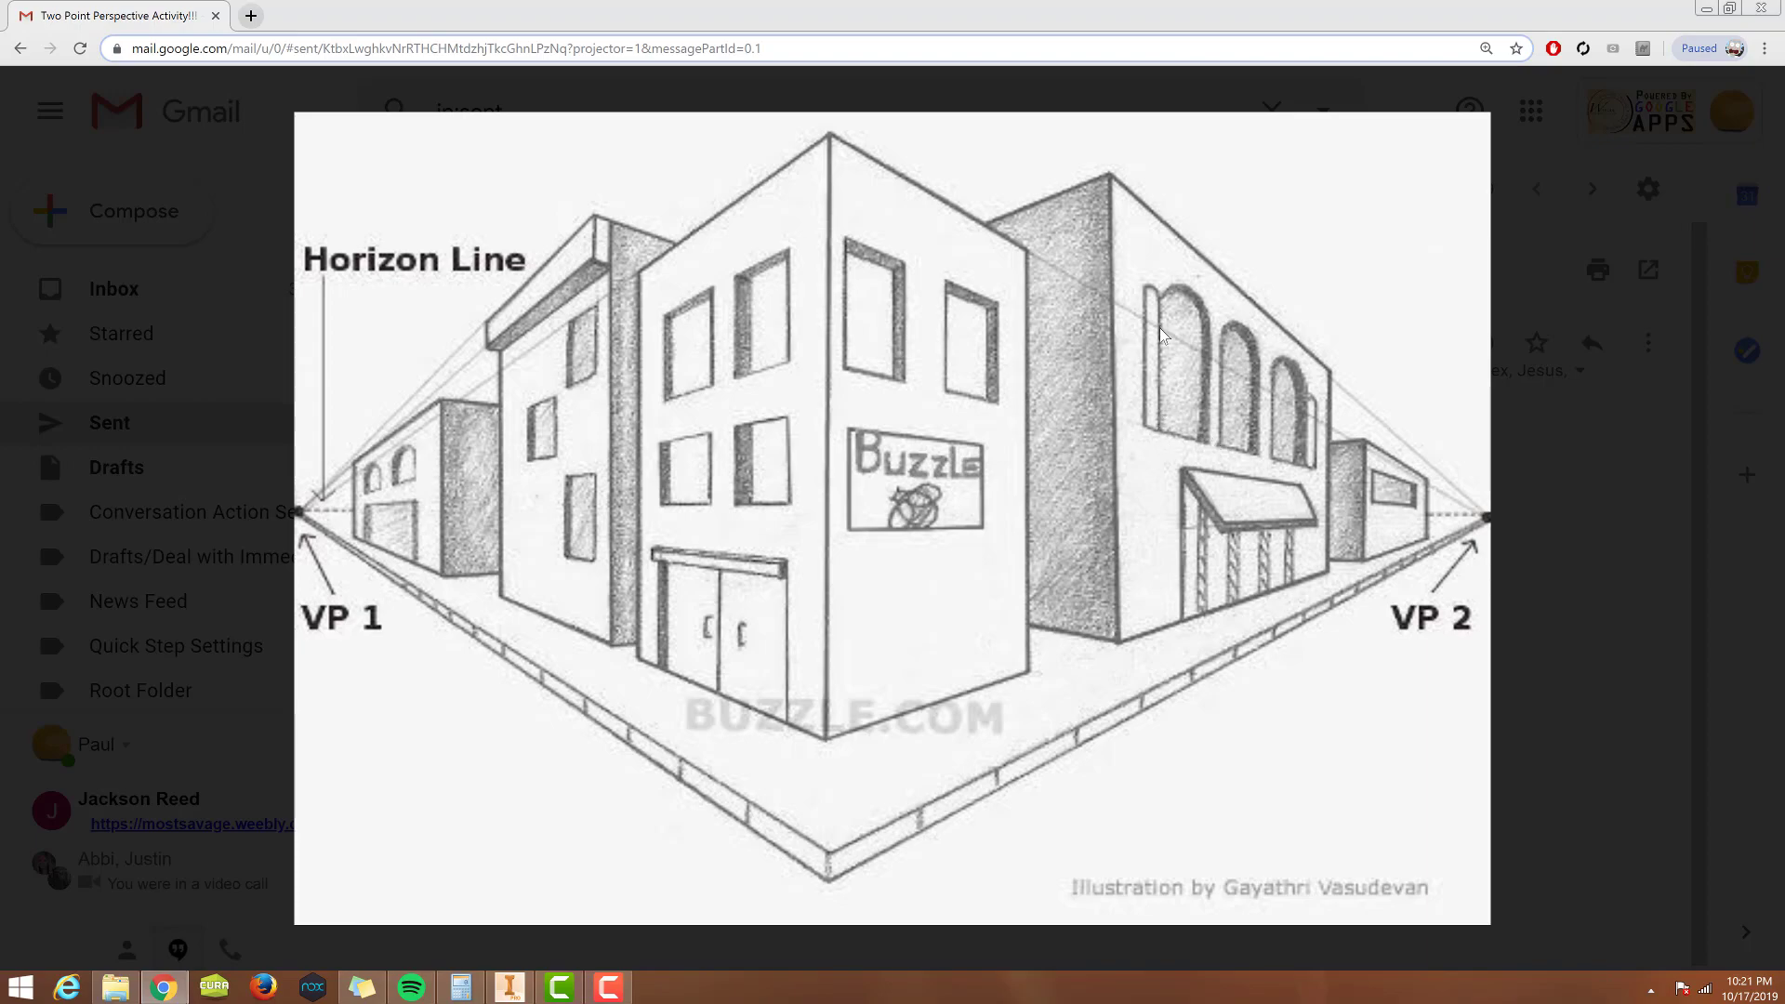
{"action": "key", "text": "alt+Tab"}
{"action": "scroll", "coordinate": [1250, 320], "scroll_direction": "down", "scroll_amount": 3}
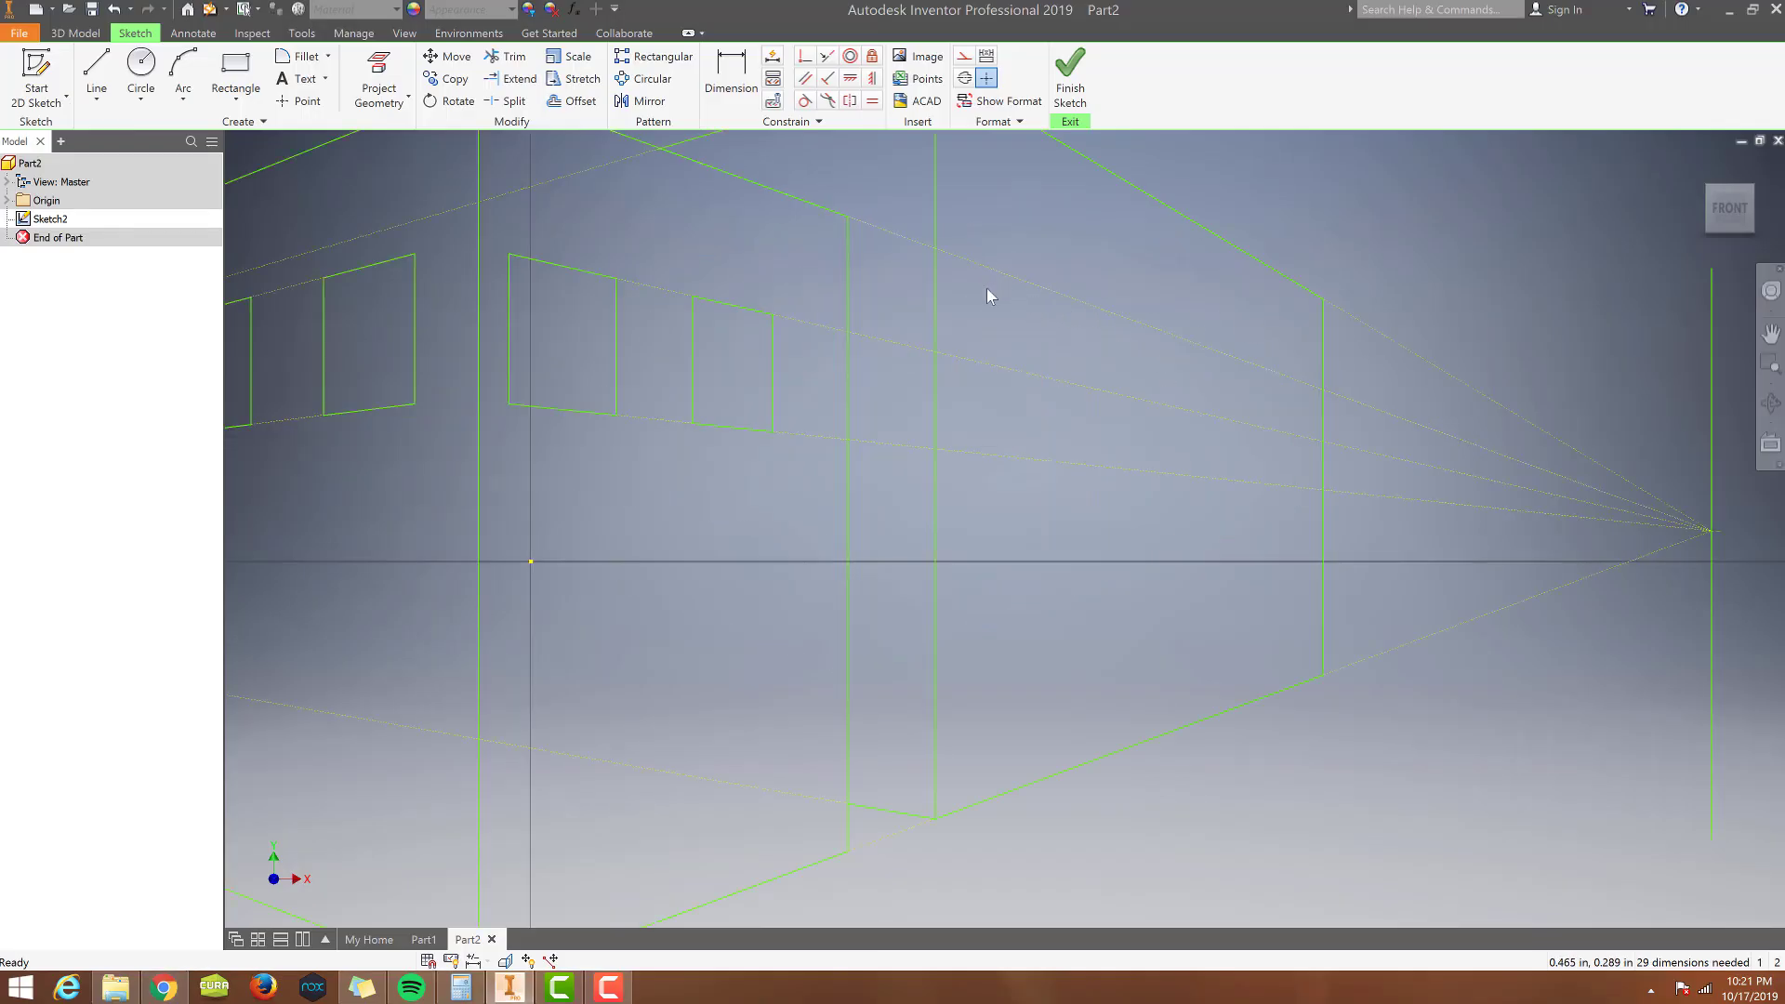
{"action": "key", "text": "r"}
{"action": "key", "text": "l"}
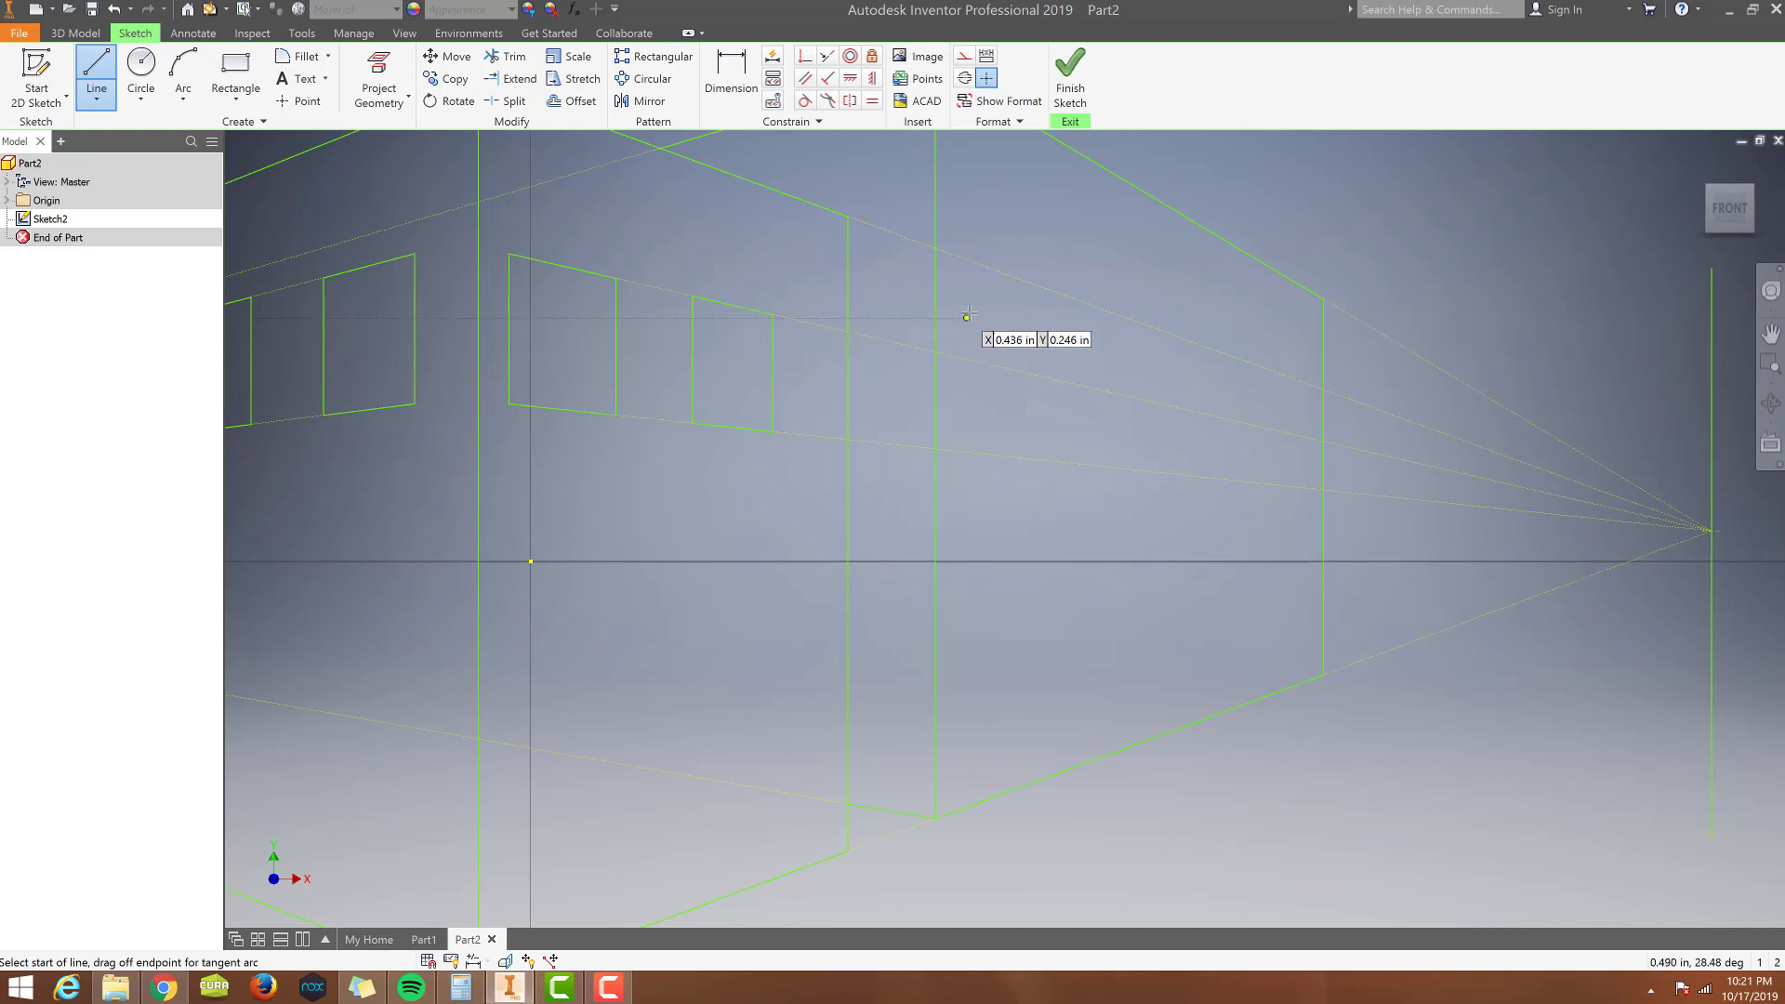
{"action": "left_click", "coordinate": [963, 452]}
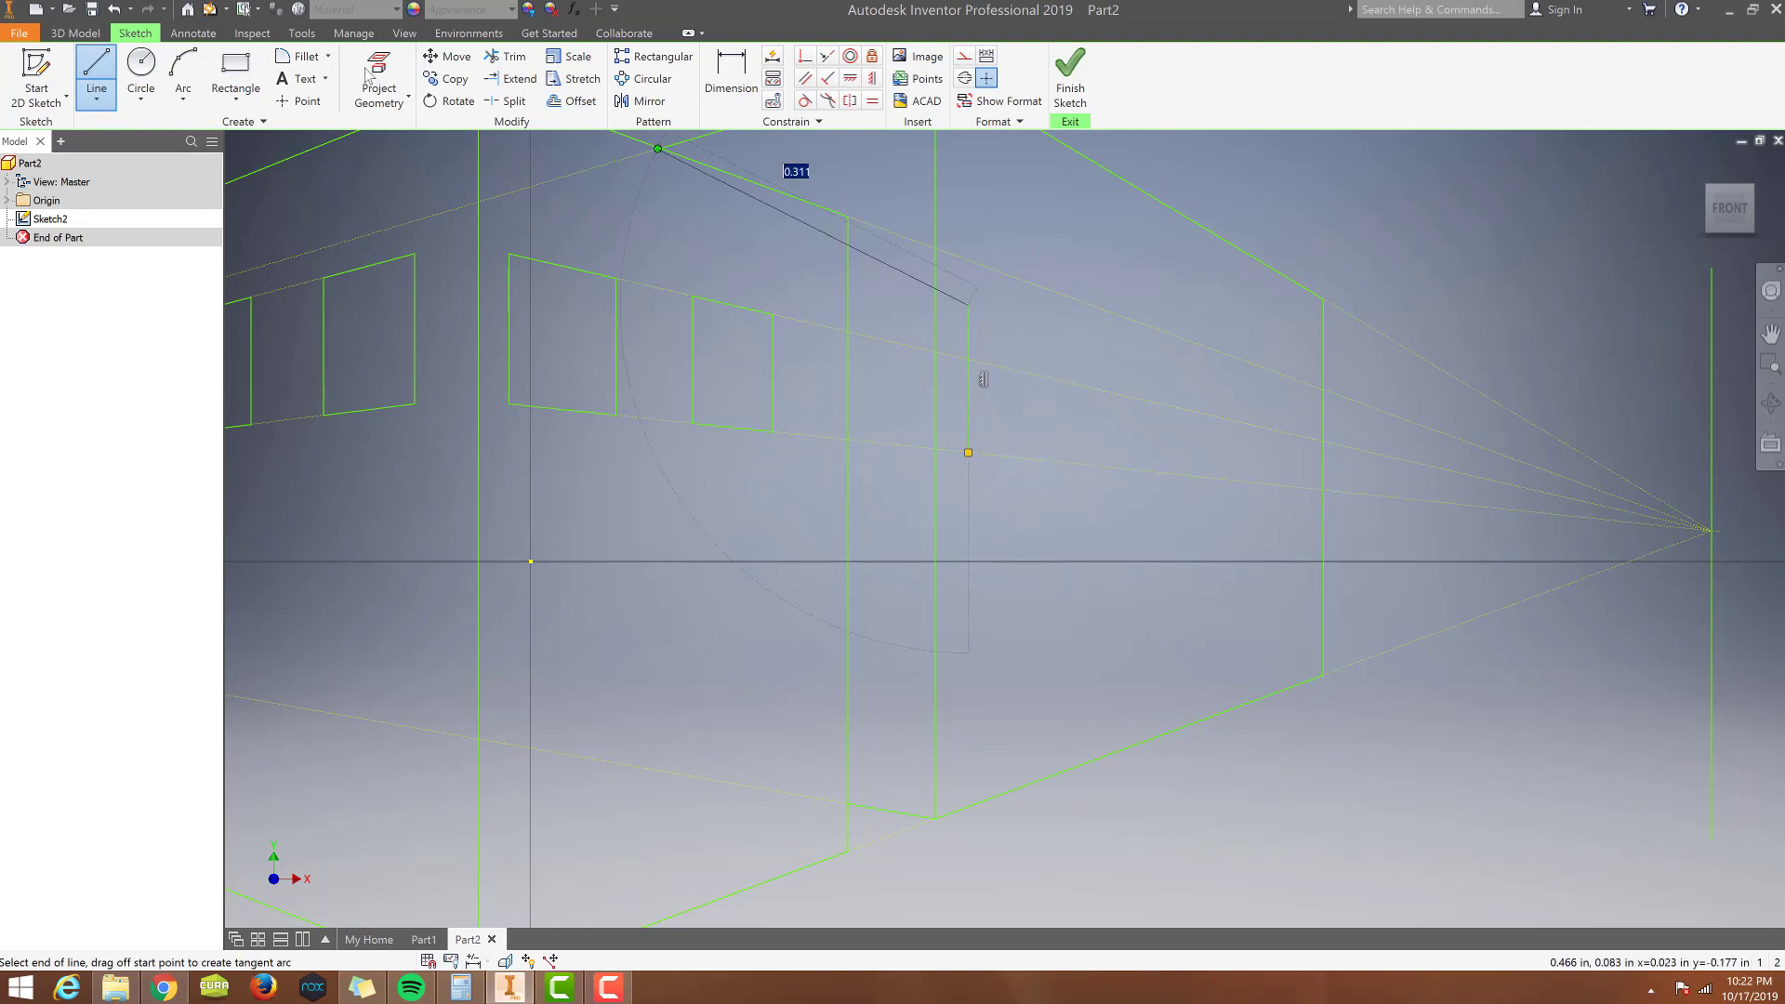
{"action": "left_click", "coordinate": [96, 67]}
{"action": "left_click", "coordinate": [969, 452]}
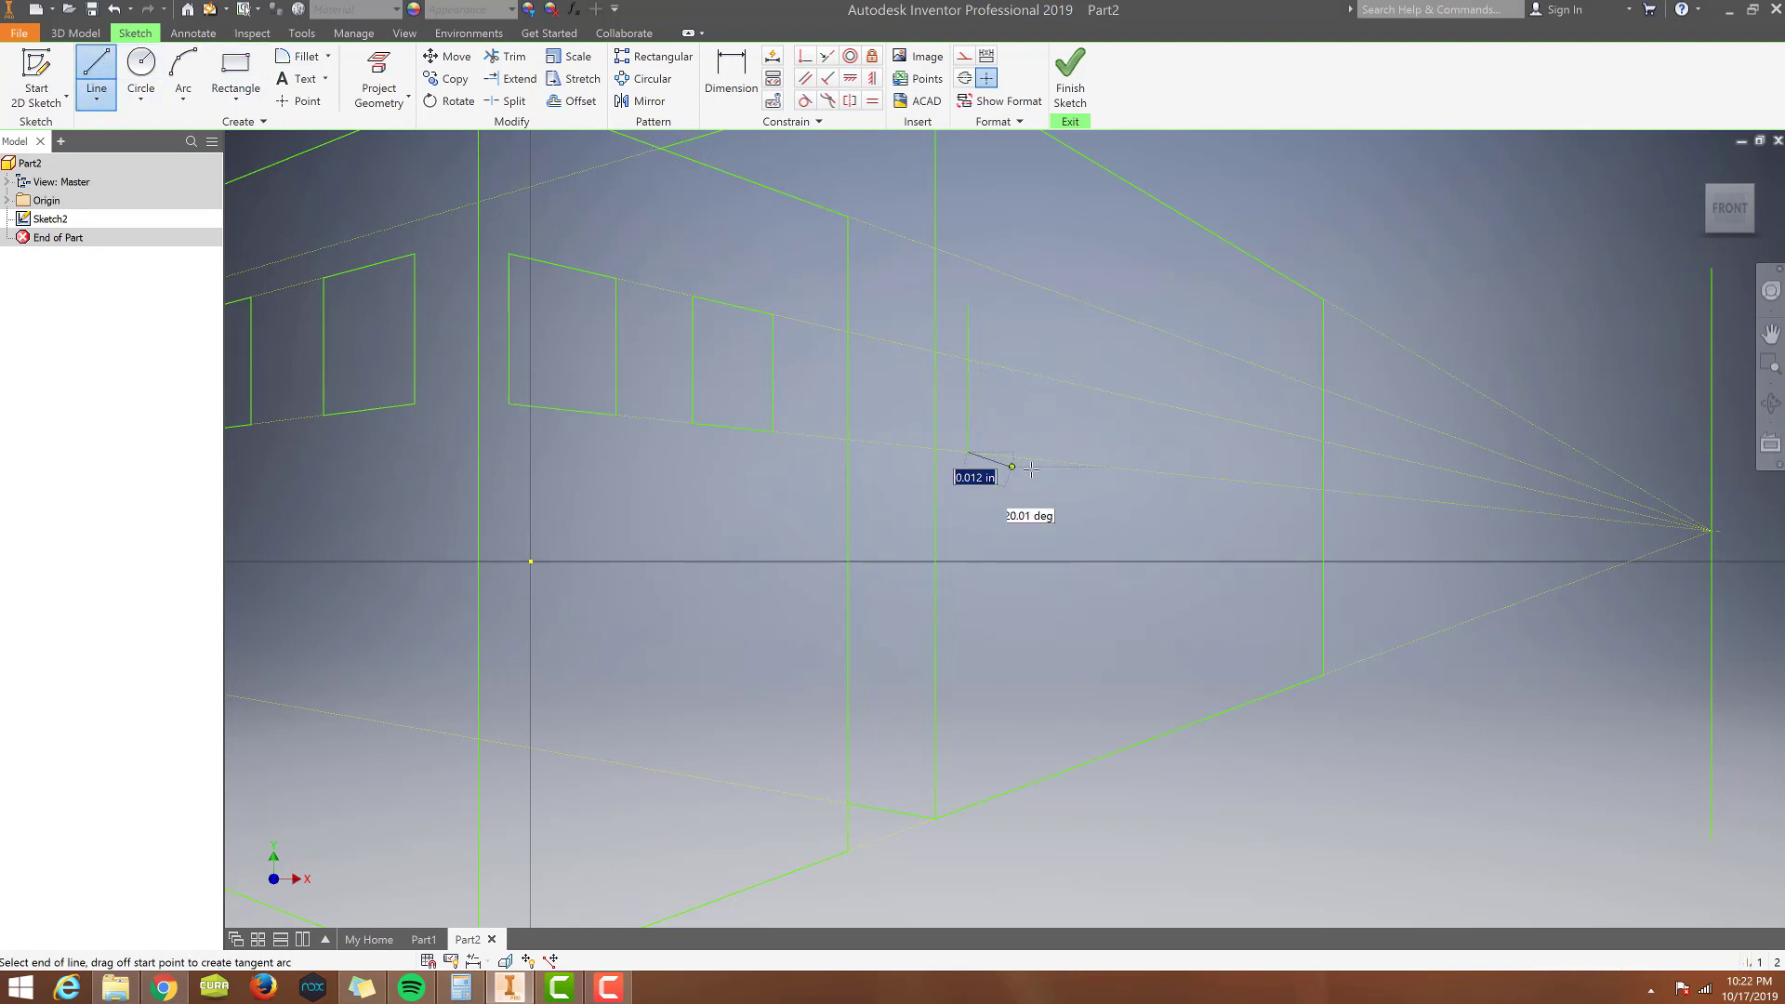
{"action": "double_click", "coordinate": [1044, 461]}
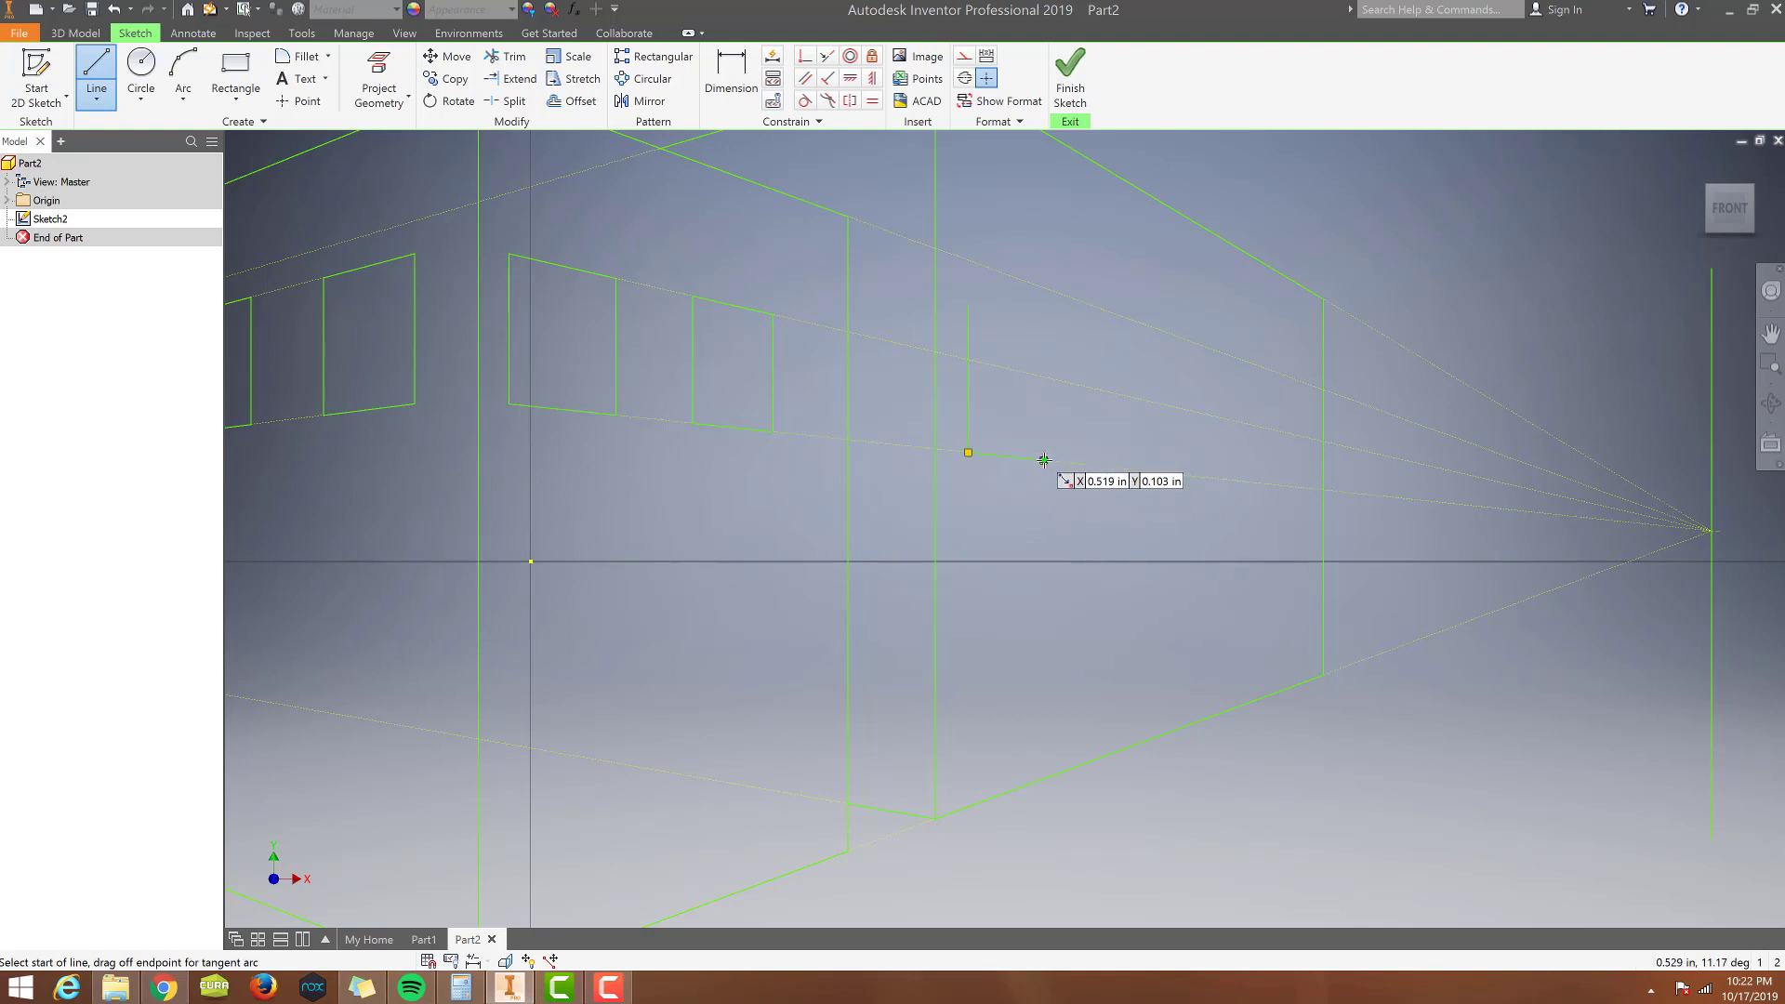
Draw a line from the top of the first window's left vertical to the right vanishing point and convert it to construction.
{"action": "left_click", "coordinate": [1043, 461]}
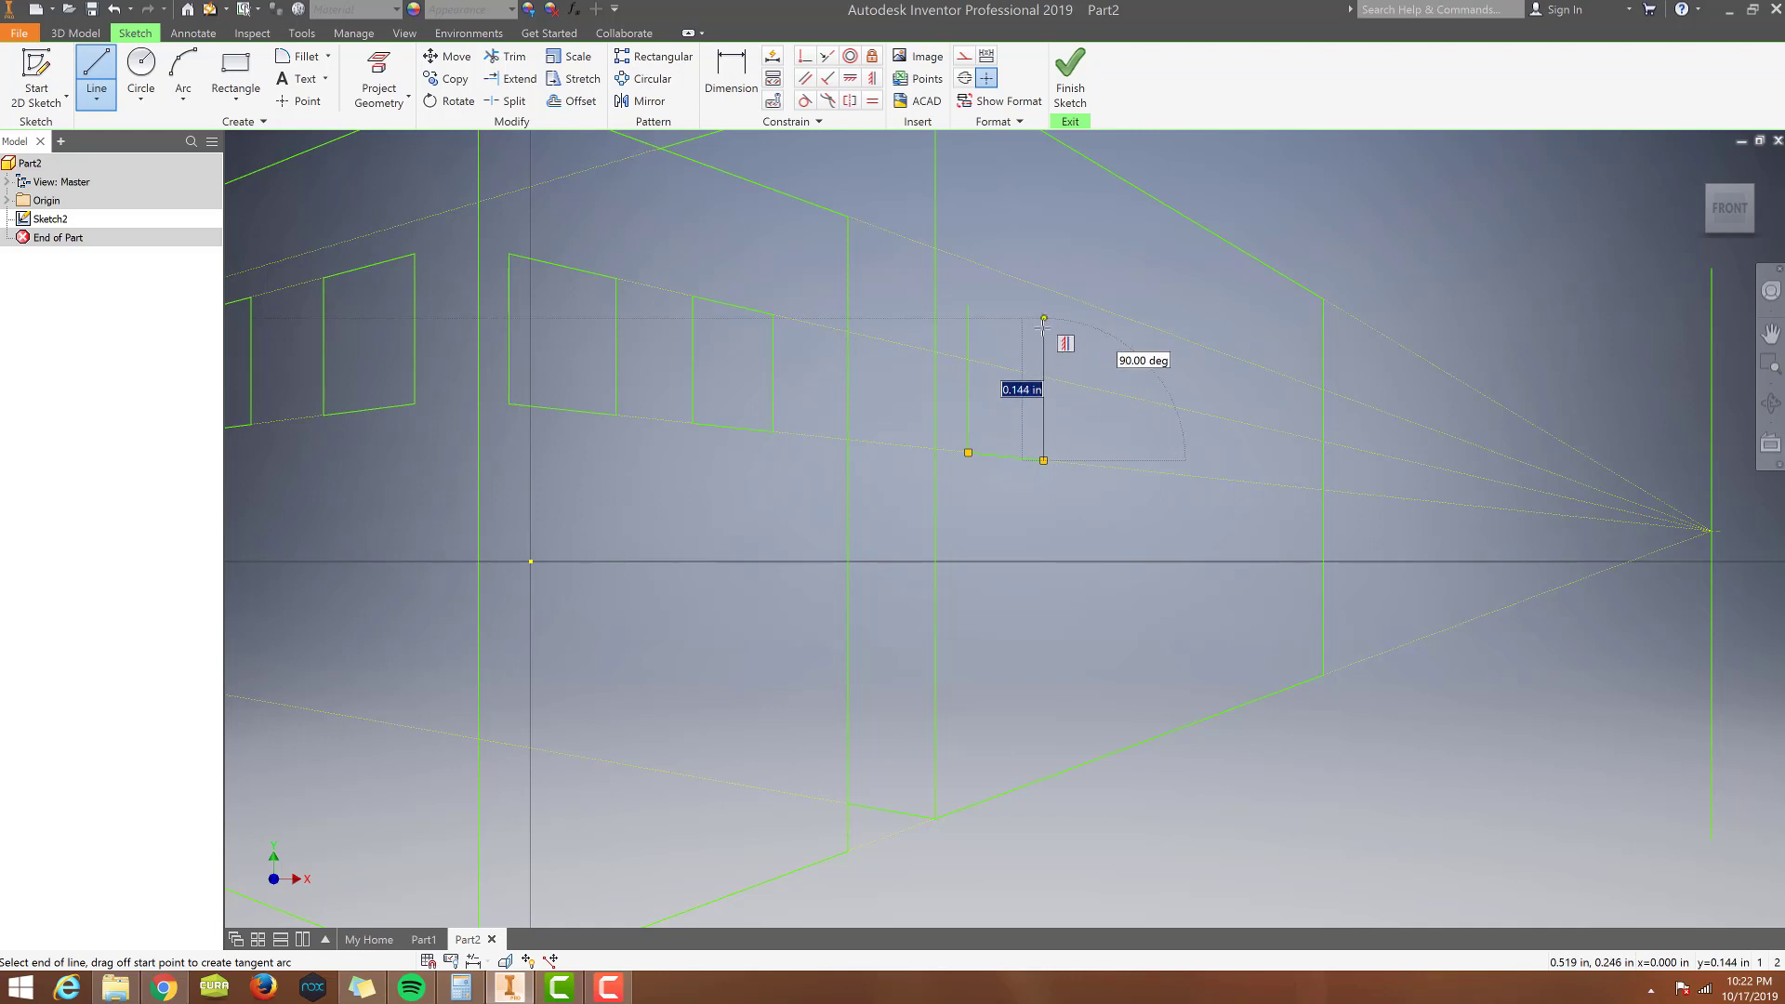
{"action": "left_click", "coordinate": [104, 68]}
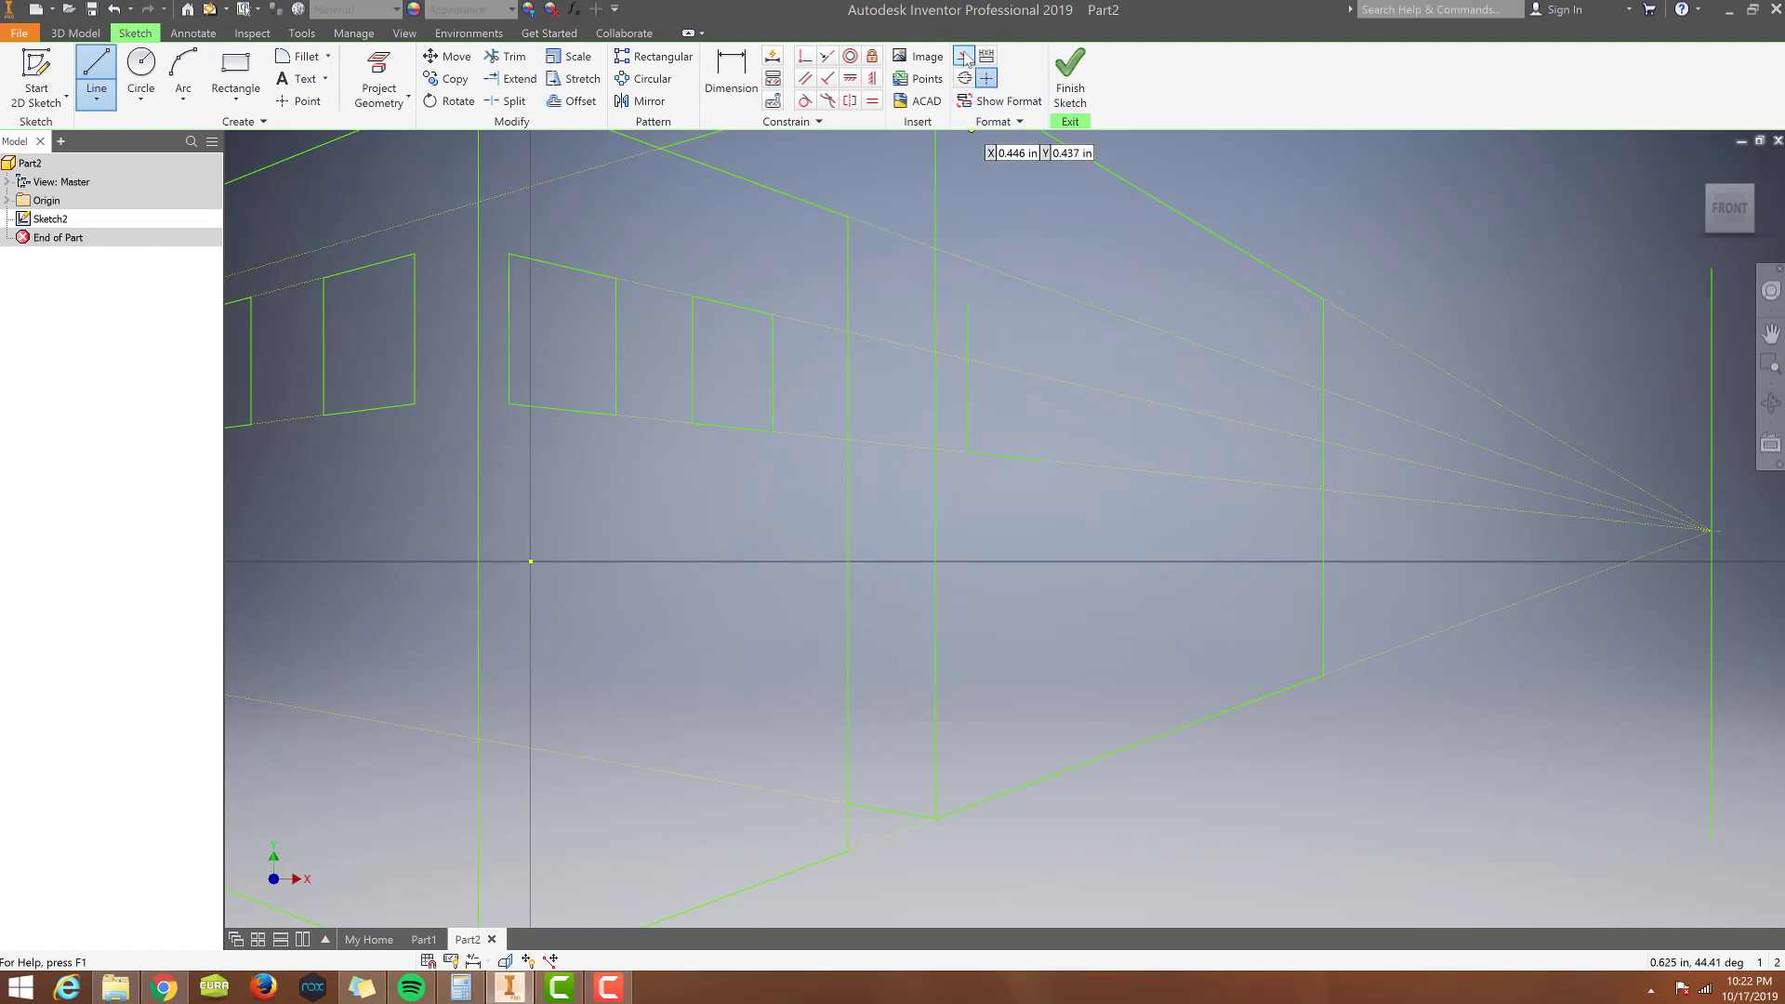
{"action": "left_click", "coordinate": [969, 307]}
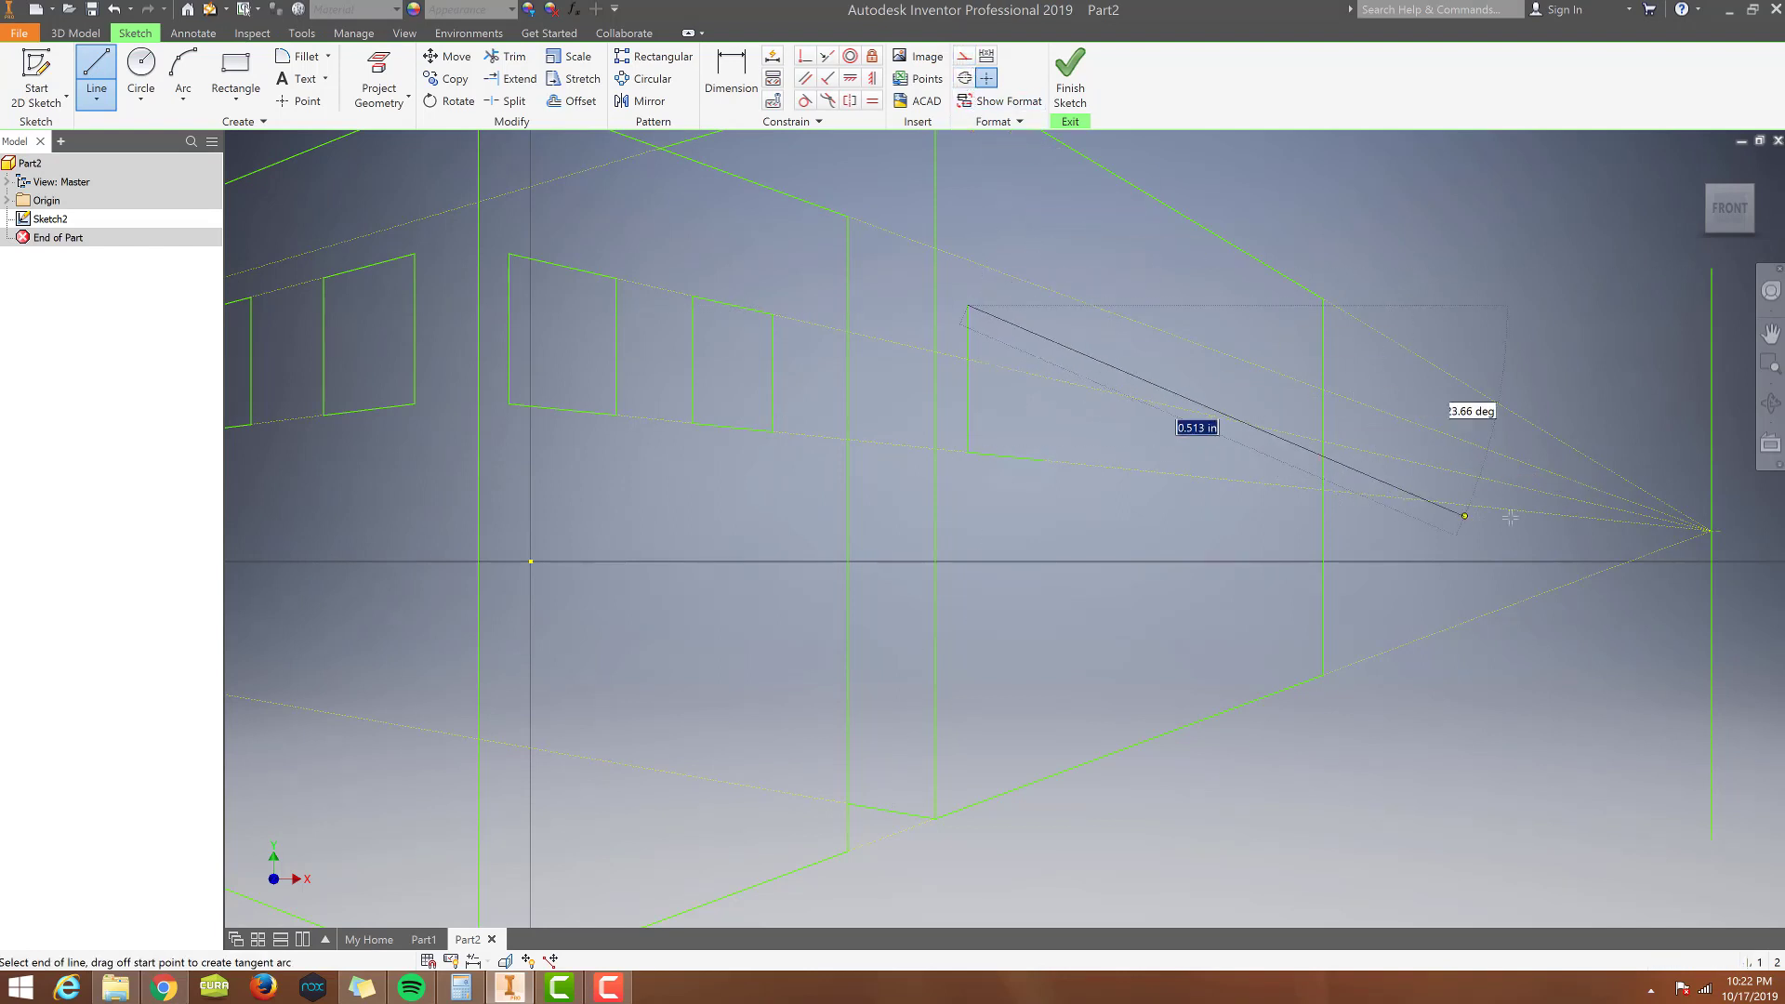
{"action": "left_click", "coordinate": [1711, 530]}
{"action": "key", "text": "Escape"}
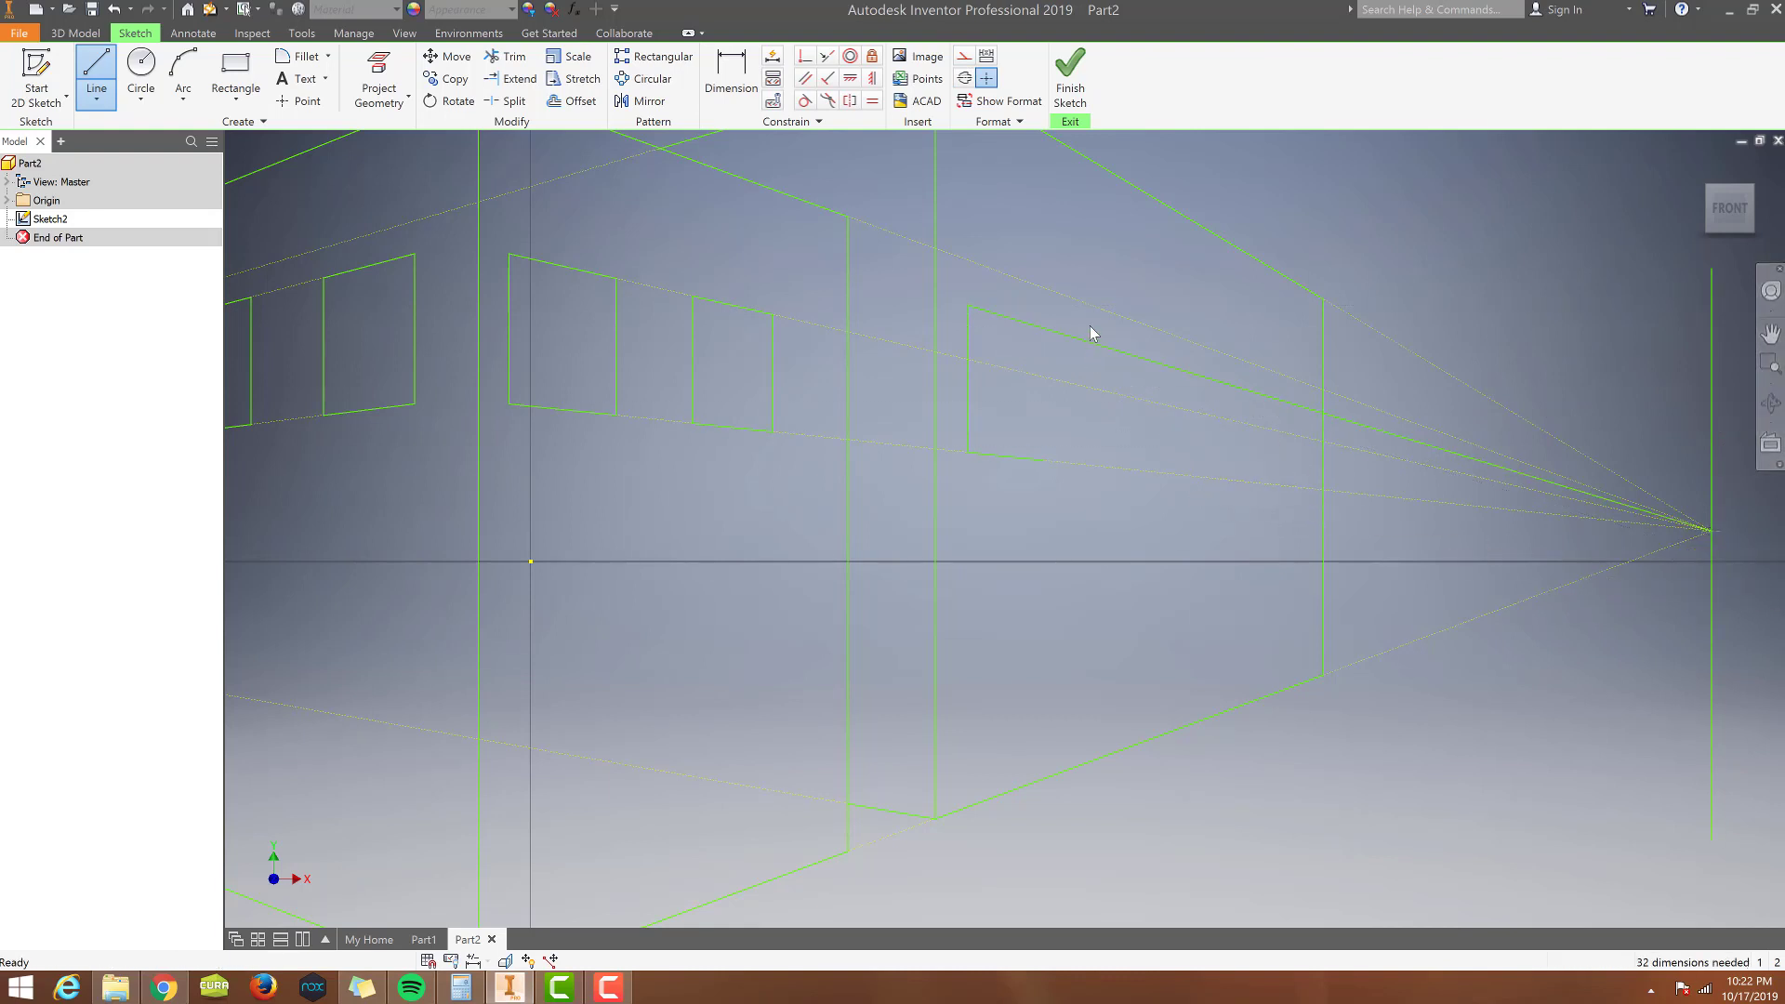
{"action": "left_click", "coordinate": [1071, 338]}
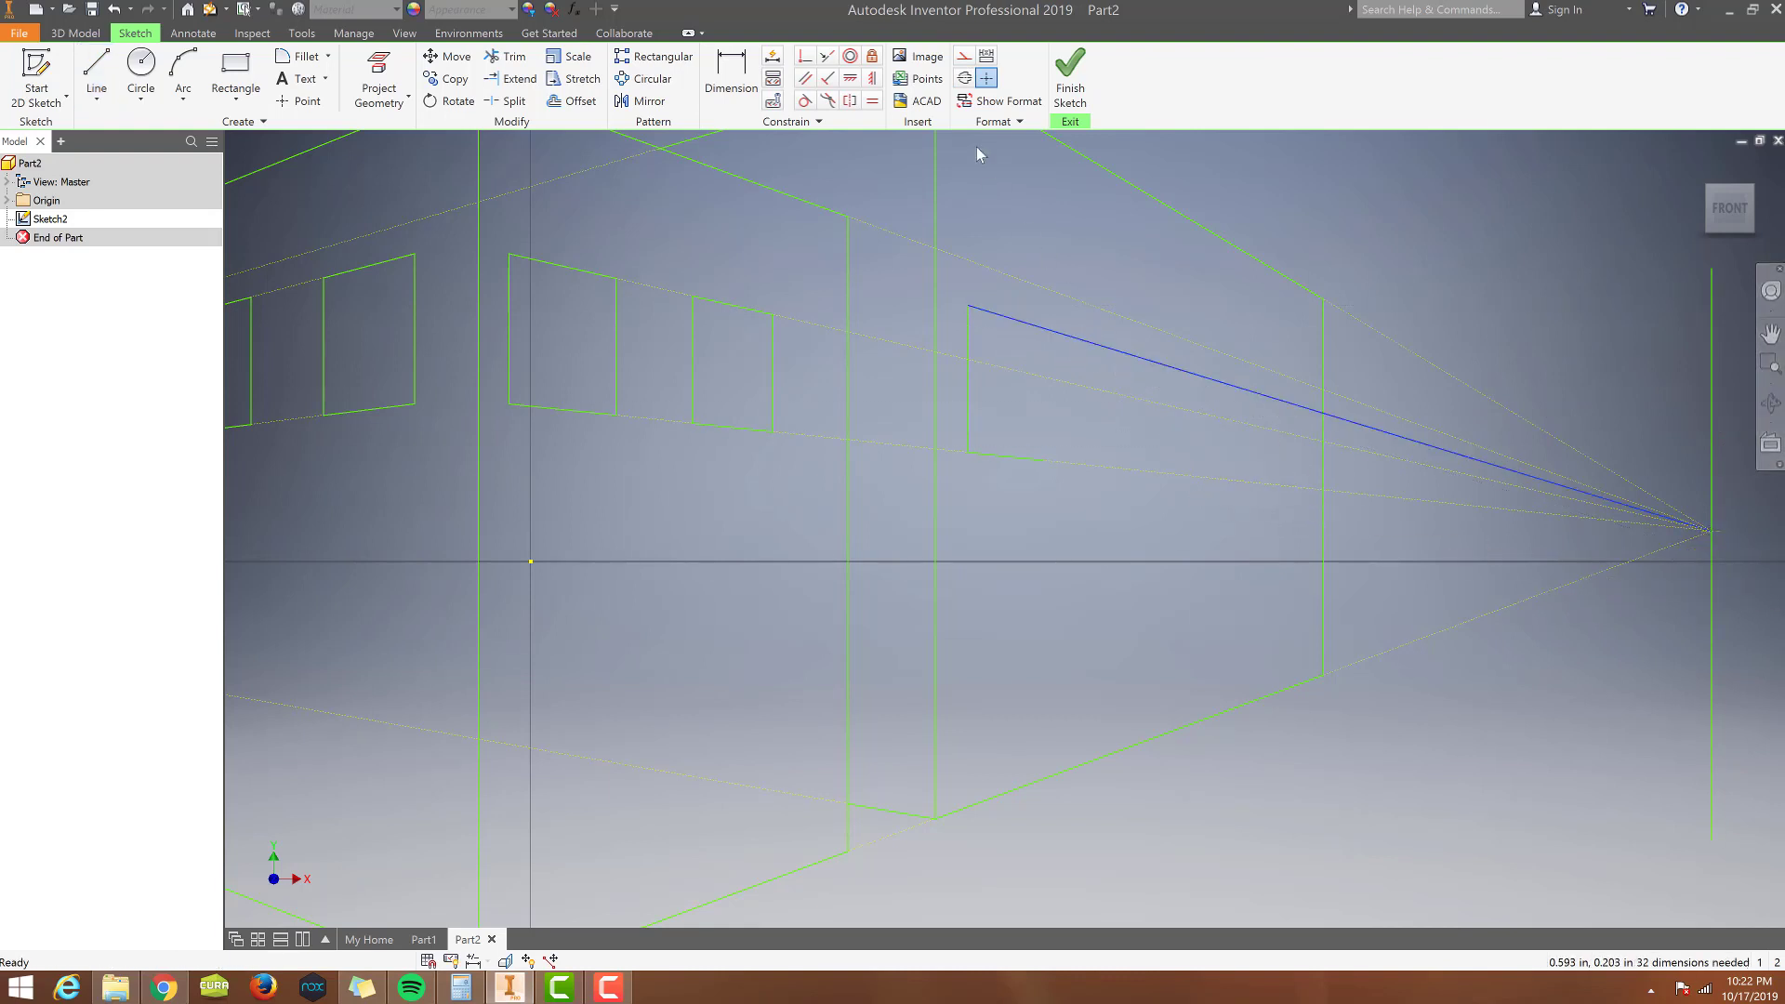
{"action": "left_click", "coordinate": [966, 58]}
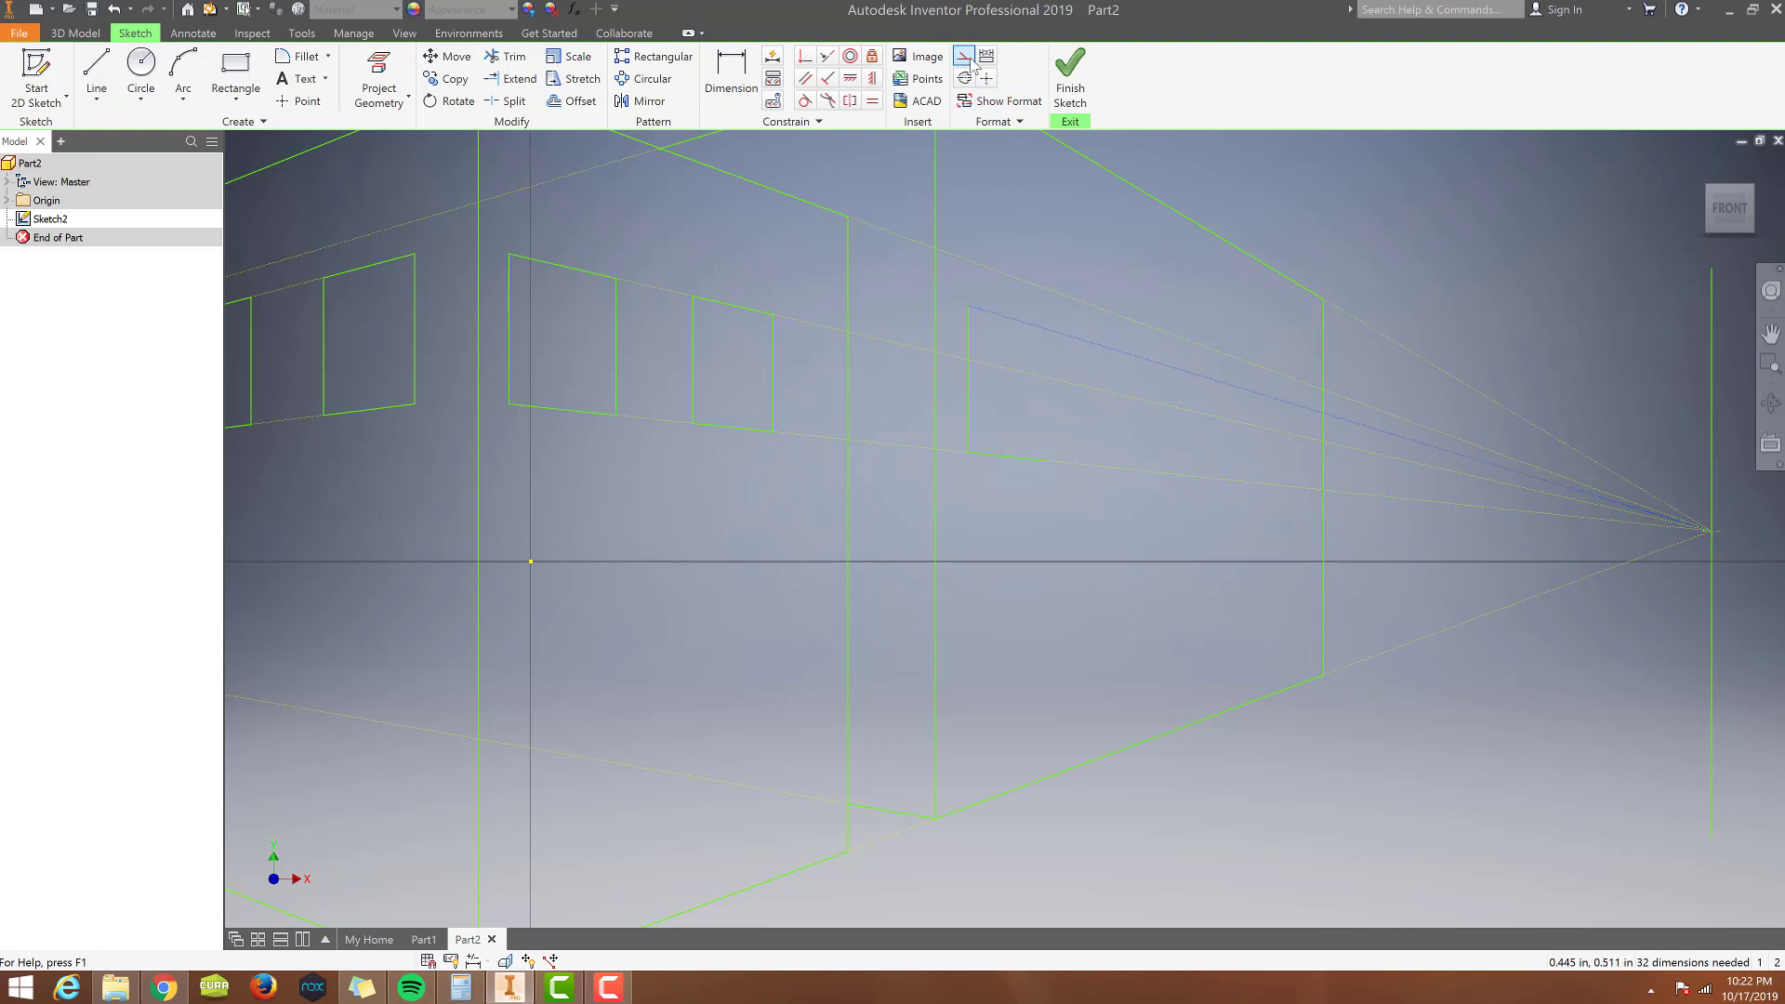
{"action": "key", "text": "Escape"}
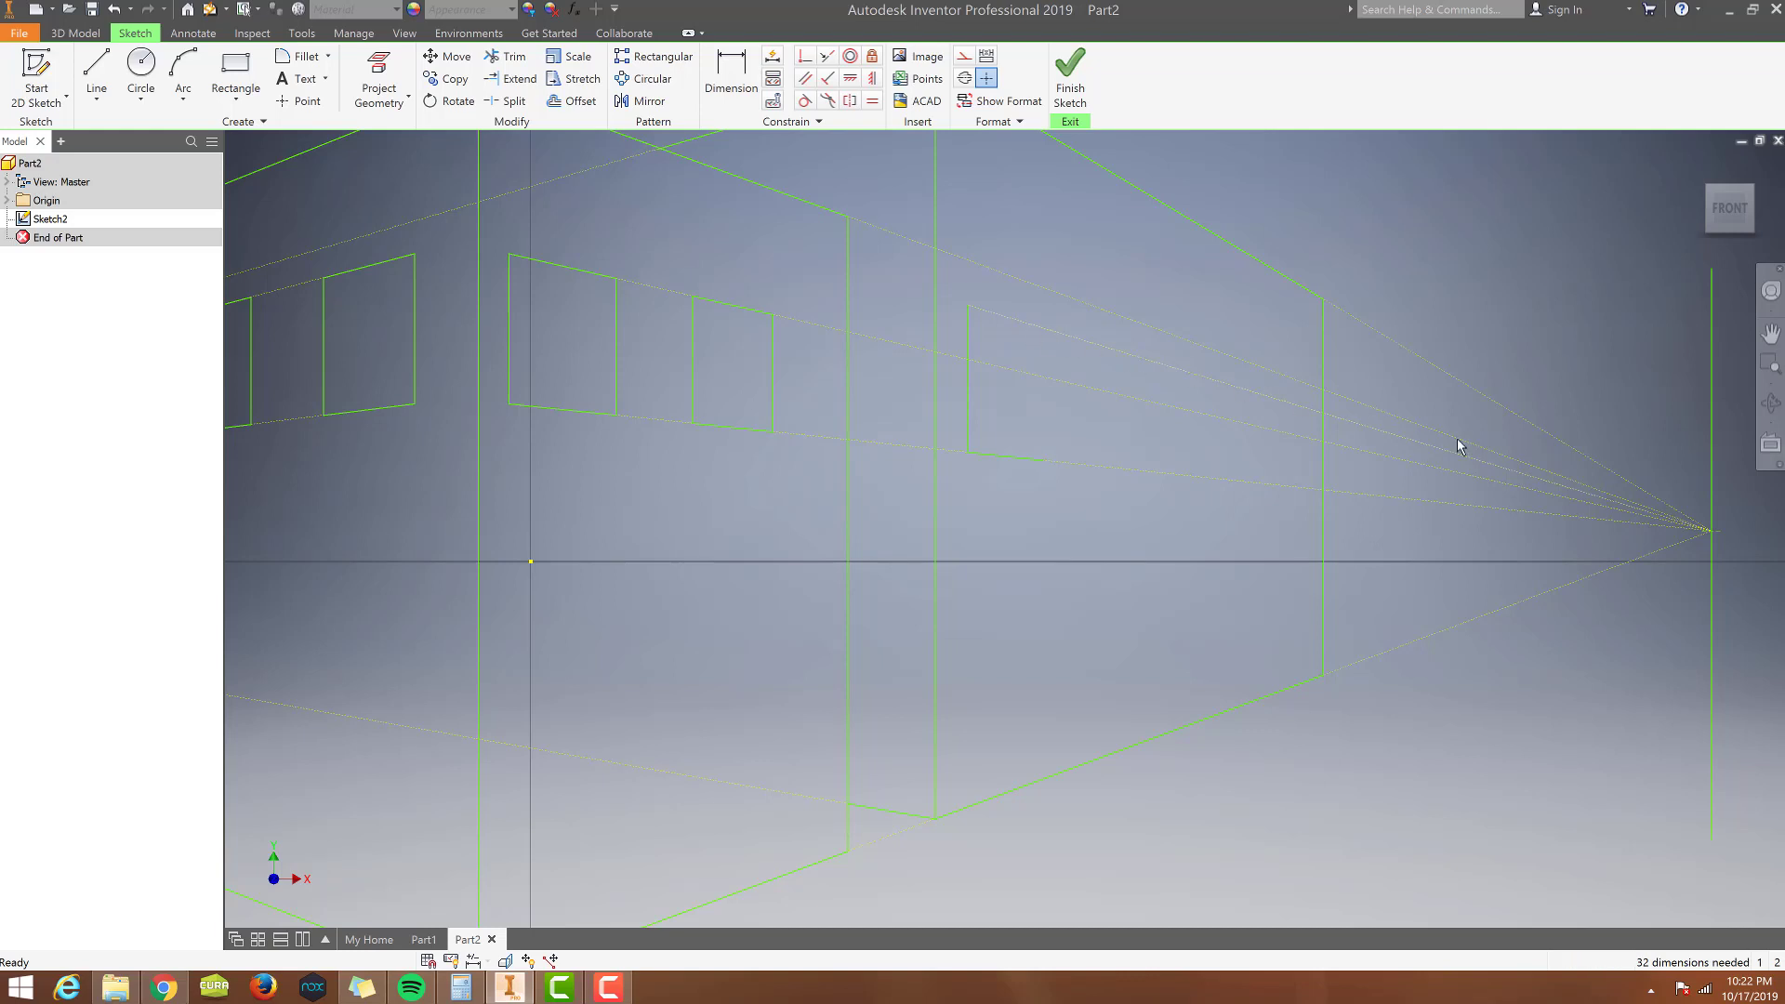
Draw the first window's right vertical, about 0.13 in tall, from its bottom edge up to the new guide line.
{"action": "left_click", "coordinate": [97, 74]}
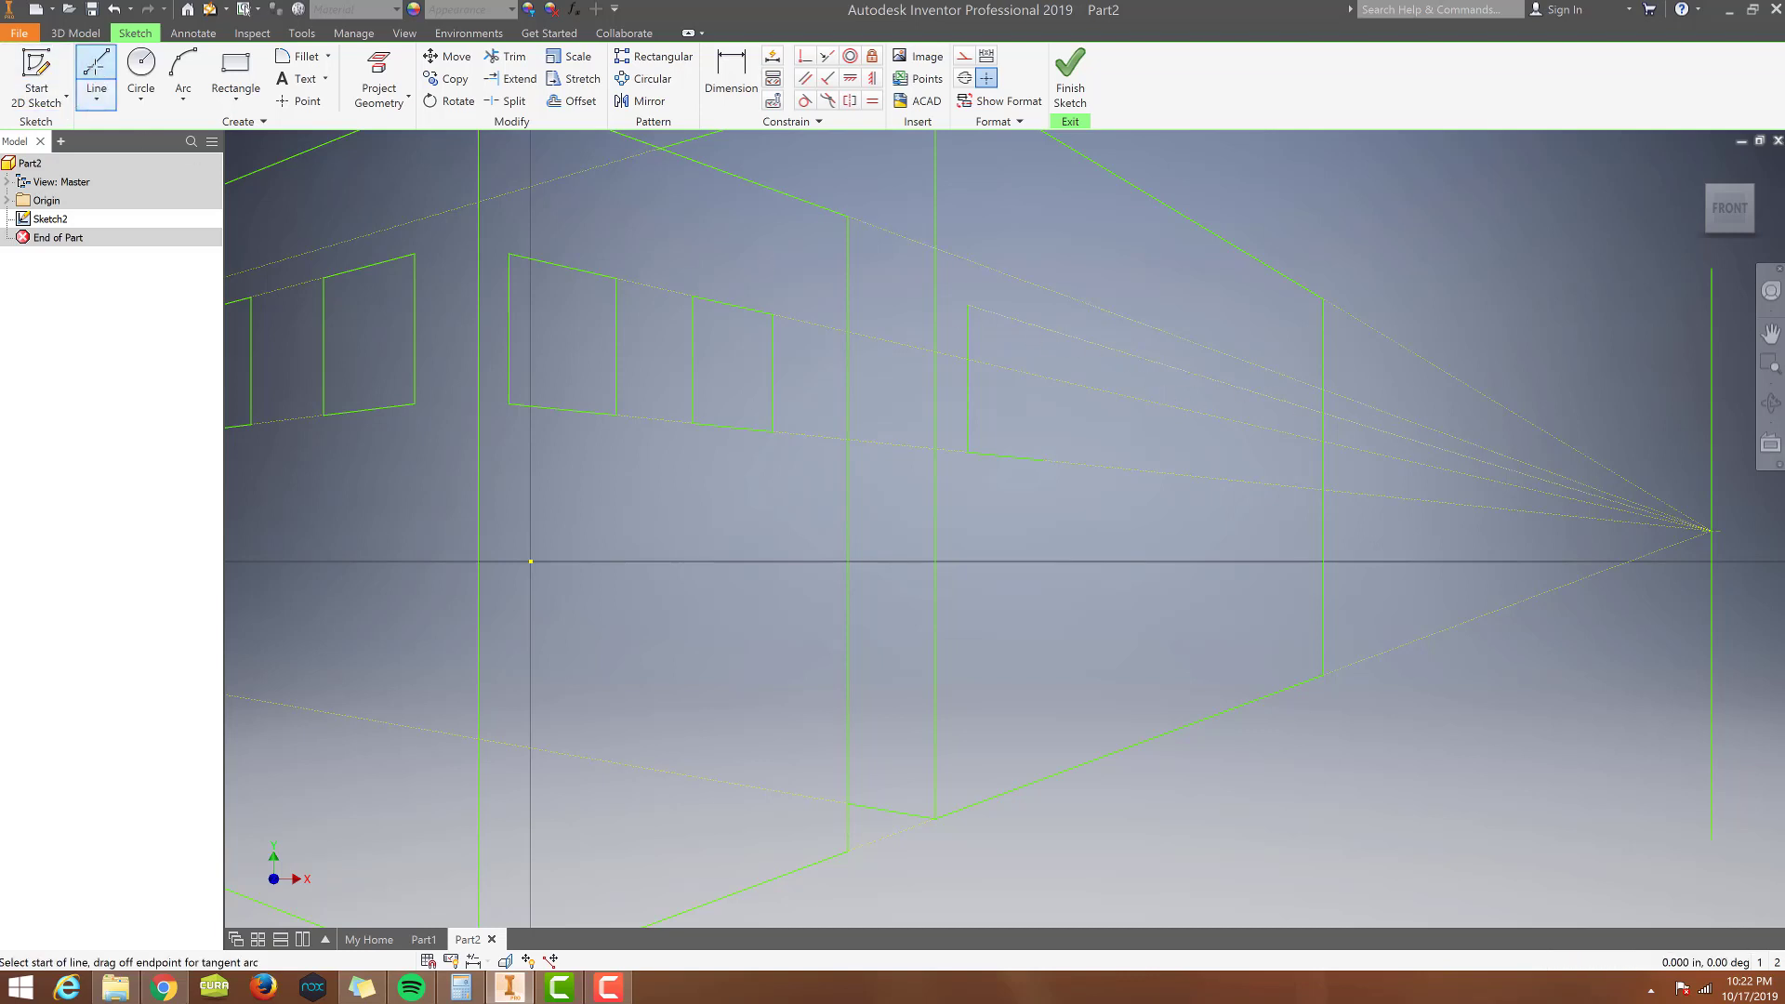
{"action": "left_click", "coordinate": [1043, 457]}
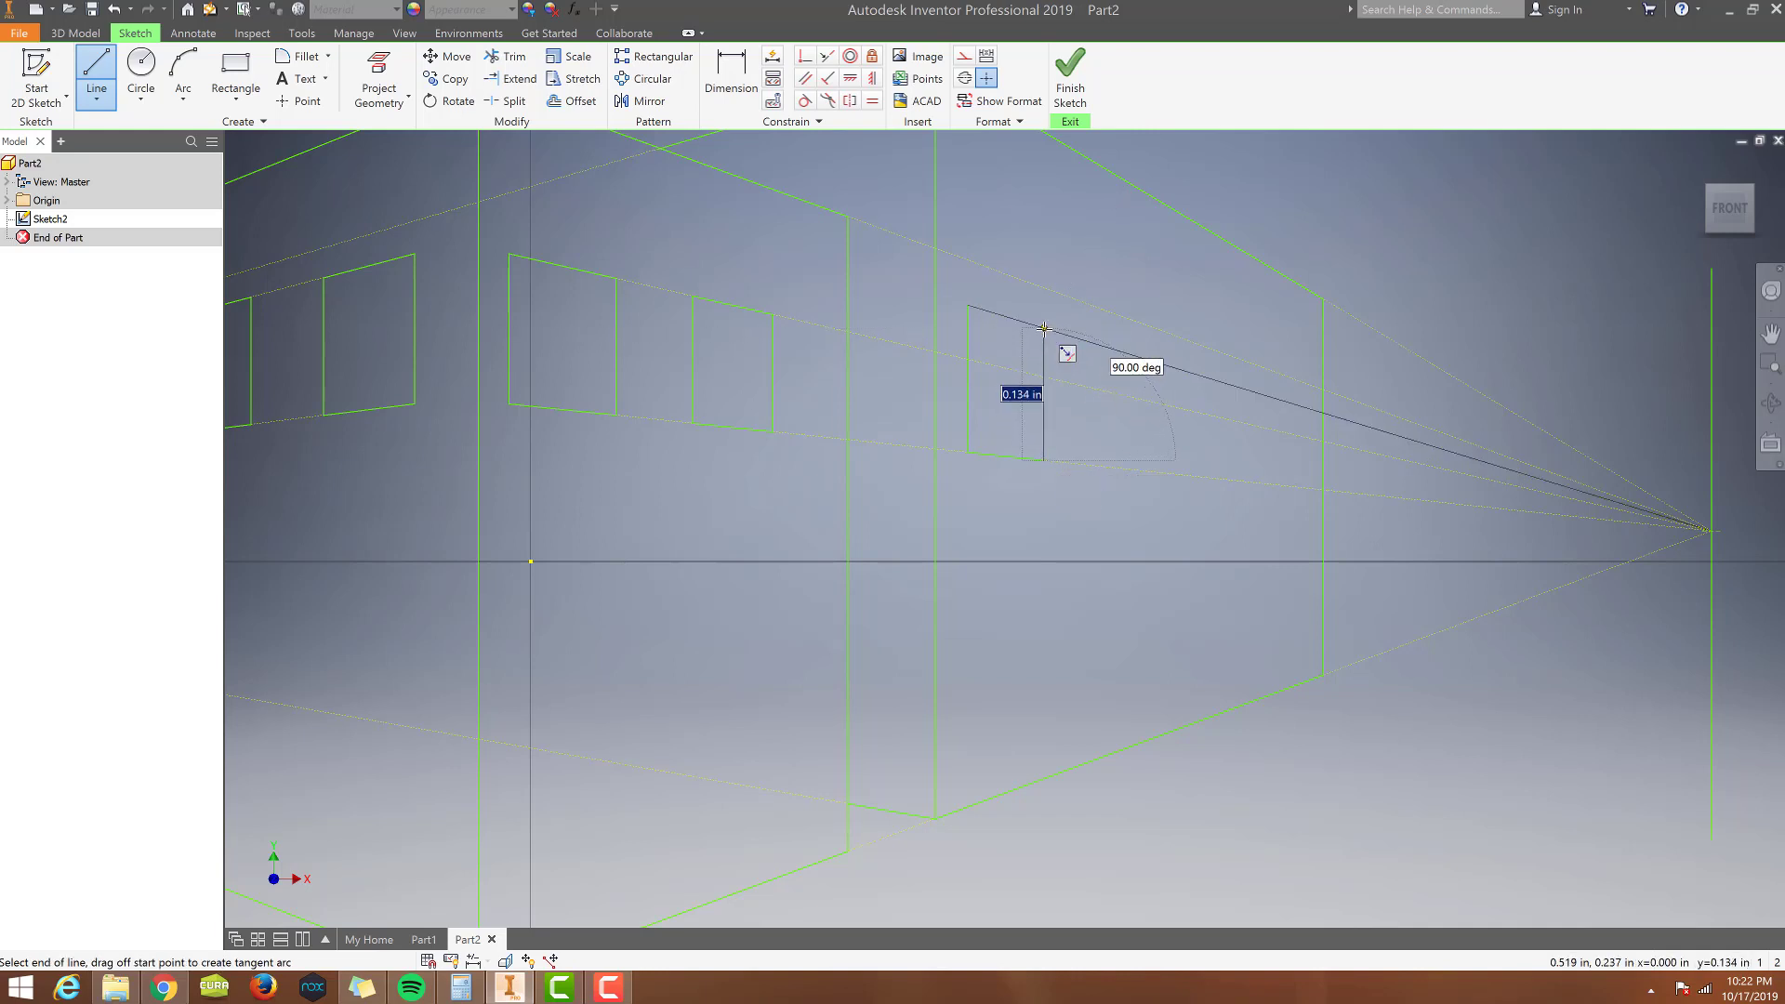
{"action": "double_click", "coordinate": [1043, 328]}
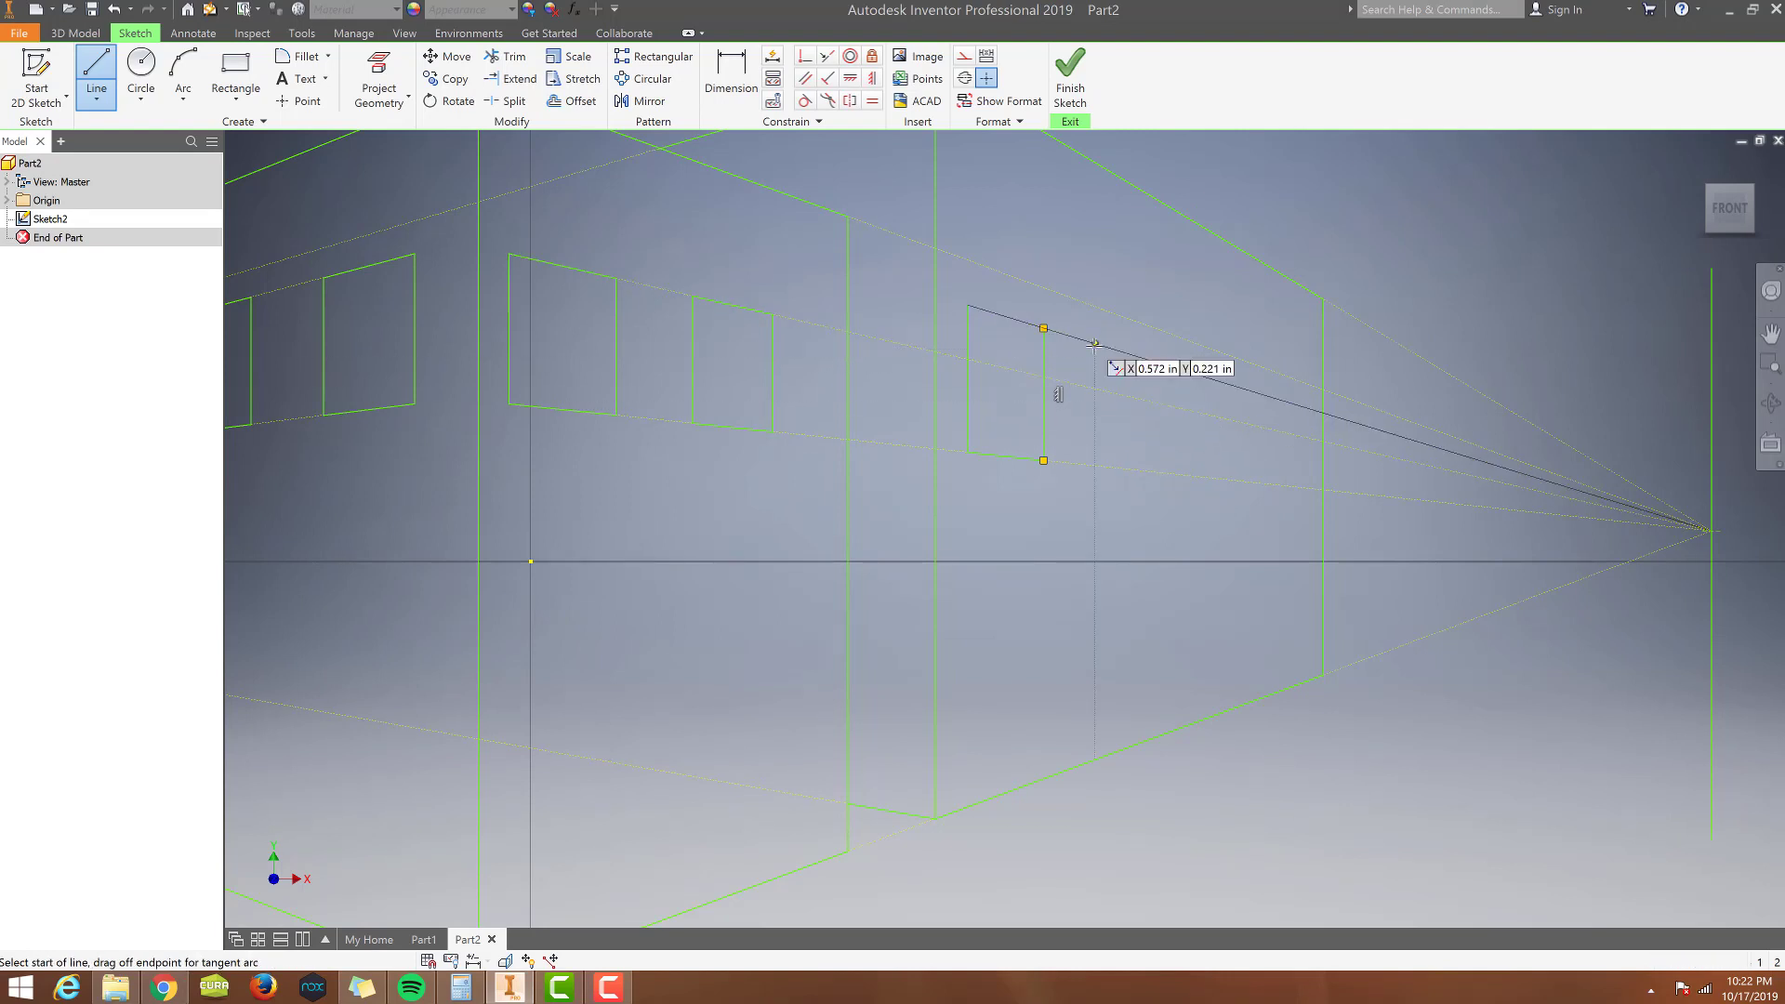
Sketch the second window's two verticals and bottom edge between the upper and lower window guide lines.
{"action": "left_click", "coordinate": [1095, 344]}
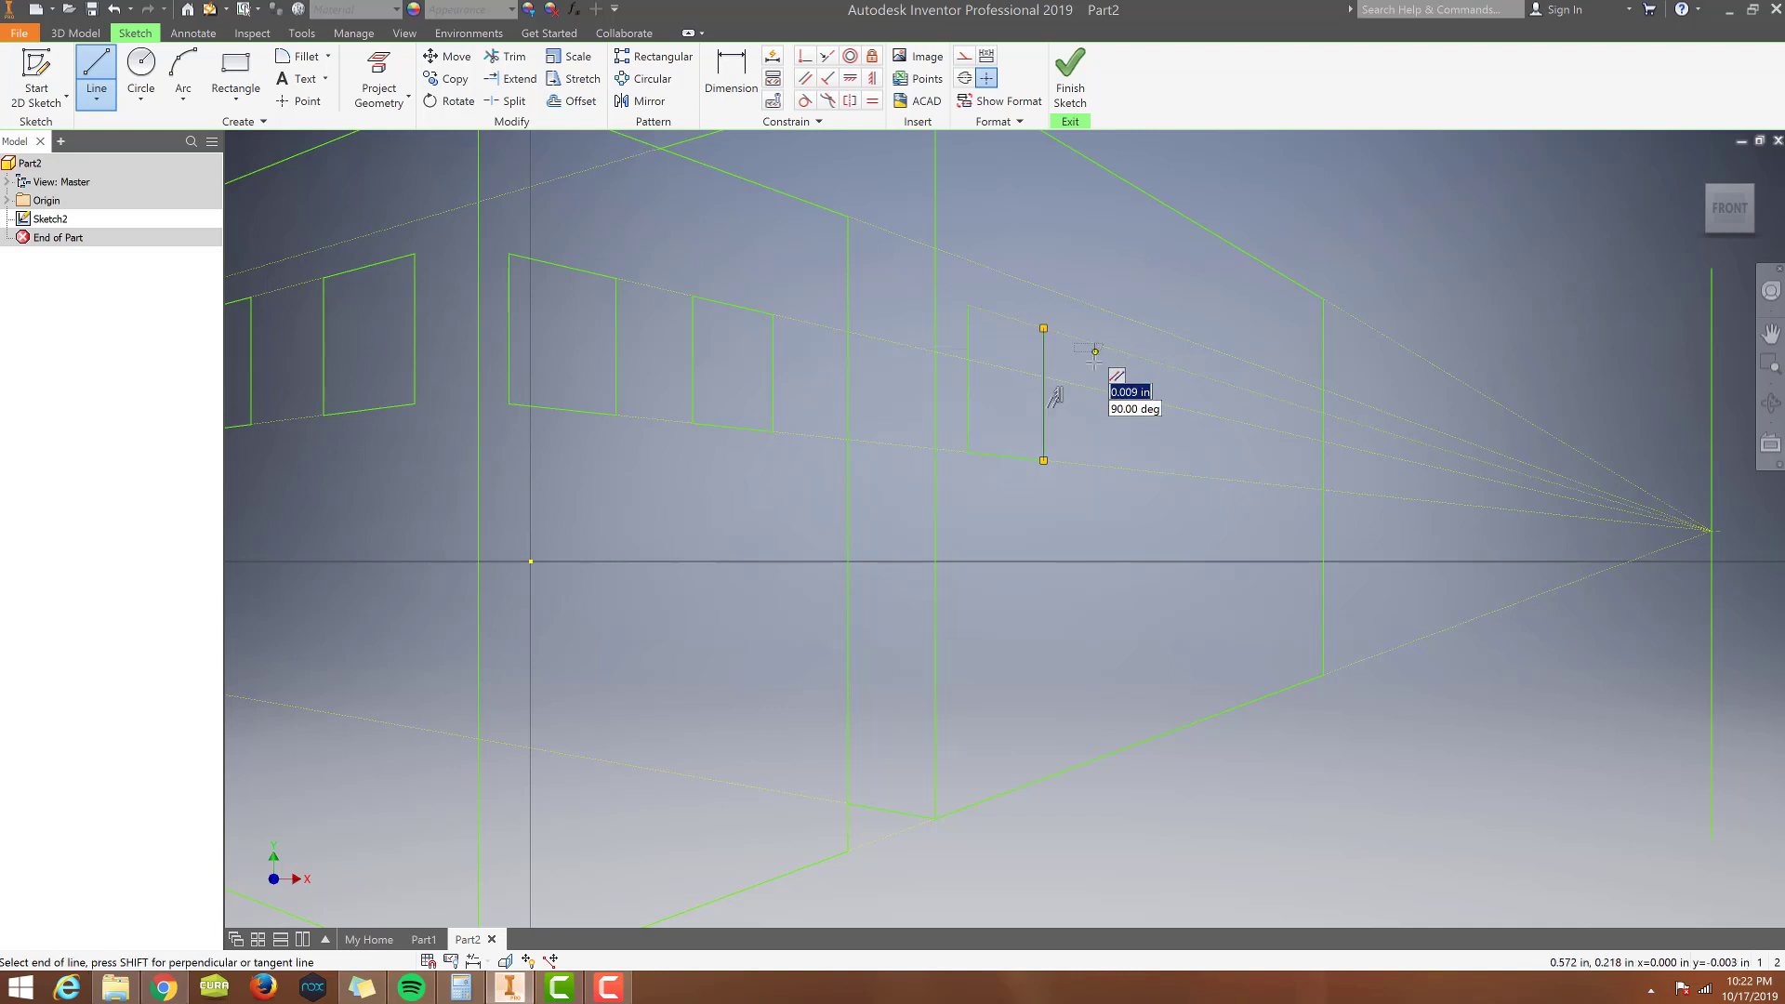
{"action": "double_click", "coordinate": [1094, 465]}
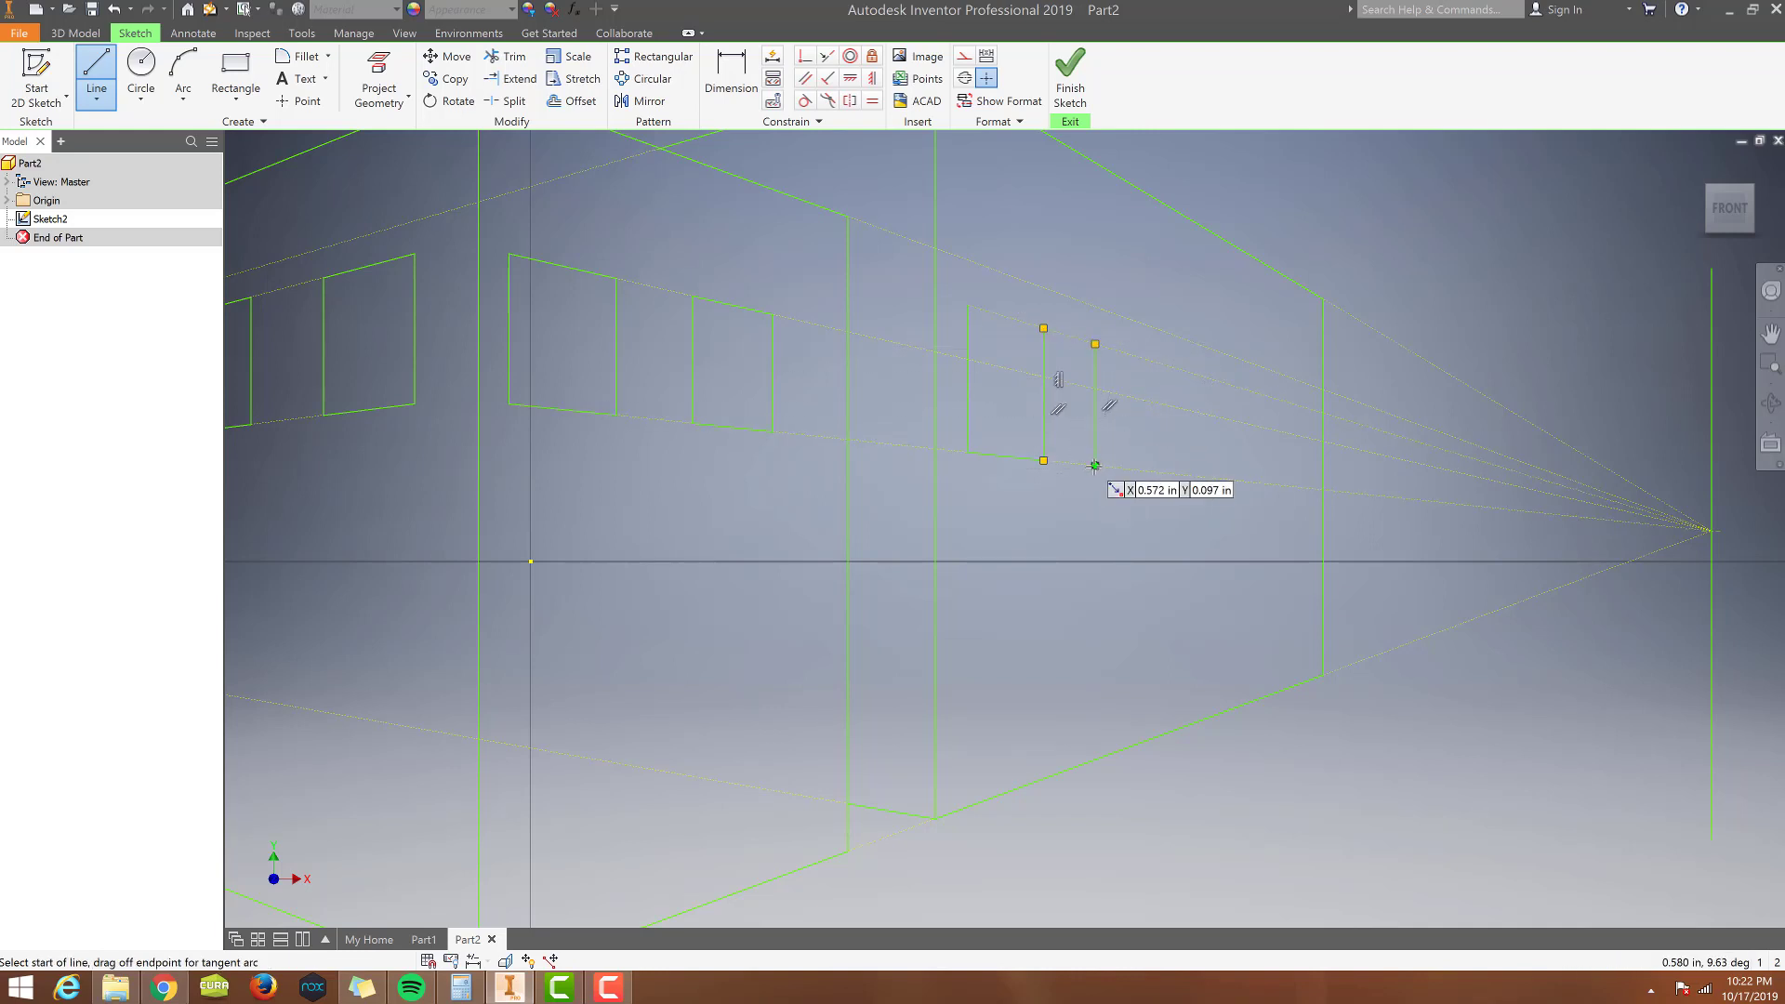
{"action": "left_click", "coordinate": [1095, 465]}
{"action": "double_click", "coordinate": [1161, 472]}
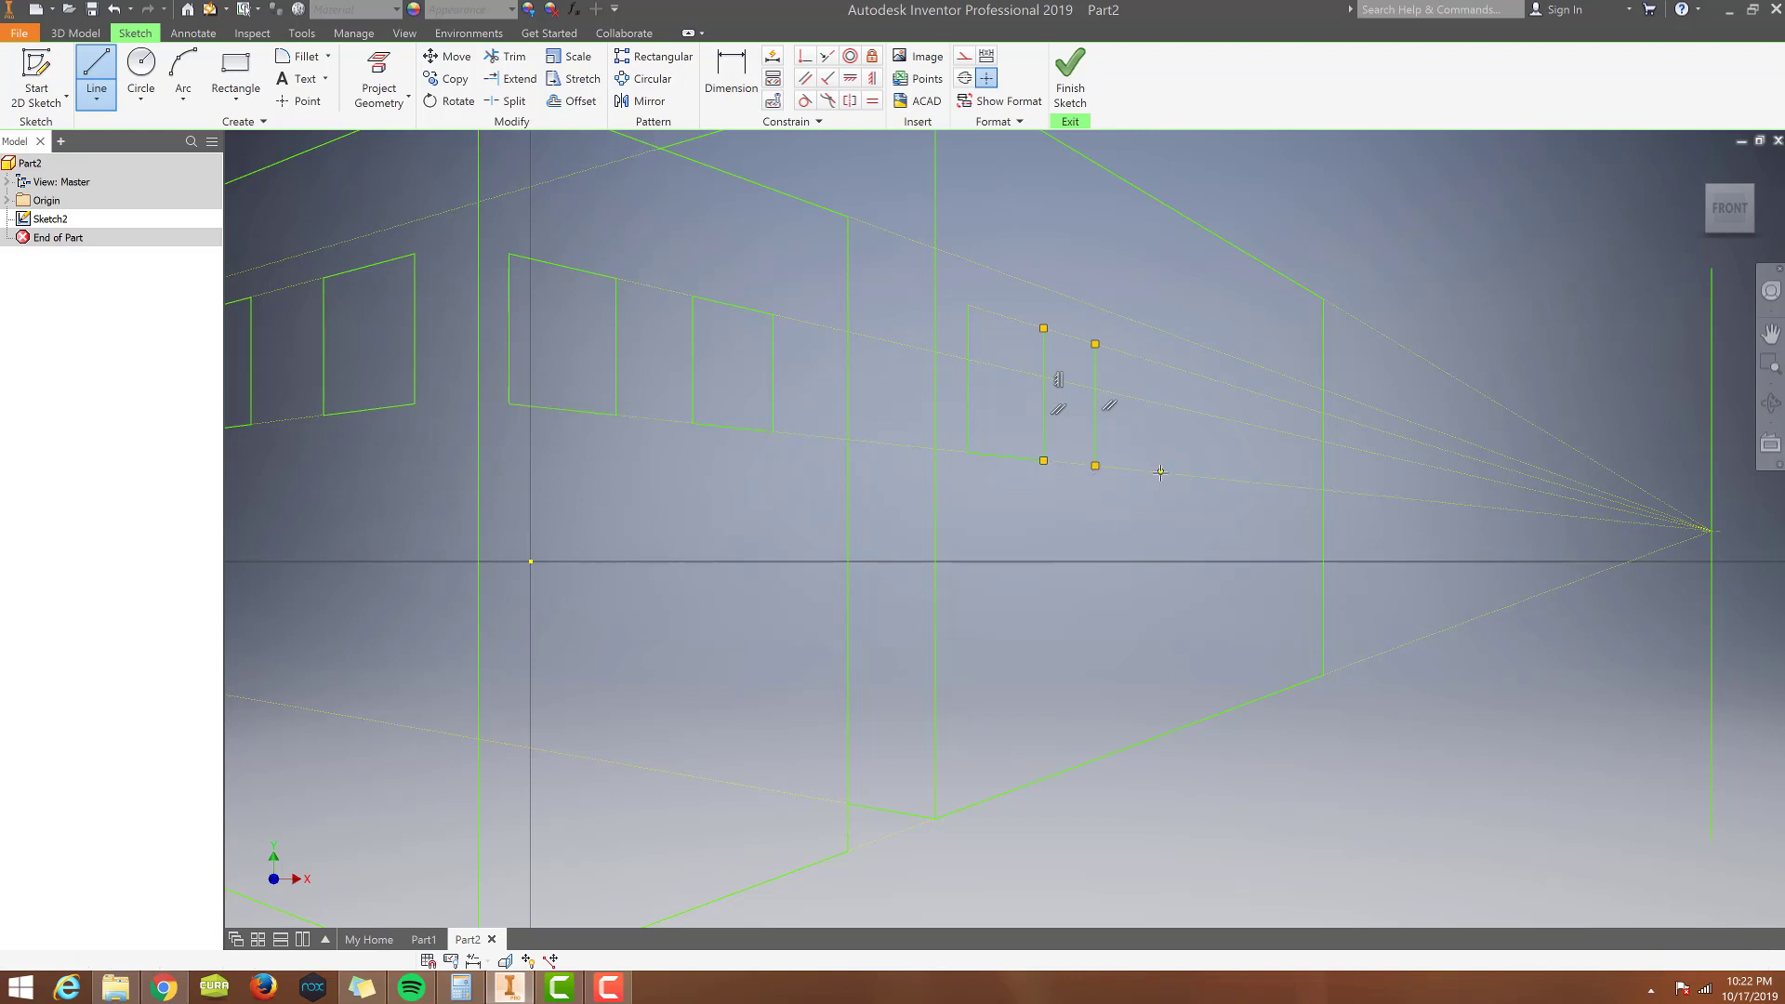
{"action": "left_click", "coordinate": [1160, 473]}
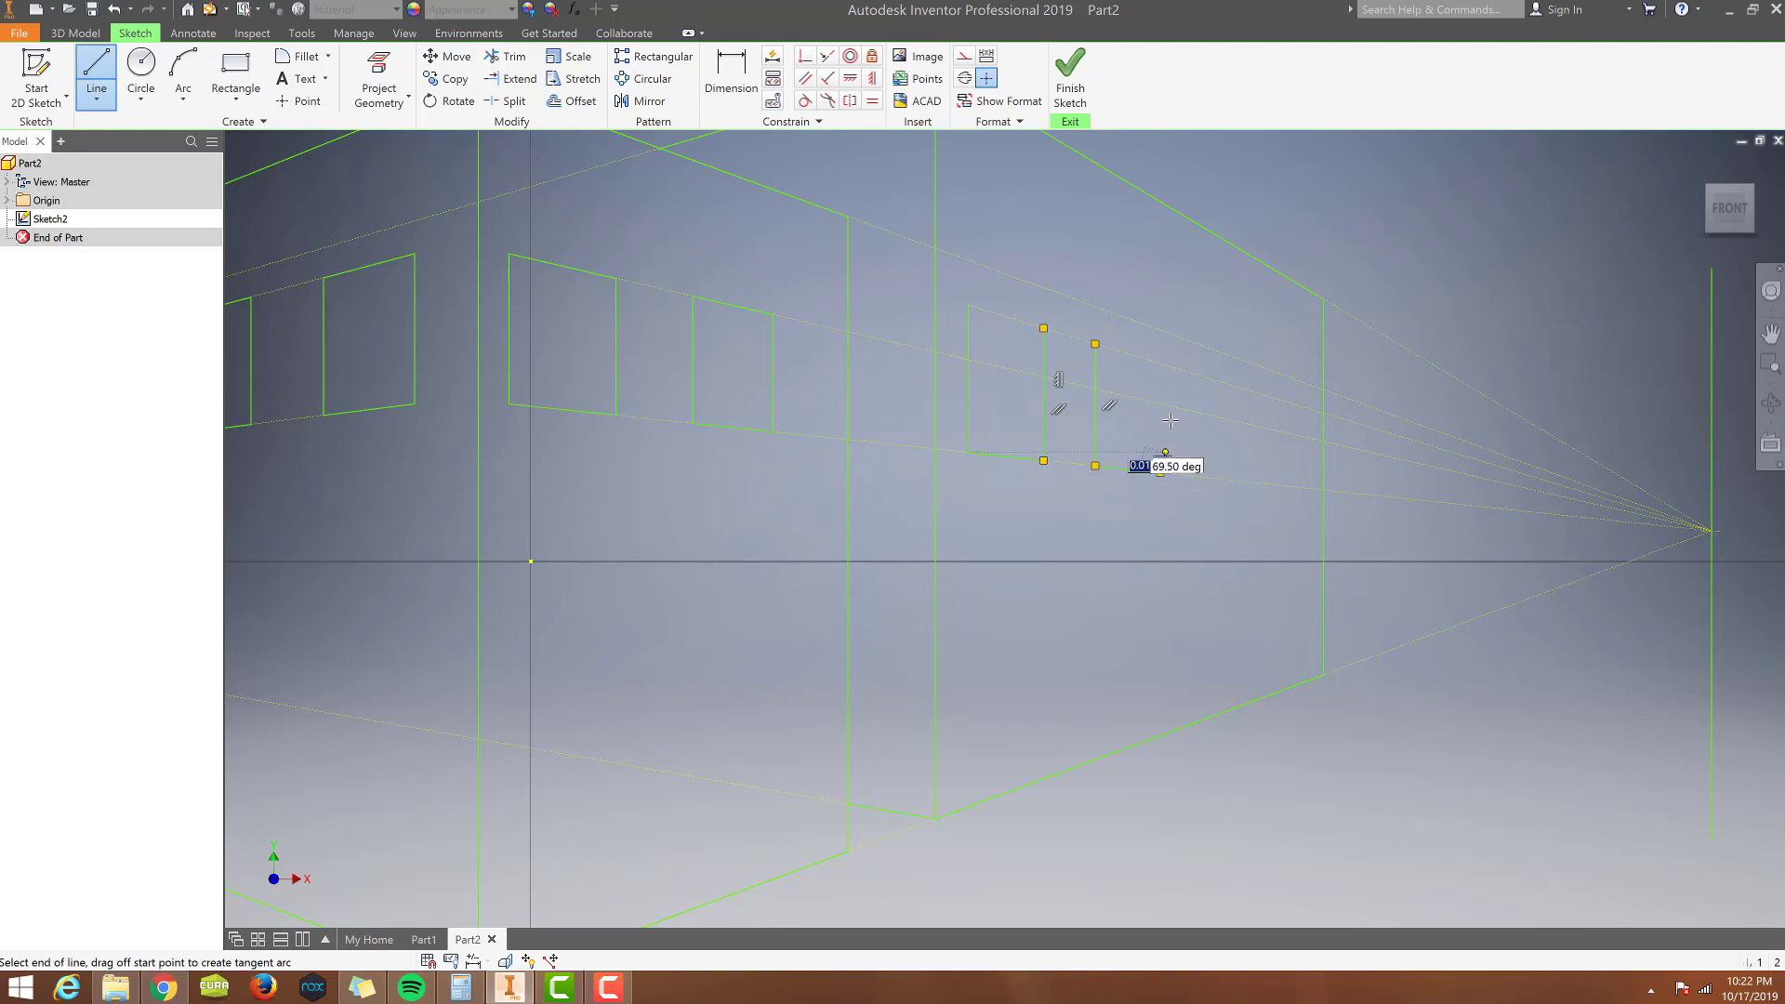
{"action": "double_click", "coordinate": [1160, 363]}
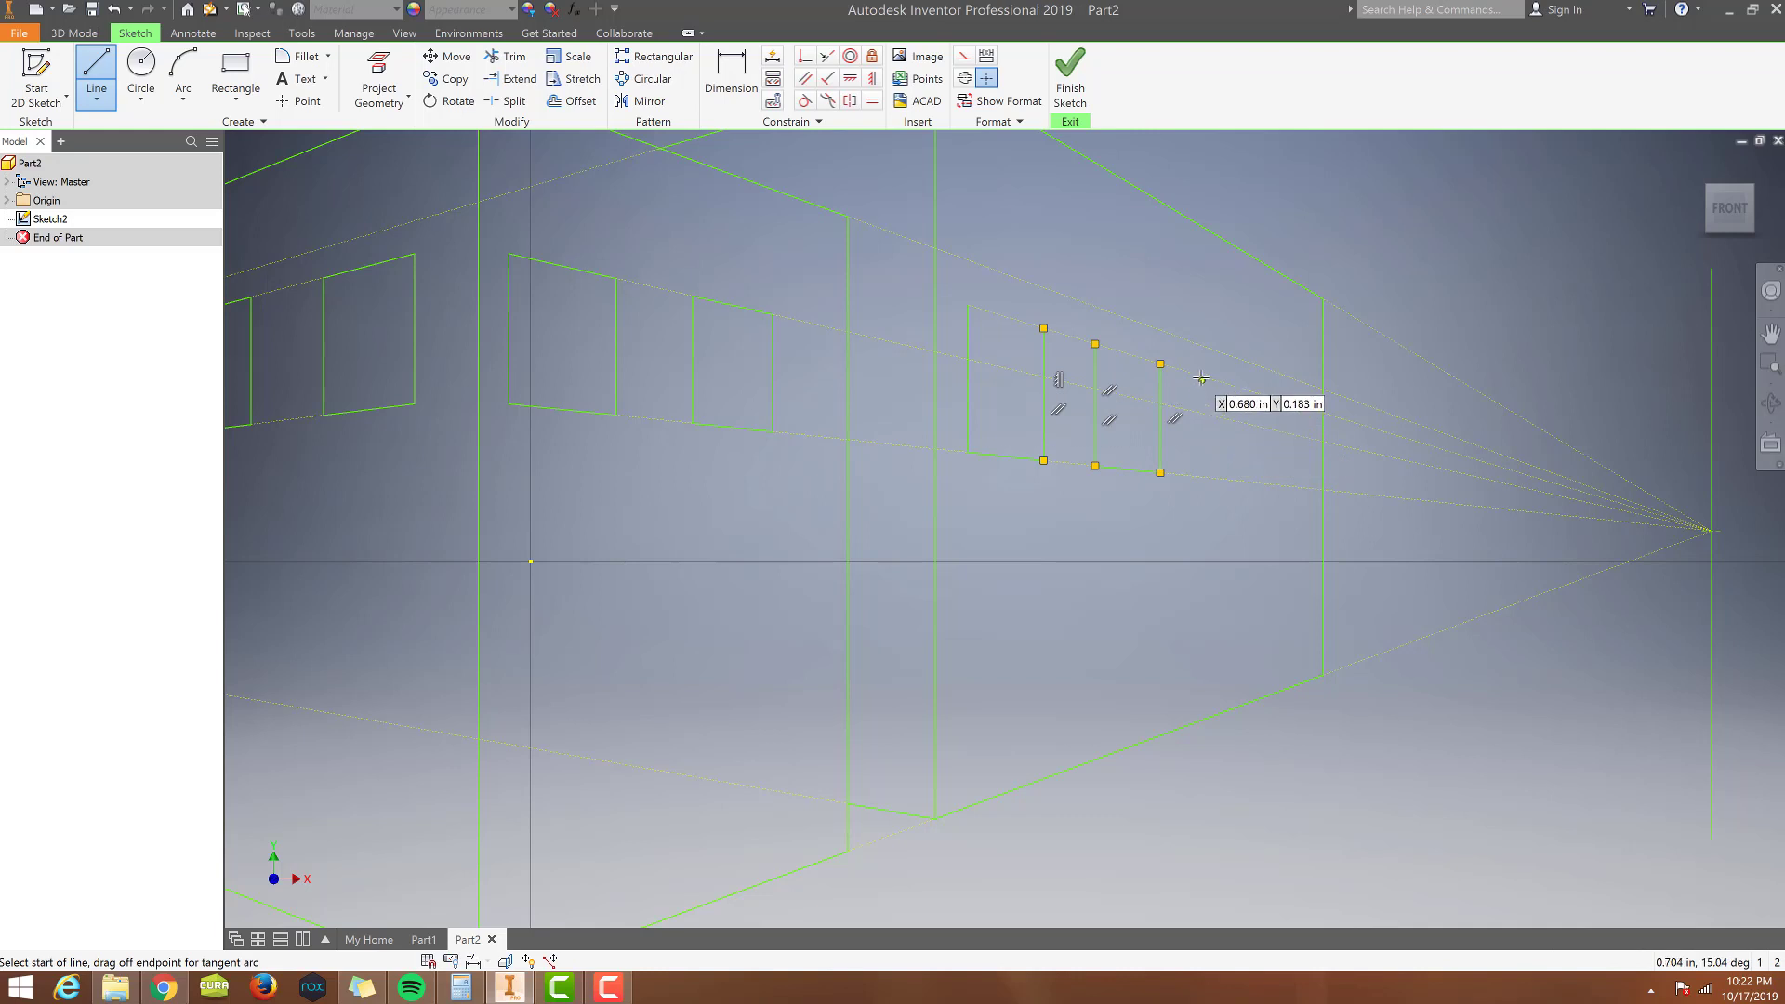
Sketch the third window's two verticals and bottom edge between the same guide lines, near the building's far vertical.
{"action": "left_click", "coordinate": [1201, 377]}
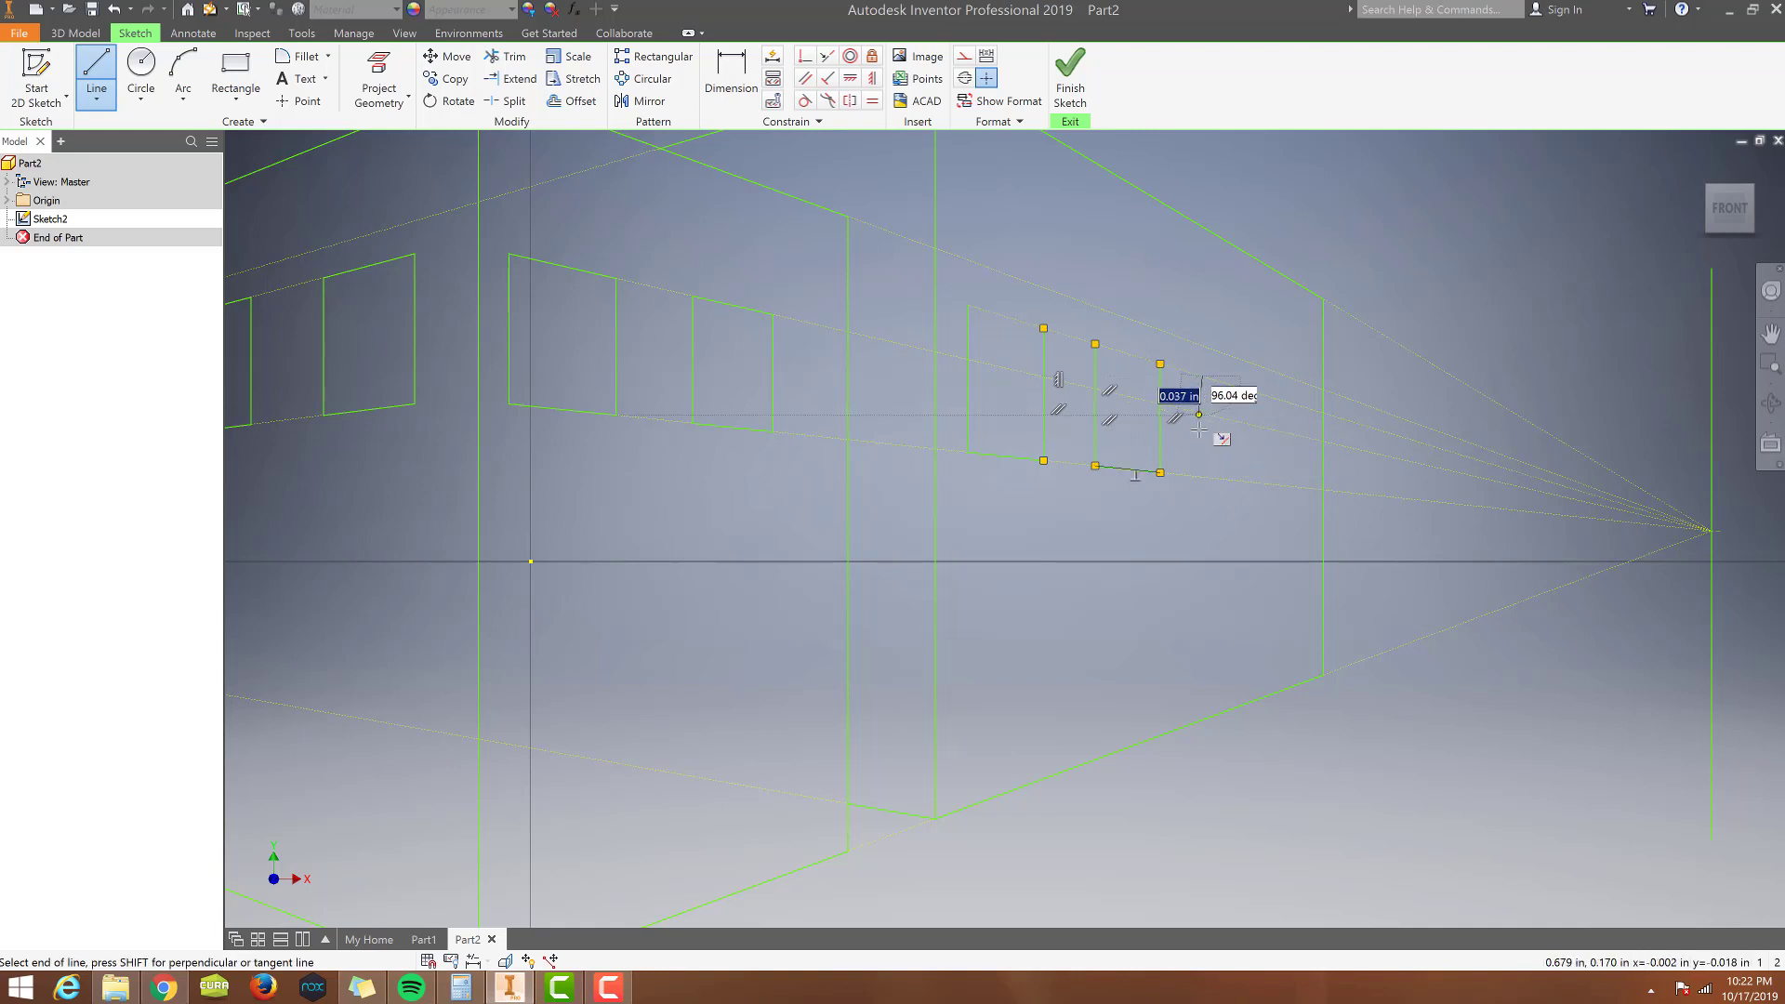
{"action": "double_click", "coordinate": [1203, 476]}
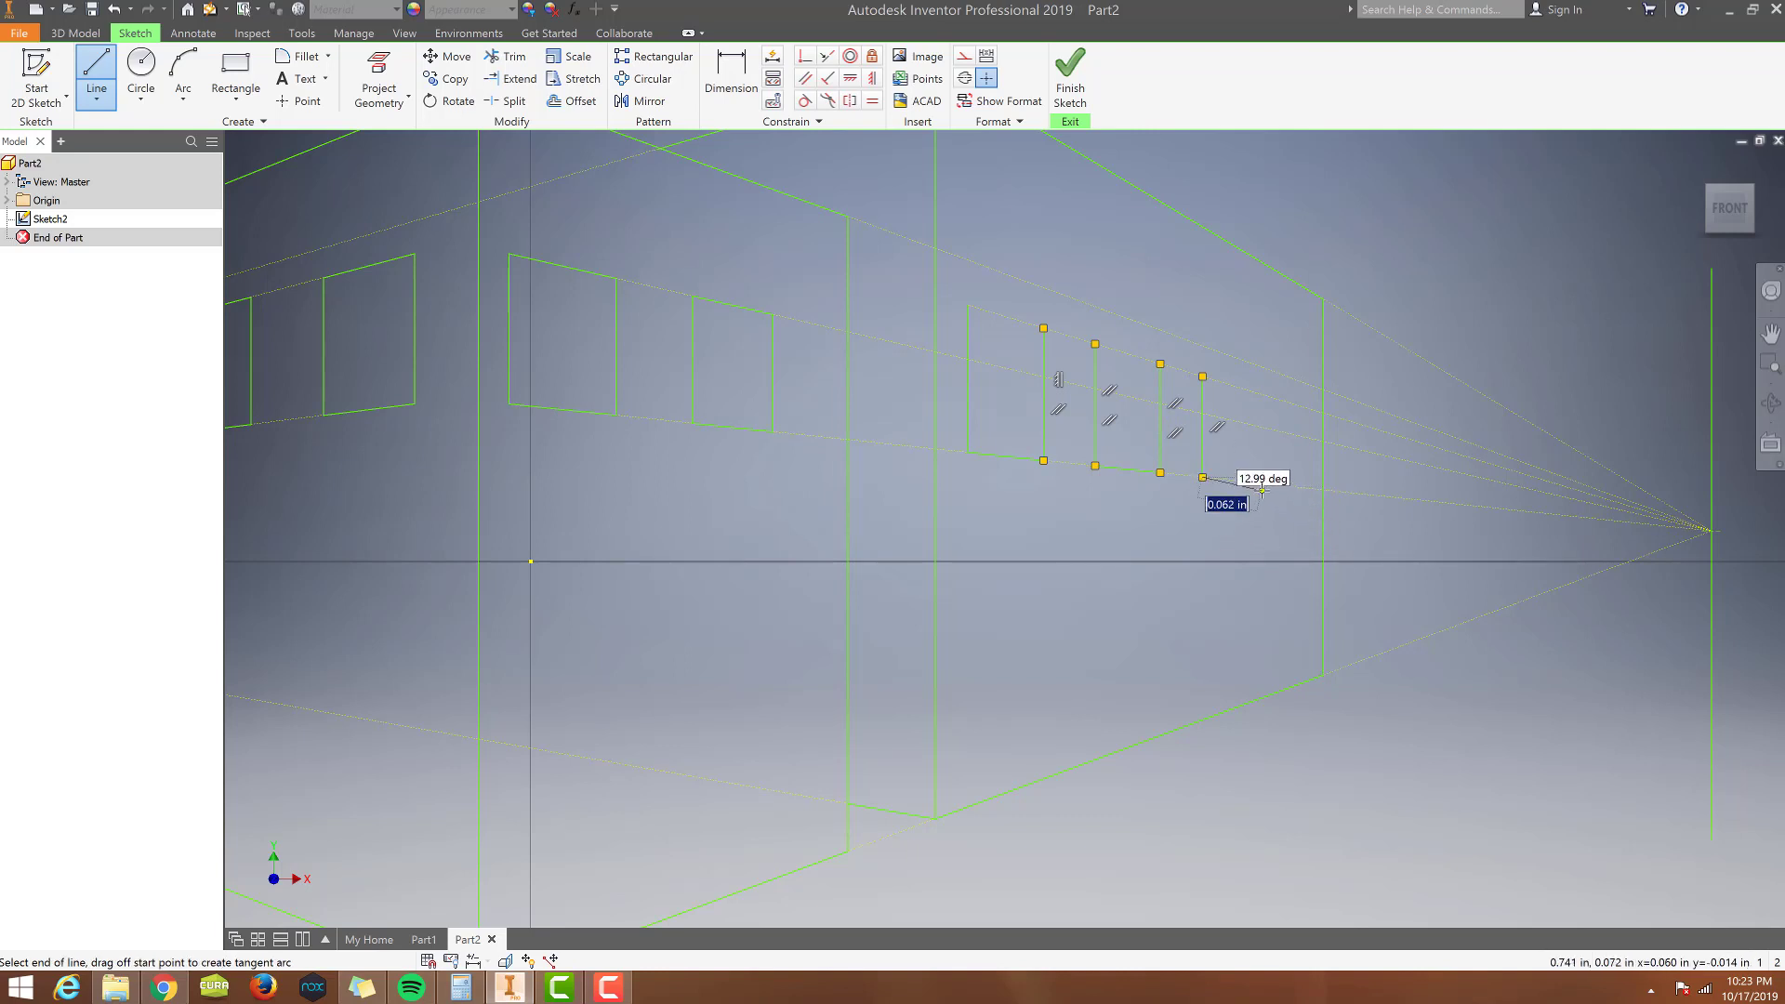
{"action": "left_click", "coordinate": [1202, 476]}
{"action": "double_click", "coordinate": [1265, 484]}
{"action": "left_click", "coordinate": [1264, 483]}
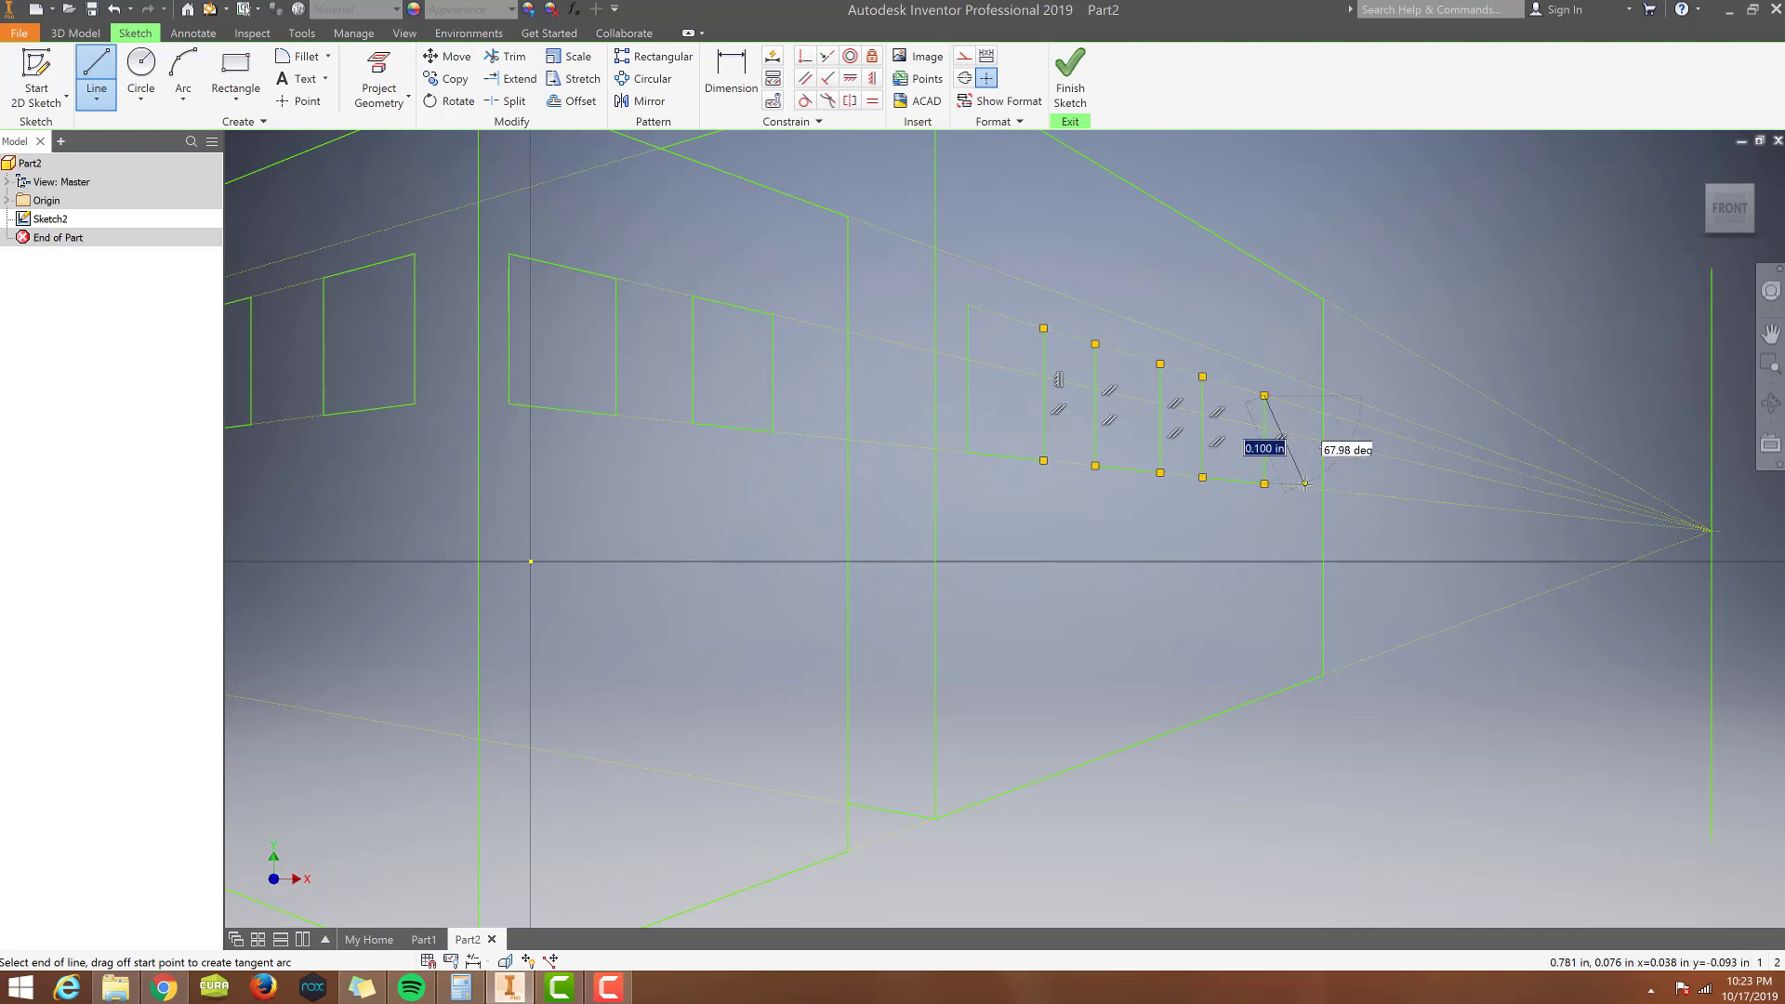
{"action": "double_click", "coordinate": [1265, 394]}
{"action": "key", "text": "Escape"}
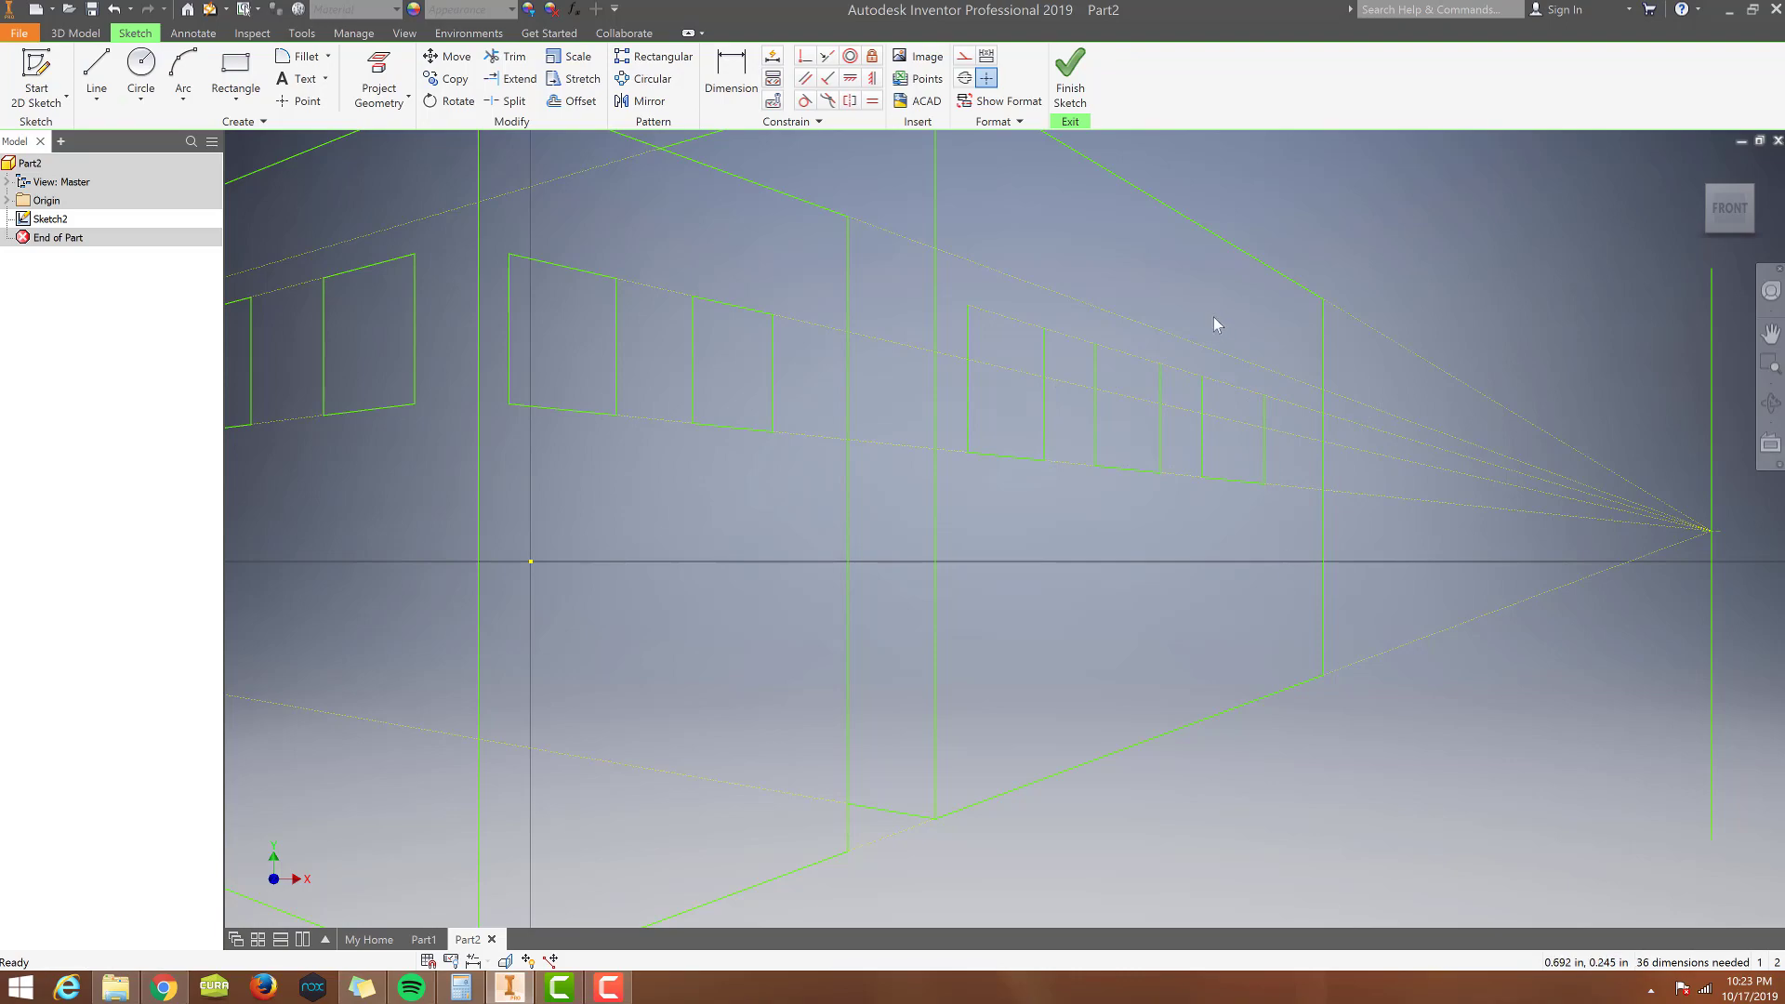
Check the reference drawing and cap the first window with a three-point arc of about 0.04 in radius between its vertical tops.
{"action": "scroll", "coordinate": [1298, 316], "scroll_direction": "up", "scroll_amount": 3}
{"action": "key", "text": "alt+Tab"}
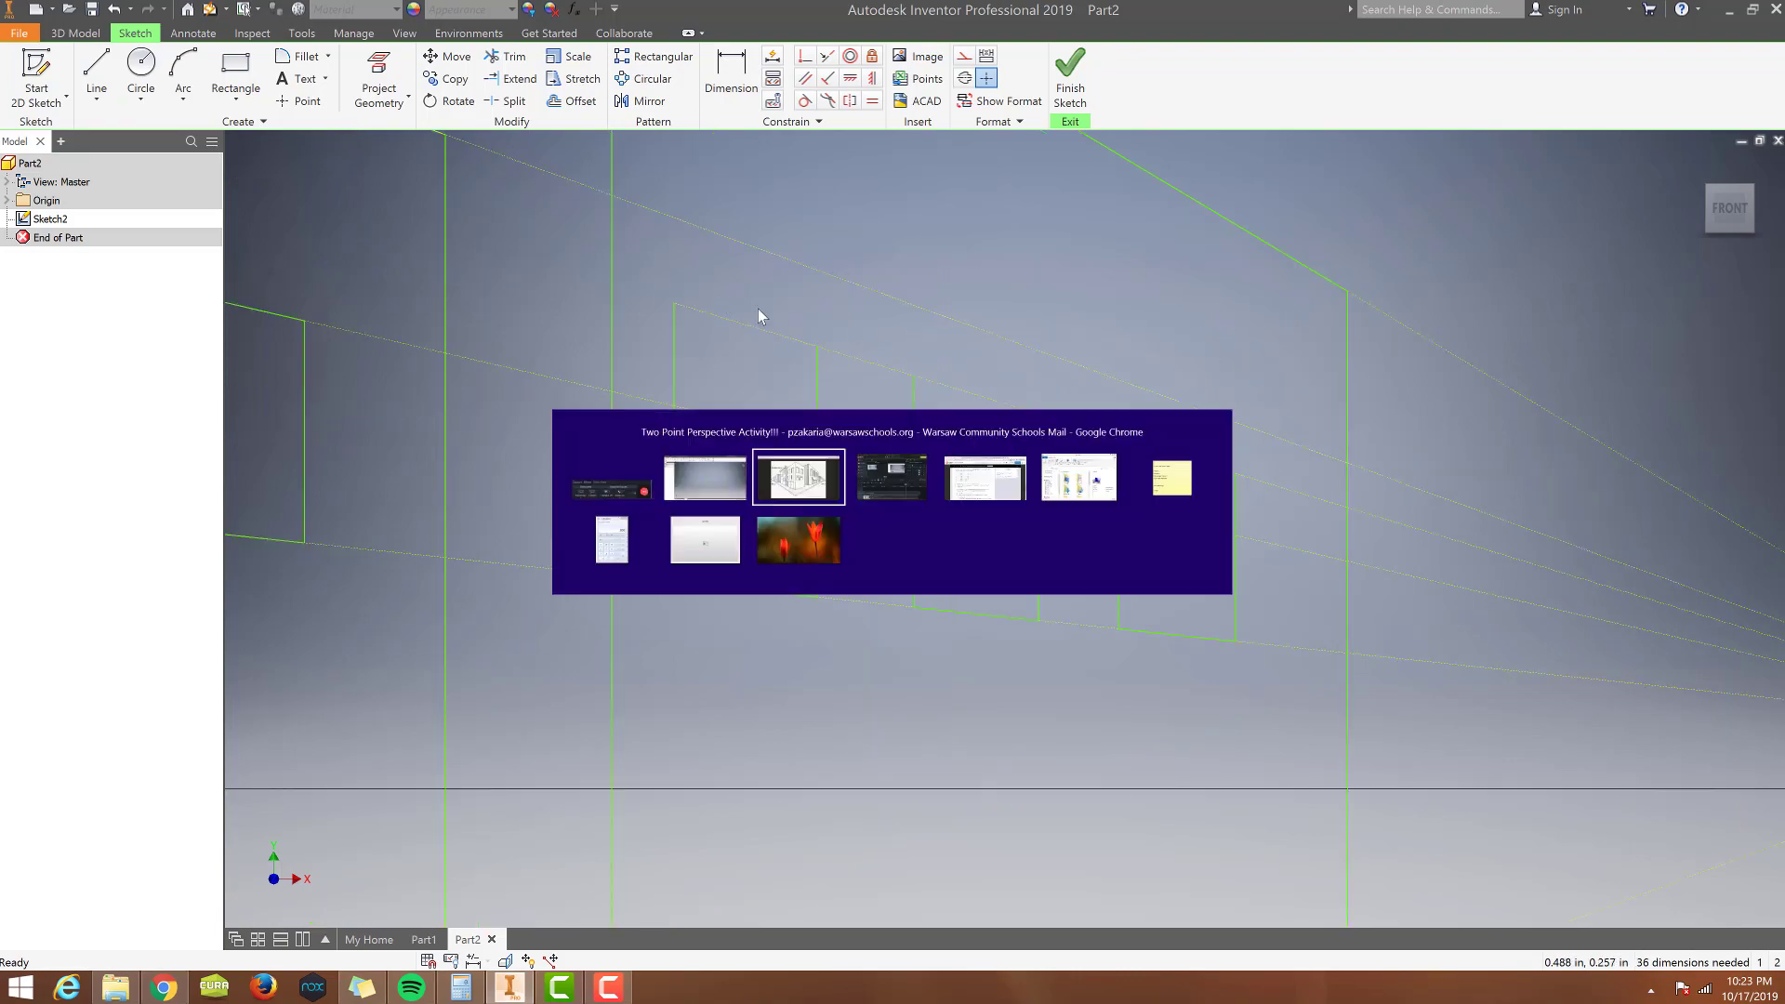
{"action": "key", "text": "alt+Tab"}
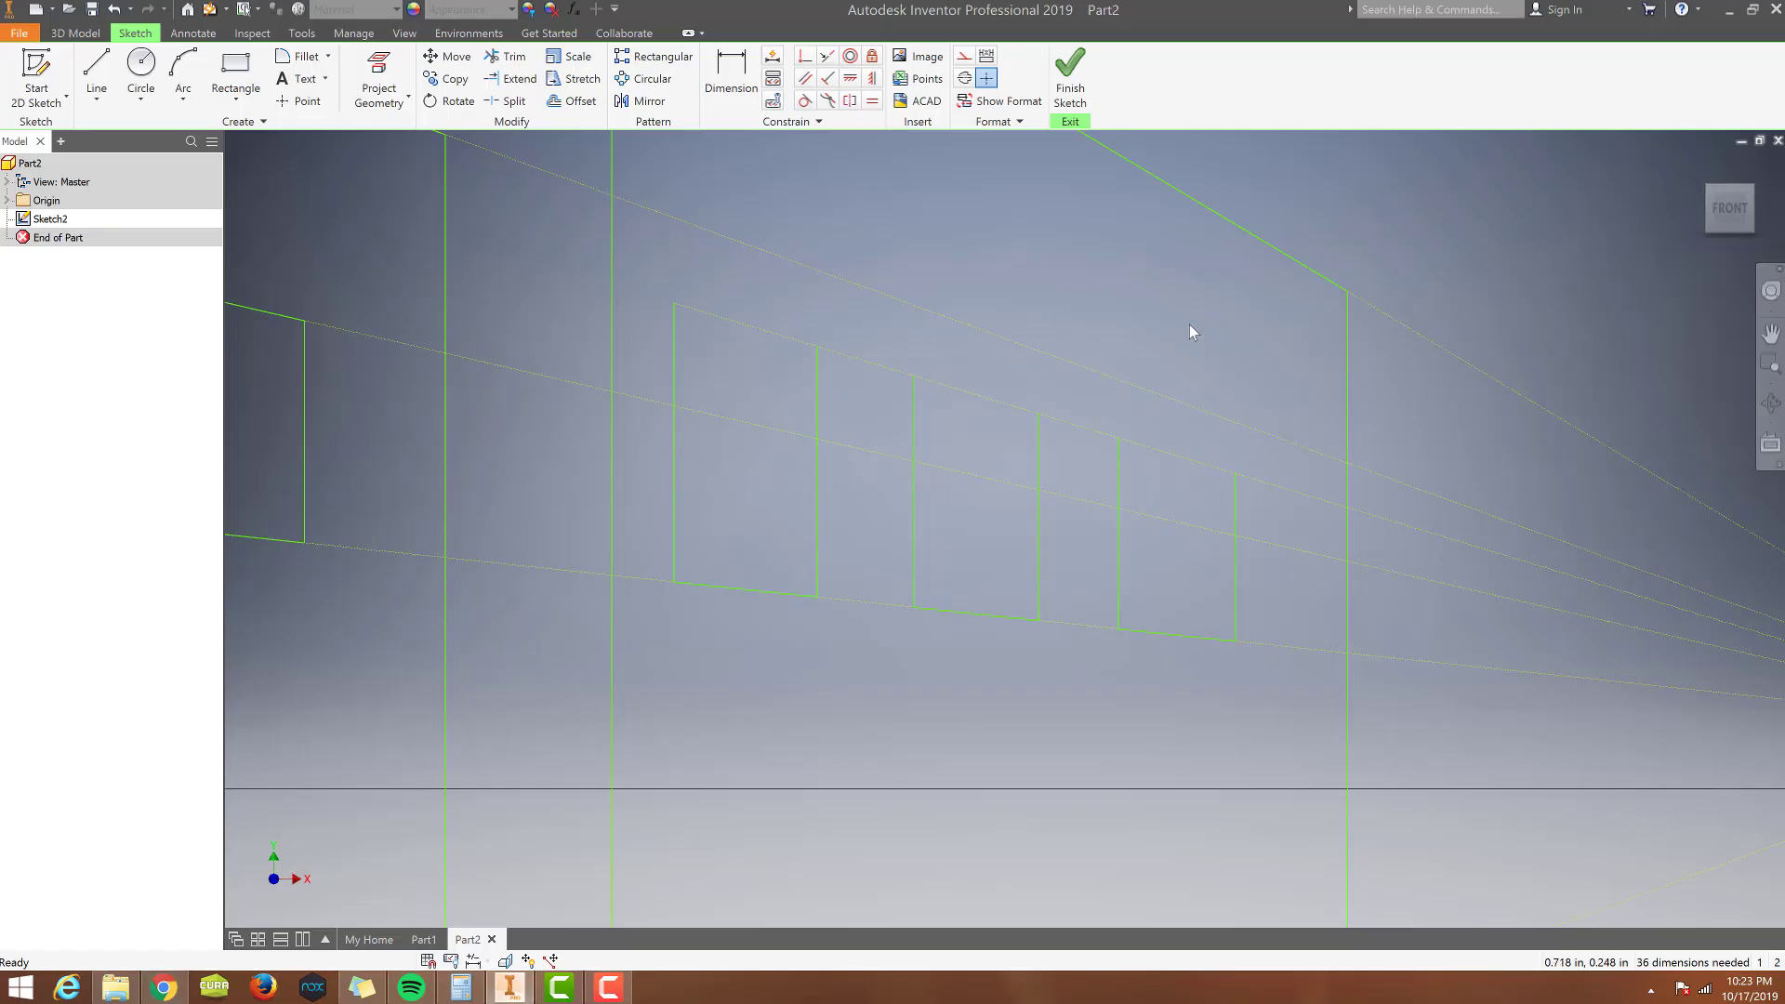
{"action": "left_click", "coordinate": [182, 69]}
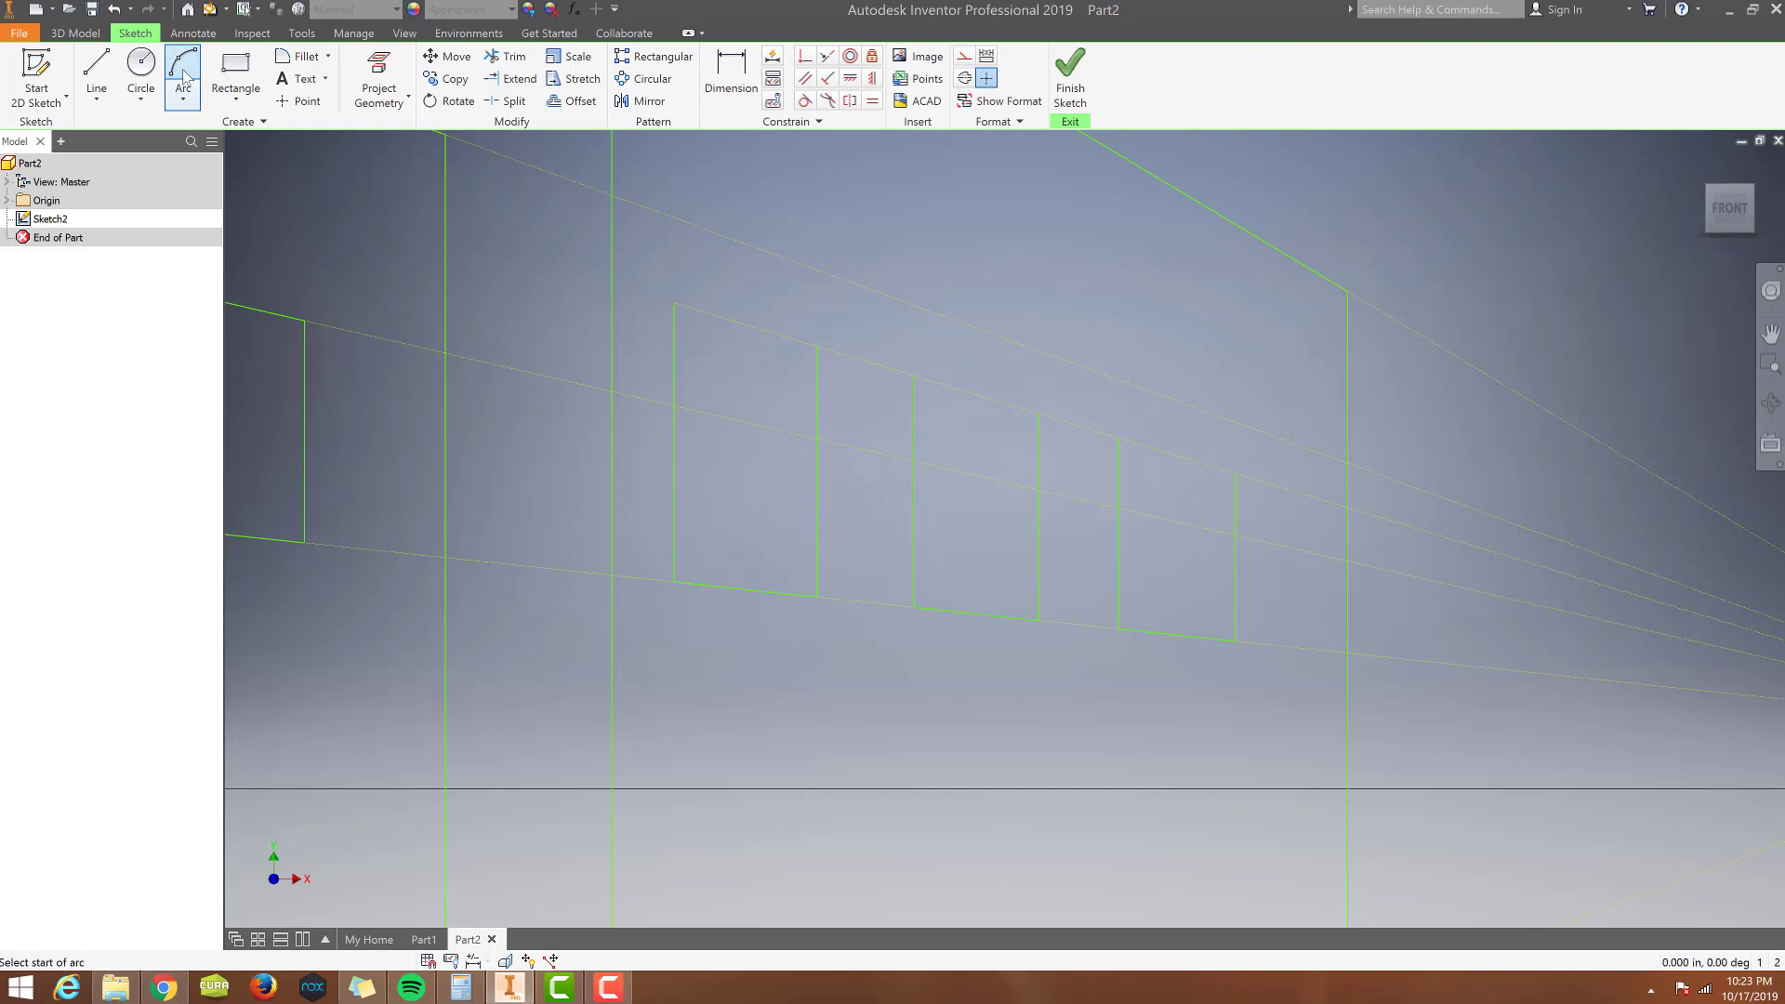
{"action": "left_click", "coordinate": [674, 303]}
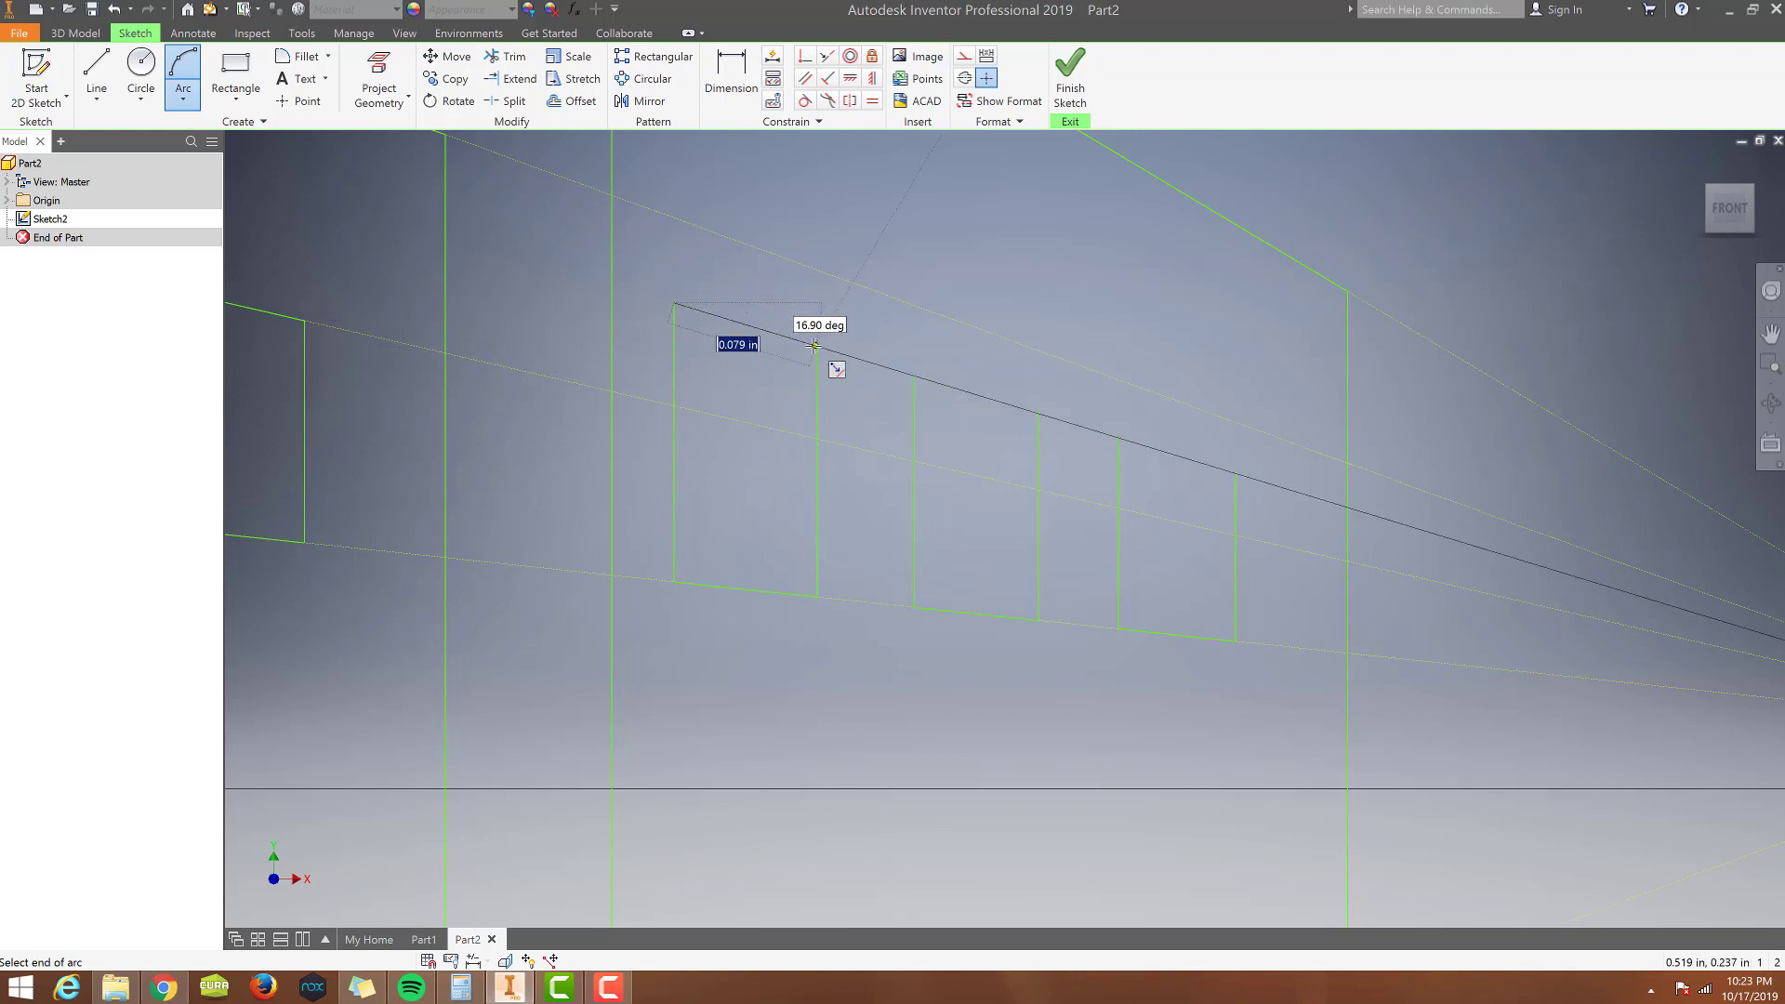
{"action": "left_click", "coordinate": [817, 346]}
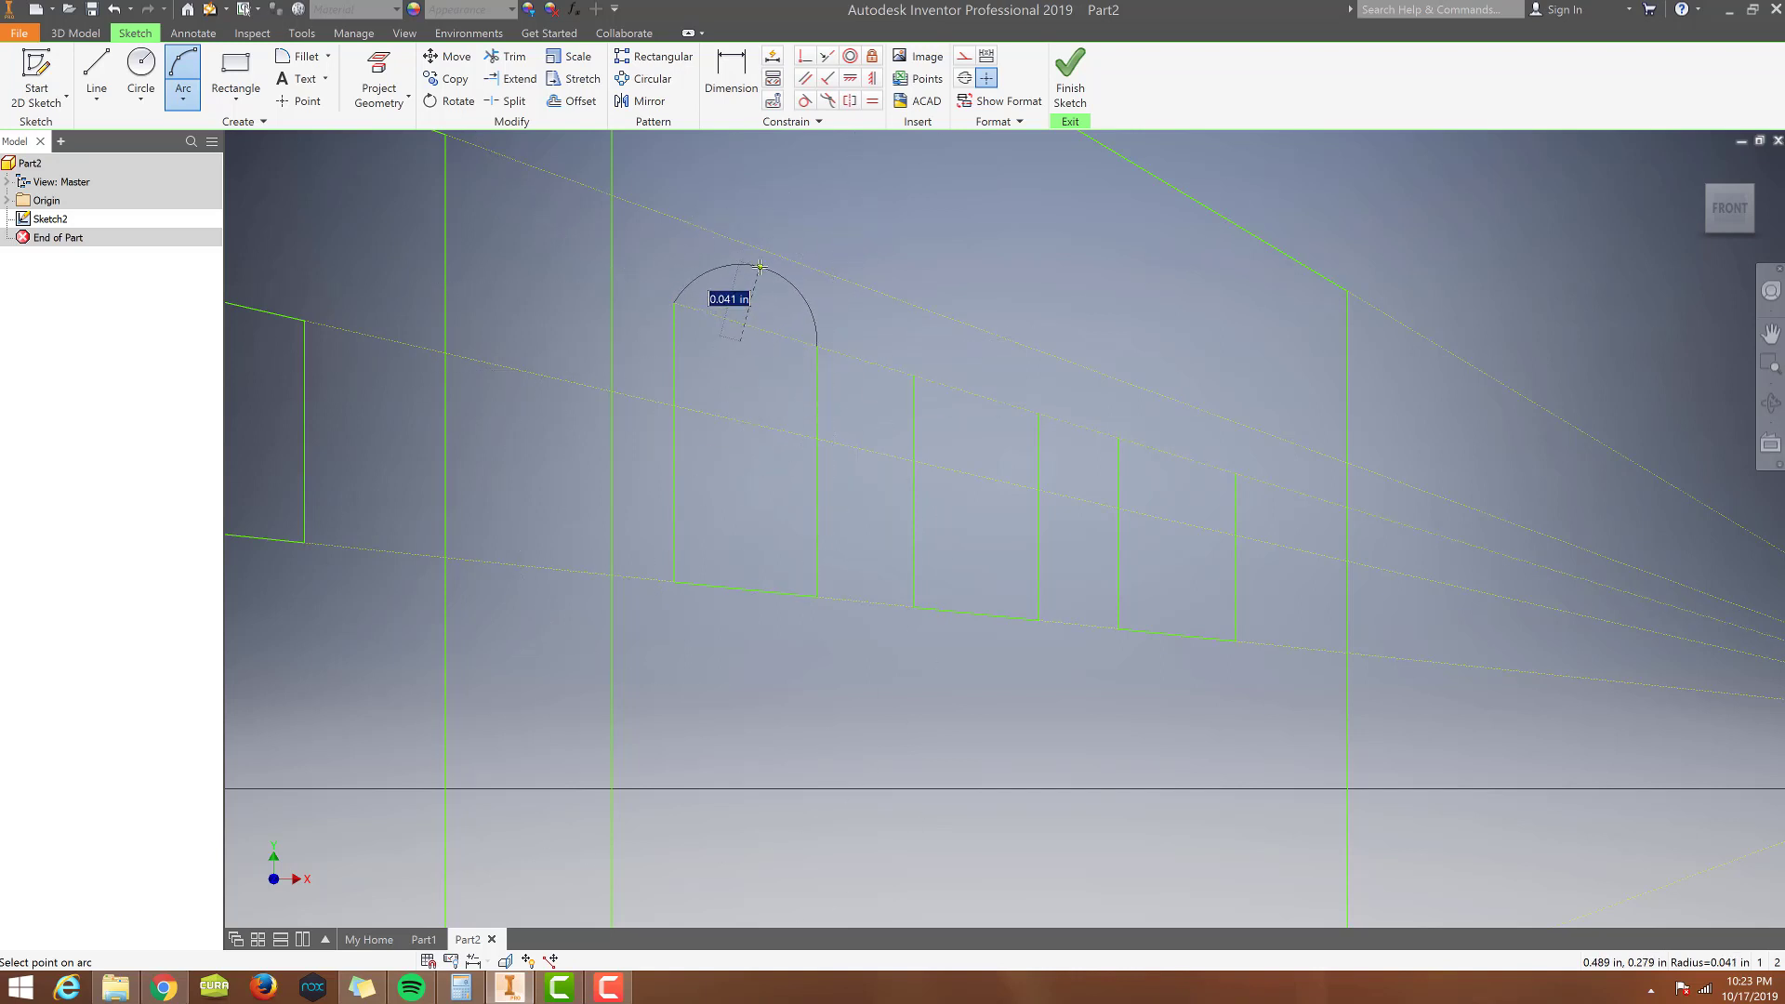
{"action": "left_click", "coordinate": [760, 270]}
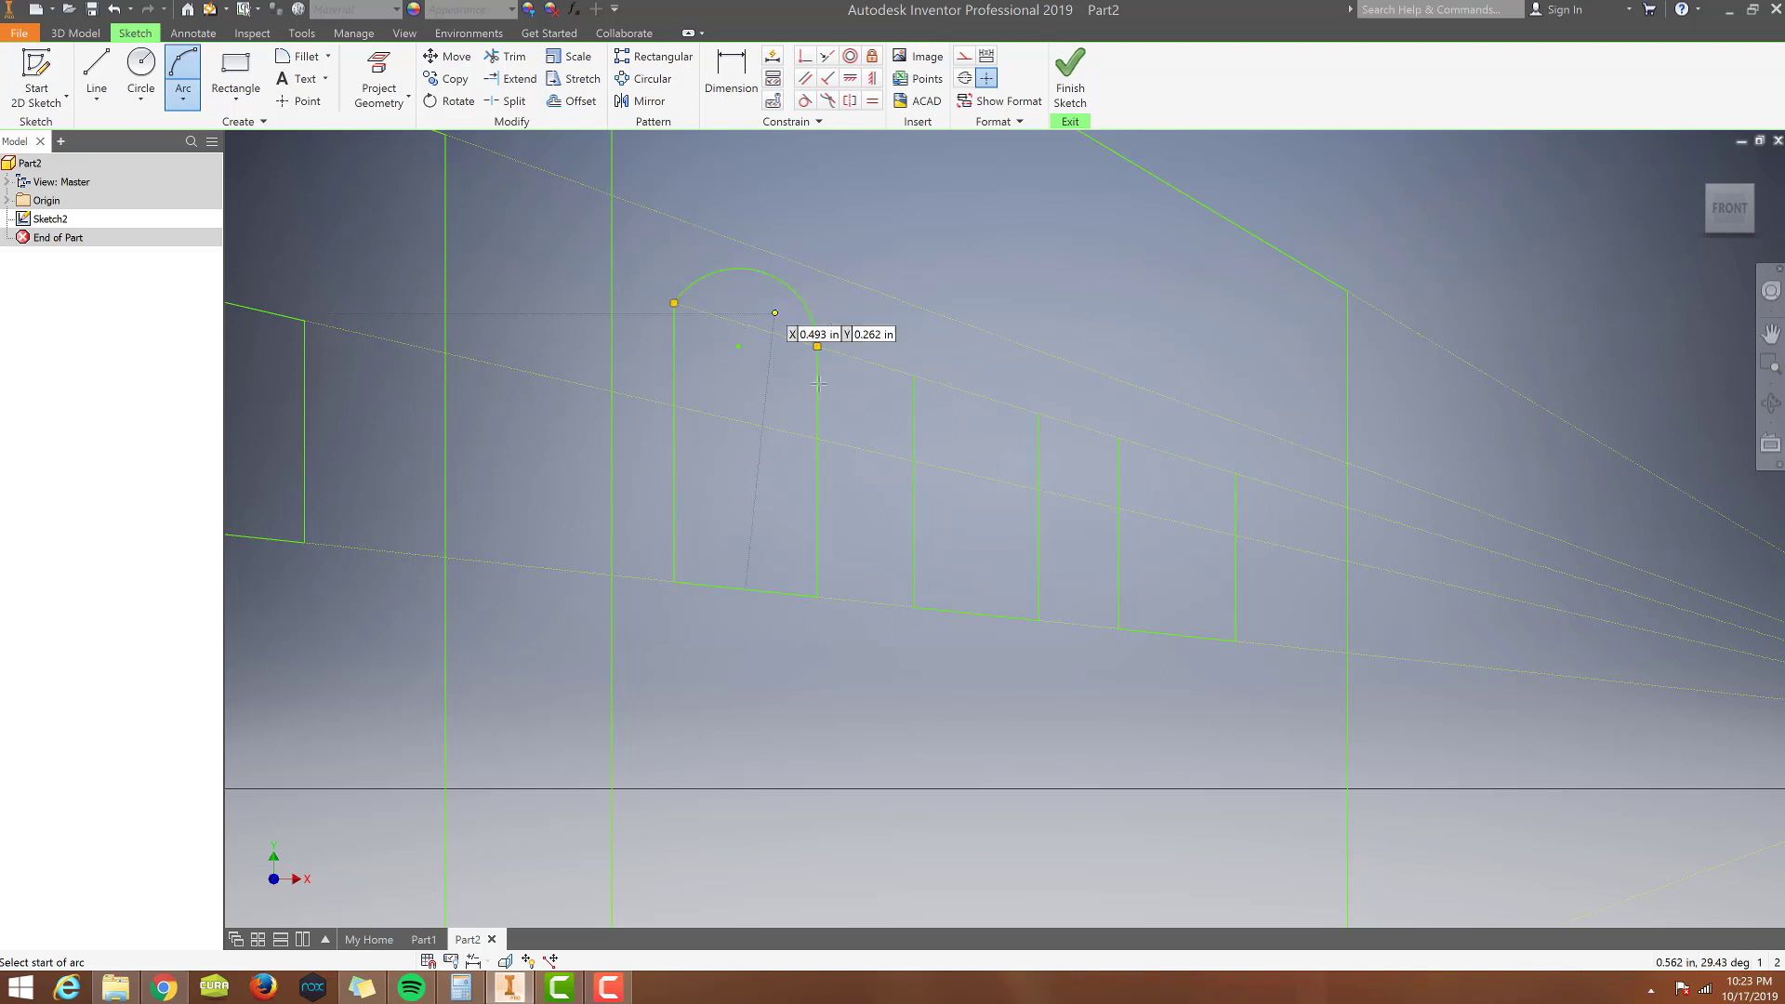
Cap the second and third windows on the rear building with three-point arcs between their vertical tops.
{"action": "left_click", "coordinate": [915, 377]}
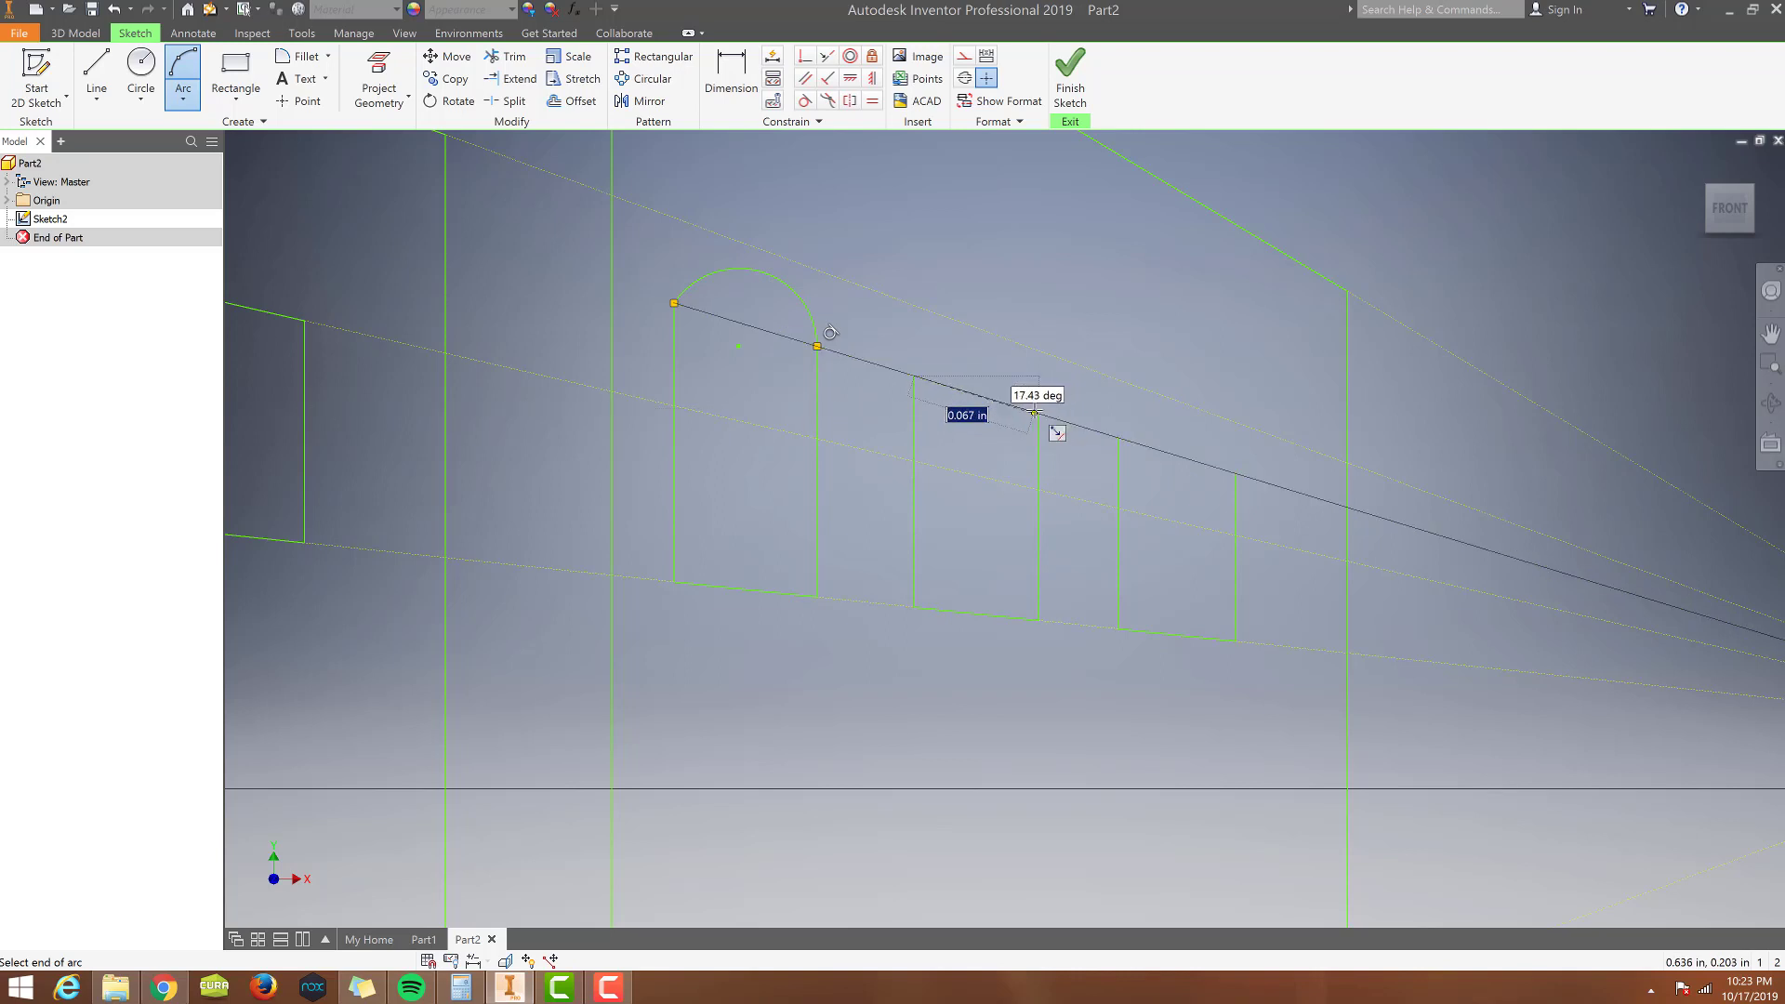
{"action": "left_click", "coordinate": [1038, 411]}
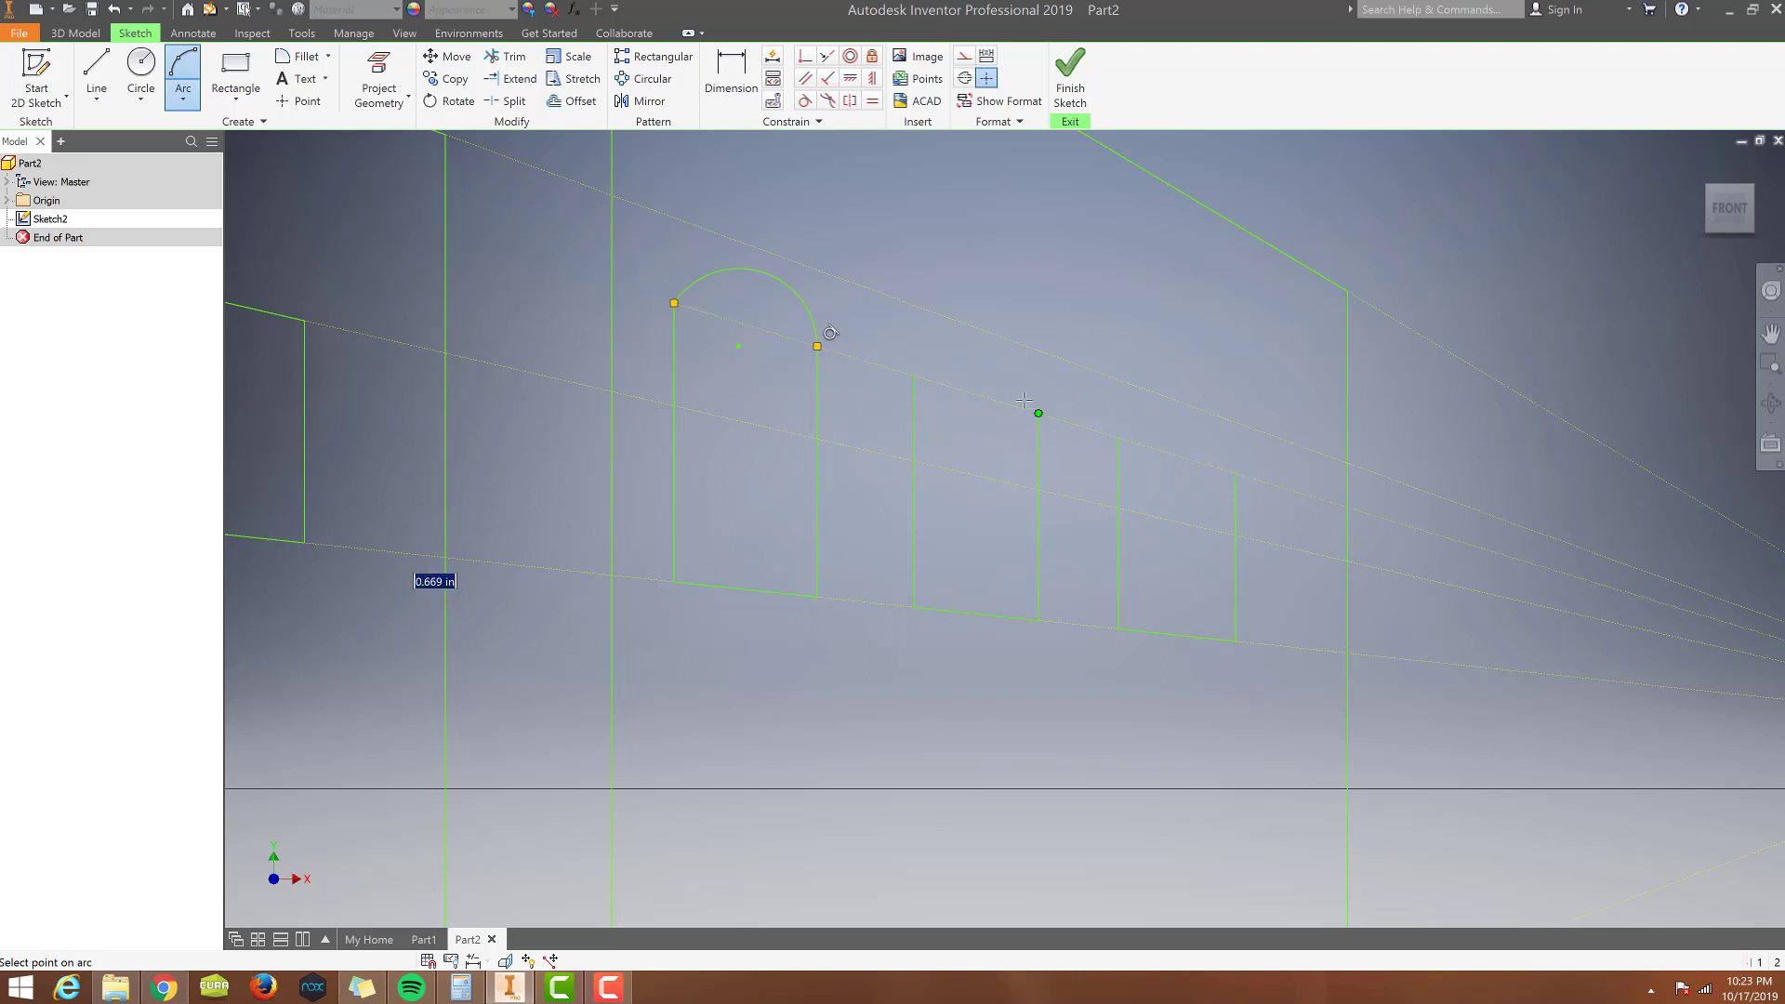
{"action": "left_click", "coordinate": [974, 346]}
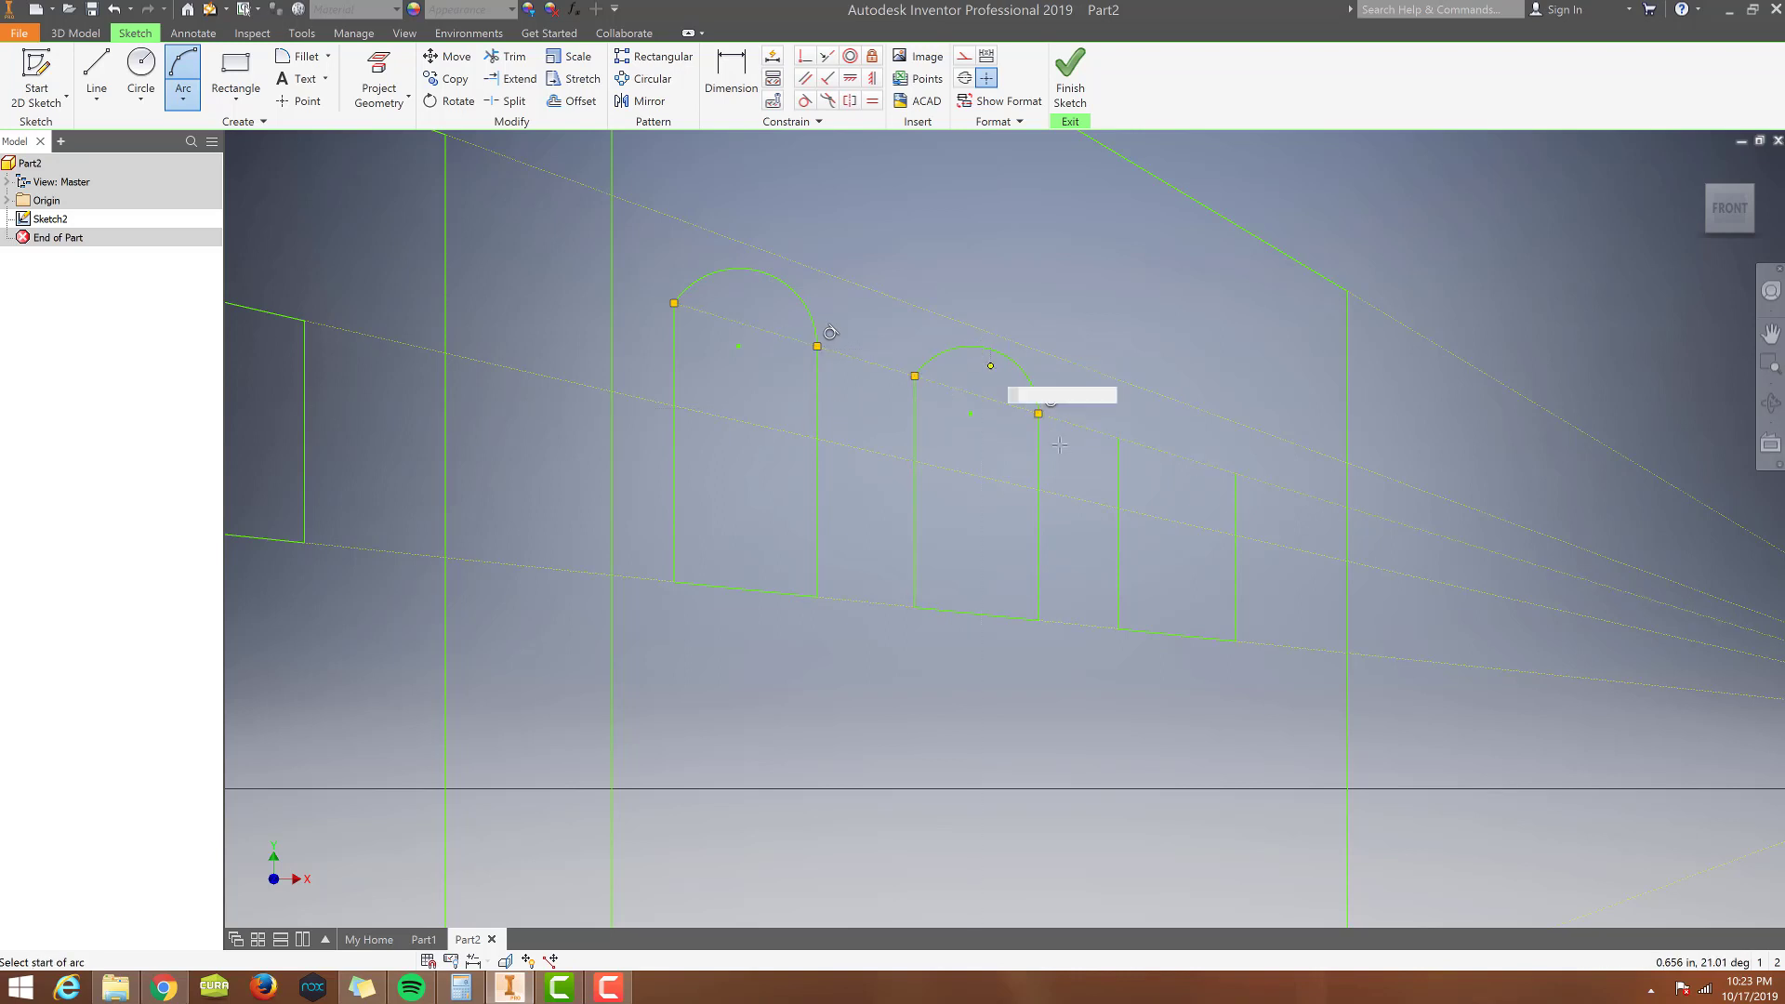
{"action": "left_click", "coordinate": [1120, 438]}
{"action": "left_click", "coordinate": [1234, 473]}
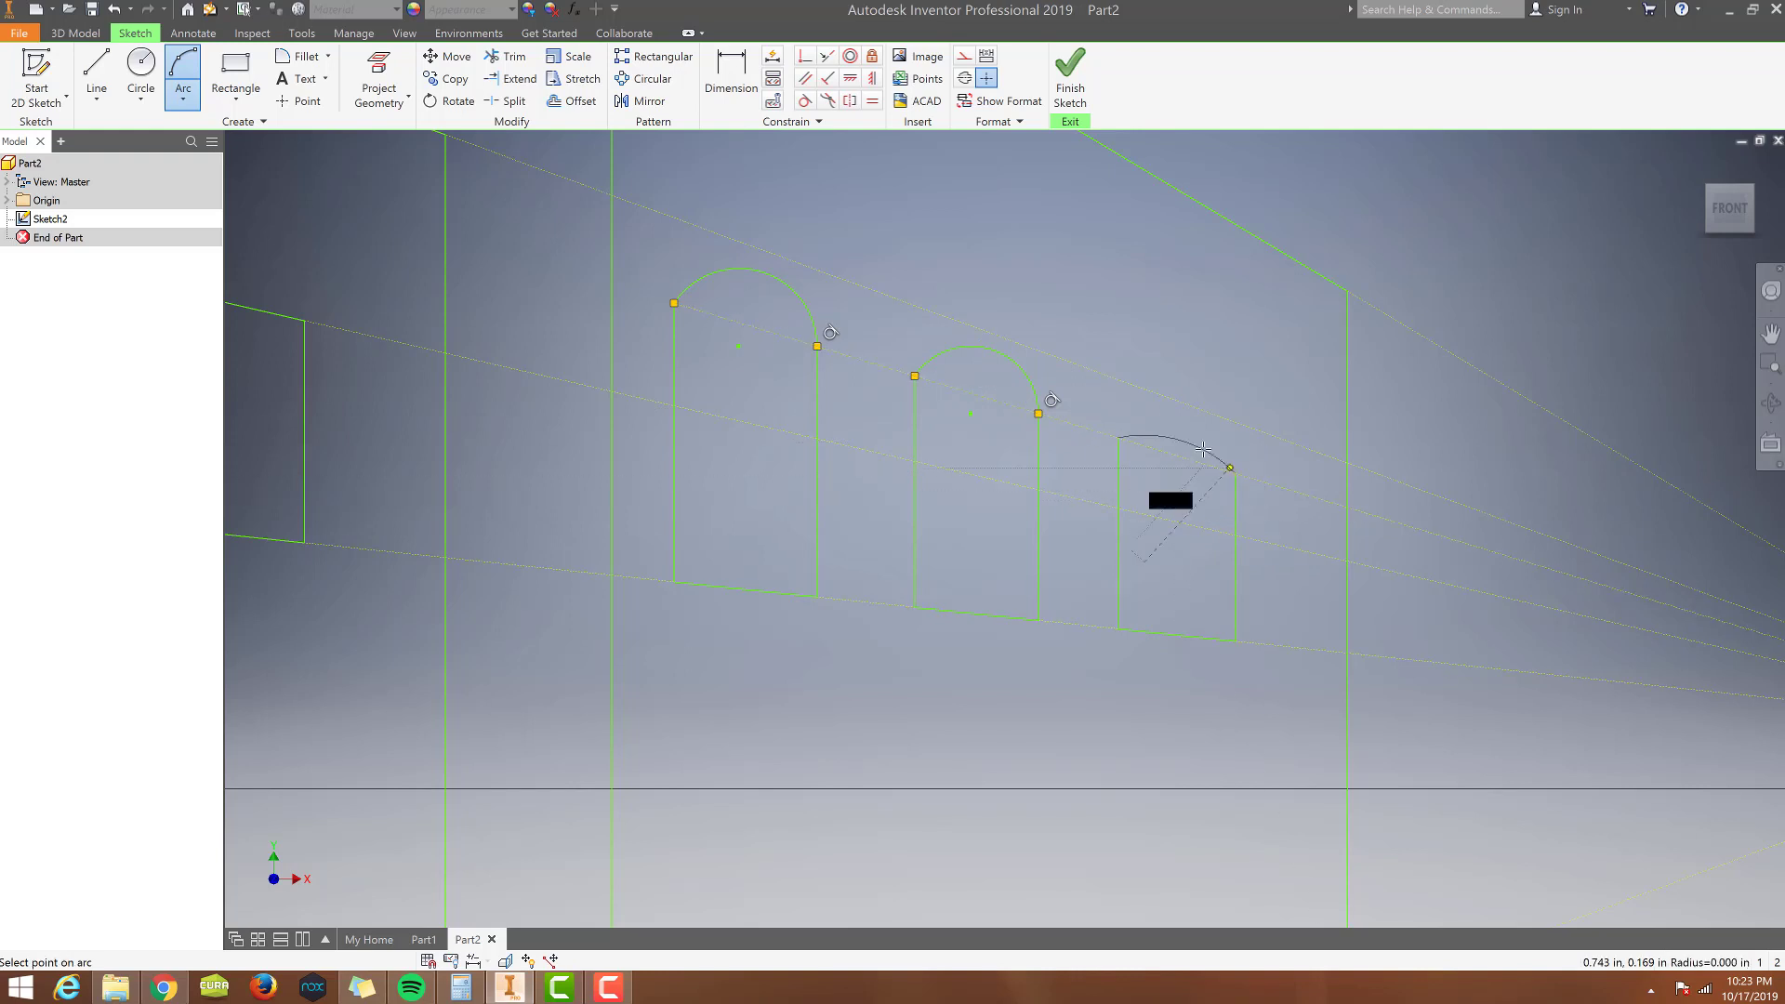
{"action": "left_click", "coordinate": [1190, 412]}
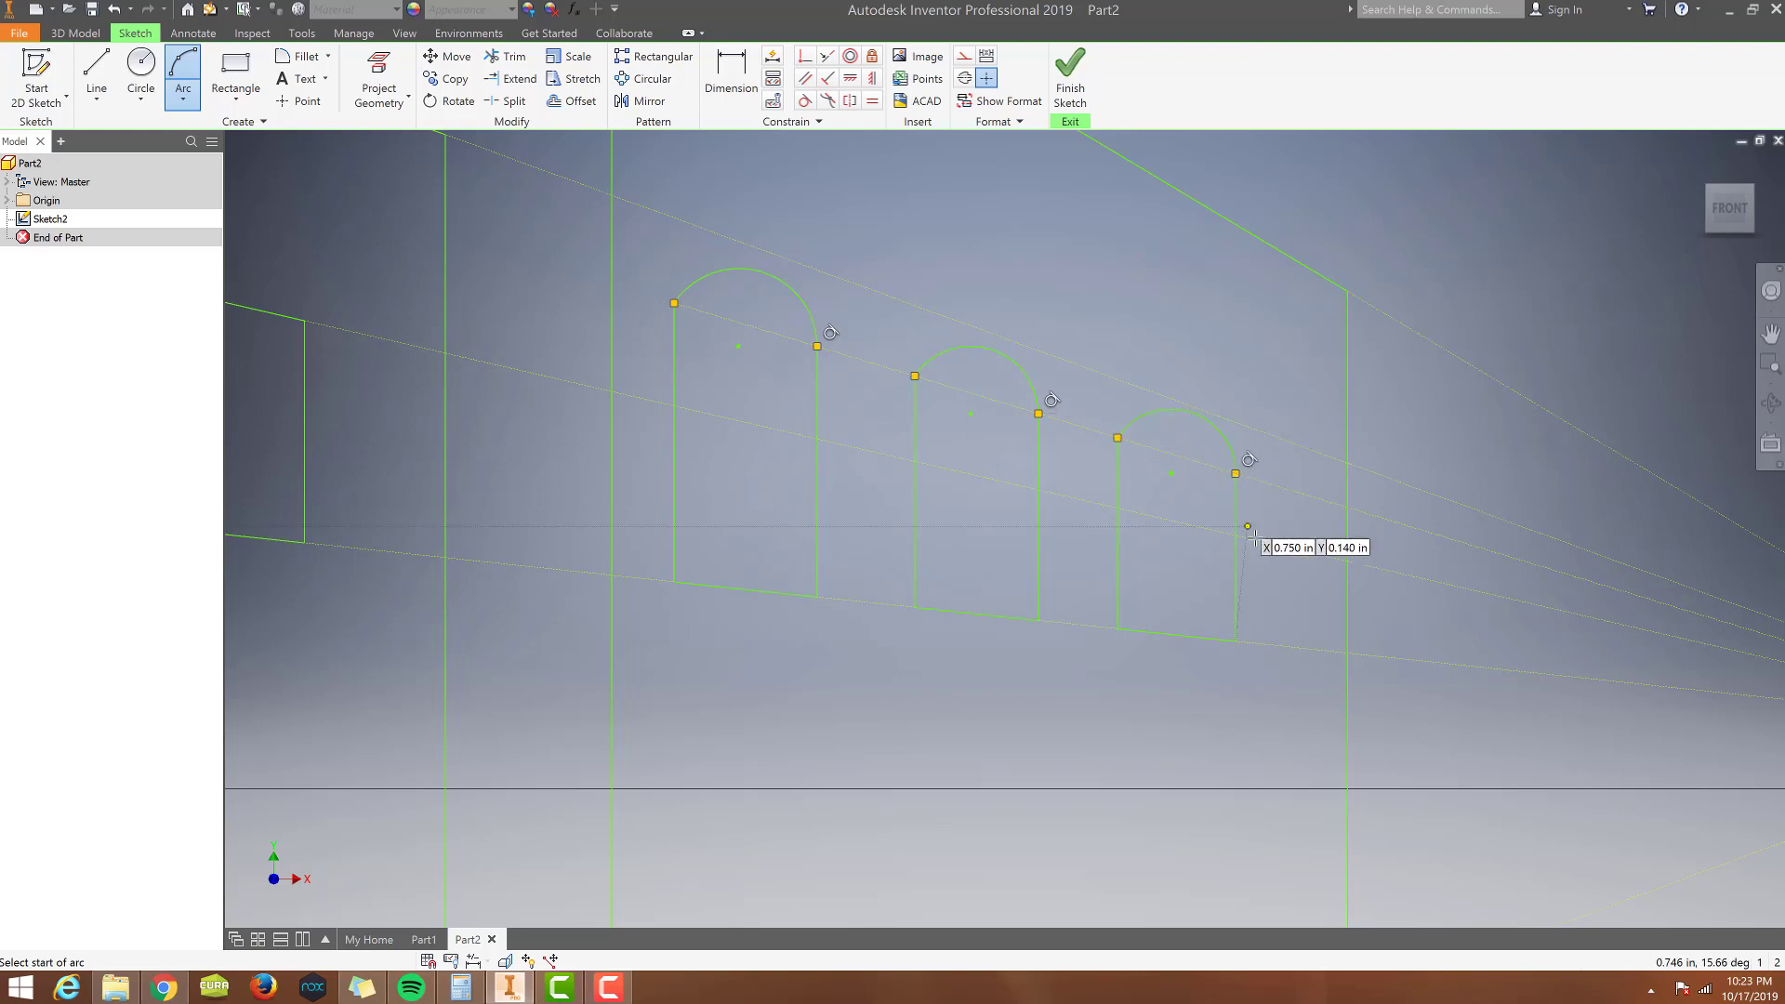
{"action": "key", "text": "Escape"}
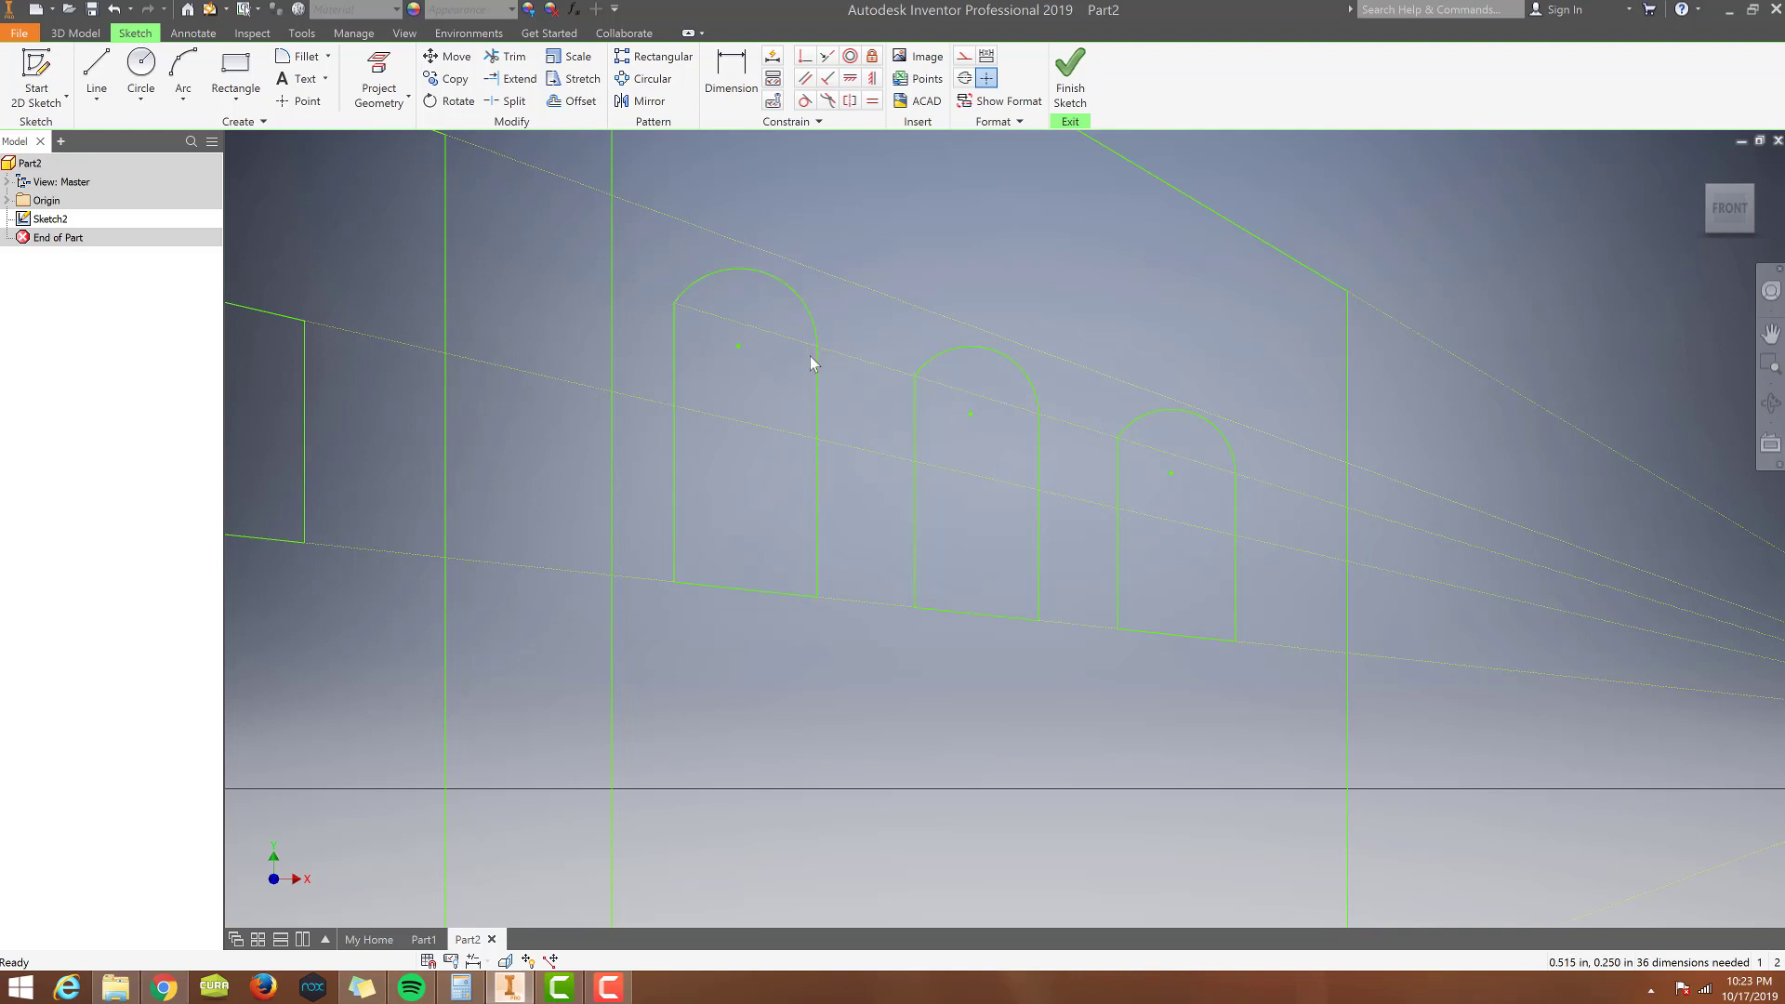
Compare the arched windows with the reference drawing and measure the first window's left vertical.
{"action": "key", "text": "alt+Tab"}
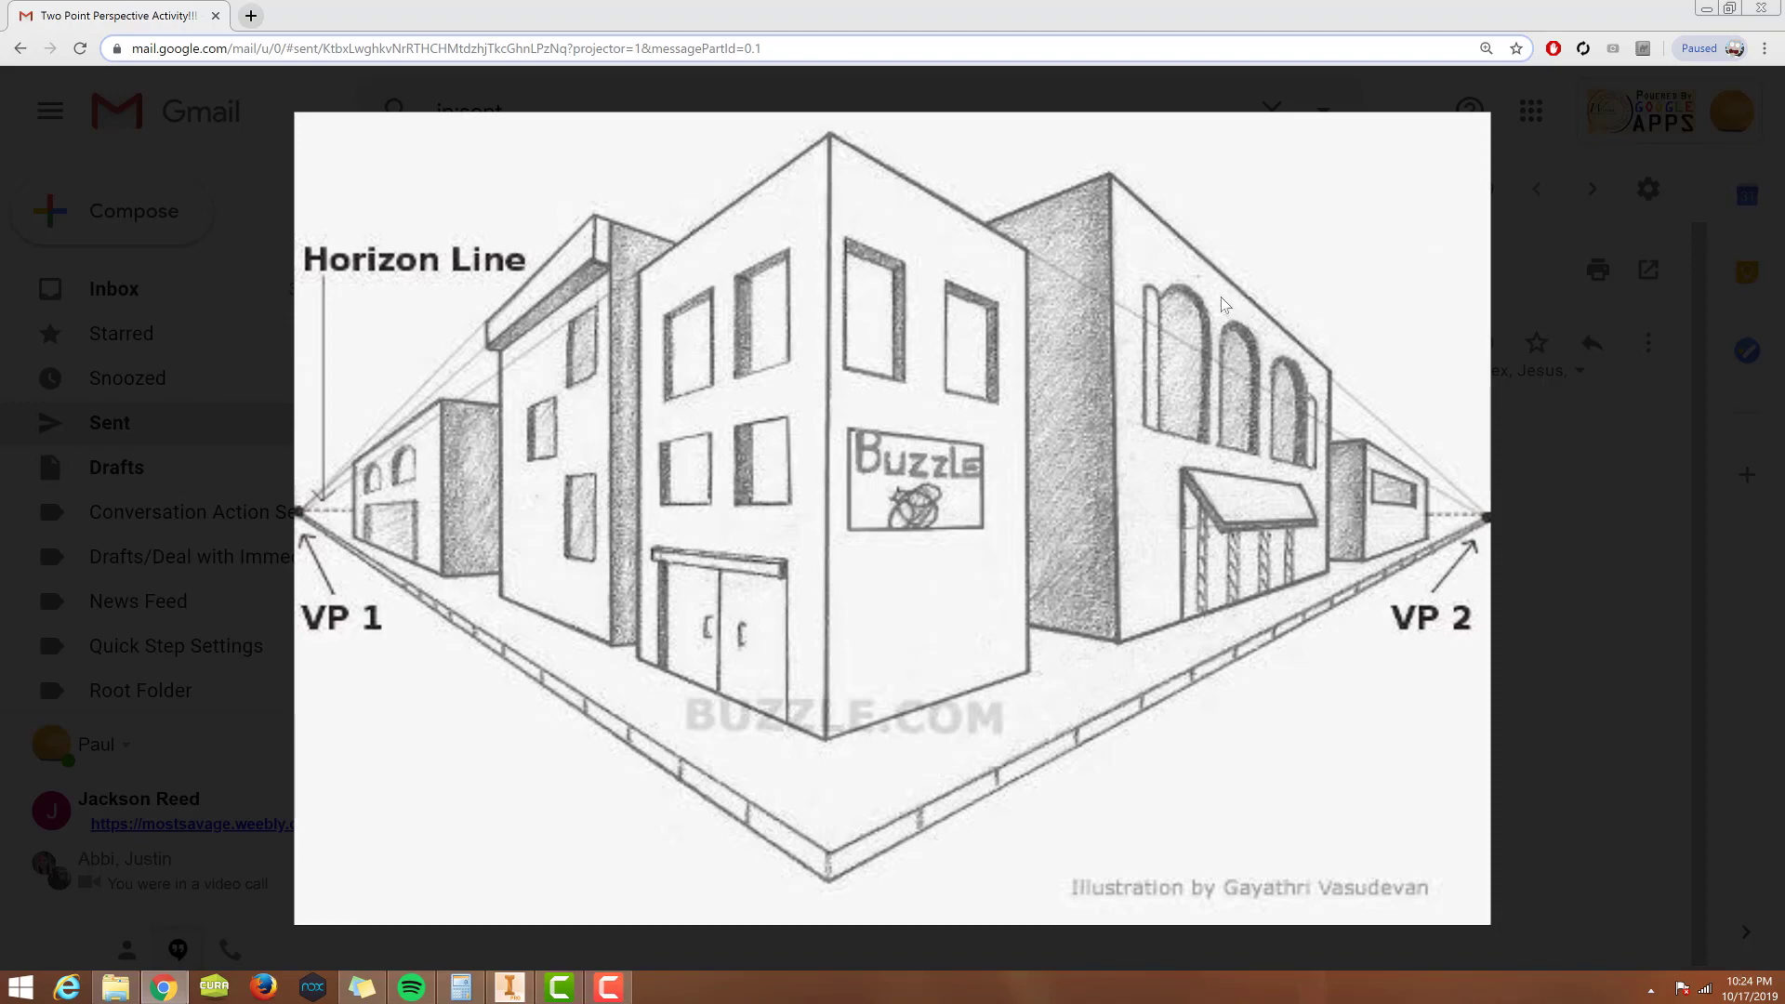
{"action": "key", "text": "alt+Tab"}
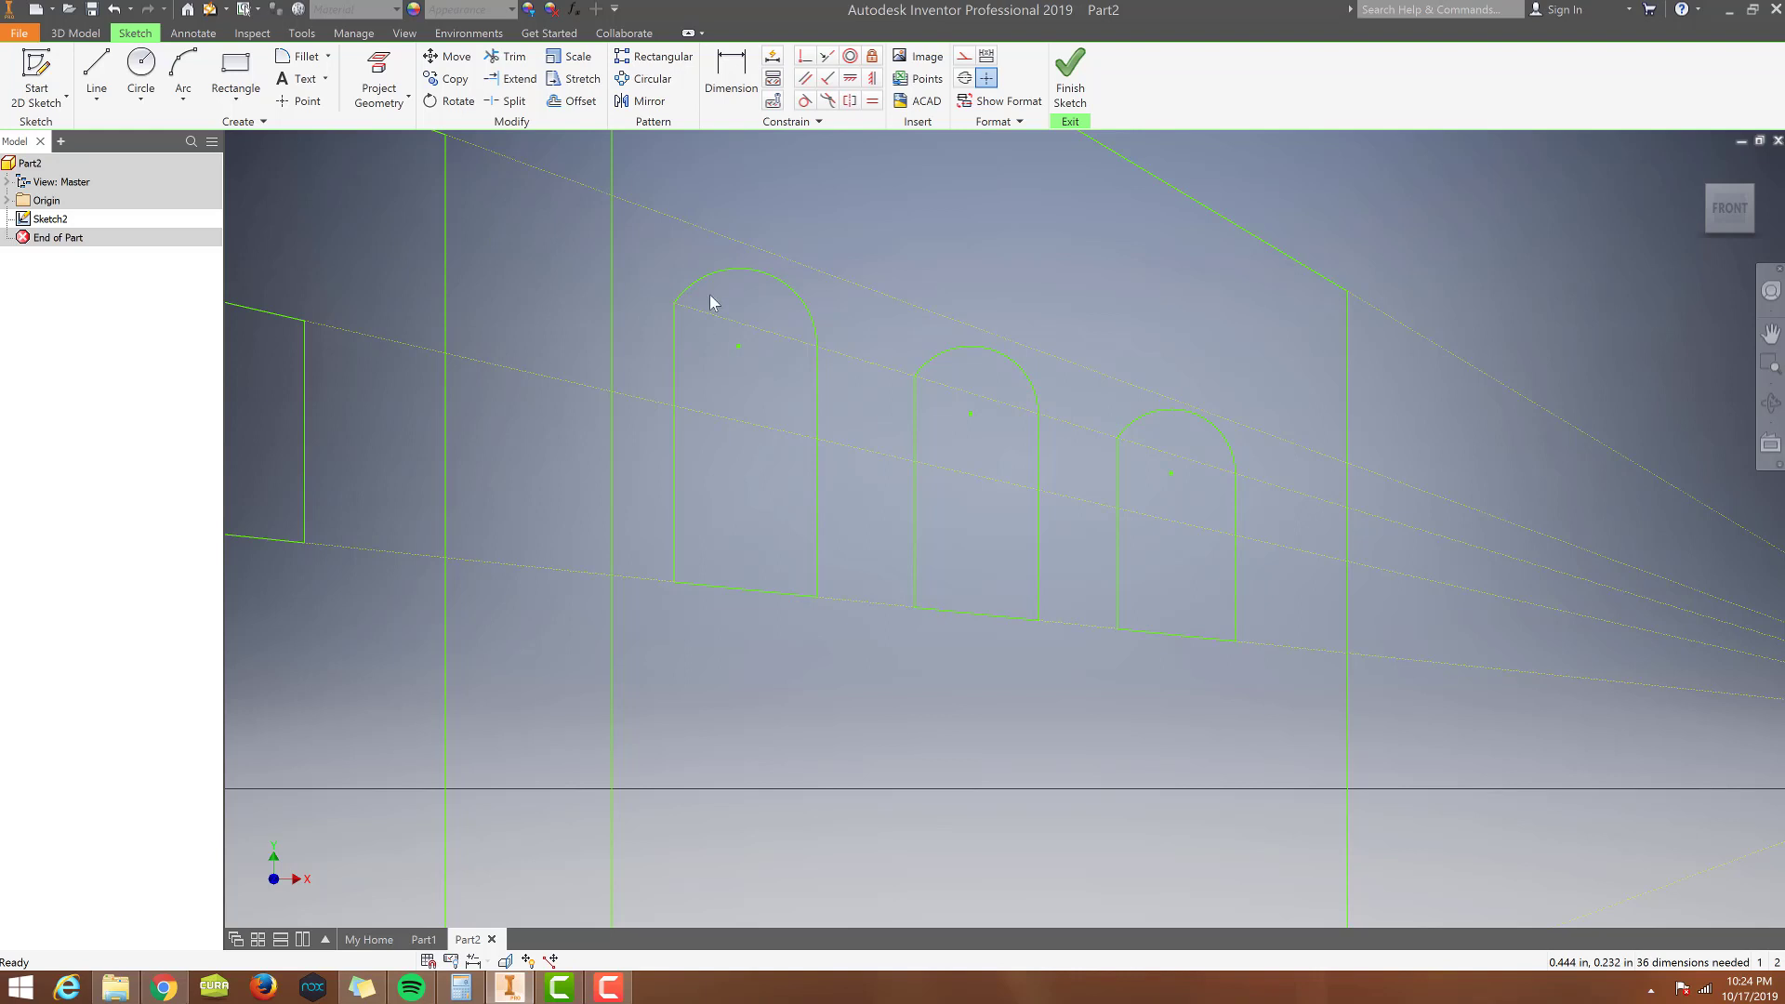
{"action": "left_click", "coordinate": [731, 84]}
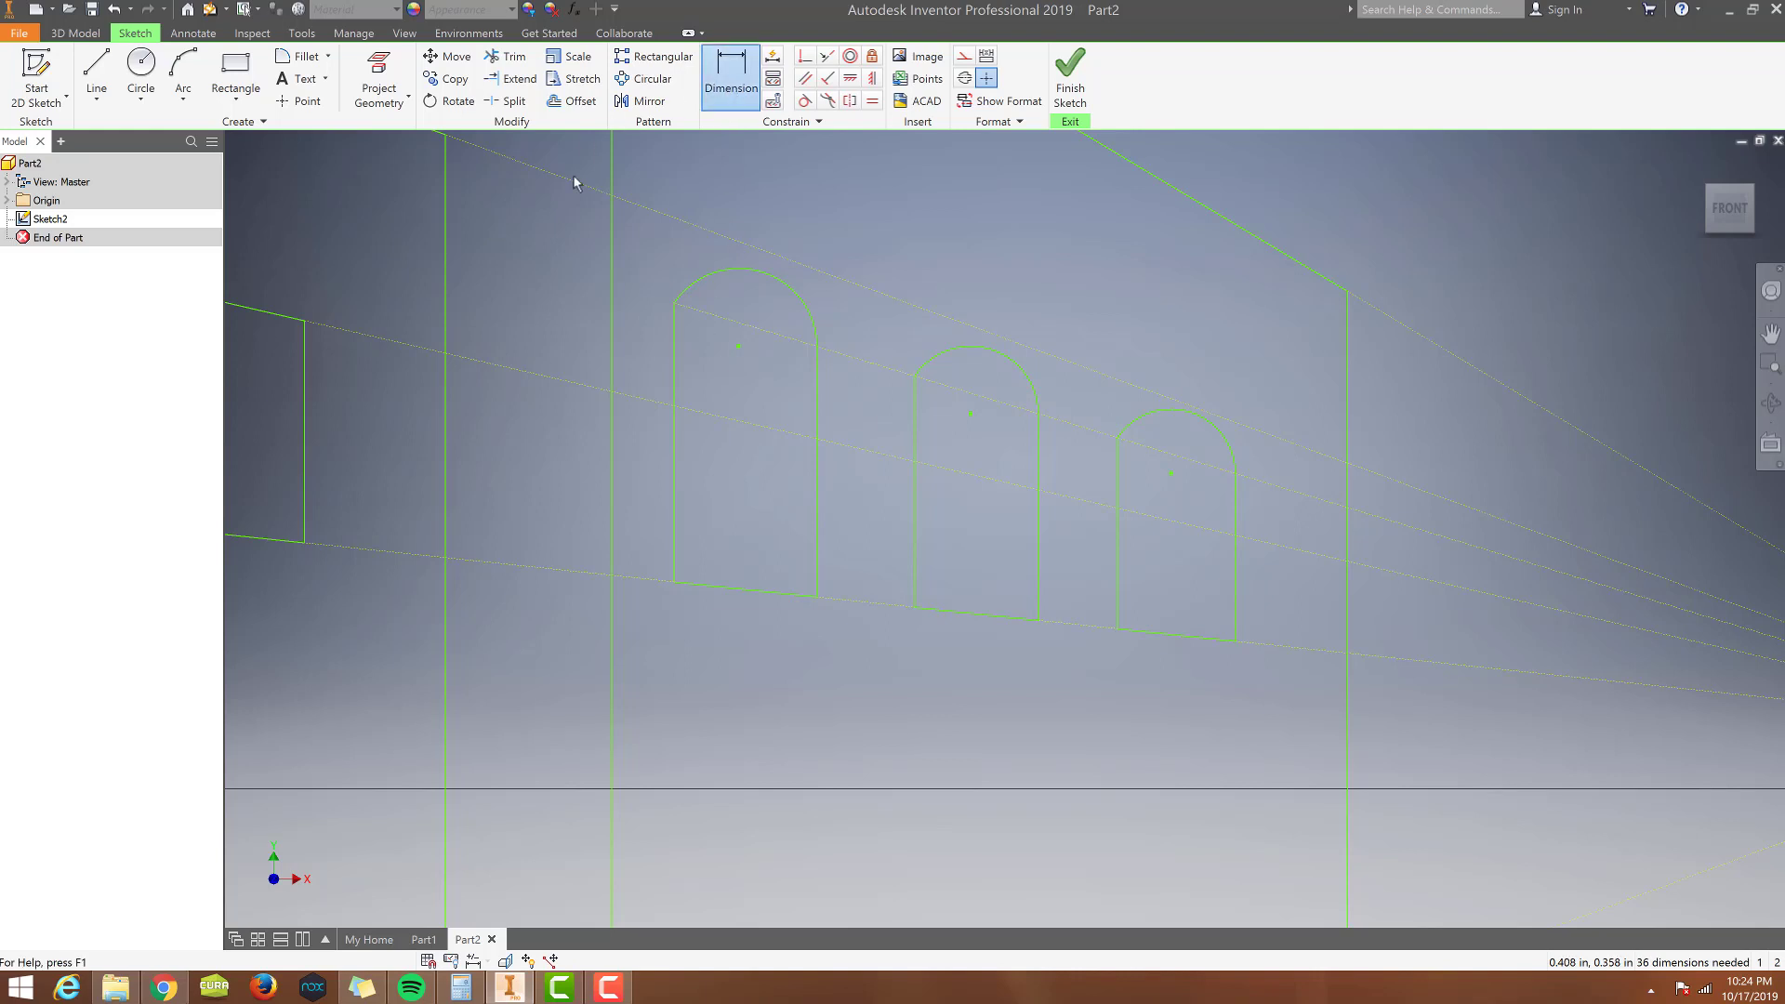
{"action": "left_click", "coordinate": [677, 390]}
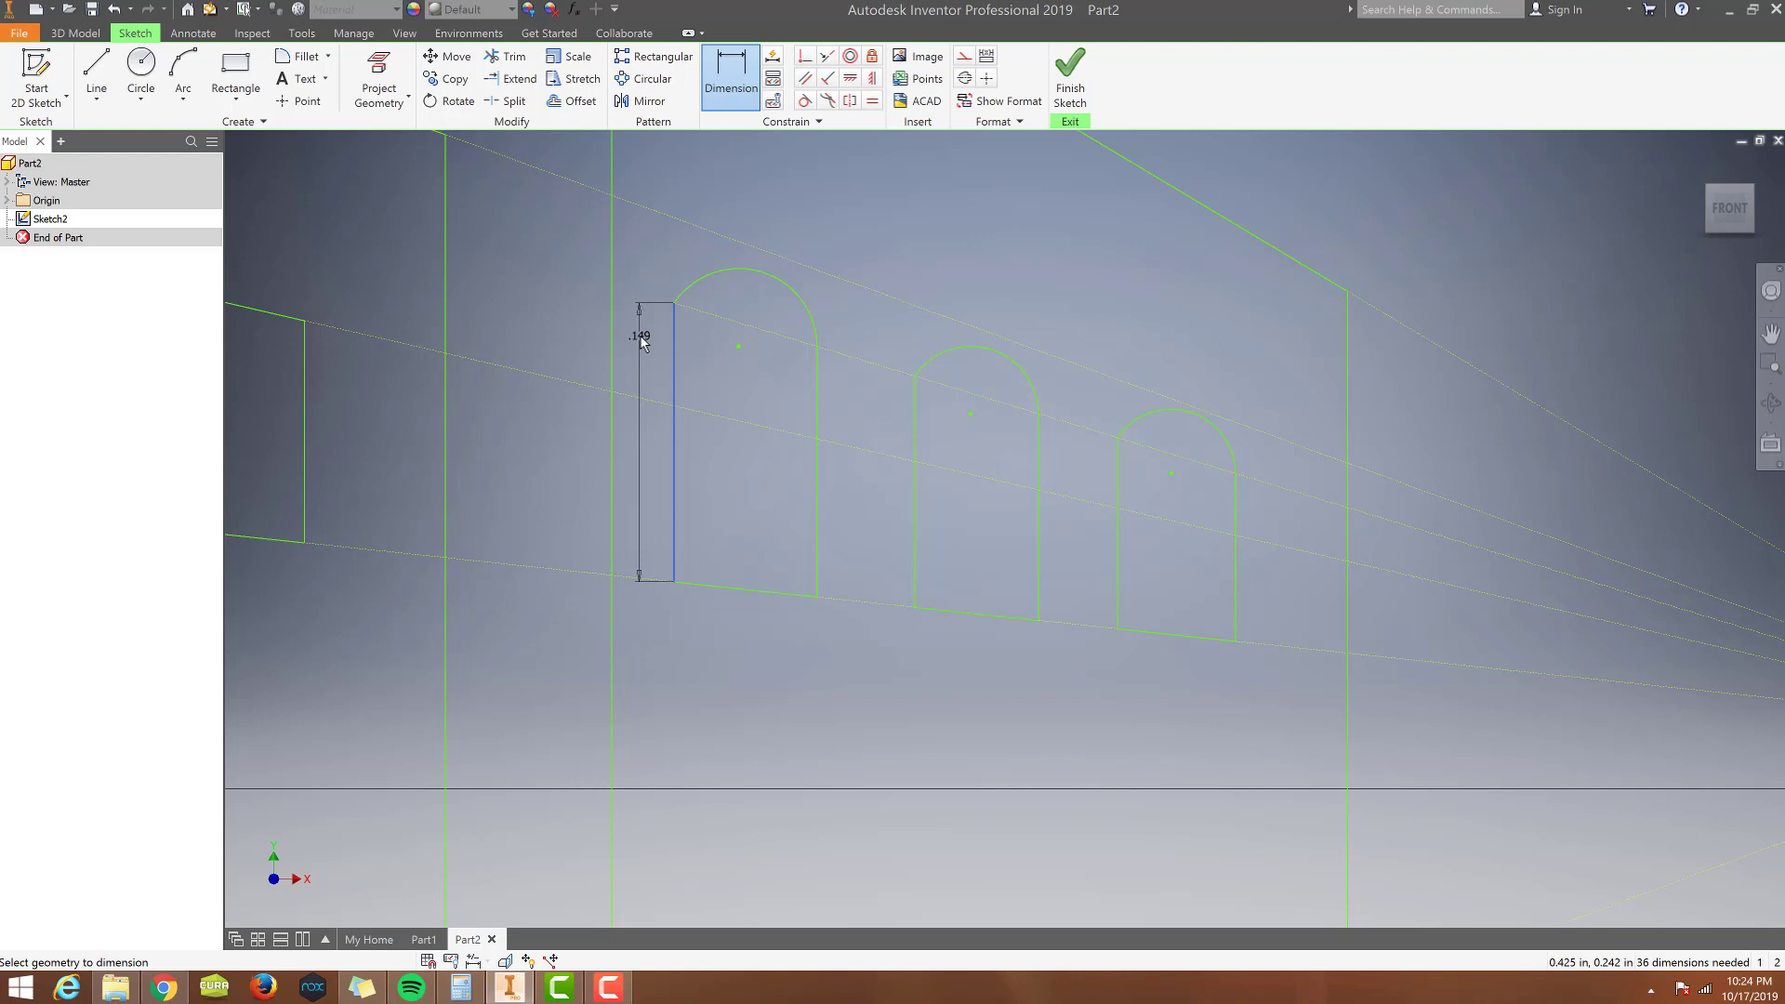
{"action": "key", "text": "Escape"}
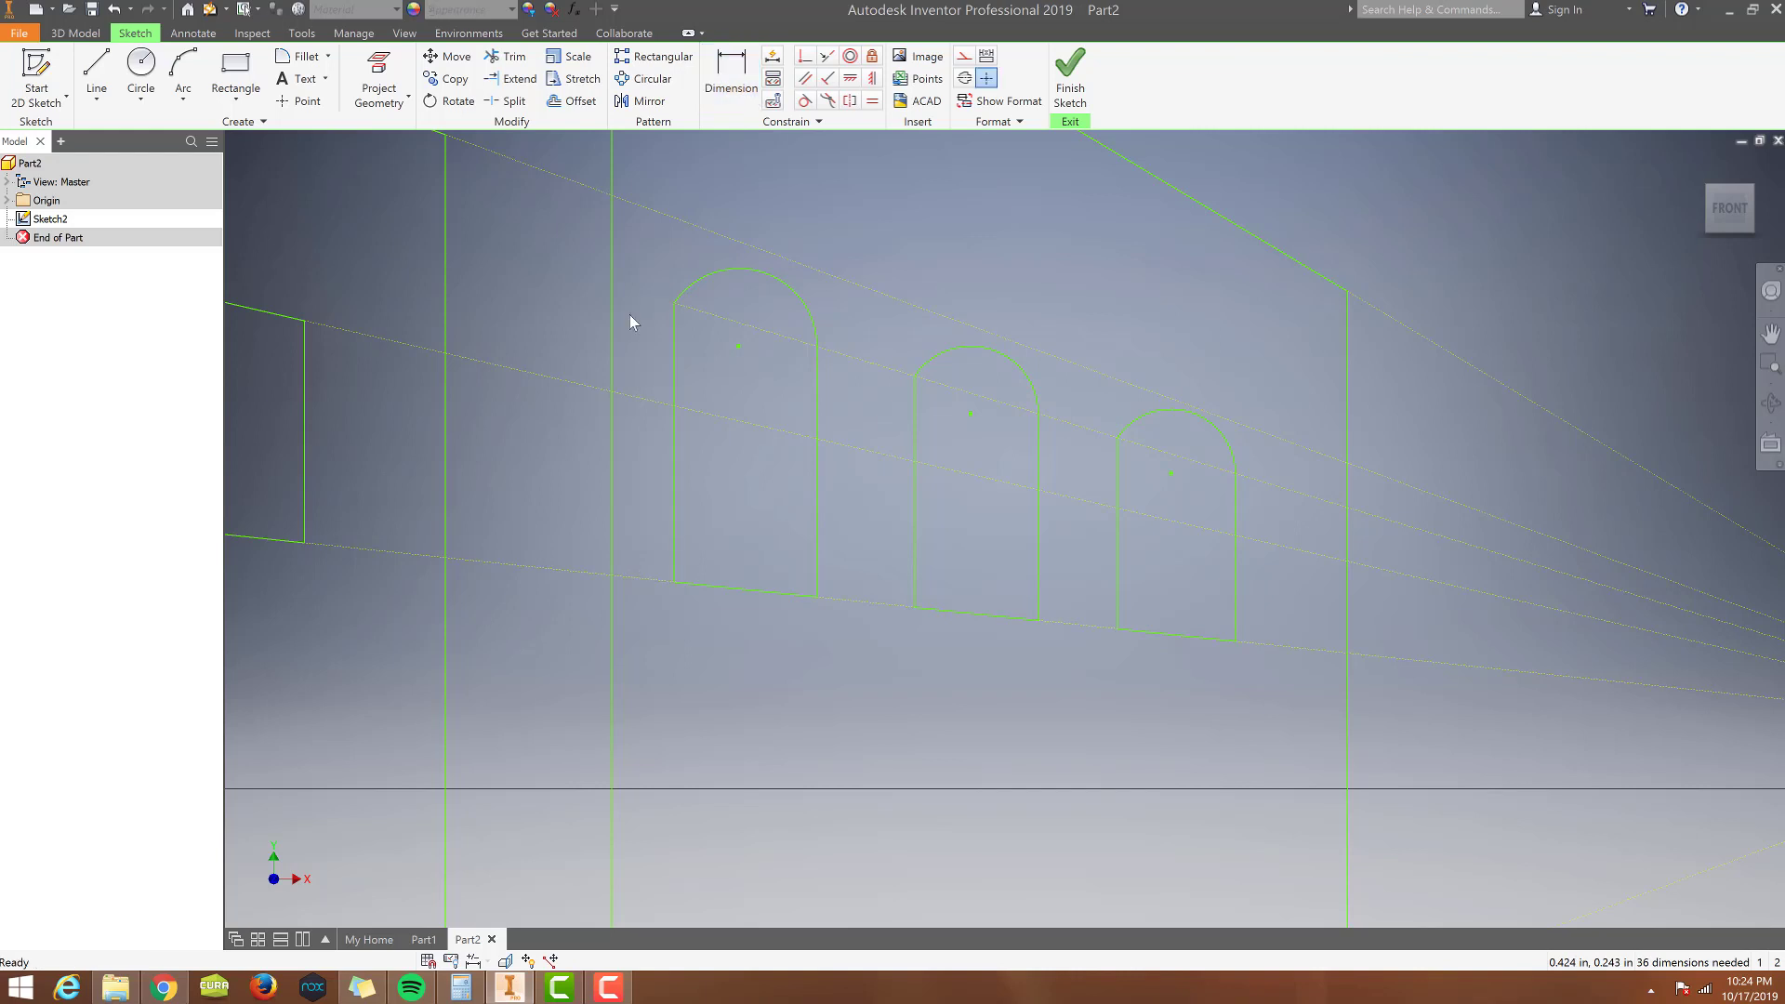
{"action": "left_click", "coordinate": [290, 60]}
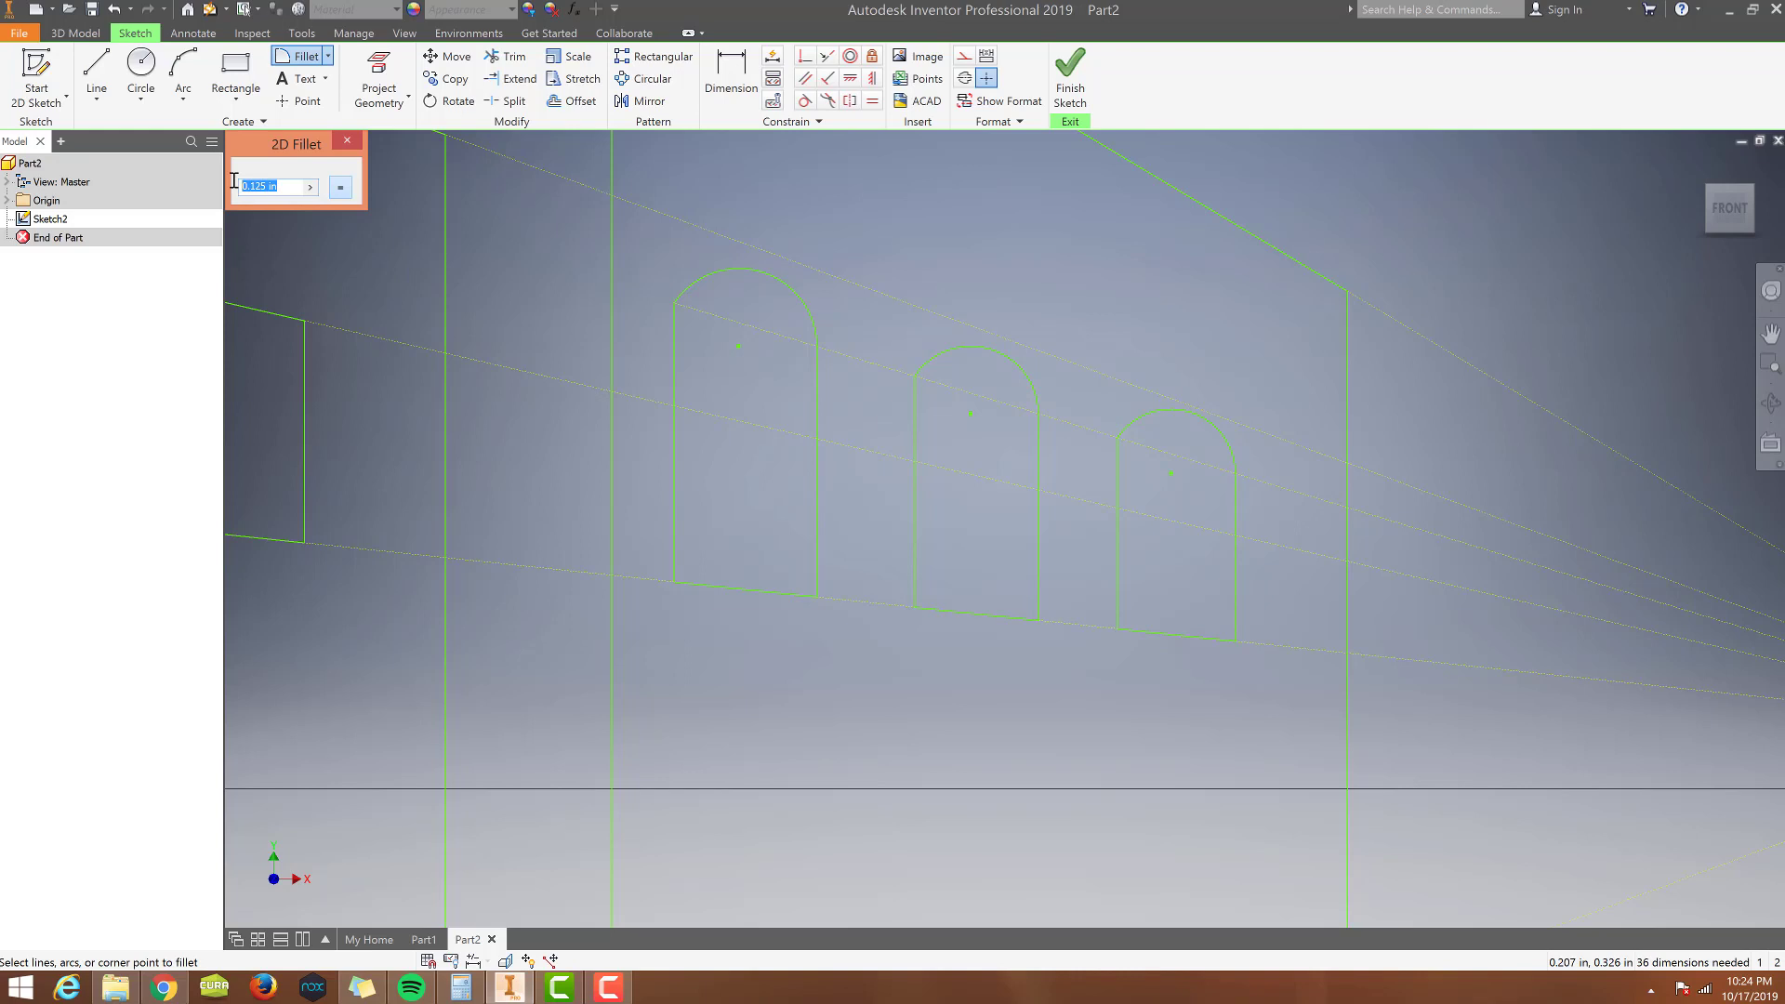
{"action": "type", "text": ".015"}
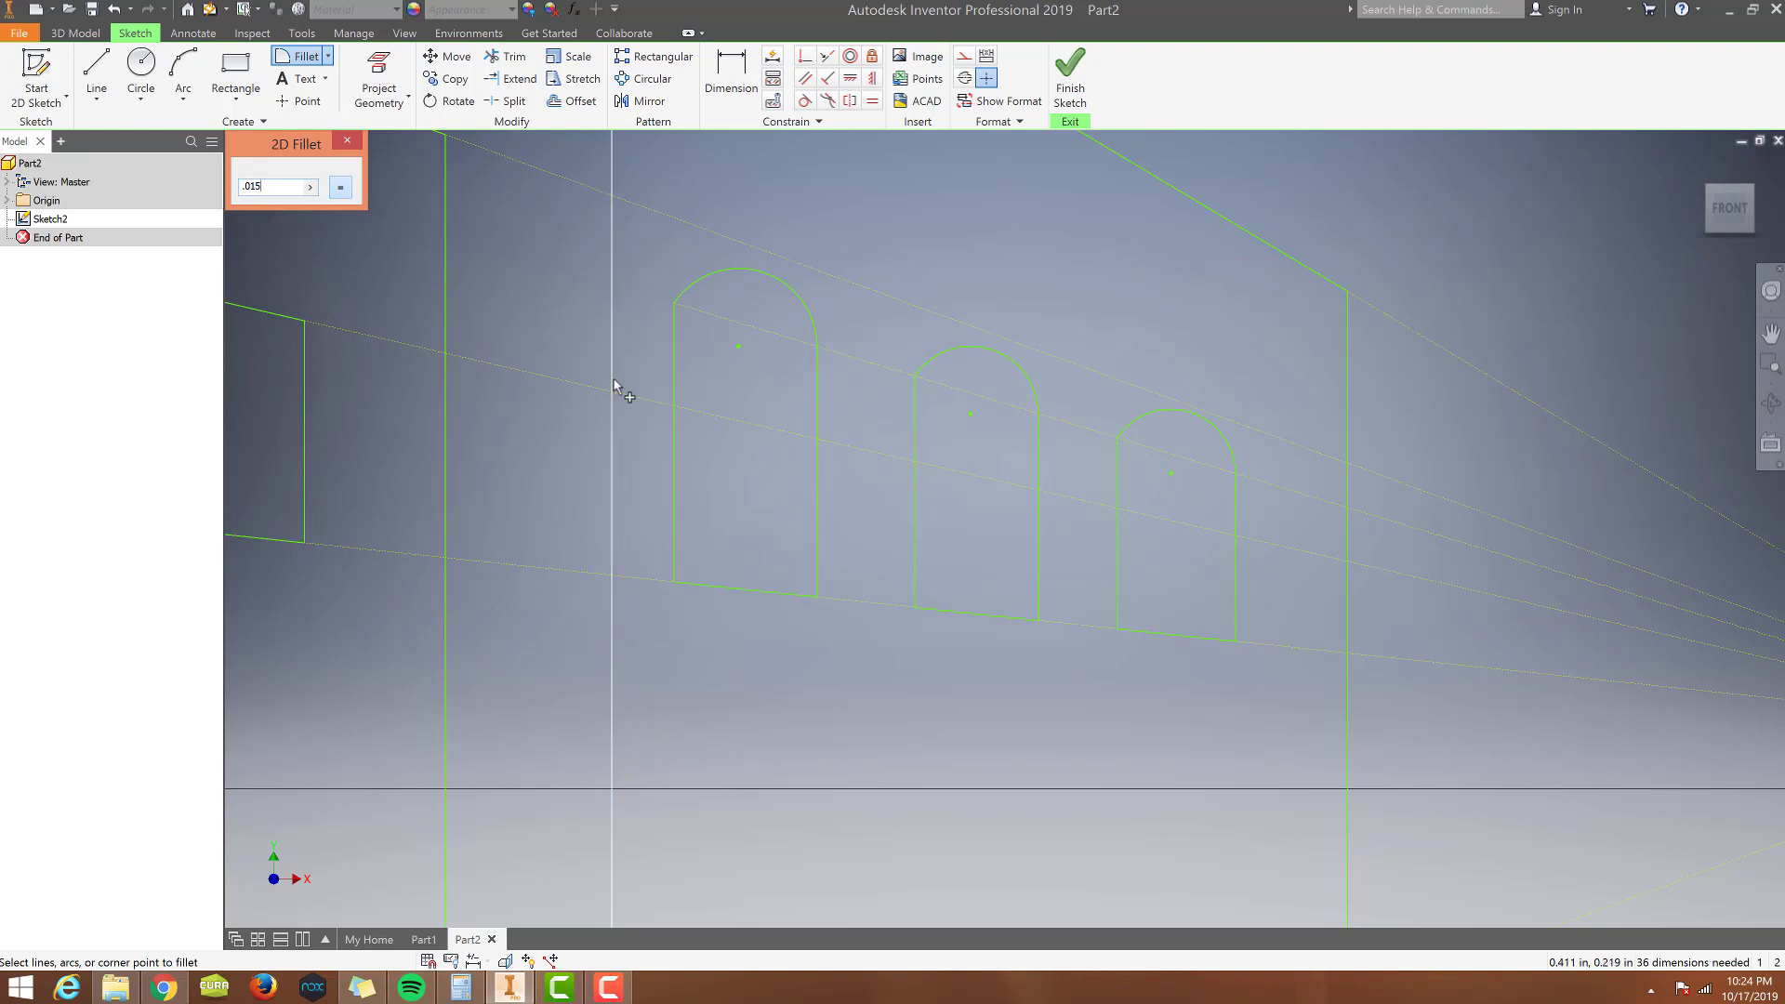
{"action": "left_click", "coordinate": [730, 84]}
{"action": "left_click", "coordinate": [675, 332]}
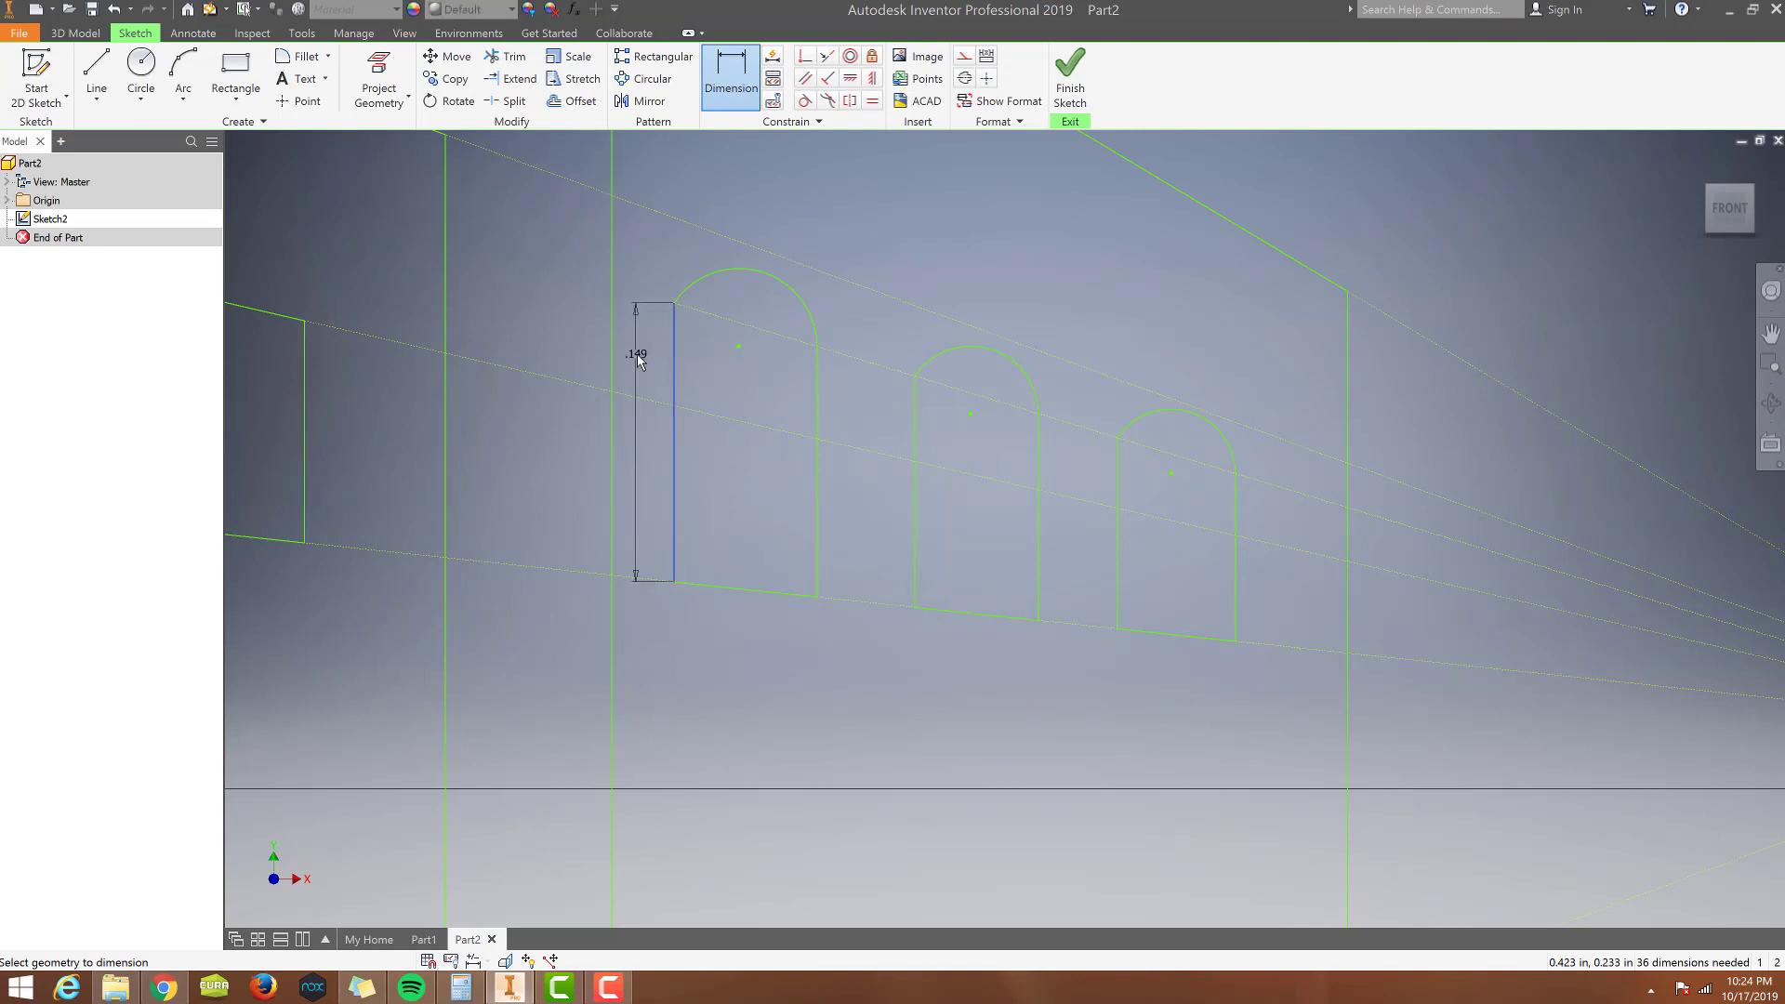
{"action": "key", "text": "Escape"}
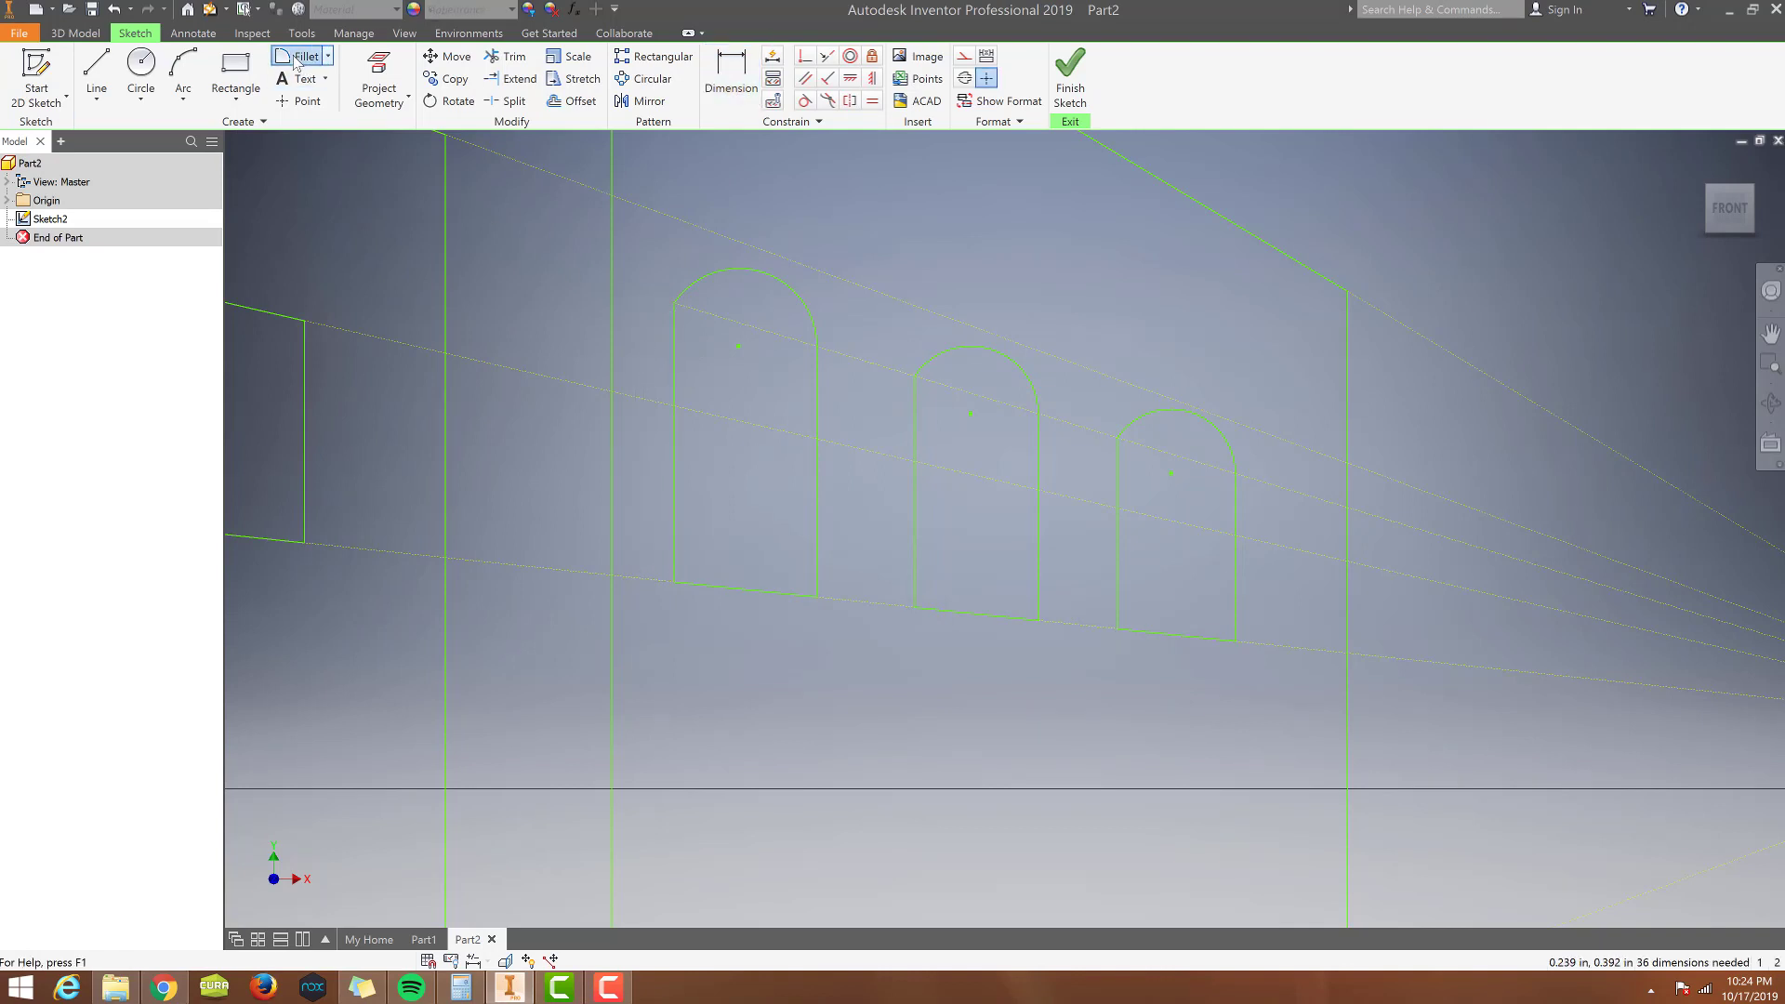
Fillet the first window's upper-left corner between the arc and the left vertical with a 0.03 in radius.
{"action": "left_click", "coordinate": [300, 56]}
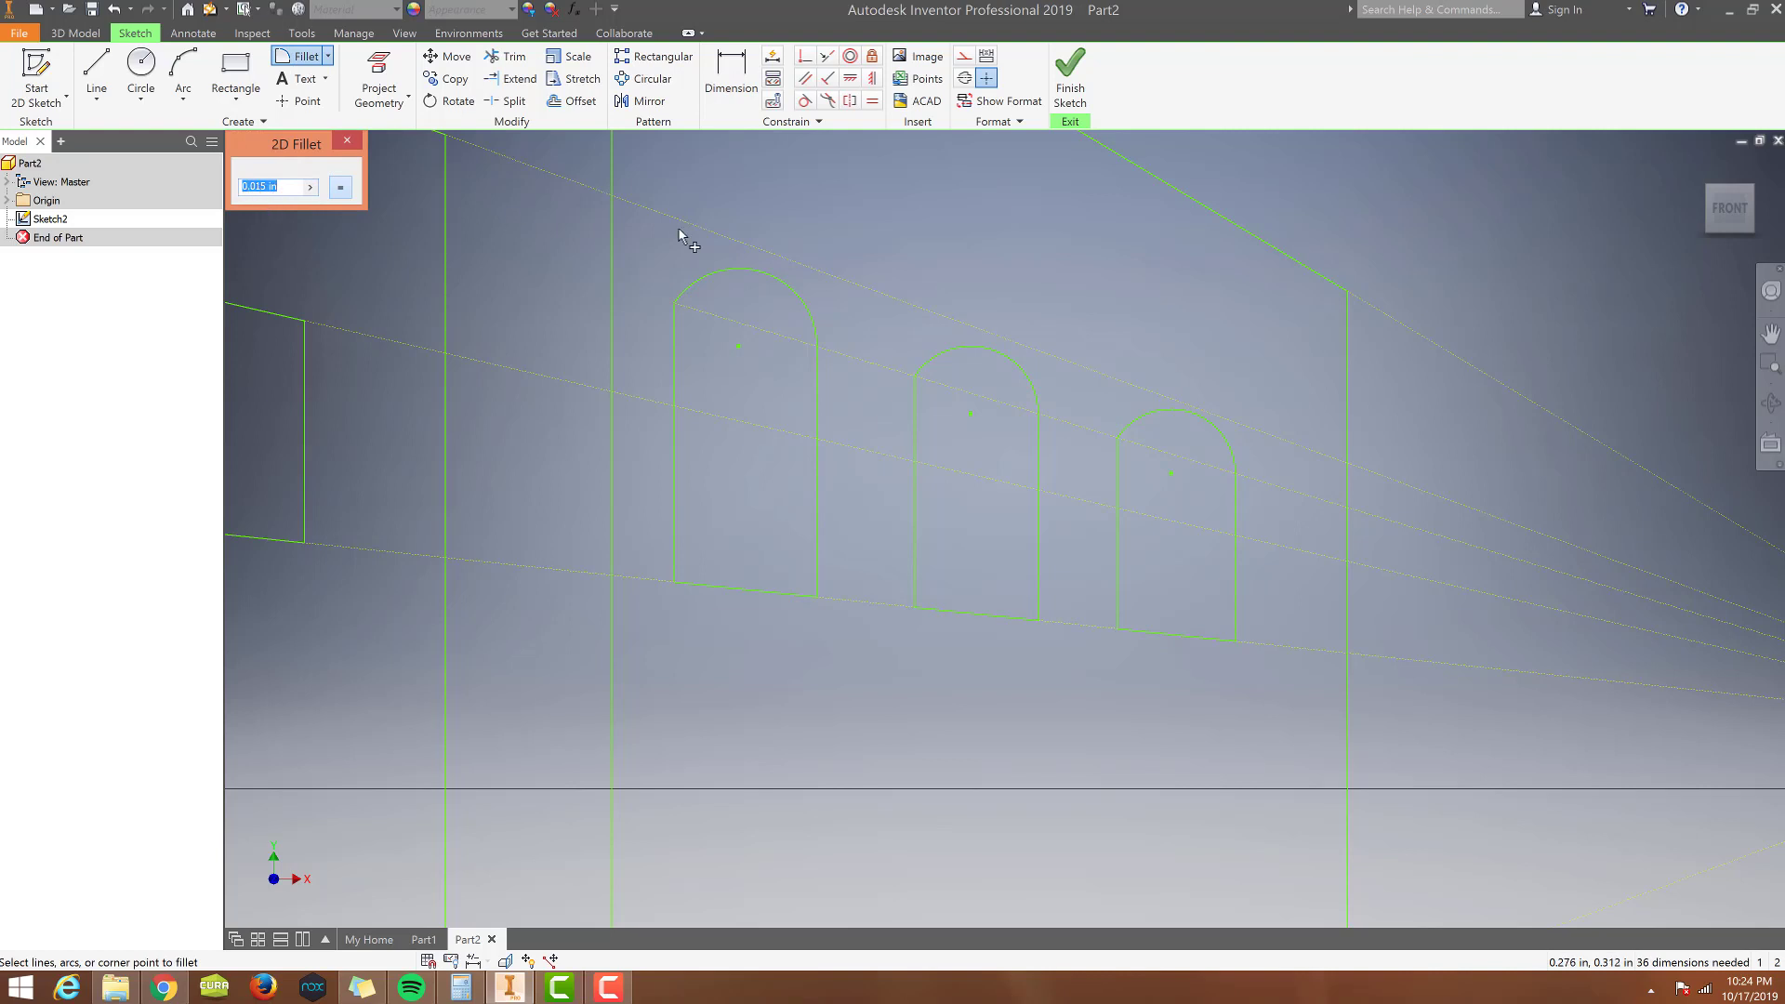
{"action": "scroll", "coordinate": [657, 279], "scroll_direction": "up", "scroll_amount": 4}
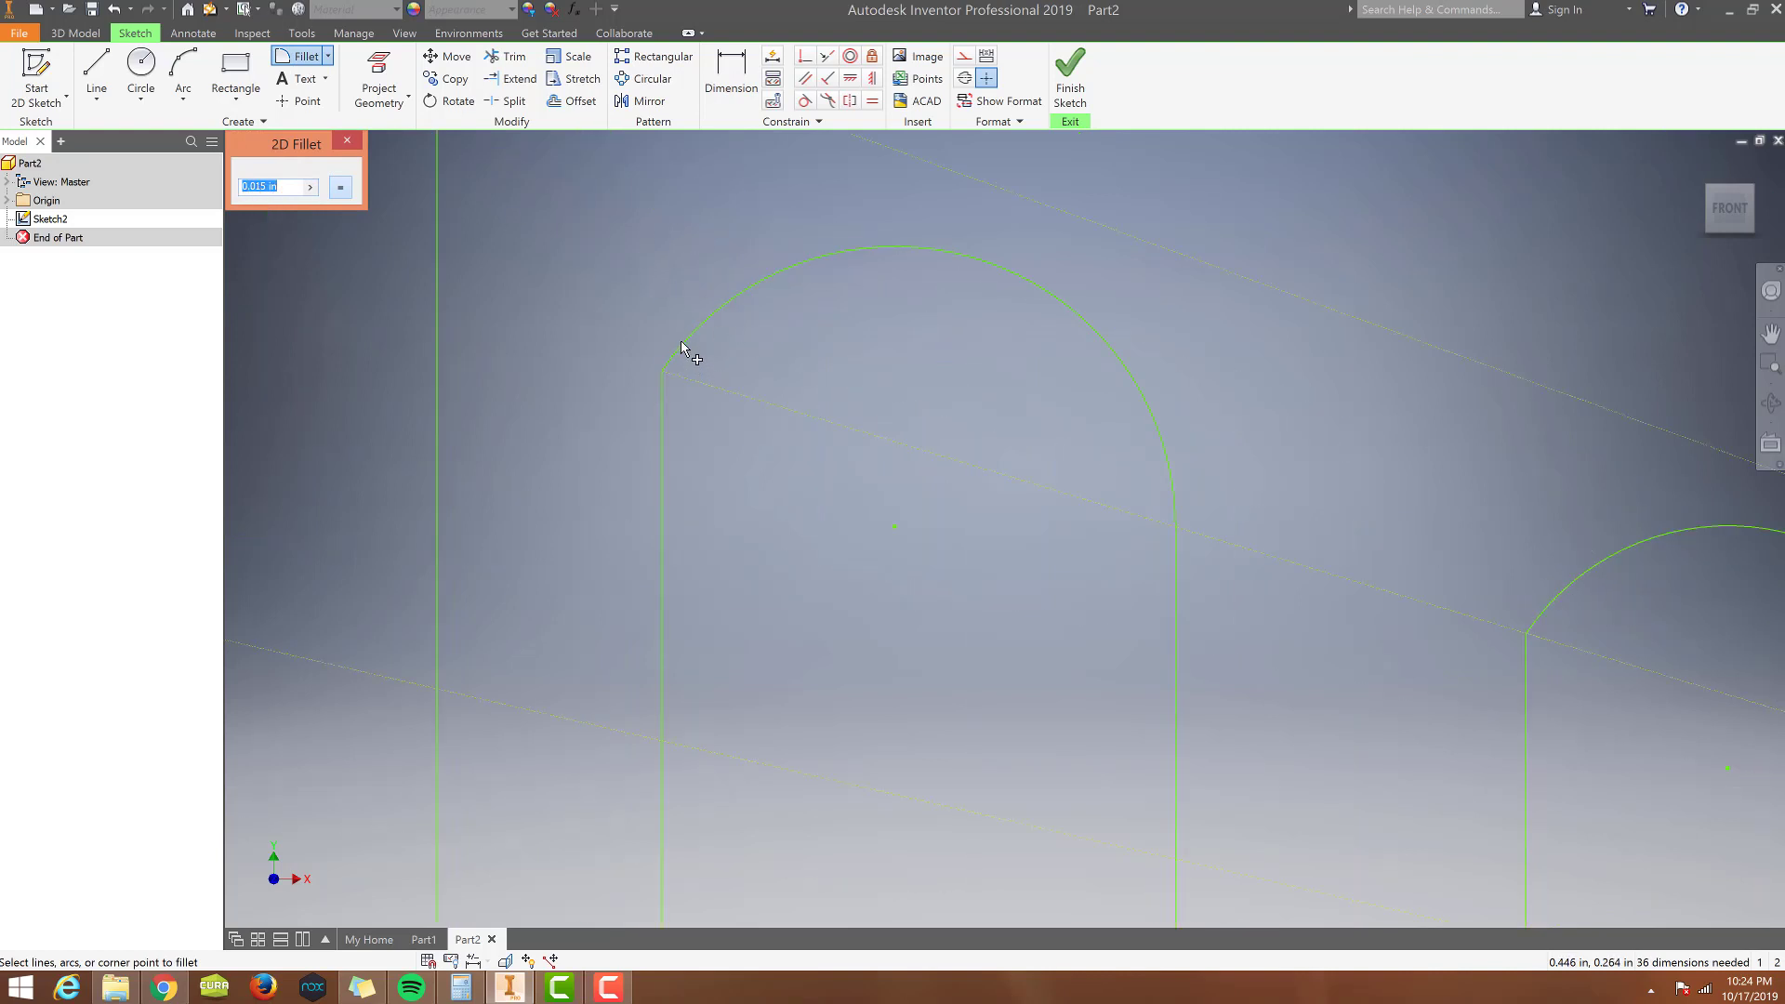
{"action": "left_click", "coordinate": [683, 344]}
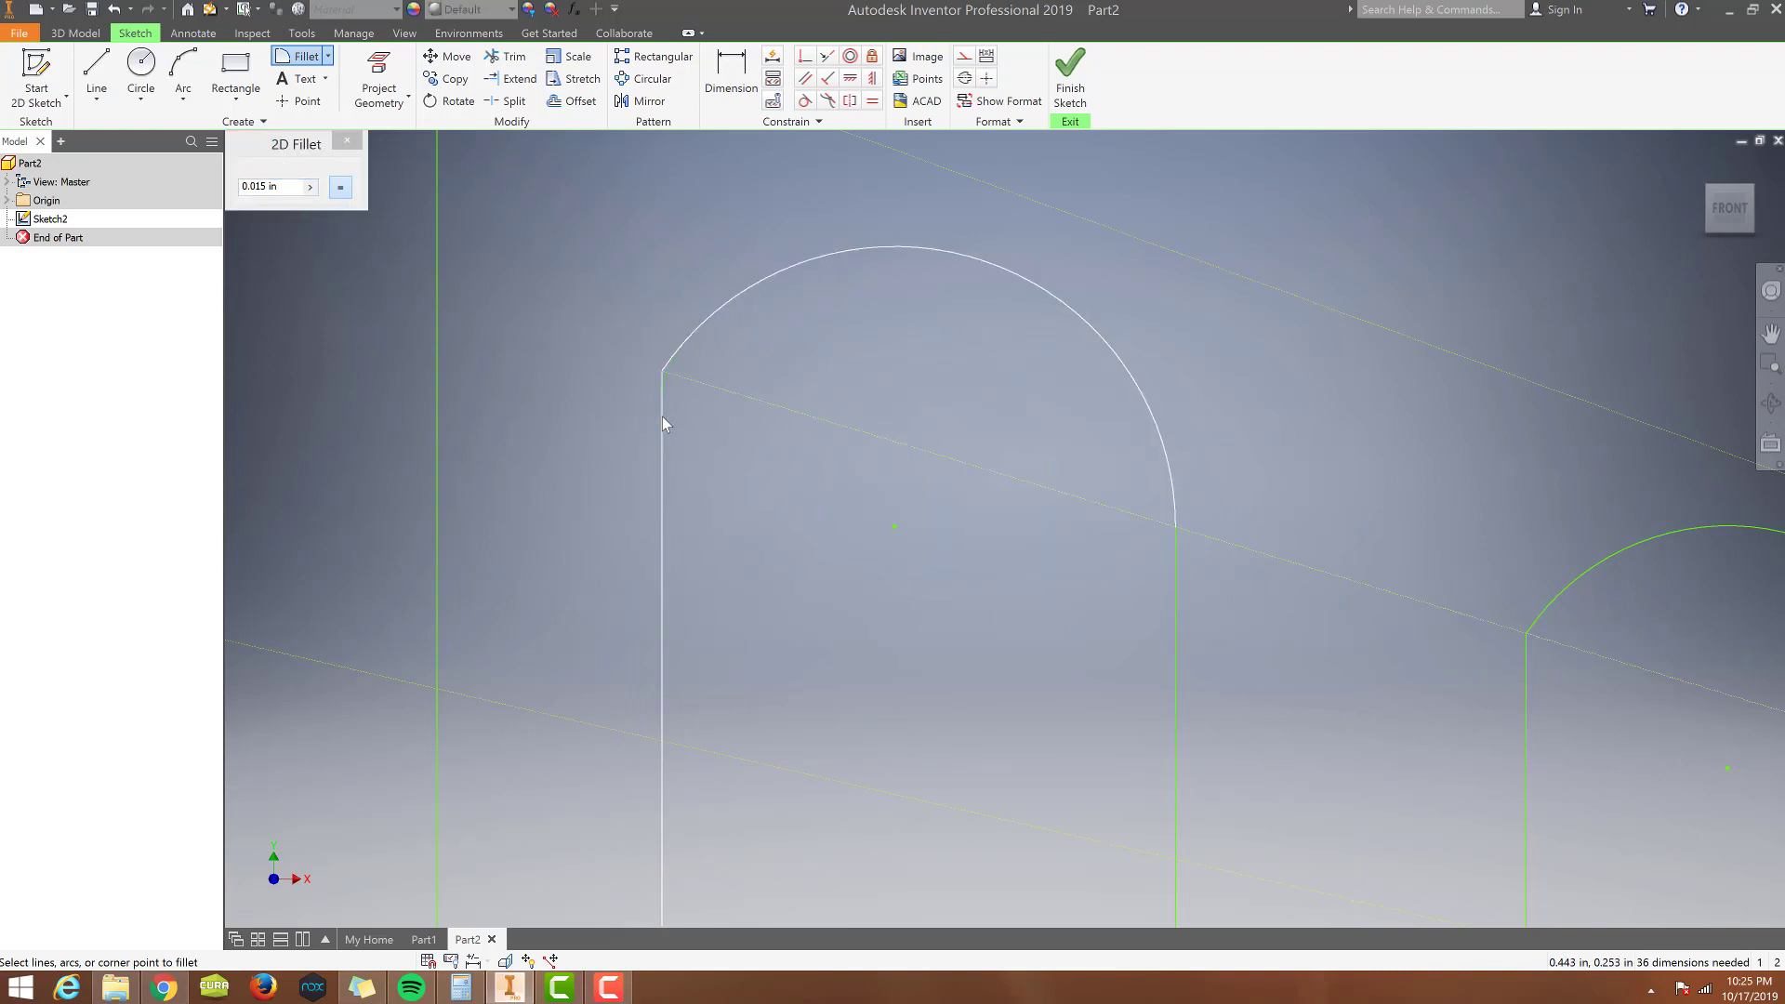
{"action": "scroll", "coordinate": [672, 387], "scroll_direction": "up", "scroll_amount": 5}
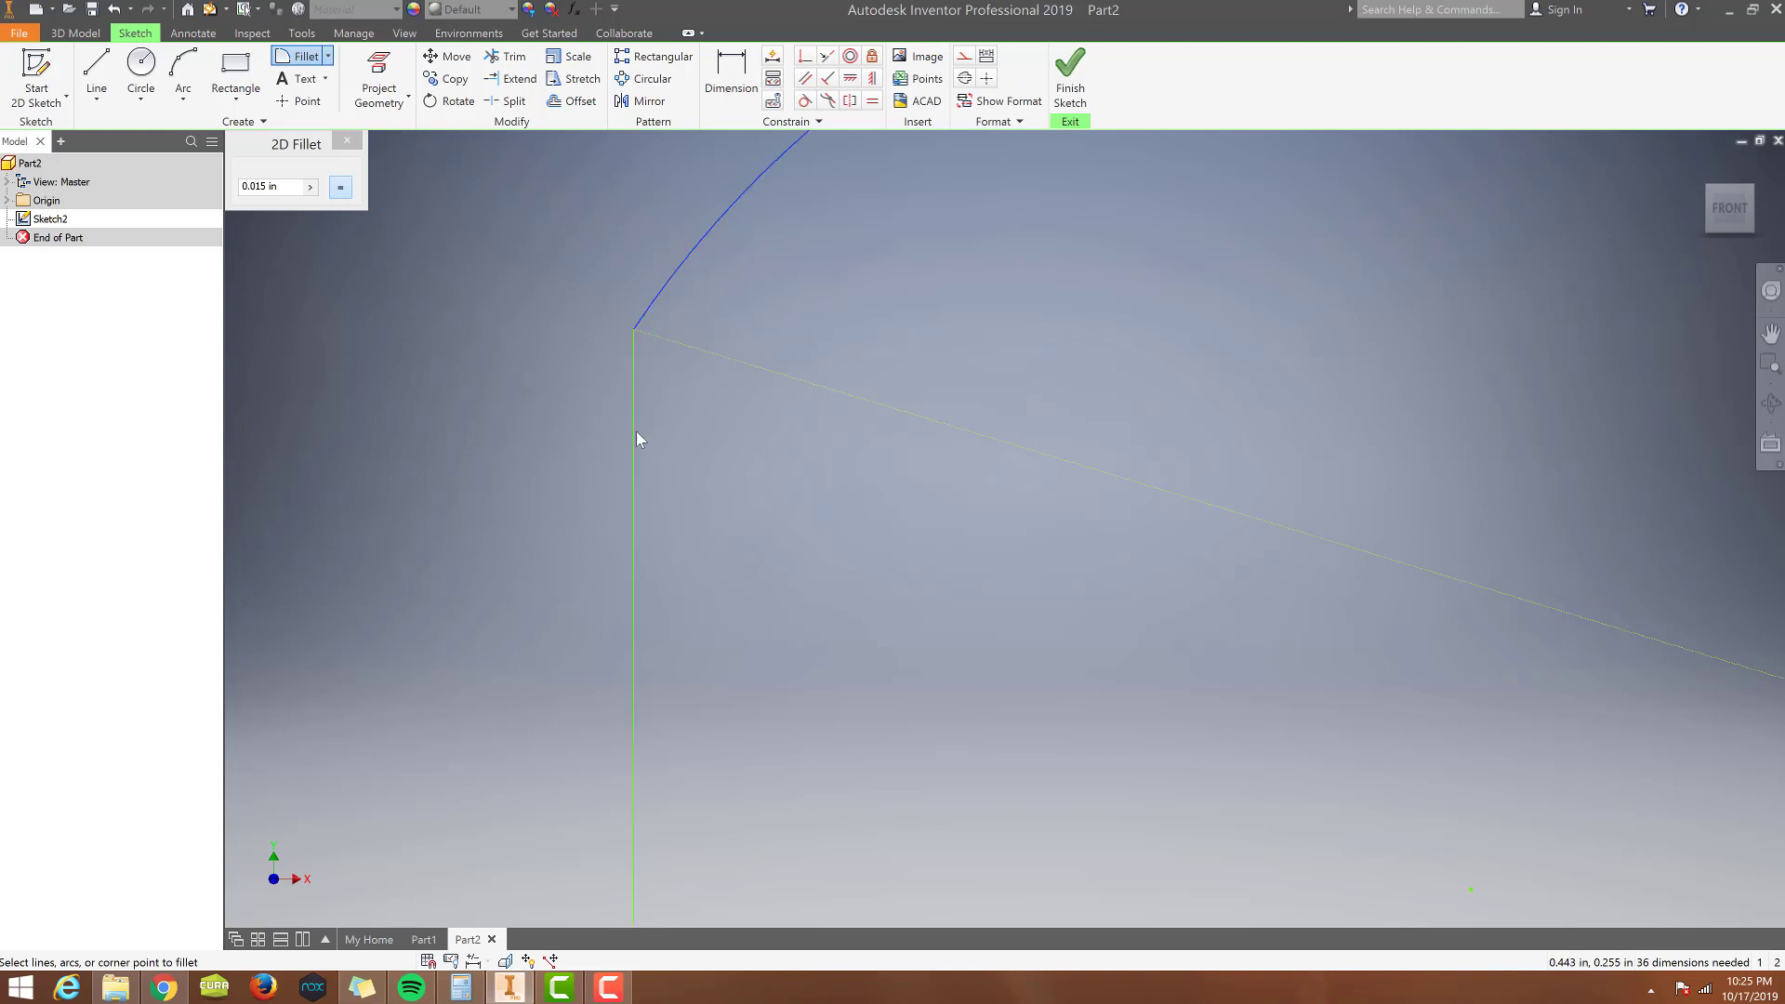
{"action": "scroll", "coordinate": [633, 445], "scroll_direction": "up", "scroll_amount": 3}
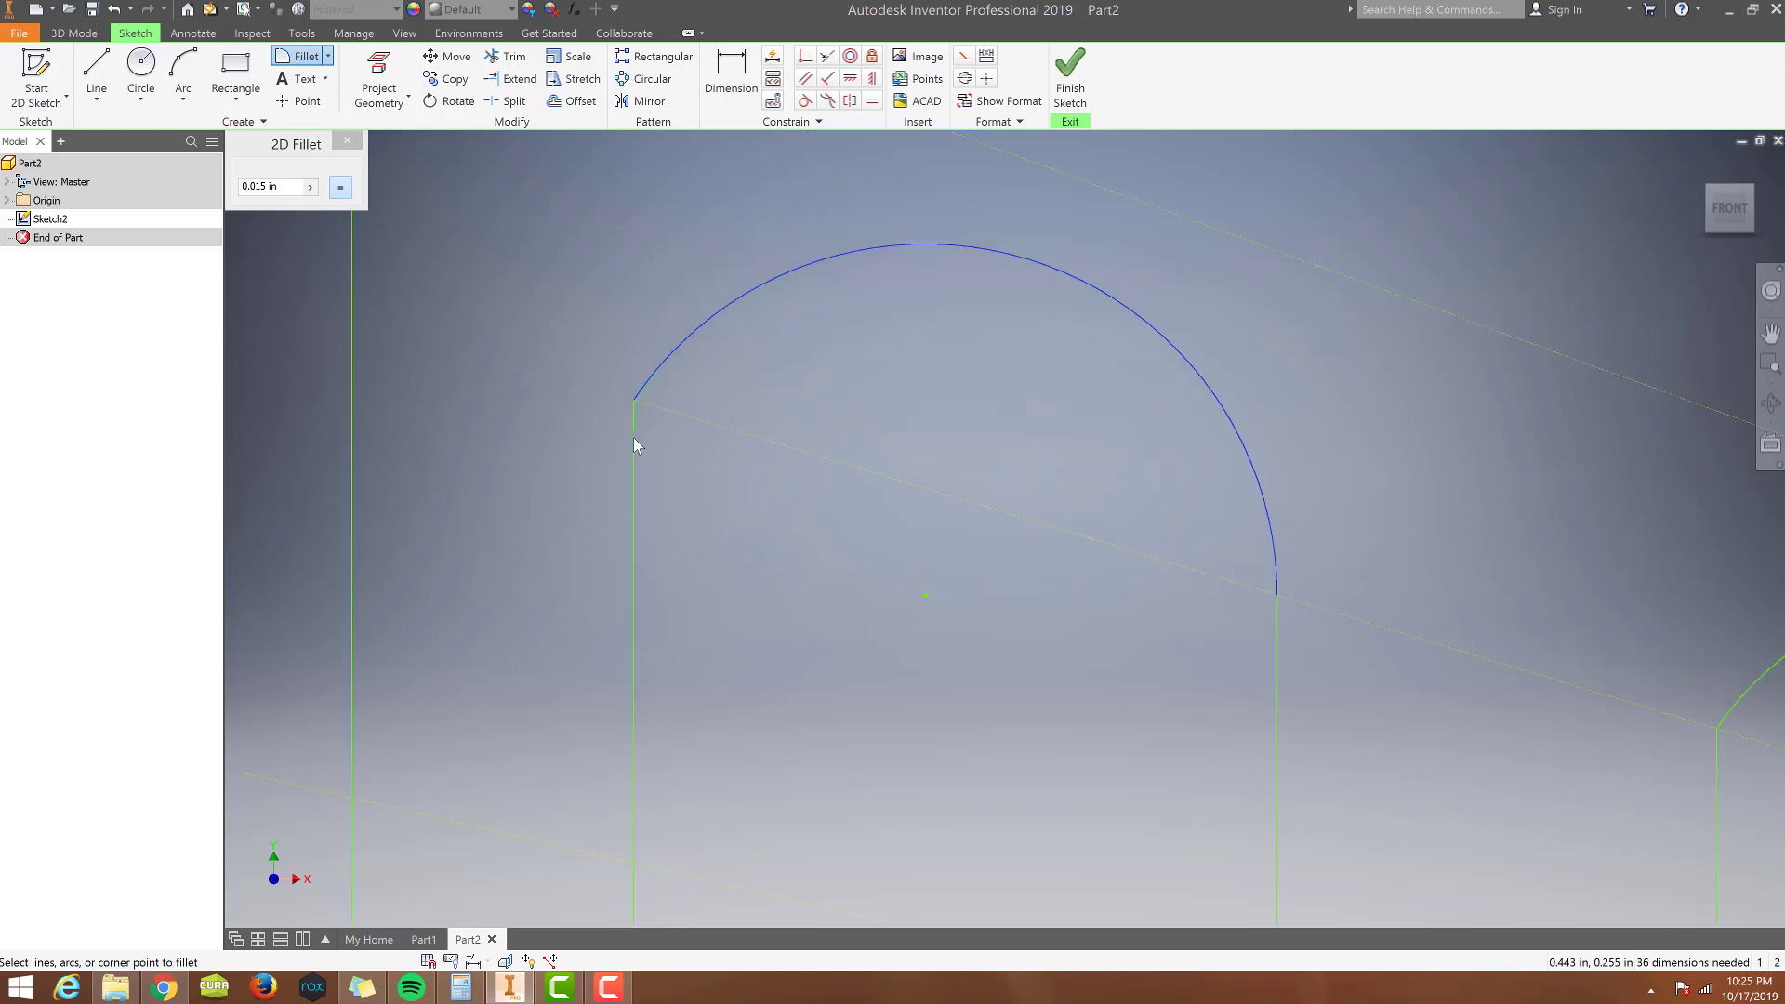
{"action": "left_click_drag", "start_coordinate": [283, 192], "coordinate": [267, 197]}
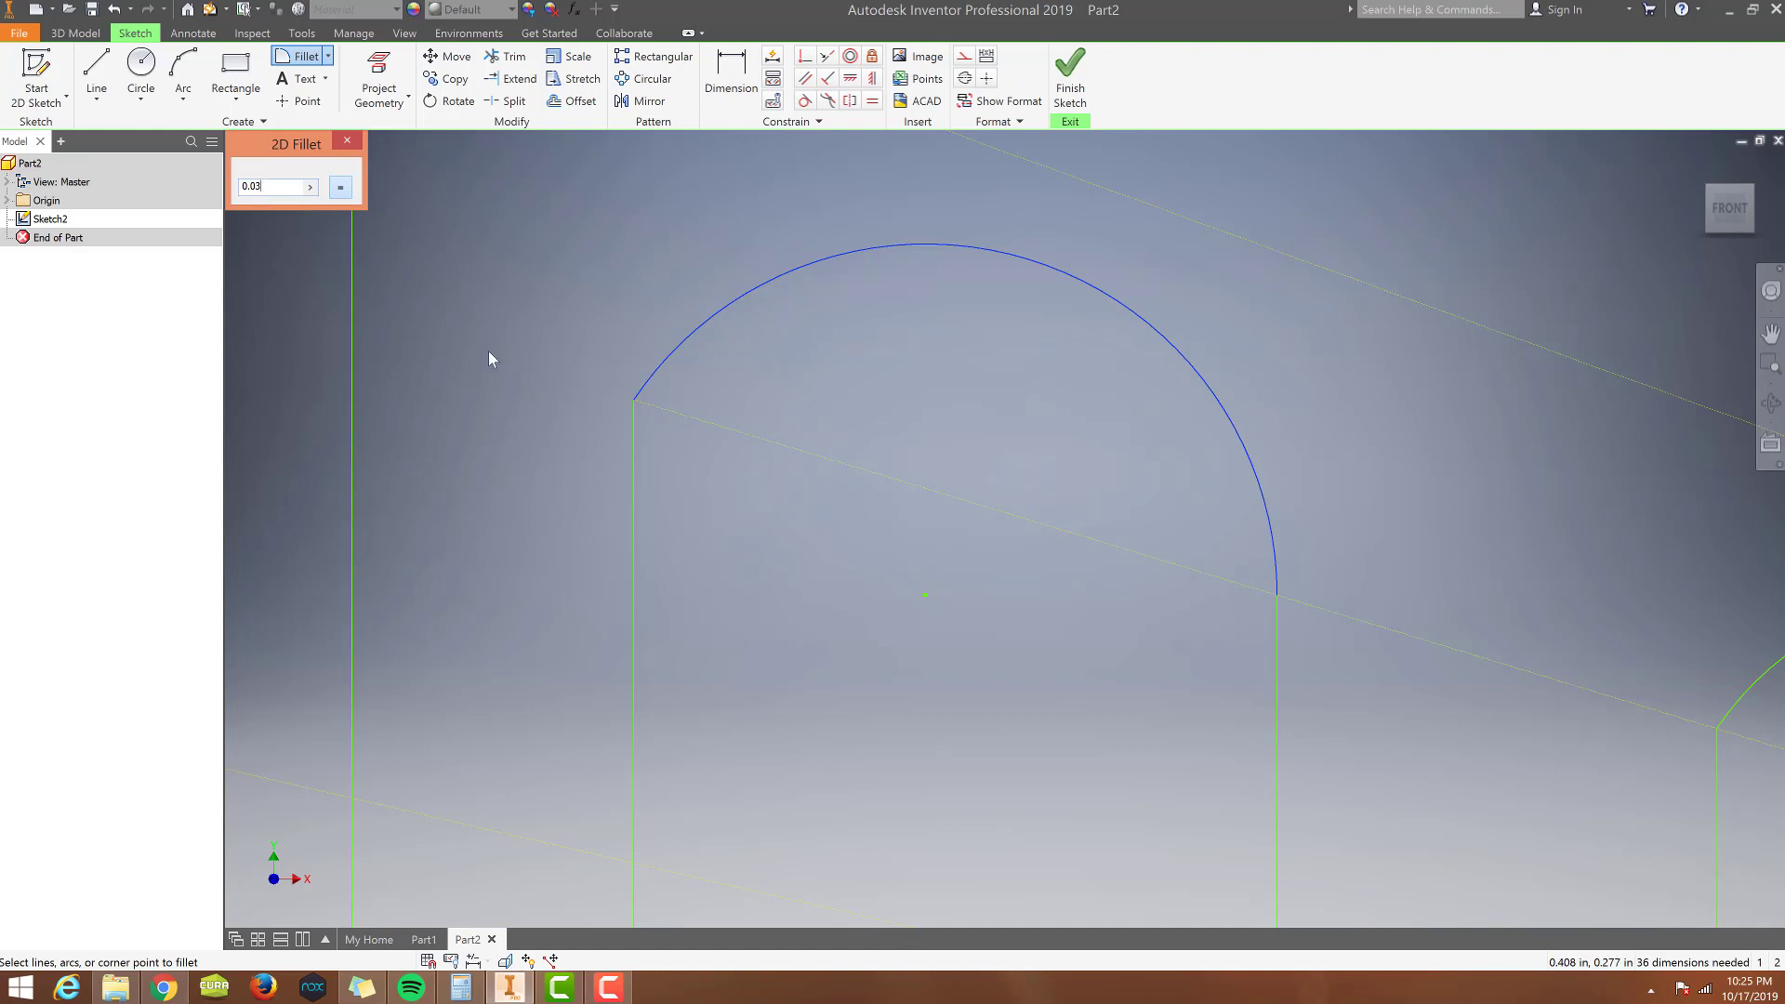
{"action": "left_click", "coordinate": [633, 453]}
{"action": "scroll", "coordinate": [720, 521], "scroll_direction": "down", "scroll_amount": 2}
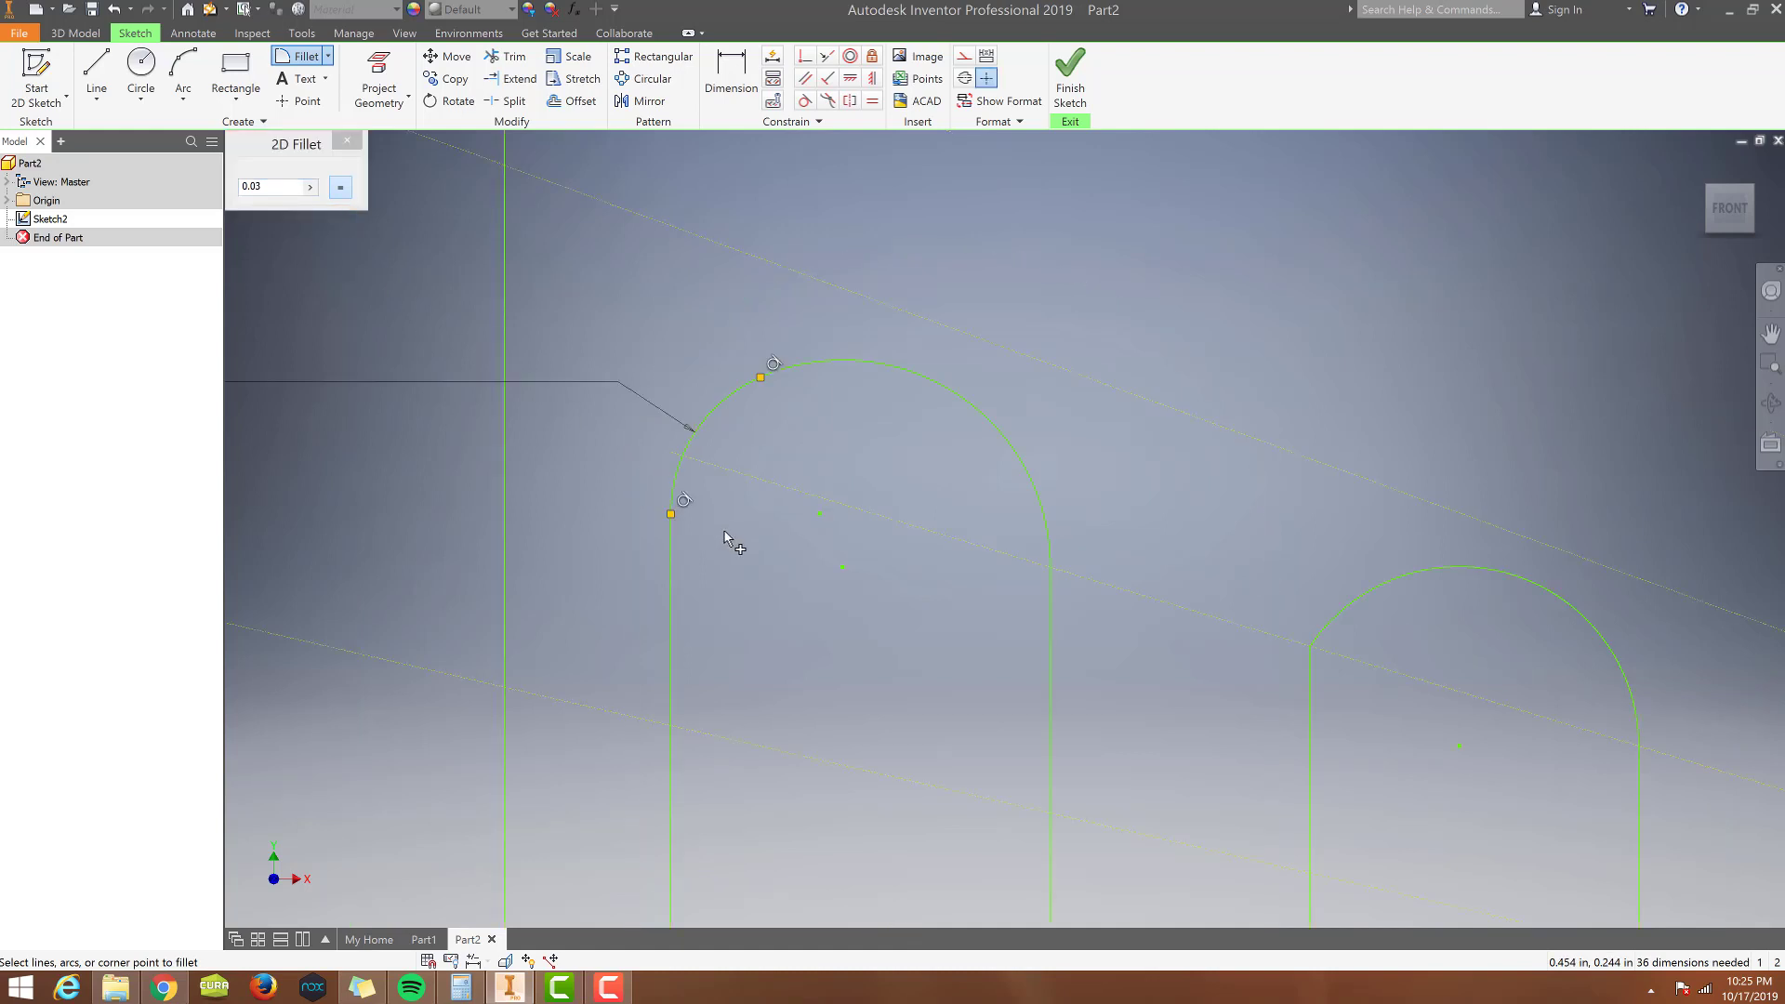
Fillet the second window's upper-left corner between its arc and left vertical with the same 0.03 in radius.
{"action": "scroll", "coordinate": [734, 544], "scroll_direction": "down", "scroll_amount": 1}
{"action": "scroll", "coordinate": [1453, 814], "scroll_direction": "down", "scroll_amount": 2}
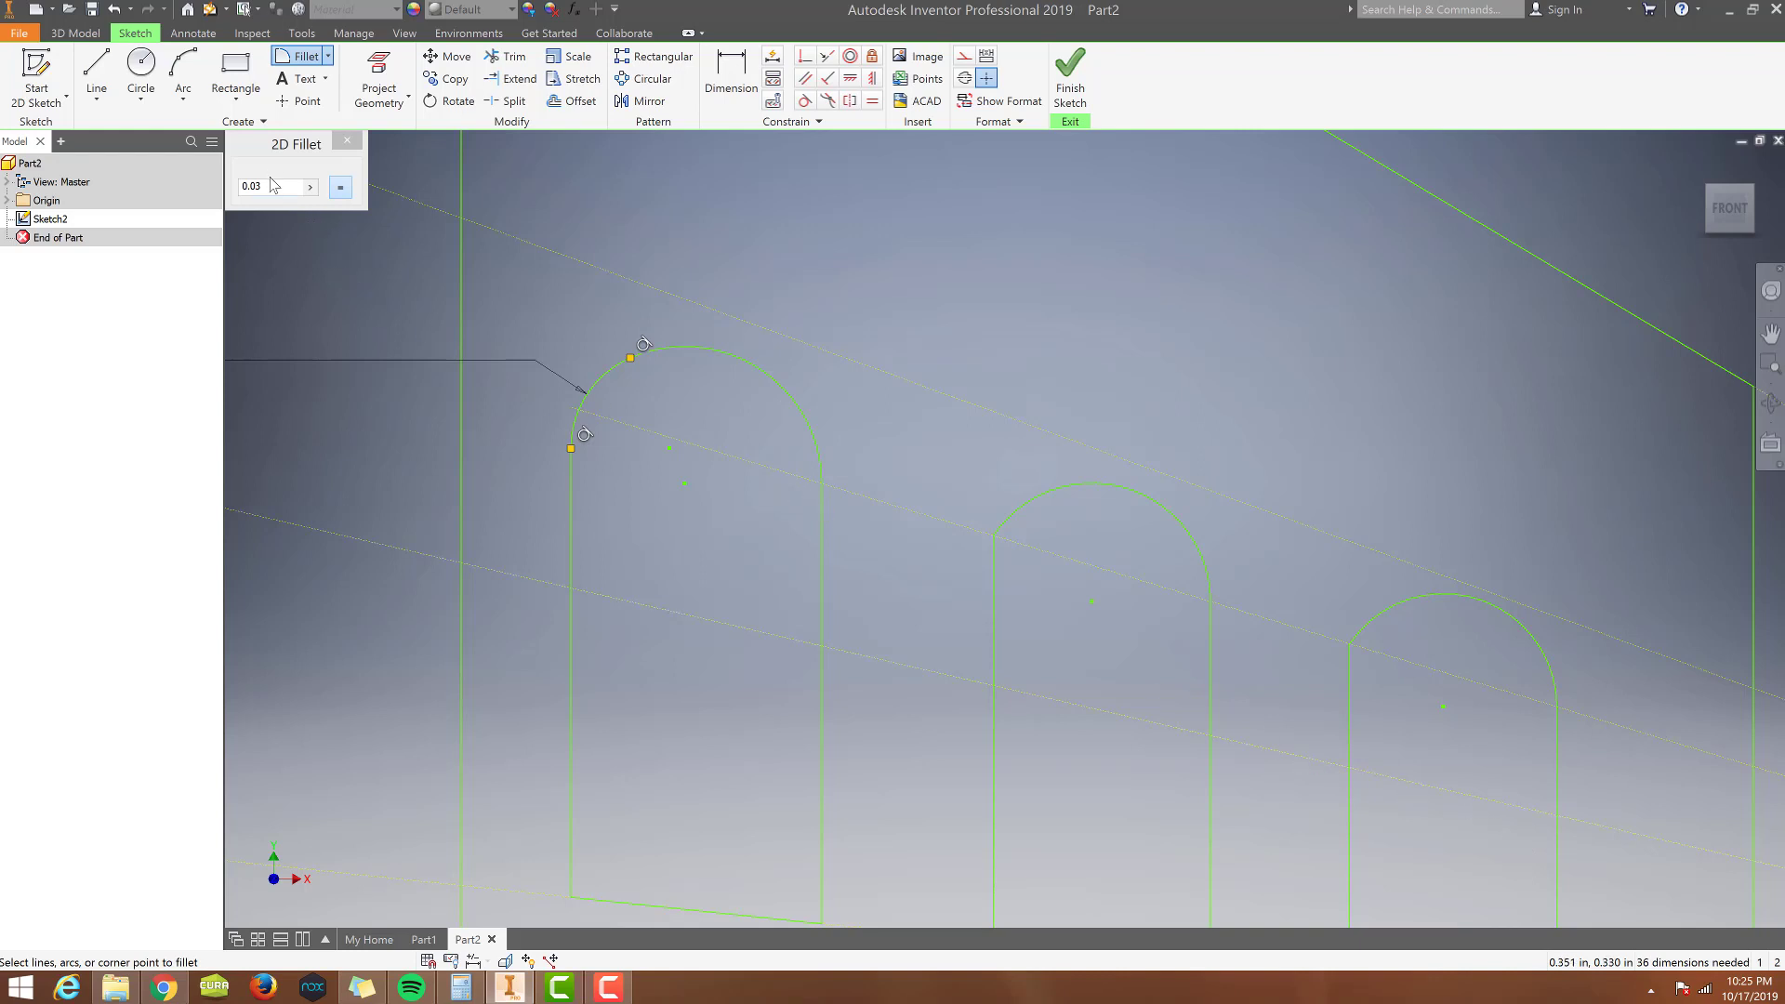
{"action": "scroll", "coordinate": [976, 600], "scroll_direction": "up", "scroll_amount": 3}
{"action": "left_click", "coordinate": [1028, 472]}
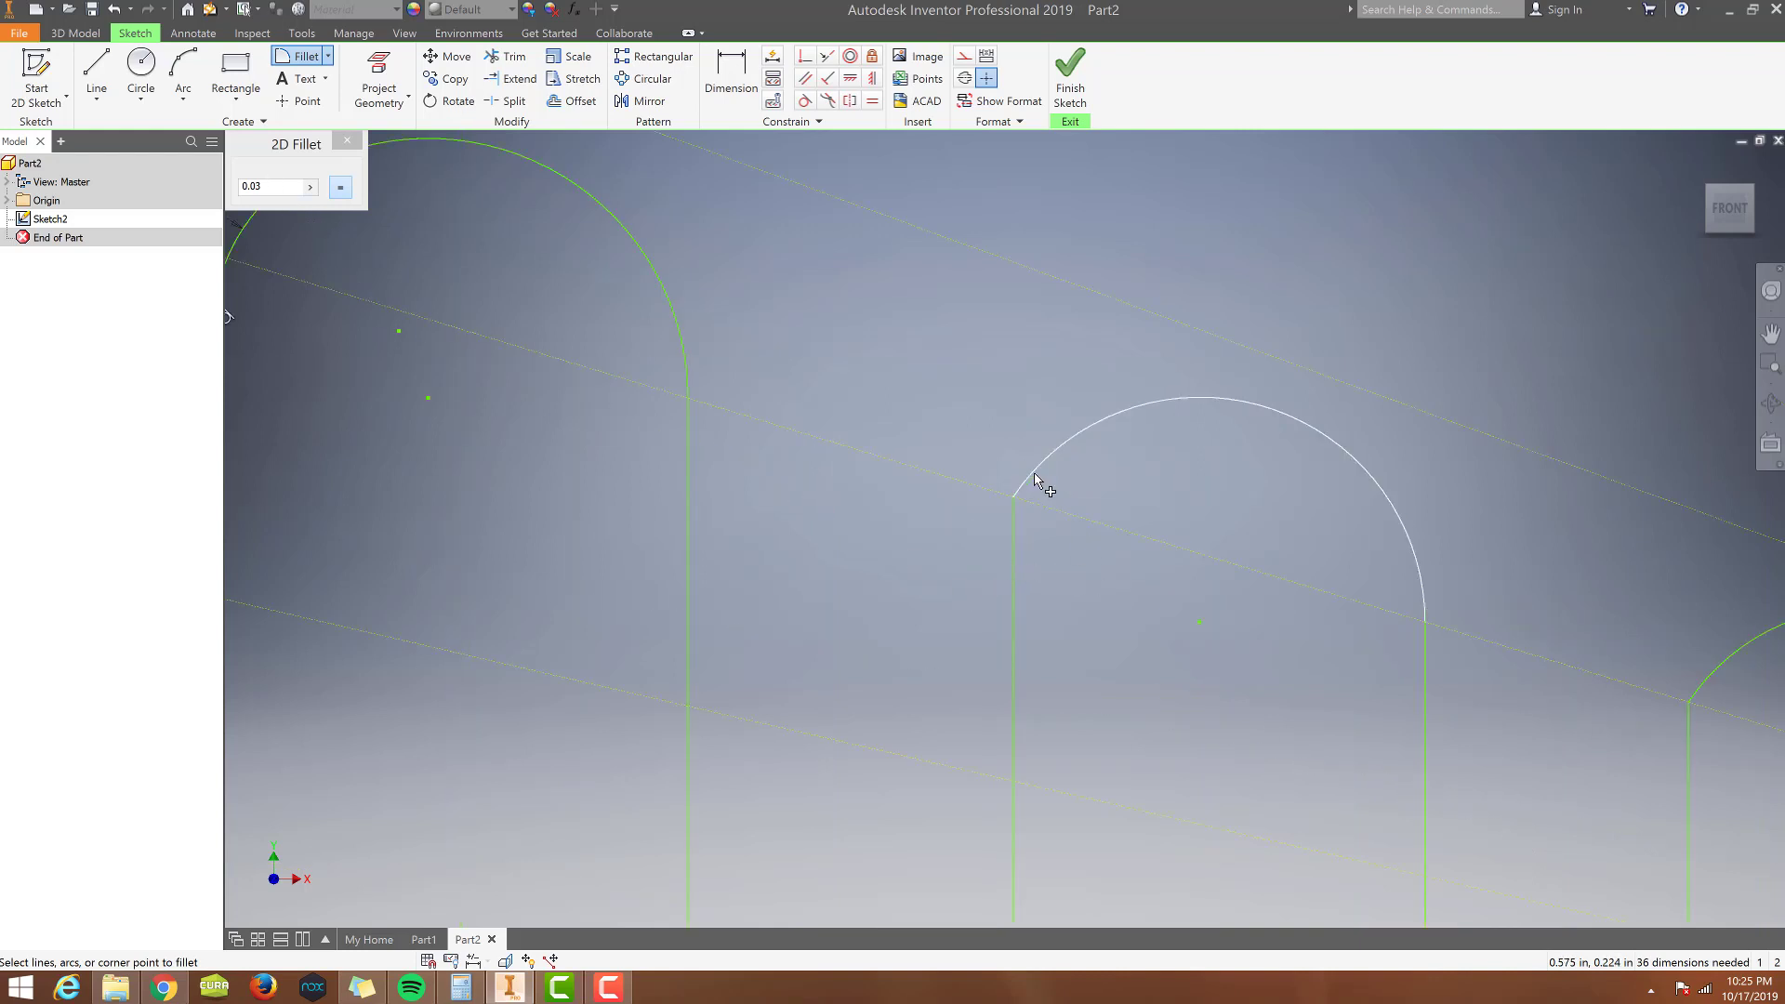
{"action": "left_click", "coordinate": [1012, 527]}
{"action": "scroll", "coordinate": [1069, 588], "scroll_direction": "down", "scroll_amount": 3}
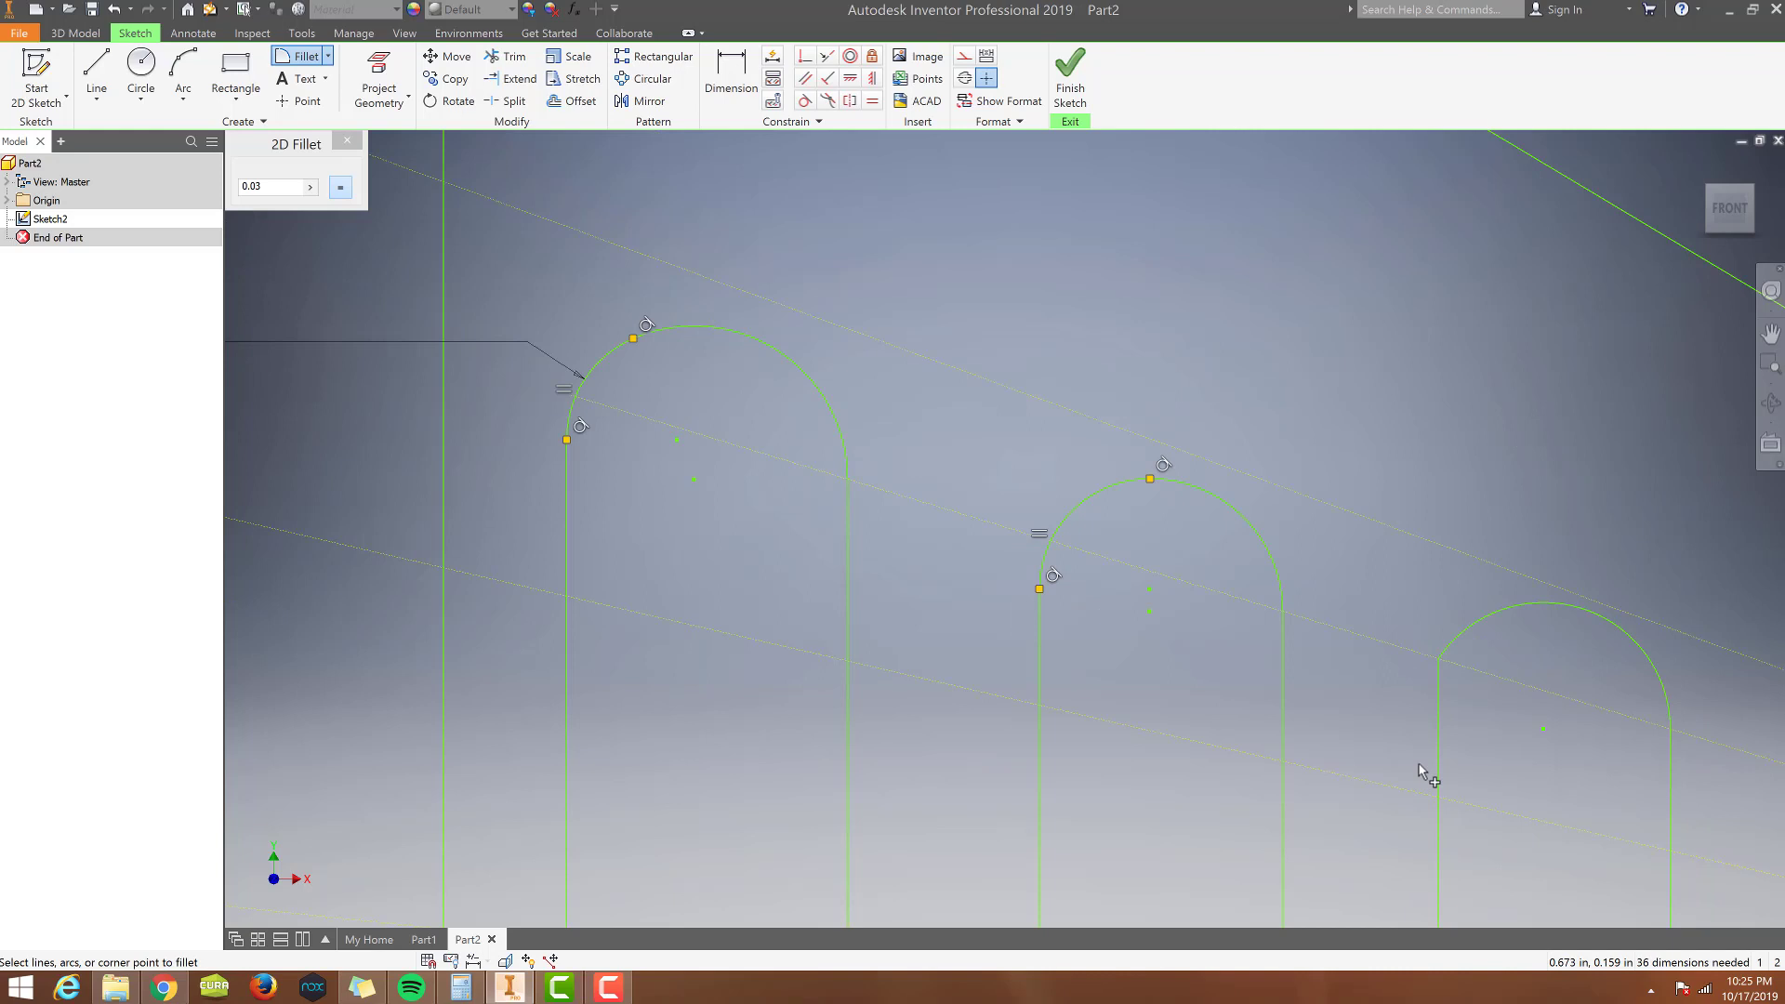
Fillet the third window's arc to its left vertical with the same 0.03 in radius and end the Fillet command.
{"action": "left_click", "coordinate": [1474, 627]}
{"action": "left_click", "coordinate": [1441, 734]}
{"action": "scroll", "coordinate": [1415, 734], "scroll_direction": "down", "scroll_amount": 3}
{"action": "scroll", "coordinate": [1440, 822], "scroll_direction": "down", "scroll_amount": 5}
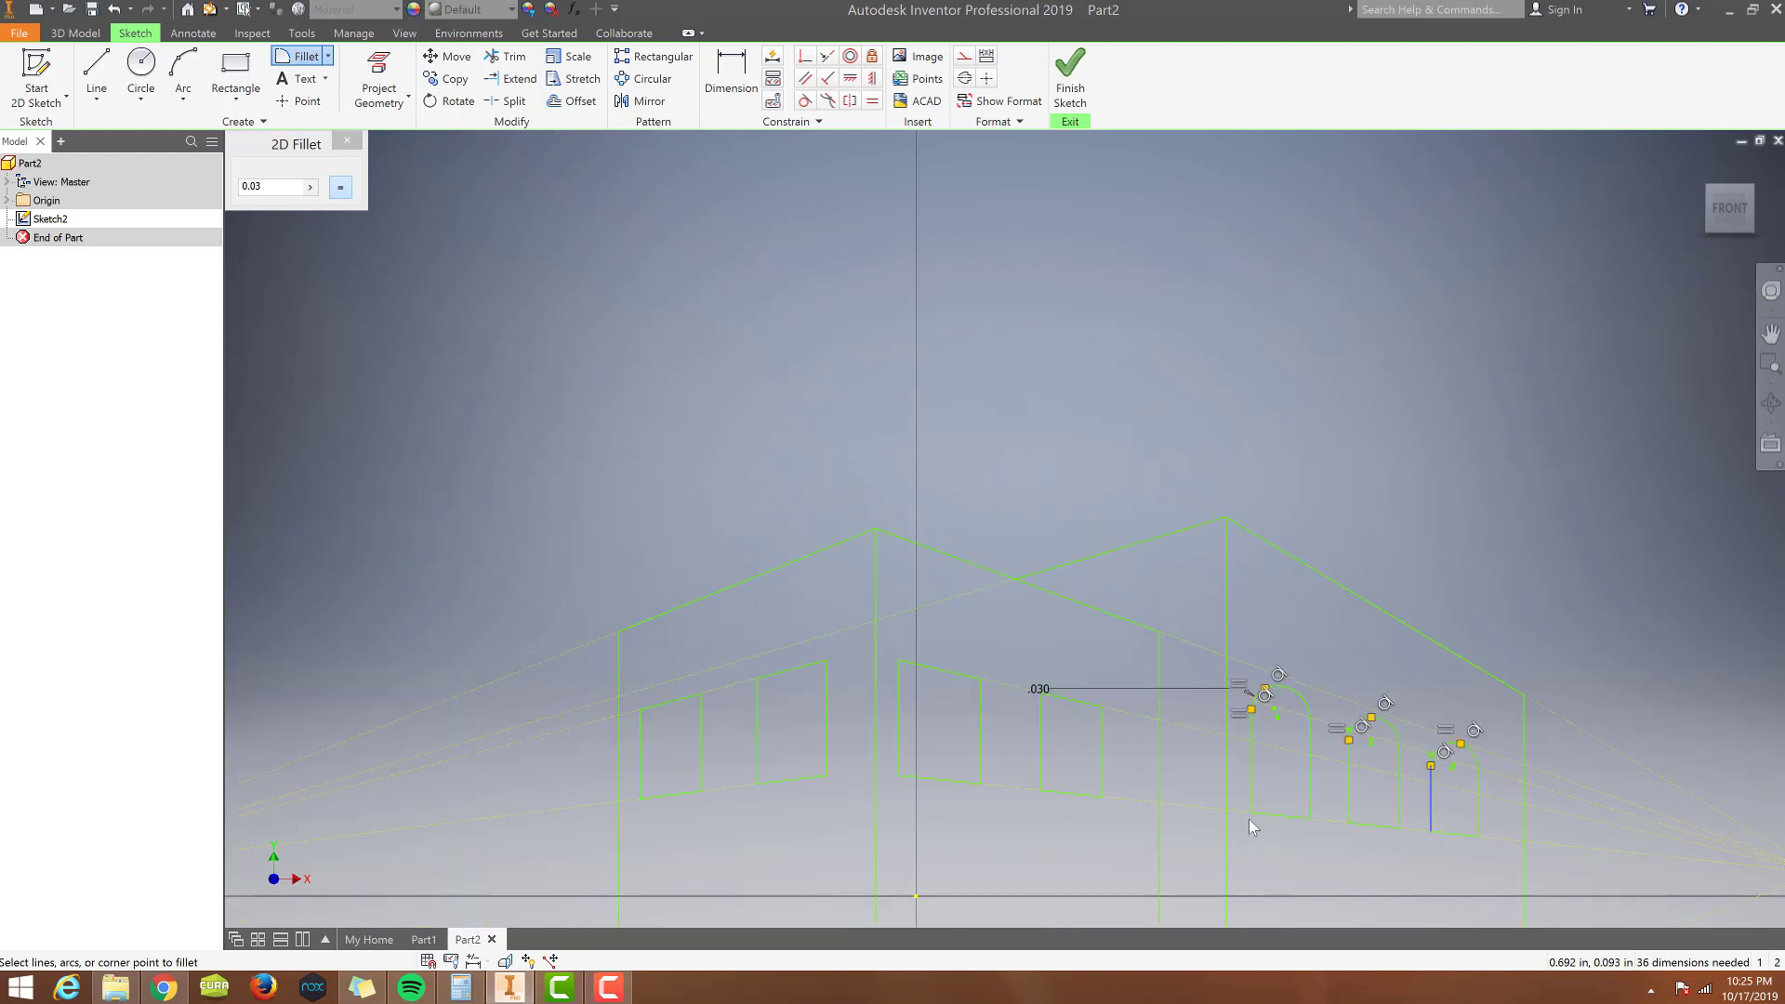
{"action": "scroll", "coordinate": [1257, 884], "scroll_direction": "up", "scroll_amount": 5}
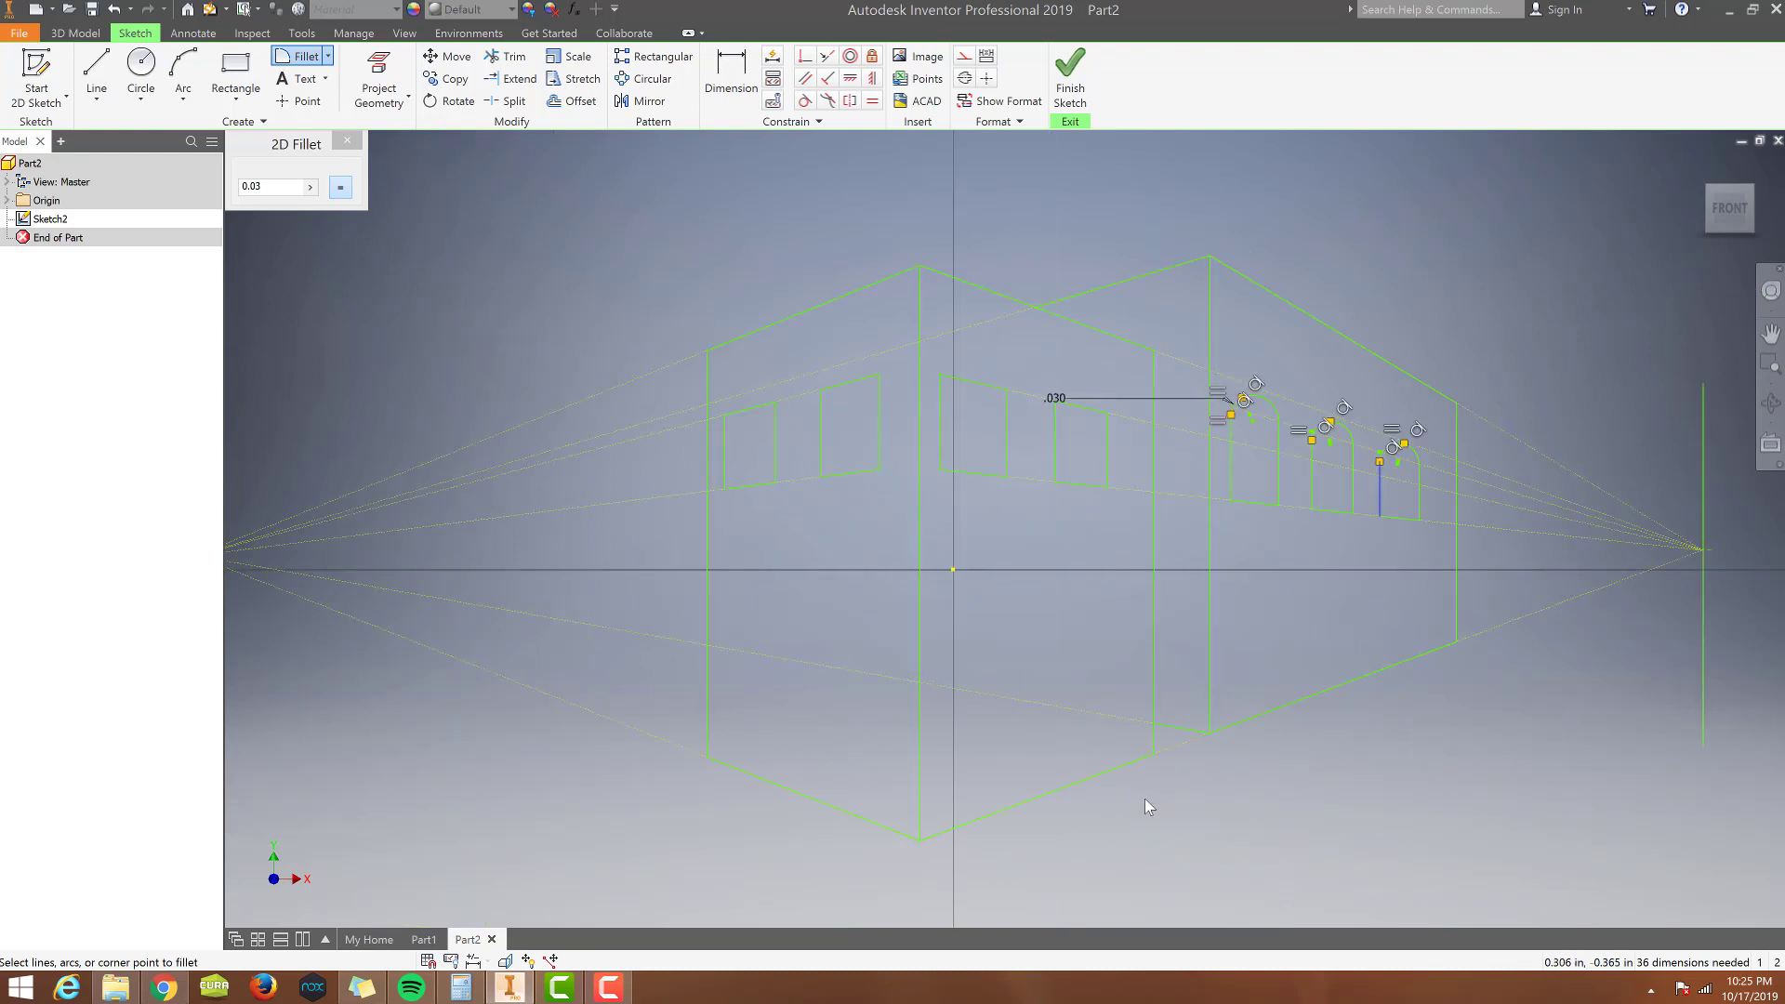
{"action": "scroll", "coordinate": [1145, 800], "scroll_direction": "down", "scroll_amount": 1}
{"action": "key", "text": "Escape"}
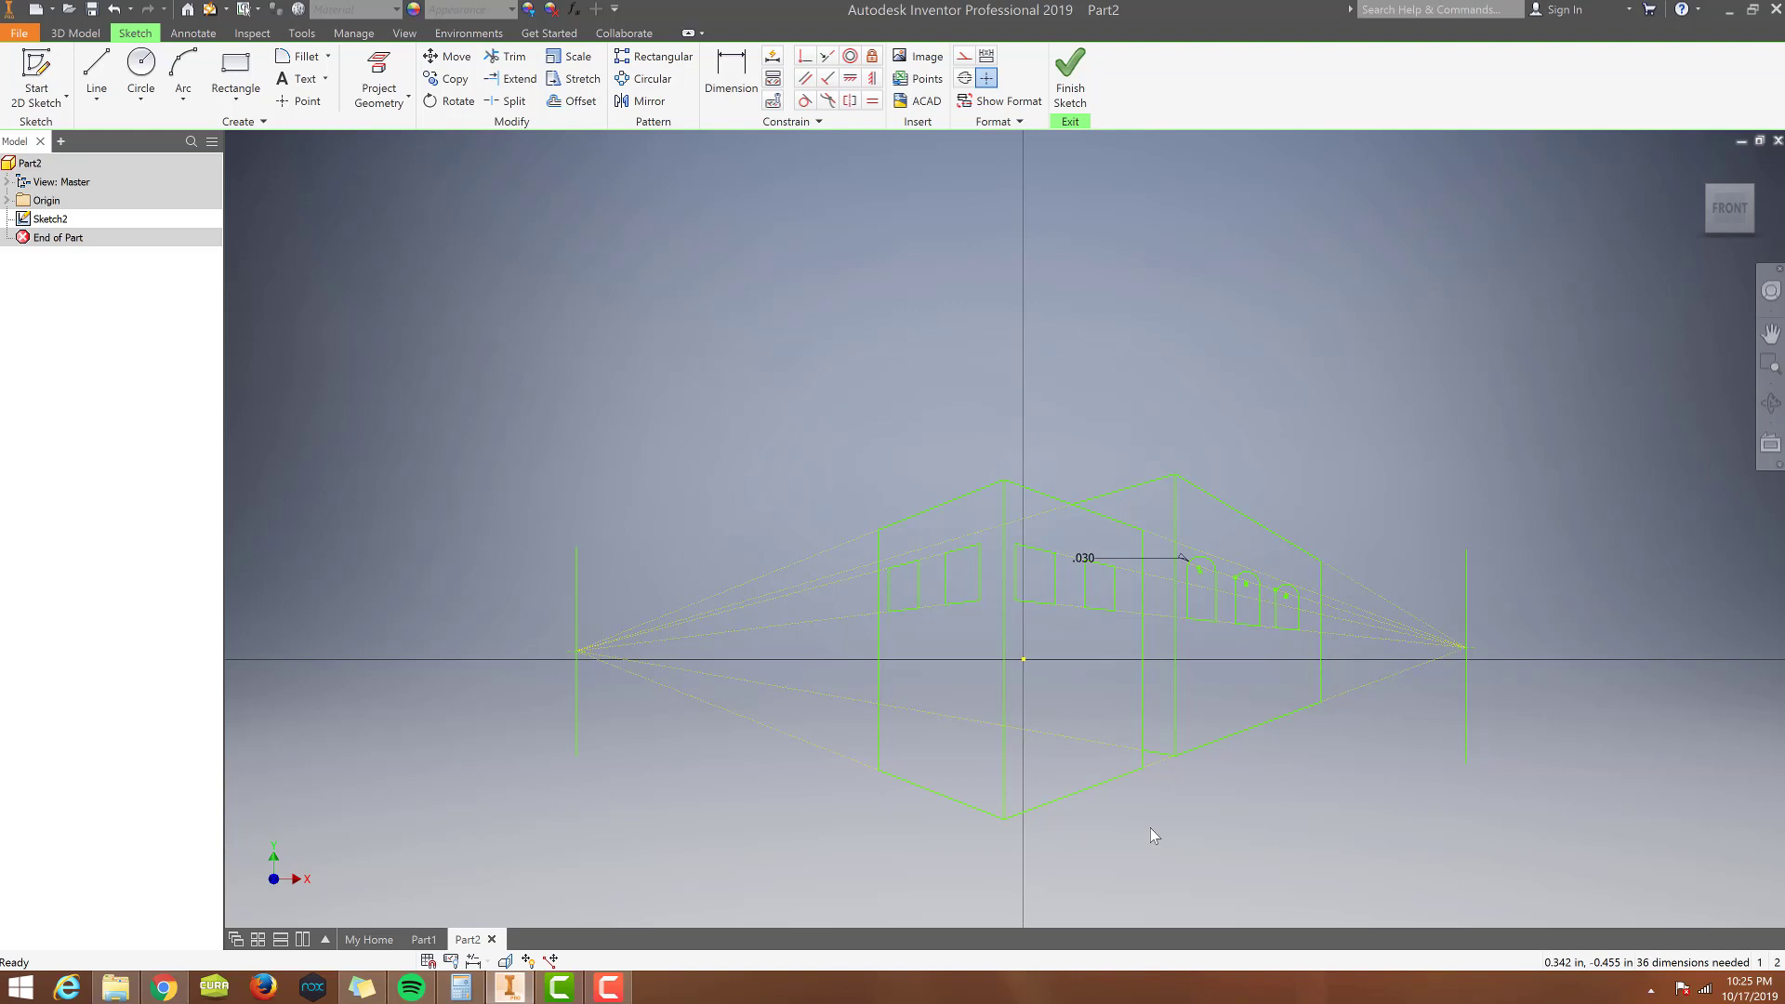
Compare the two-building sketch with the reference drawing.
{"action": "key", "text": "alt+Tab"}
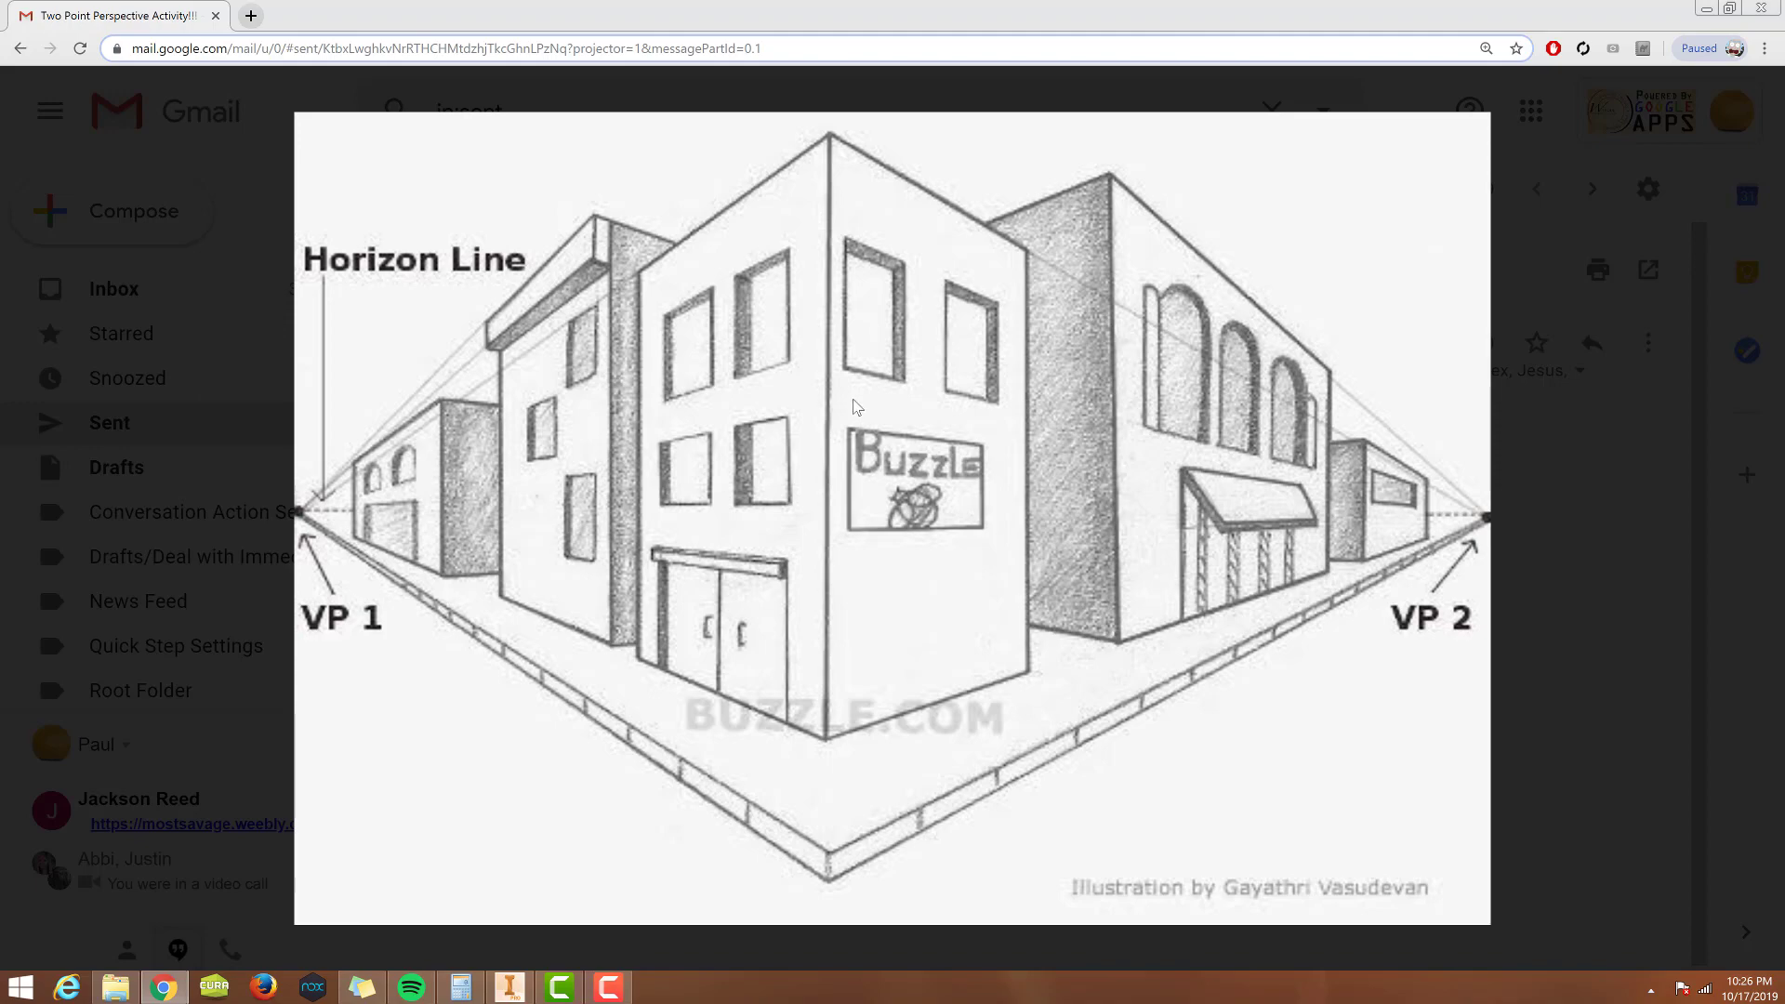
{"action": "key", "text": "alt+Tab"}
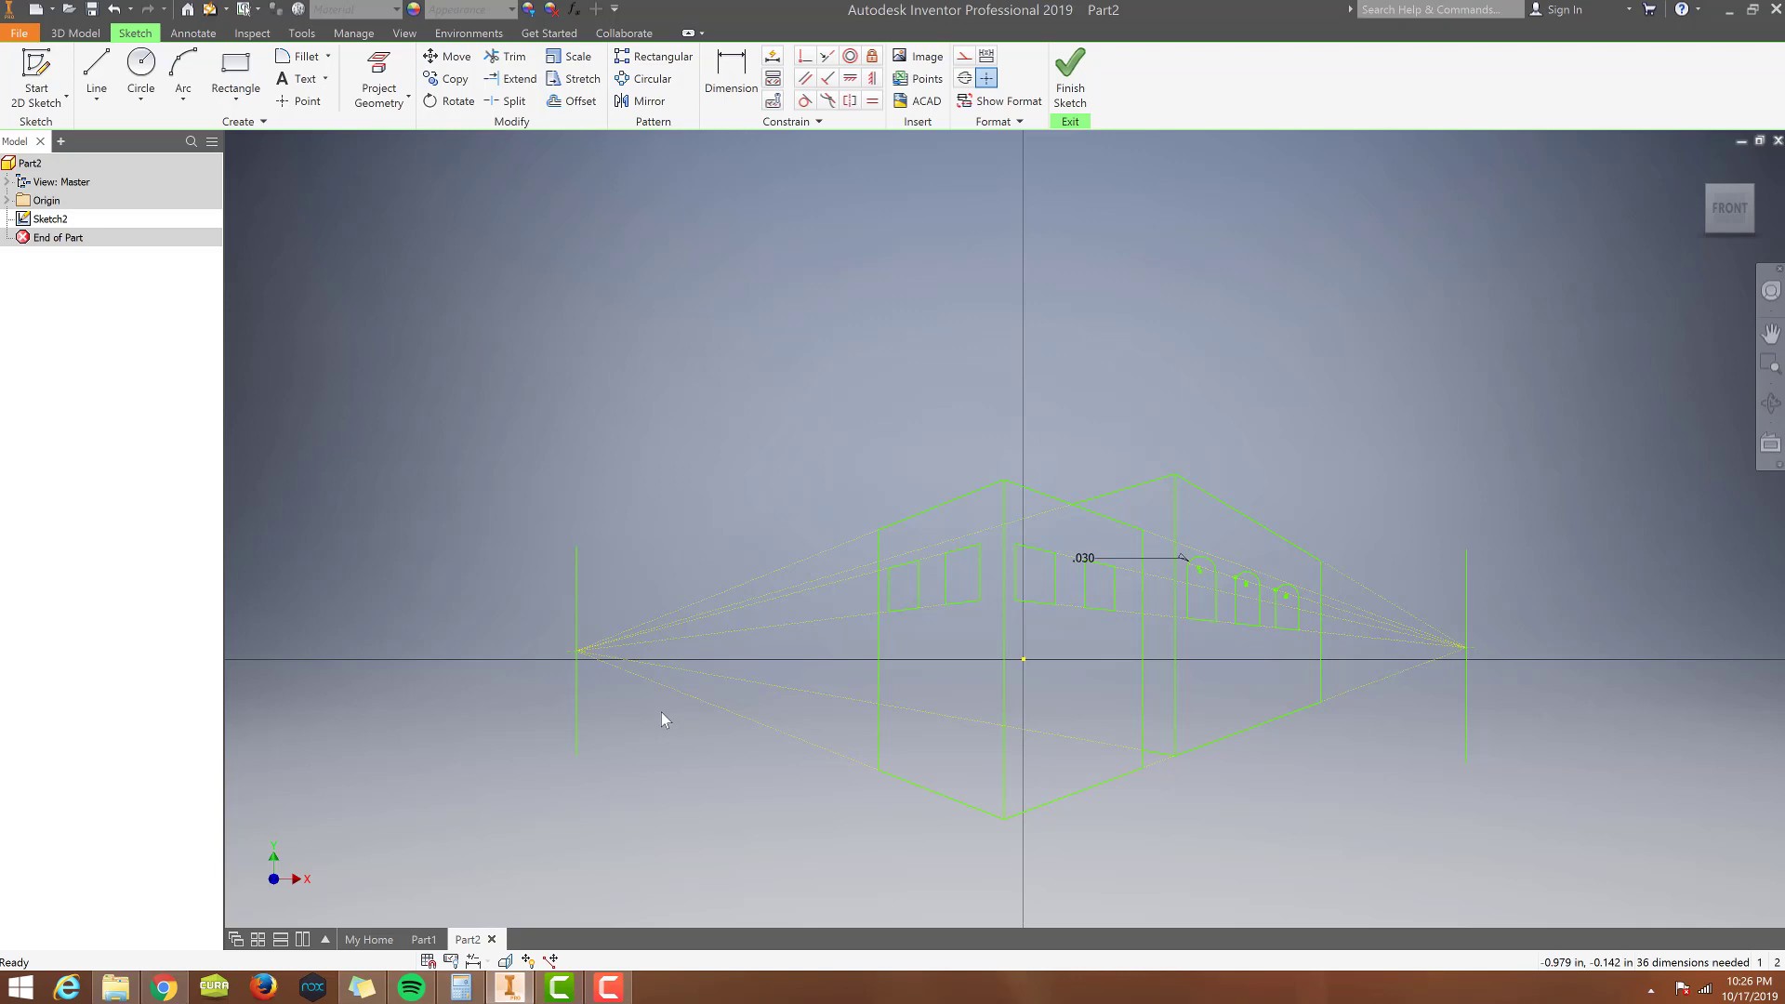
{"action": "left_click", "coordinate": [608, 987]}
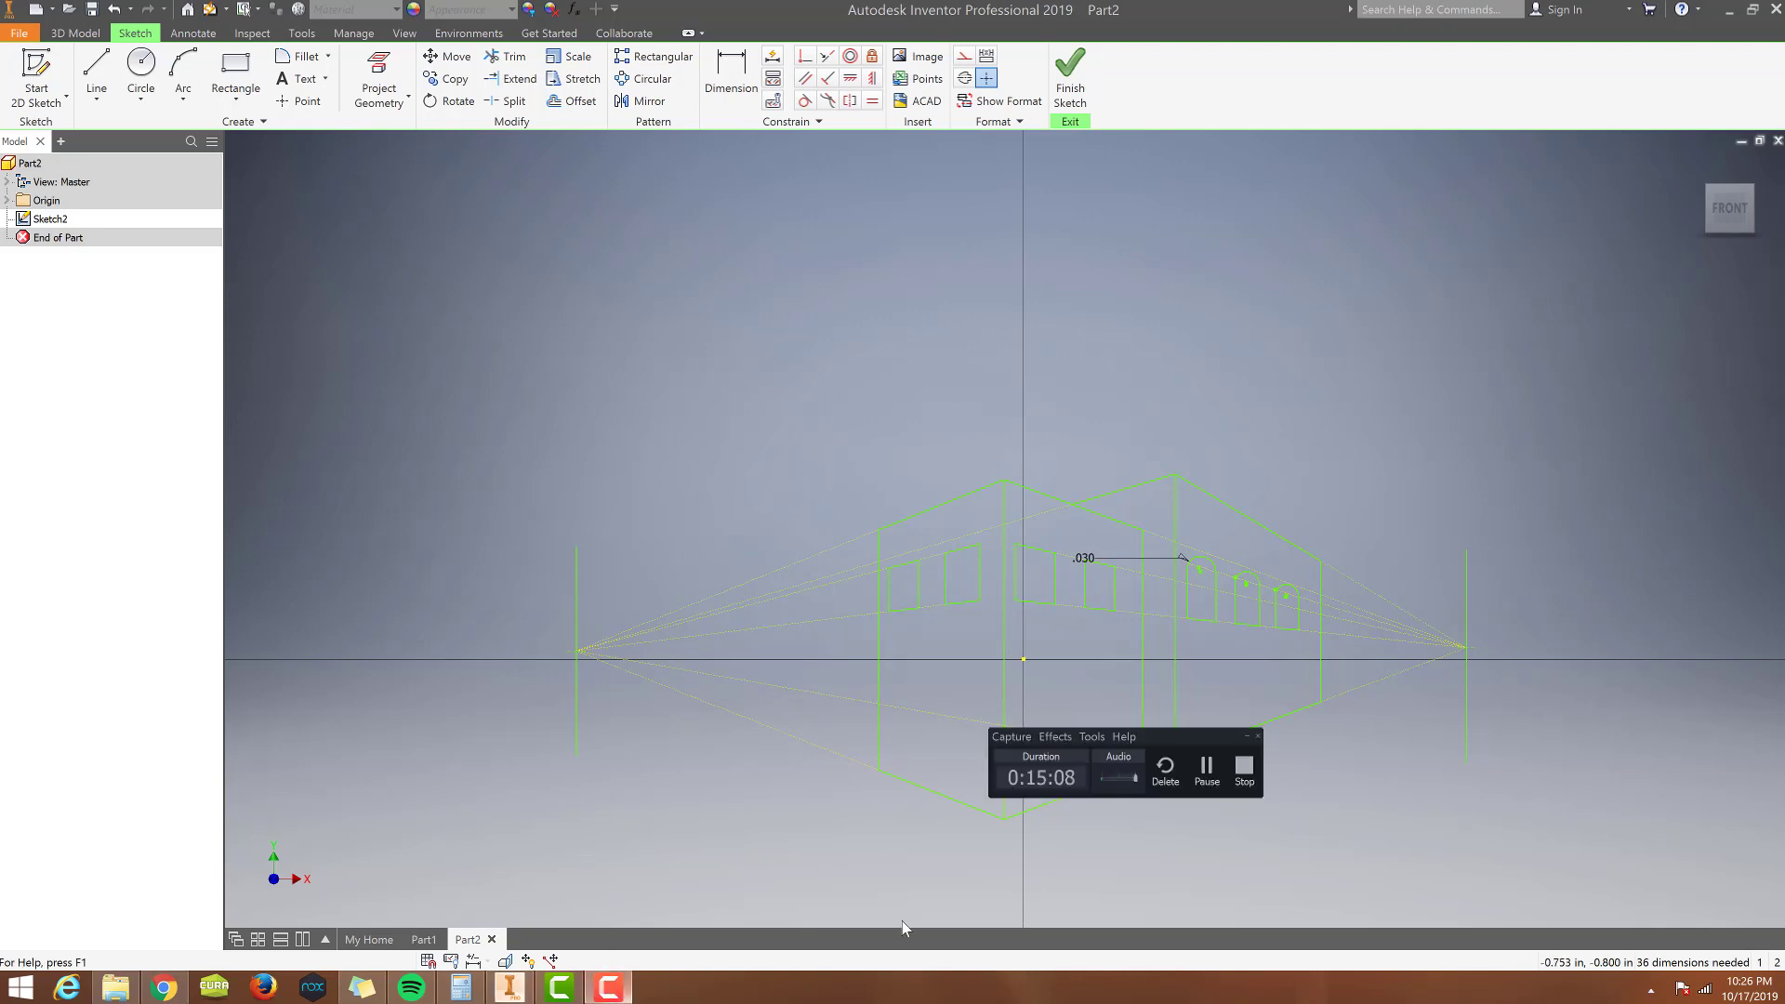